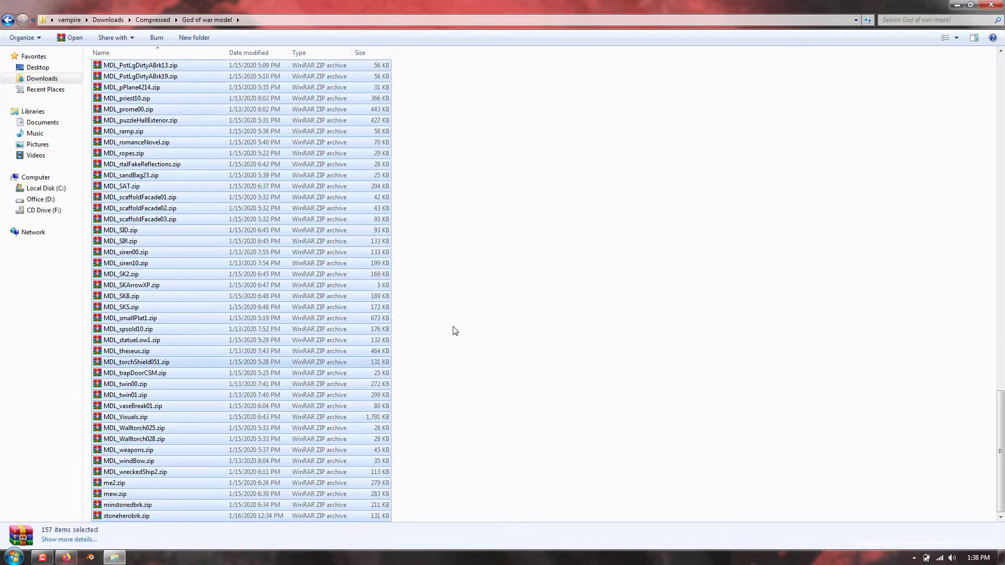
Step: Compress the selected zip files into God of war model.rar on the Desktop, using the Best compression method
{"action": "right_click", "coordinate": [258, 303]}
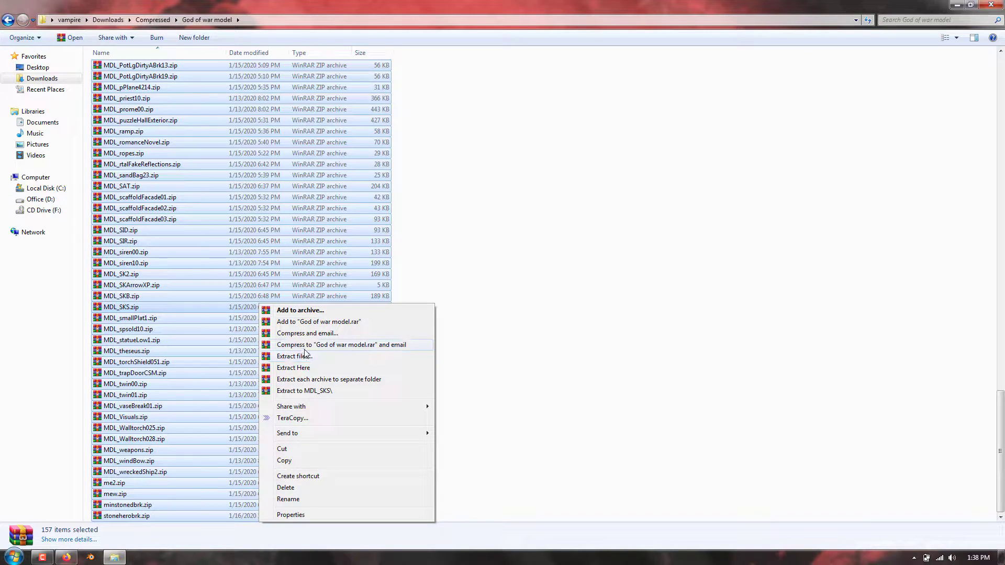
{"action": "left_click", "coordinate": [309, 313]}
{"action": "left_click", "coordinate": [588, 203]}
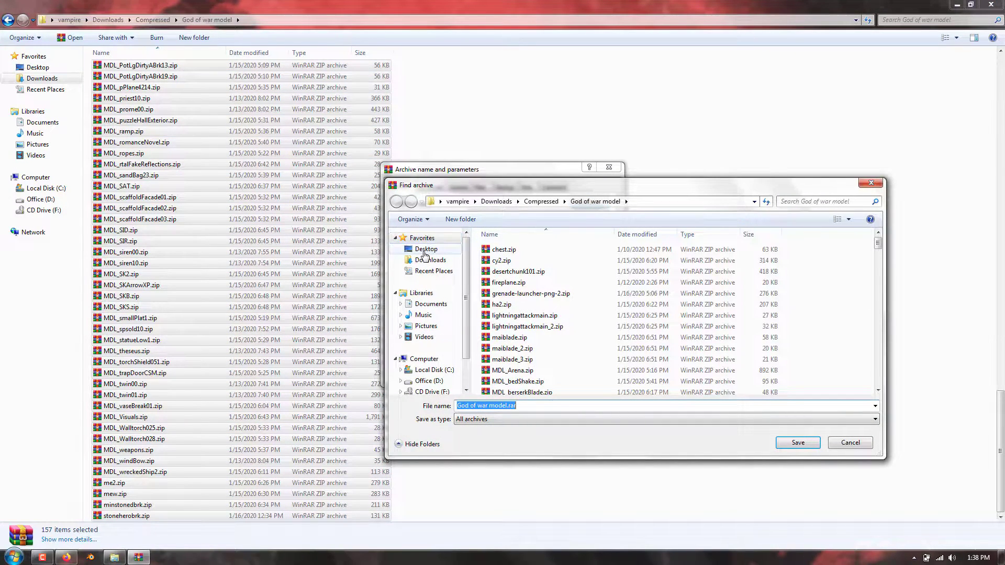
{"action": "left_click", "coordinate": [424, 250]}
{"action": "left_click", "coordinate": [807, 444]}
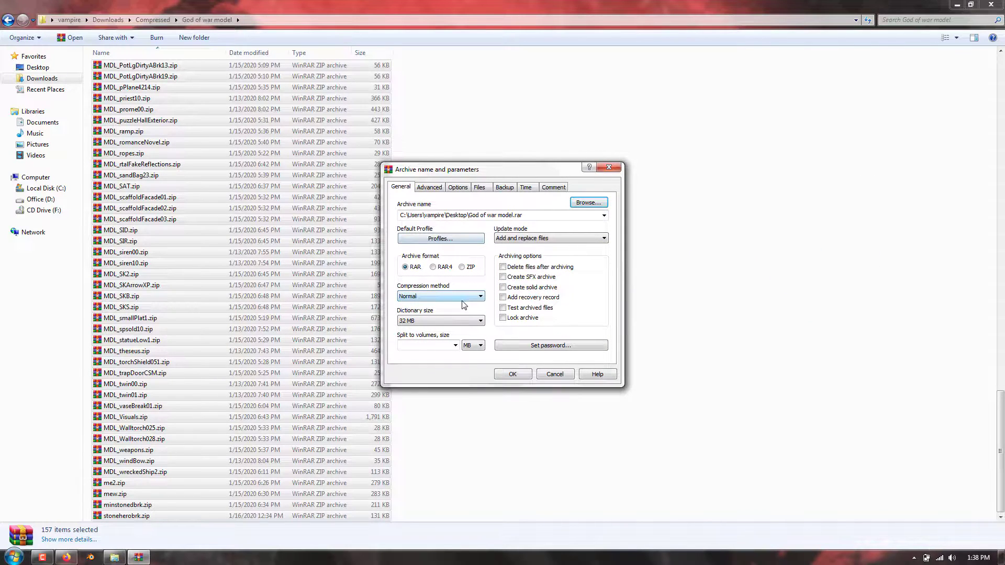
{"action": "left_click", "coordinate": [462, 297]}
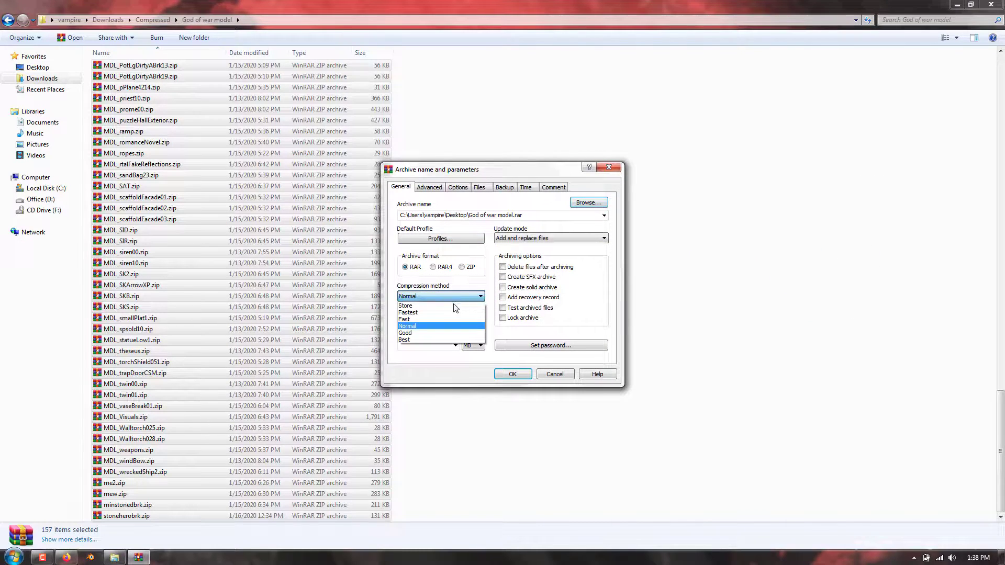
{"action": "left_click", "coordinate": [420, 341]}
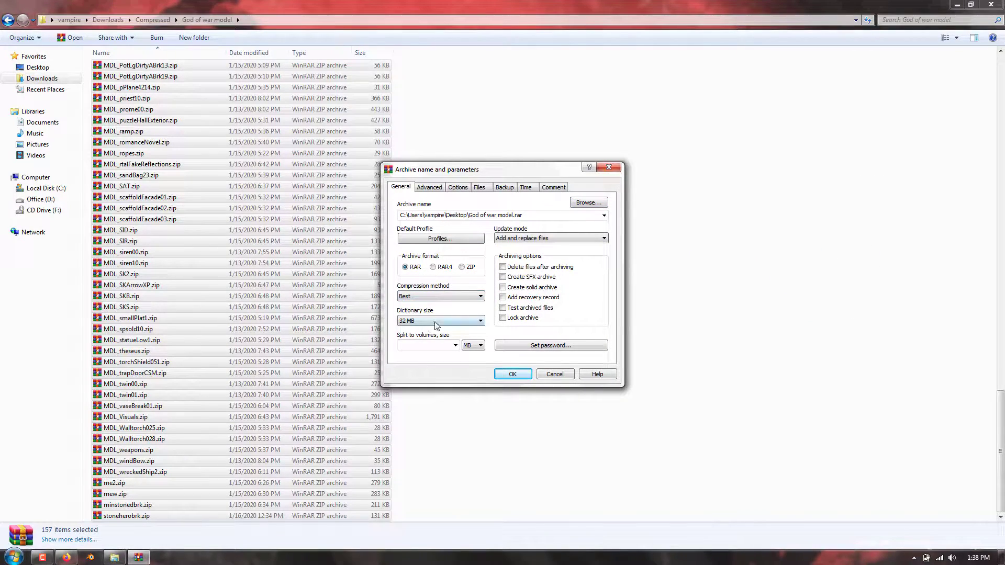
{"action": "left_click", "coordinate": [513, 374]}
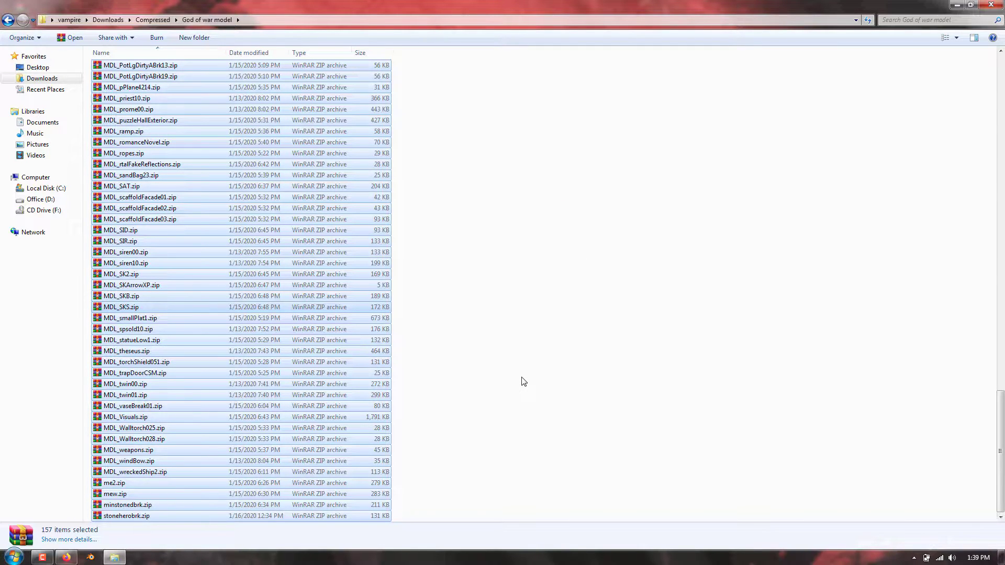
Step: Move the folder window aside and check the file size in the properties of God of war model.rar on the desktop
{"action": "left_click", "coordinate": [478, 308]}
{"action": "left_click_drag", "start_coordinate": [317, 21], "coordinate": [689, 67]}
{"action": "left_click", "coordinate": [6, 19]}
{"action": "right_click", "coordinate": [6, 19]}
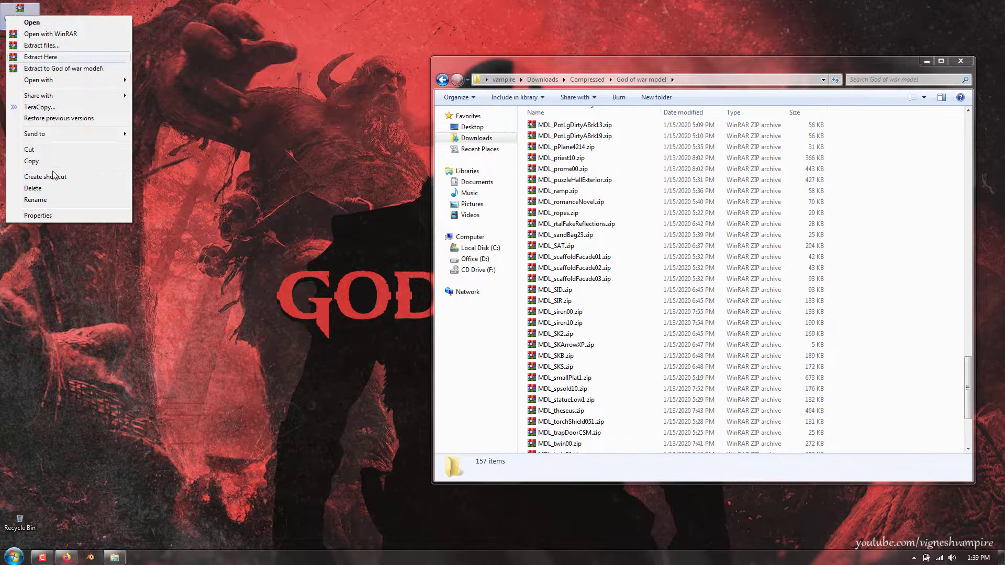
{"action": "left_click", "coordinate": [60, 217]}
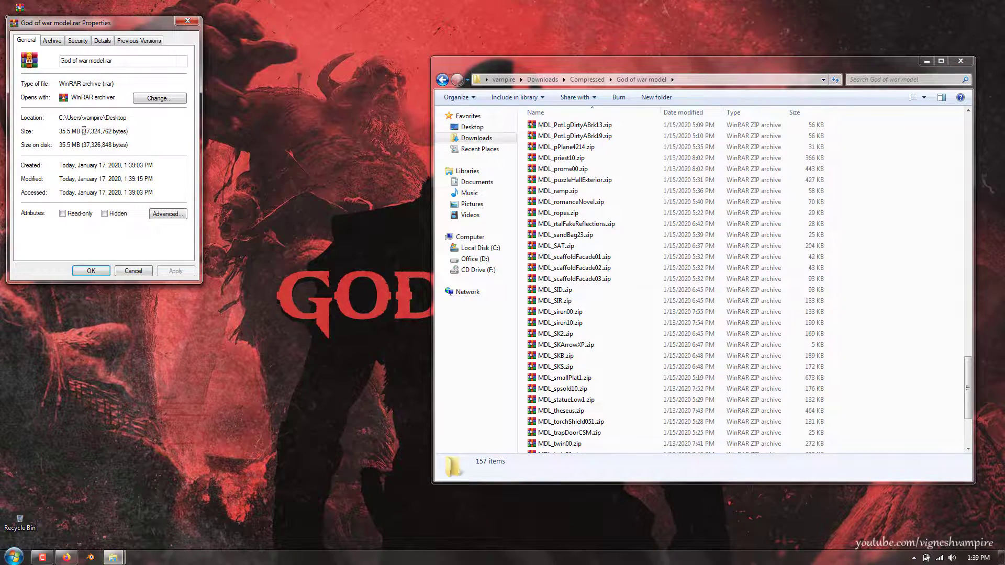
{"action": "left_click", "coordinate": [137, 270]}
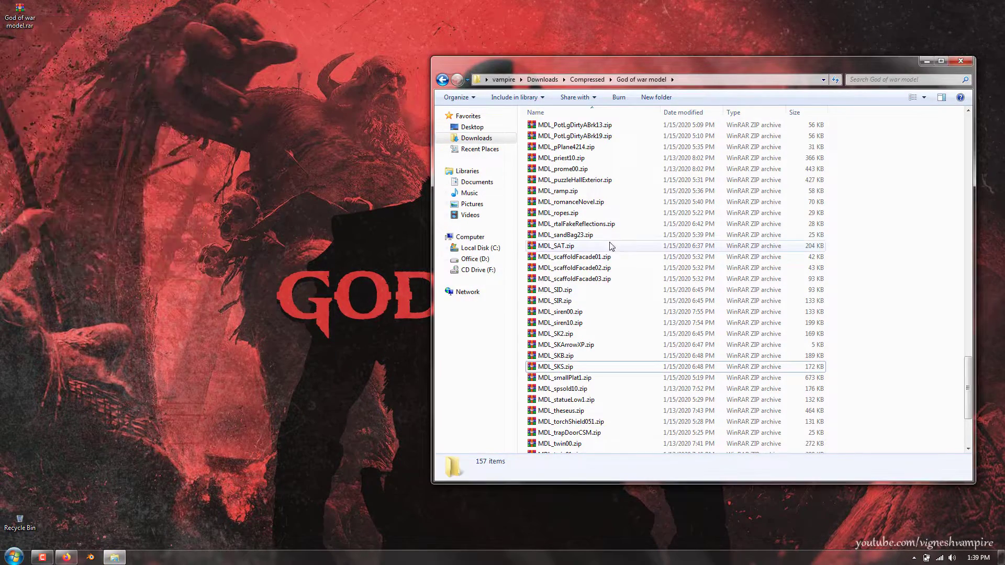
Step: Create a new folder on the desktop named "extract 3d model gow"
{"action": "left_click", "coordinate": [605, 246]}
{"action": "key", "text": "ctrl+a"}
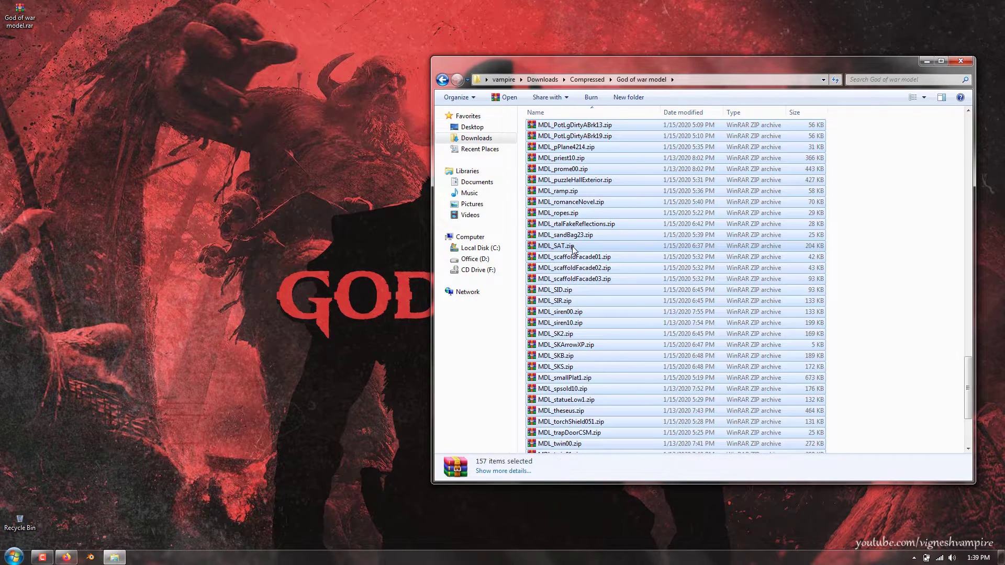
{"action": "right_click", "coordinate": [143, 212]}
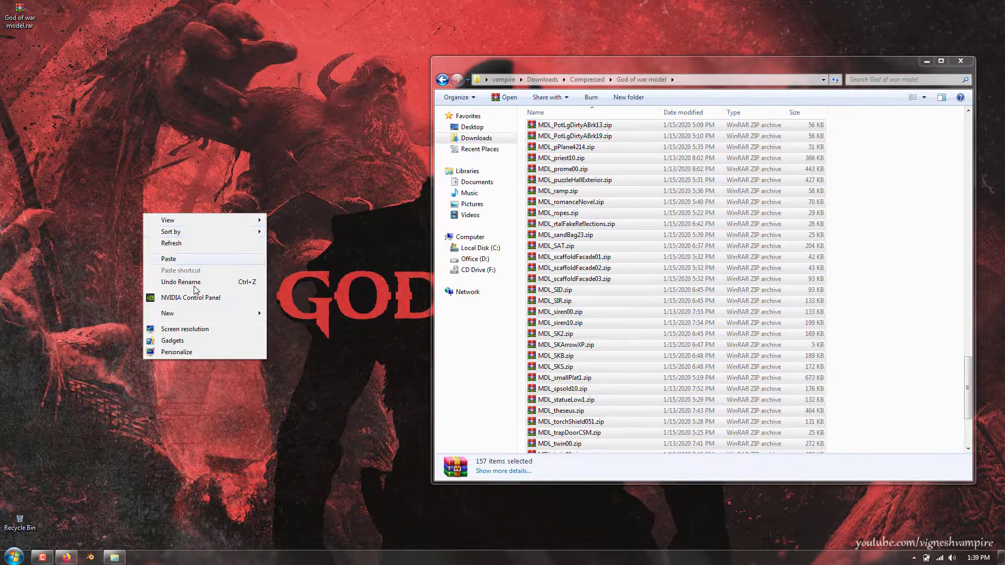
{"action": "mouse_move", "coordinate": [208, 313]}
{"action": "left_click", "coordinate": [288, 316]}
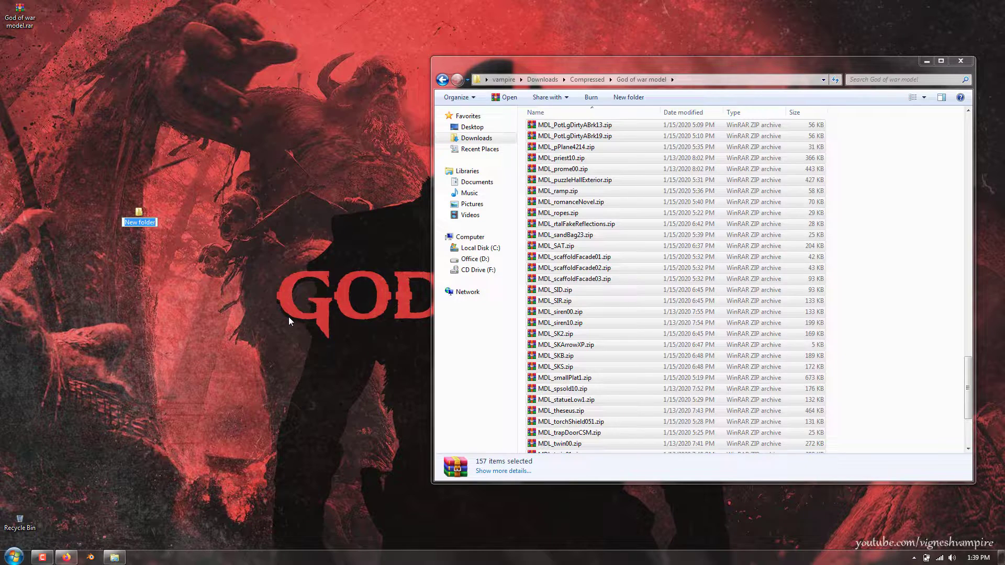
{"action": "type", "text": "extract 3d model gow"}
{"action": "key", "text": "Return"}
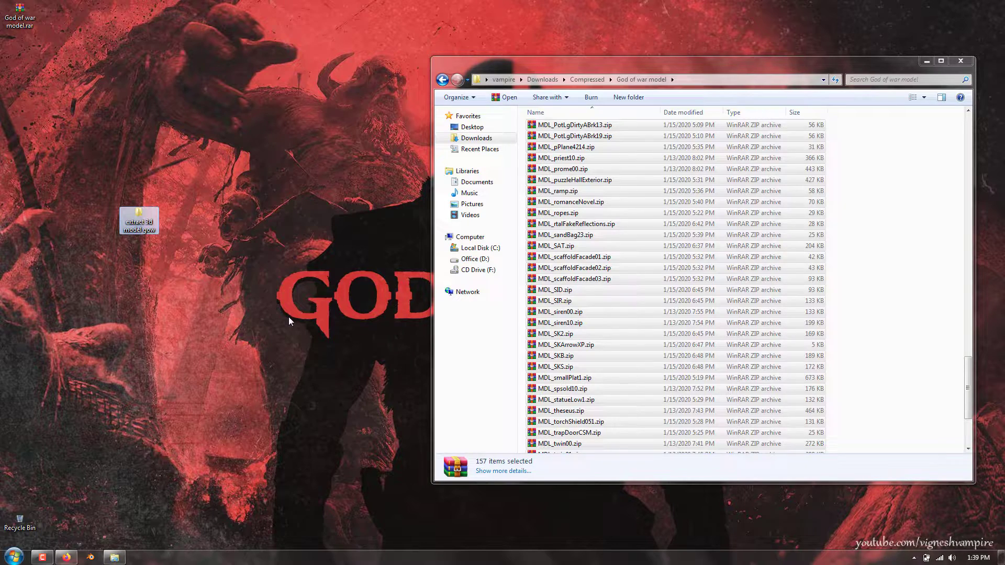
Step: Open the extract 3d model gow folder and arrange its window beside the God of war model window
{"action": "key", "text": "Return"}
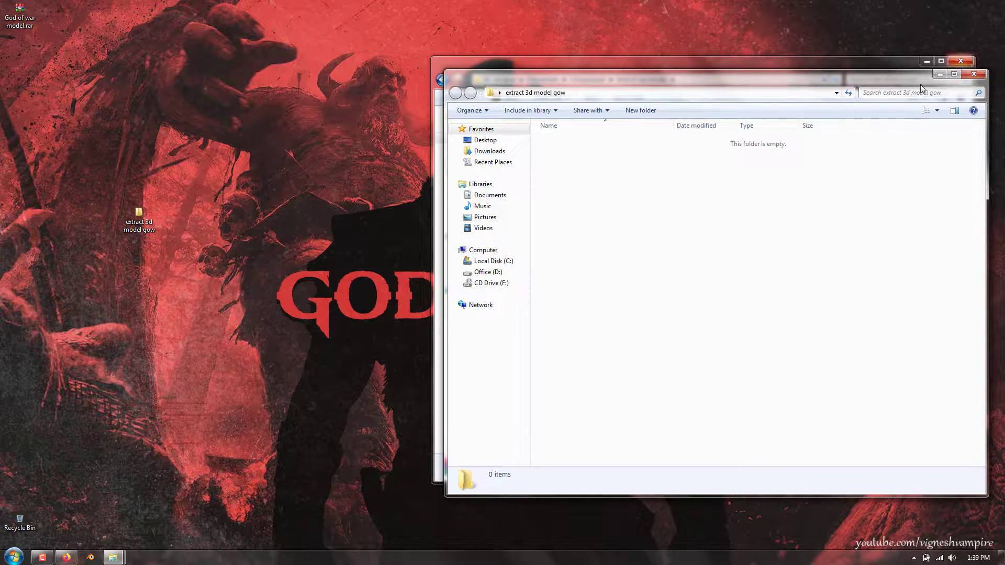
{"action": "left_click_drag", "start_coordinate": [904, 82], "coordinate": [462, 77]}
{"action": "left_click_drag", "start_coordinate": [734, 69], "coordinate": [828, 74]}
Step: Extract all the zip files in God of war model into the extract 3d model gow folder, replacing all duplicate files
{"action": "key", "text": "ctrl+a"}
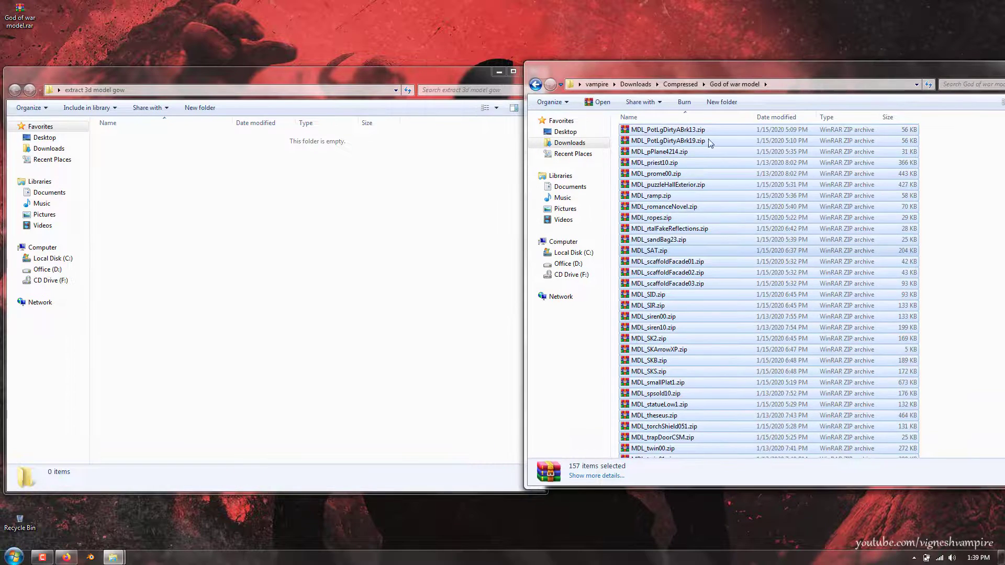
{"action": "right_click", "coordinate": [669, 215]}
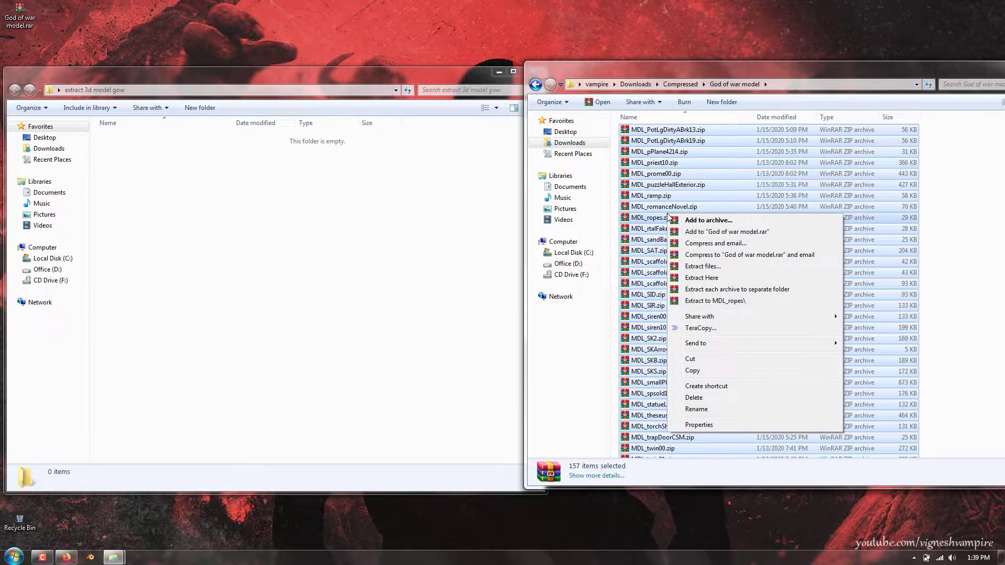
{"action": "left_click", "coordinate": [703, 267]}
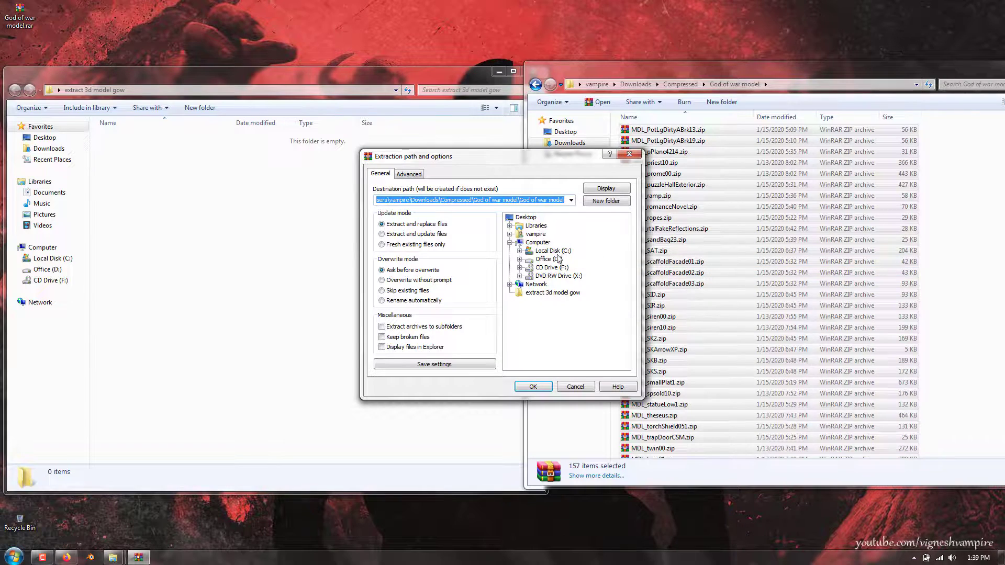
{"action": "left_click", "coordinate": [544, 293]}
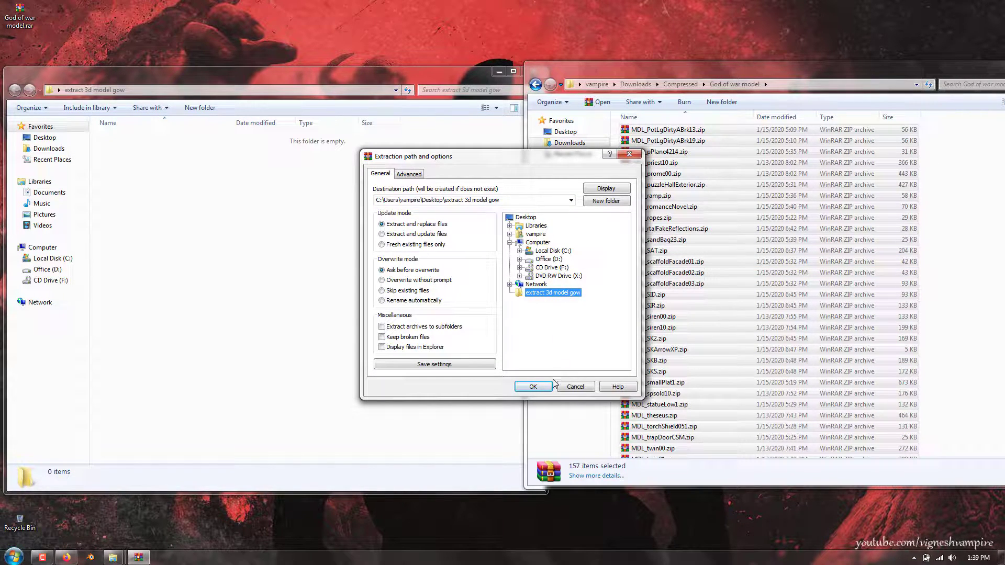
{"action": "left_click", "coordinate": [532, 387]}
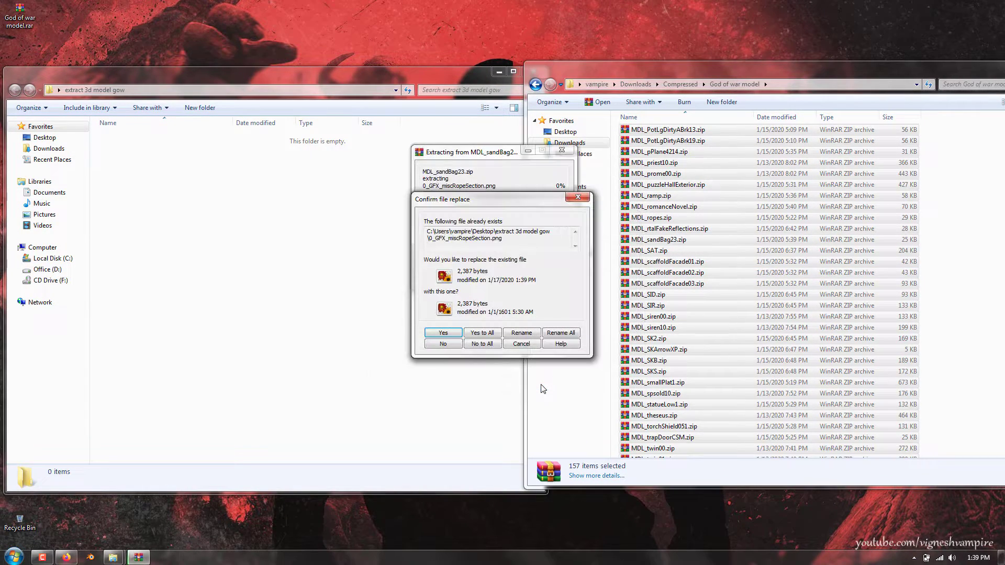
{"action": "left_click", "coordinate": [482, 333]}
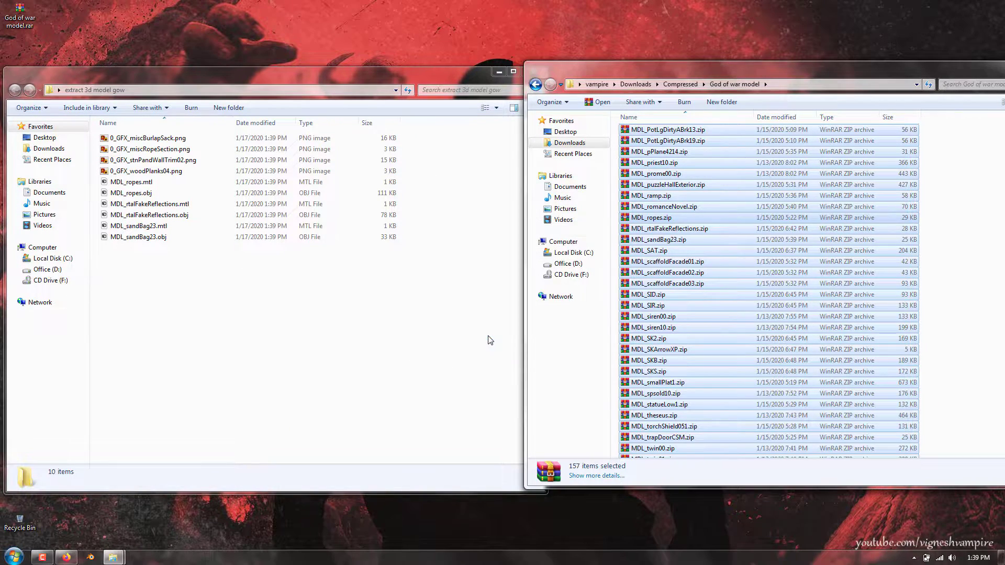
Step: Close the God of war model window and check the size and file count of the extract 3d model gow folder
{"action": "left_click_drag", "start_coordinate": [944, 75], "coordinate": [650, 110]}
{"action": "left_click", "coordinate": [768, 103]}
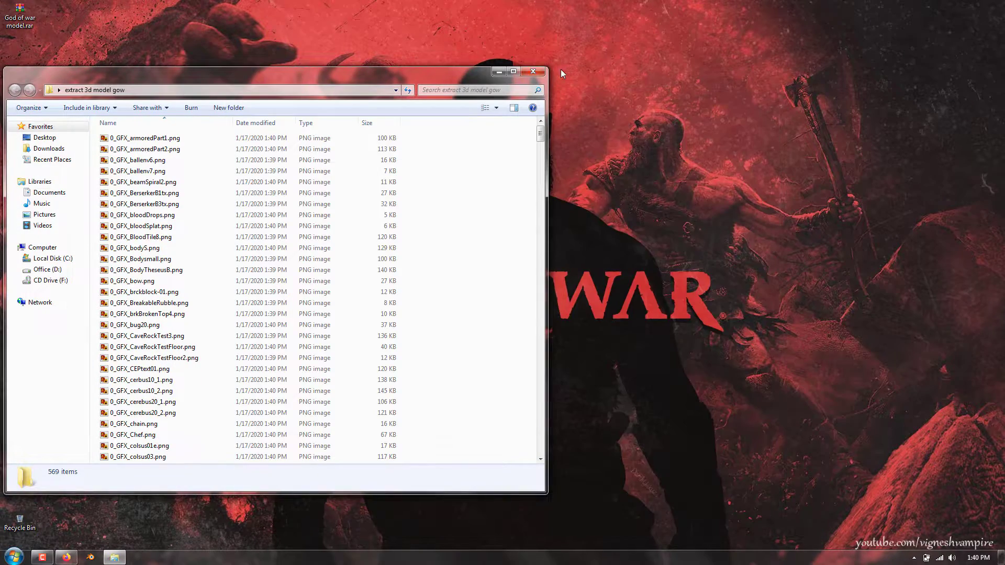
{"action": "left_click_drag", "start_coordinate": [453, 84], "coordinate": [696, 83]}
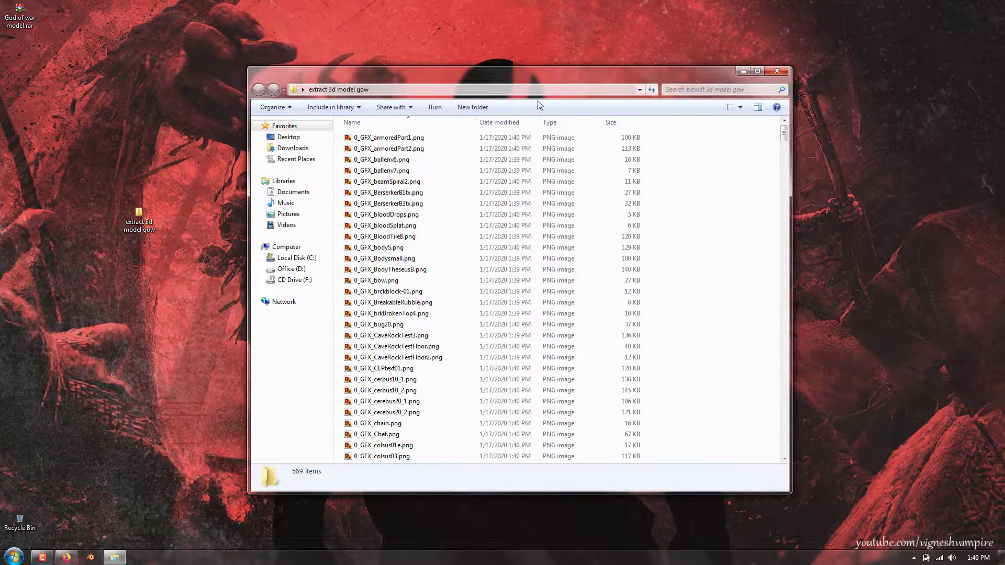
{"action": "left_click", "coordinate": [128, 223]}
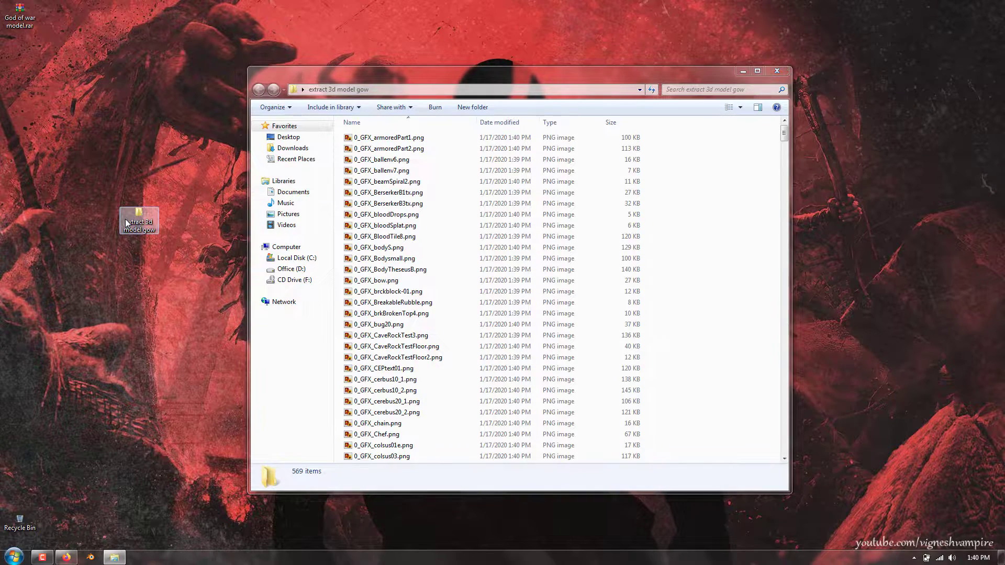
{"action": "right_click", "coordinate": [127, 222]}
{"action": "left_click", "coordinate": [186, 466]}
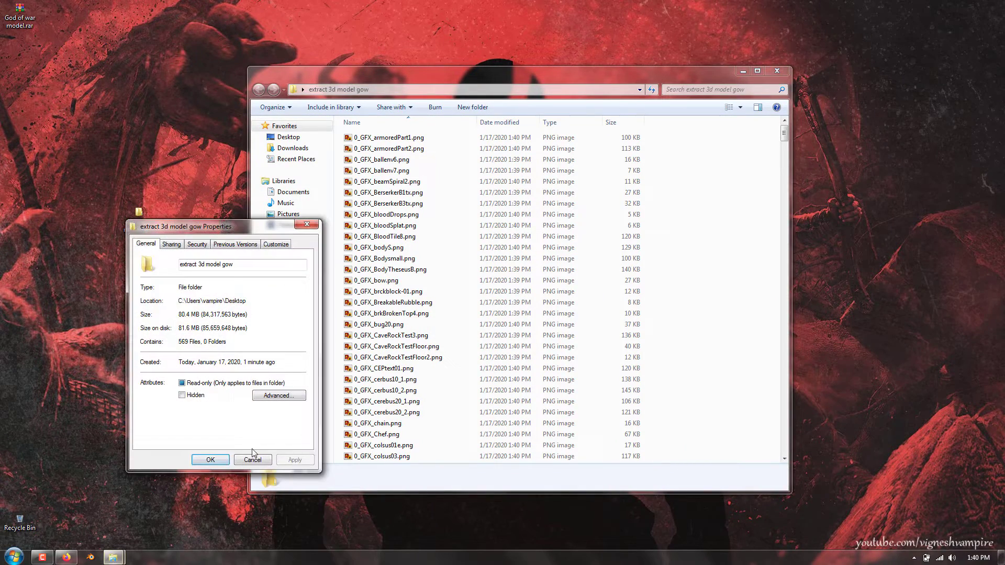
{"action": "left_click", "coordinate": [252, 460]}
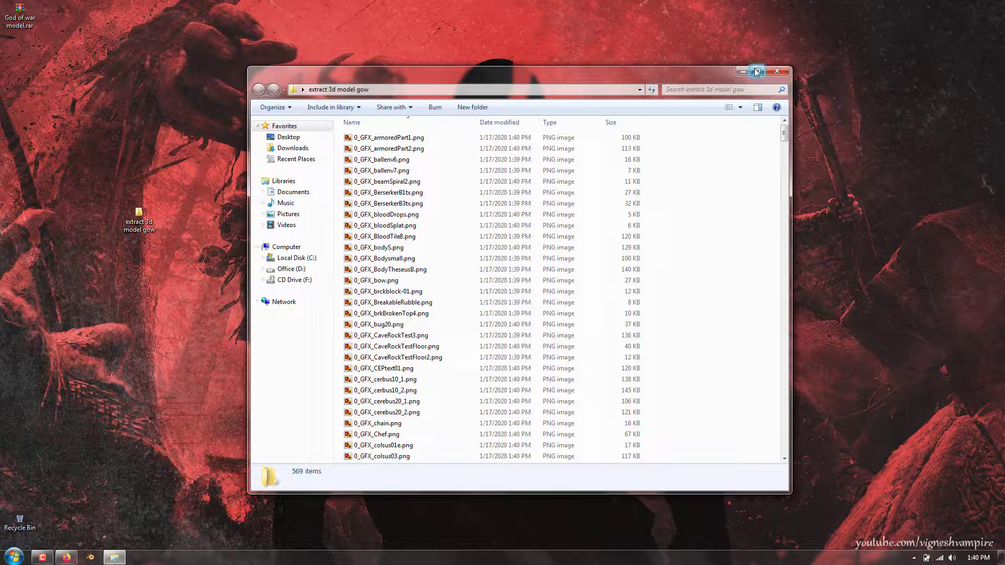
Step: Maximize the extract 3d model gow folder window and open 0_GFX_armoredPart1.png in a maximized image viewer
{"action": "left_click", "coordinate": [757, 72]}
{"action": "left_click", "coordinate": [175, 71]}
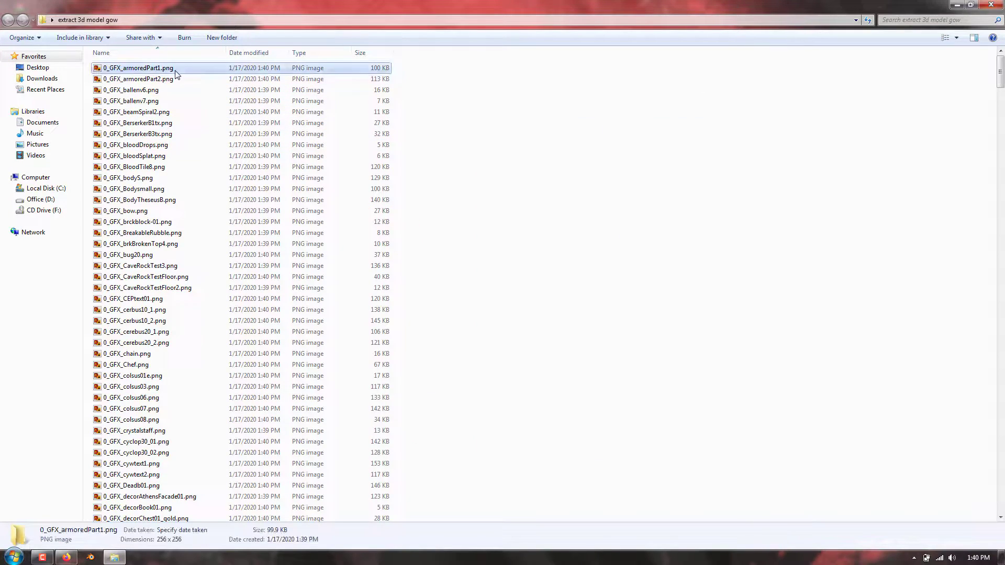
{"action": "double_click", "coordinate": [175, 70]}
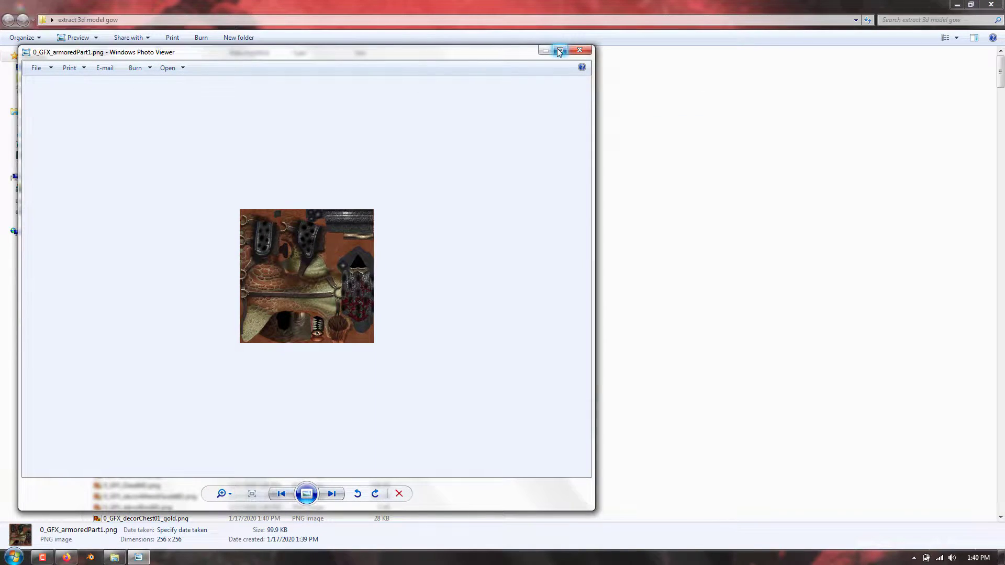
{"action": "left_click", "coordinate": [558, 51]}
Step: Browse the extracted textures one by one from 0_GFX_armoredPart1.png to the Kratos face texture 0_GFX_kratosHRHead.png
{"action": "key", "text": "Right"}
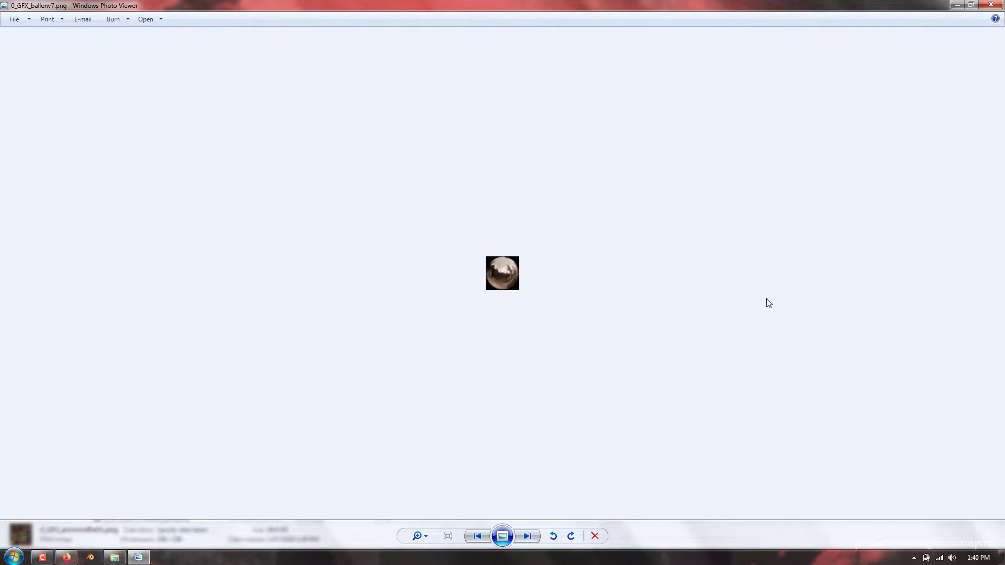
{"action": "left_click", "coordinate": [527, 536]}
{"action": "key", "text": "Right"}
{"action": "key", "text": "Right"}
{"action": "key", "text": "Right"}
{"action": "key", "text": "Right"}
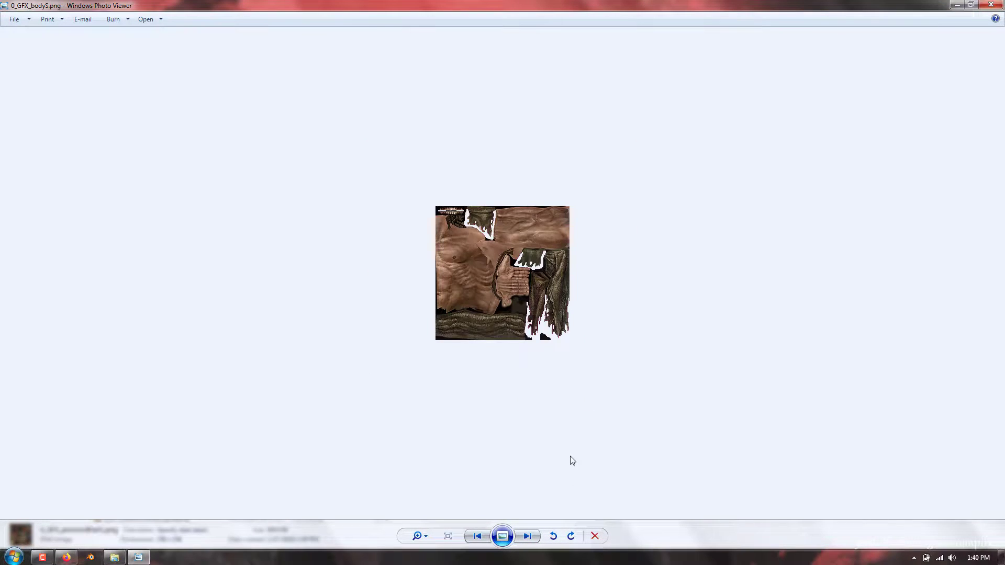
{"action": "key", "text": "Right"}
{"action": "key", "text": "Right"}
{"action": "key", "text": "Right"}
{"action": "key", "text": "Right"}
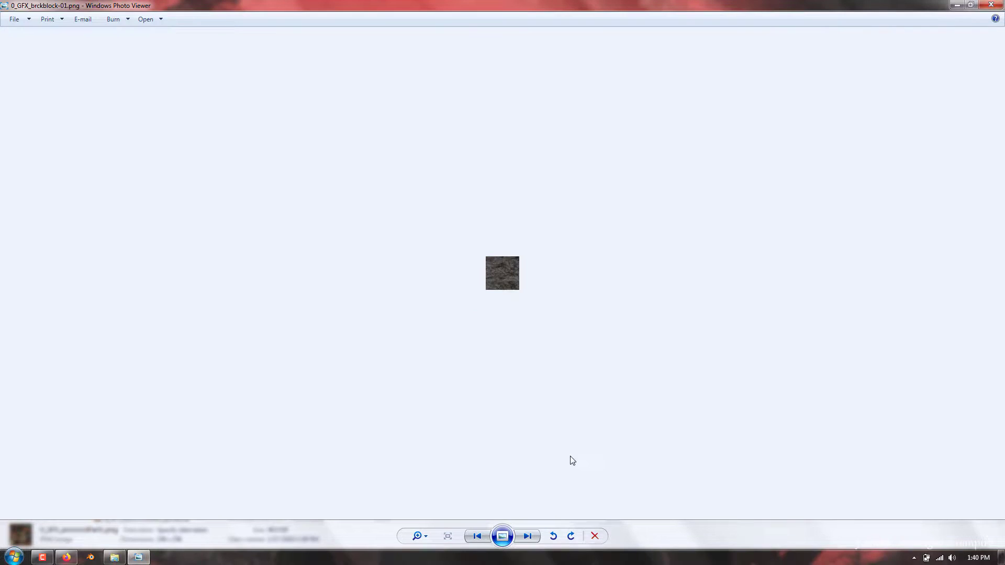
{"action": "key", "text": "Right"}
{"action": "key", "text": "Right"}
{"action": "key", "text": "Right"}
{"action": "key", "text": "Right"}
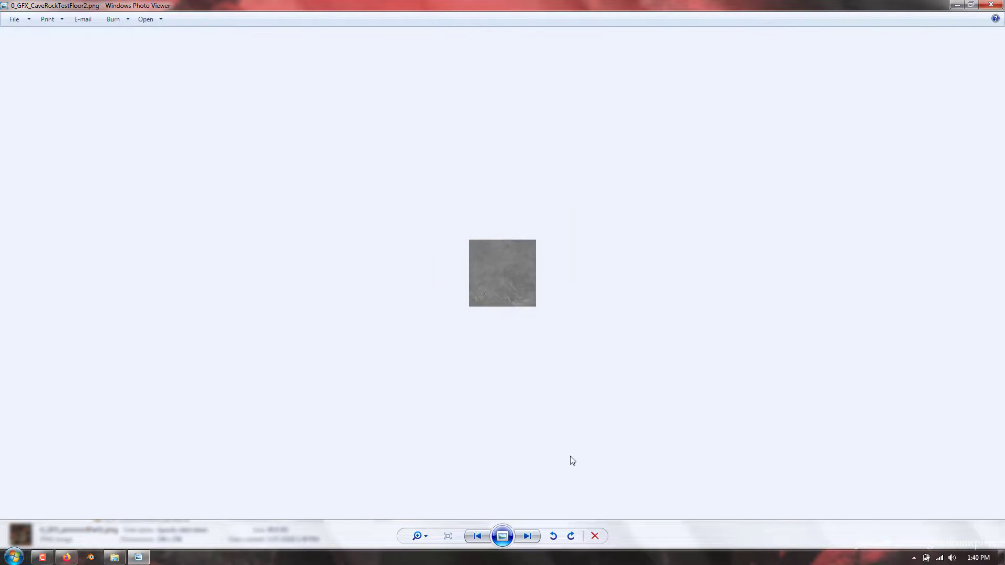
{"action": "key", "text": "Right"}
{"action": "key", "text": "Right"}
{"action": "key", "text": "Right"}
{"action": "key", "text": "Right"}
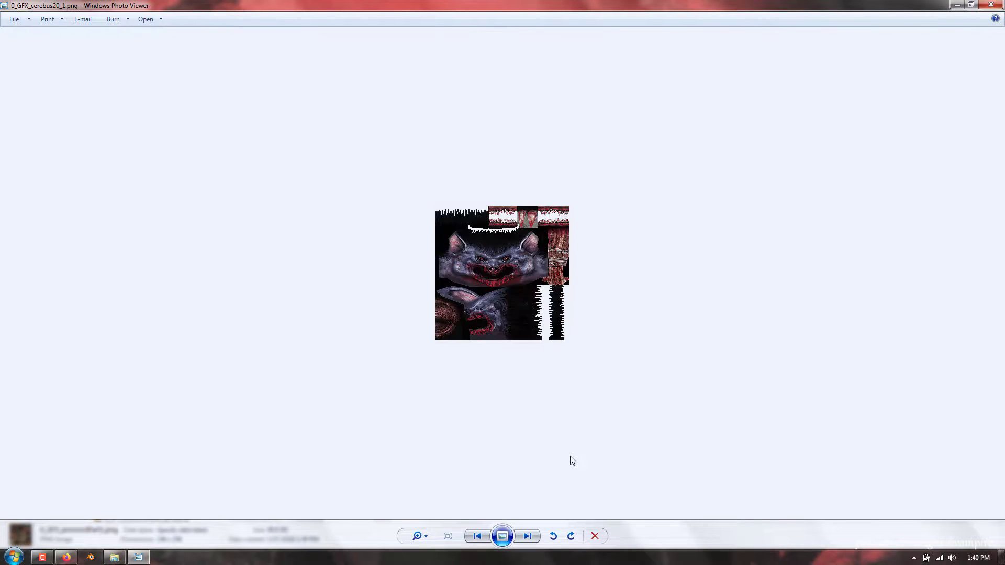
{"action": "key", "text": "Right"}
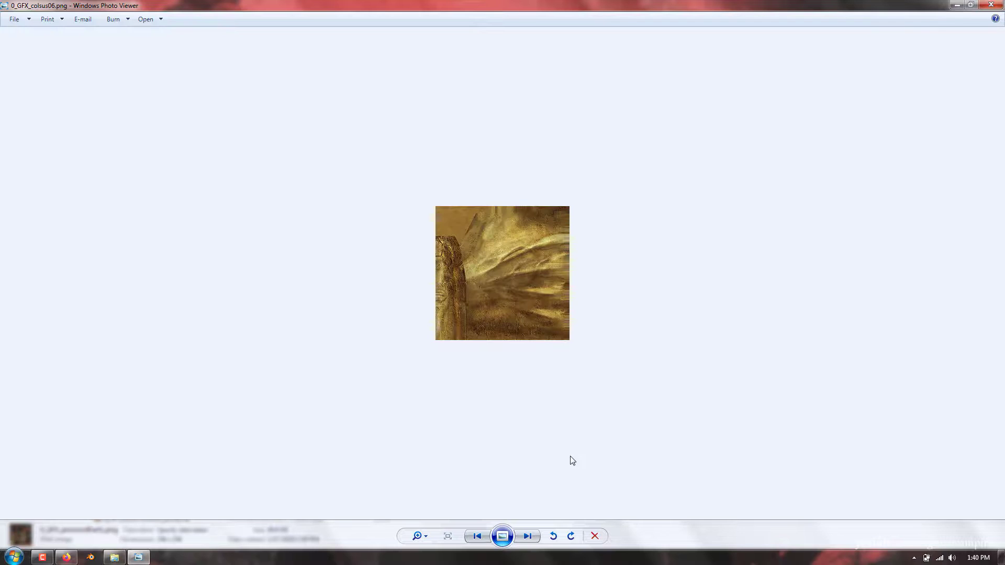
{"action": "key", "text": "Right"}
{"action": "key", "text": "Right"}
{"action": "key", "text": "Right"}
{"action": "key", "text": "Right"}
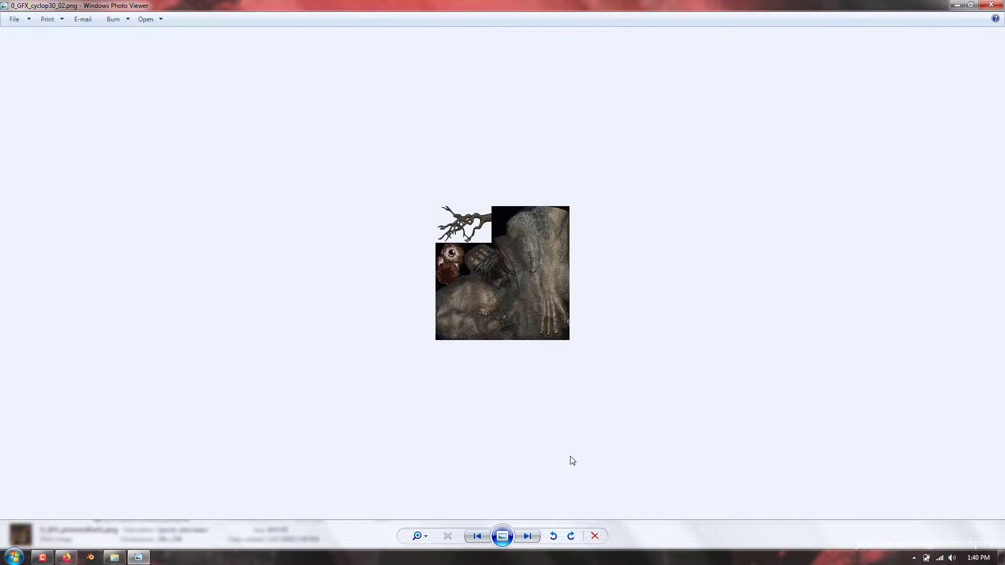
{"action": "key", "text": "Right"}
{"action": "key", "text": "Right"}
{"action": "key", "text": "Right"}
{"action": "key", "text": "Right"}
{"action": "key", "text": "Right"}
{"action": "key", "text": "Right"}
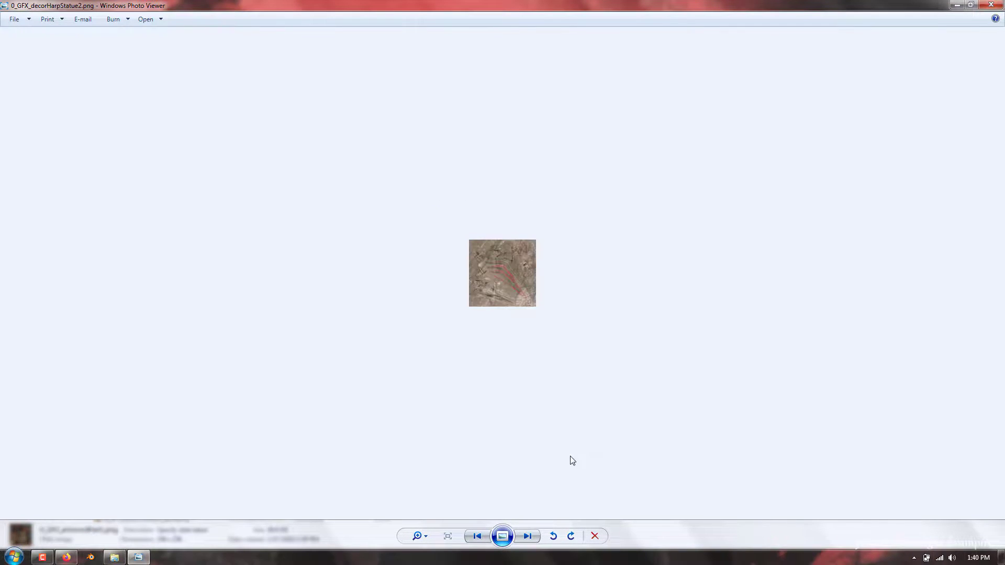
{"action": "key", "text": "Right"}
{"action": "key", "text": "Right"}
{"action": "key", "text": "Right"}
{"action": "key", "text": "Right"}
{"action": "key", "text": "Right"}
{"action": "key", "text": "Right"}
{"action": "key", "text": "Right"}
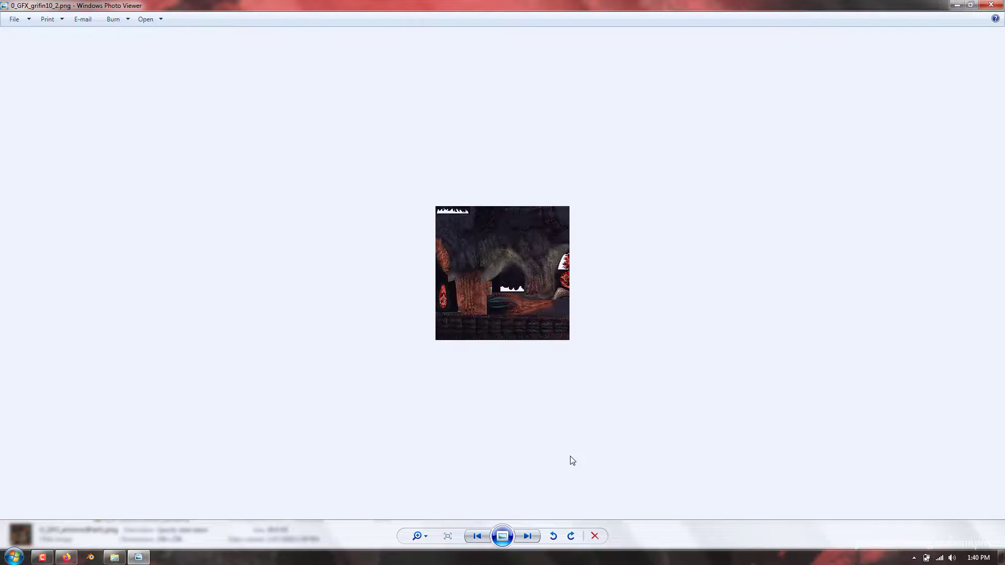
{"action": "key", "text": "Right"}
{"action": "key", "text": "Right"}
{"action": "key", "text": "Right"}
{"action": "key", "text": "Right"}
{"action": "key", "text": "Right"}
{"action": "key", "text": "Right"}
{"action": "key", "text": "Right"}
{"action": "key", "text": "Right"}
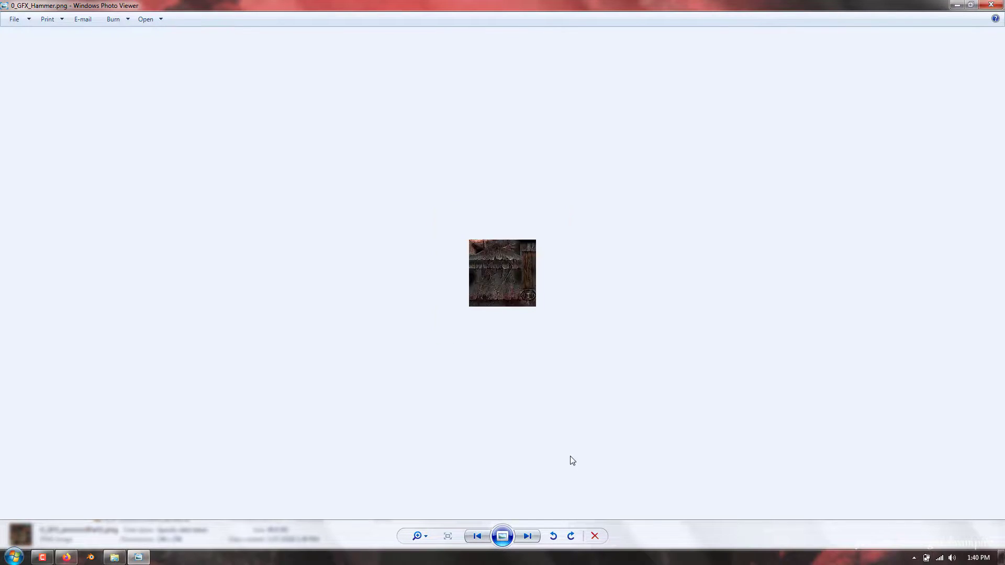
{"action": "key", "text": "Right"}
{"action": "key", "text": "Right"}
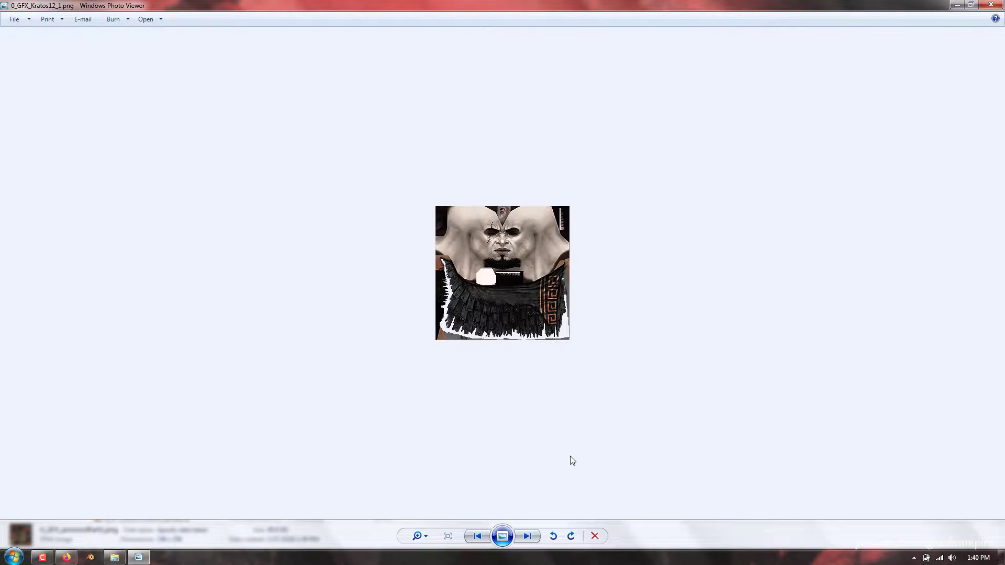
{"action": "key", "text": "Right"}
{"action": "key", "text": "Right"}
{"action": "key", "text": "Left"}
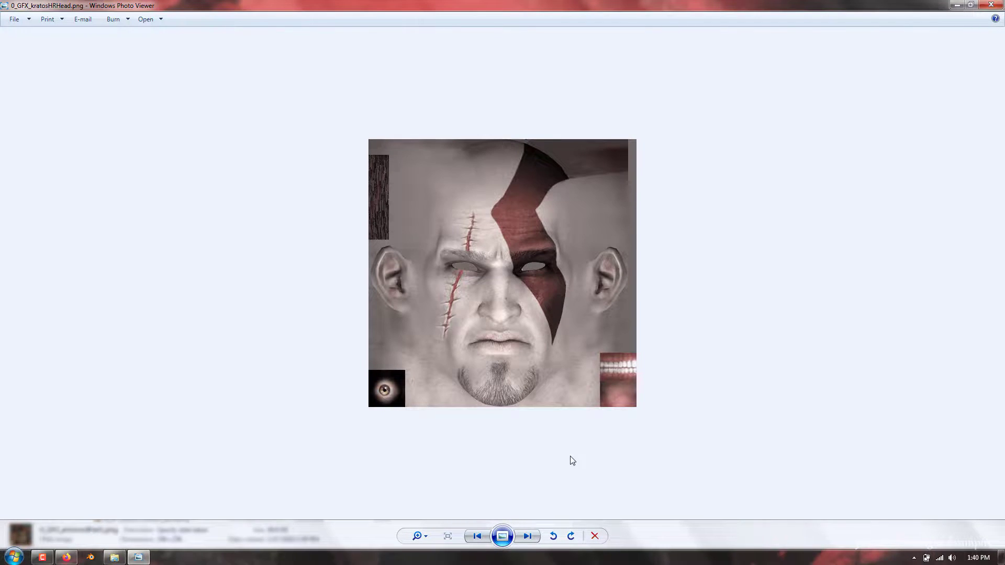
Step: Continue through the textures up to 0_GFX_metalRivot01.png and close the image viewer
{"action": "key", "text": "Right"}
{"action": "key", "text": "Right"}
{"action": "key", "text": "Right"}
{"action": "key", "text": "Right"}
{"action": "key", "text": "Right"}
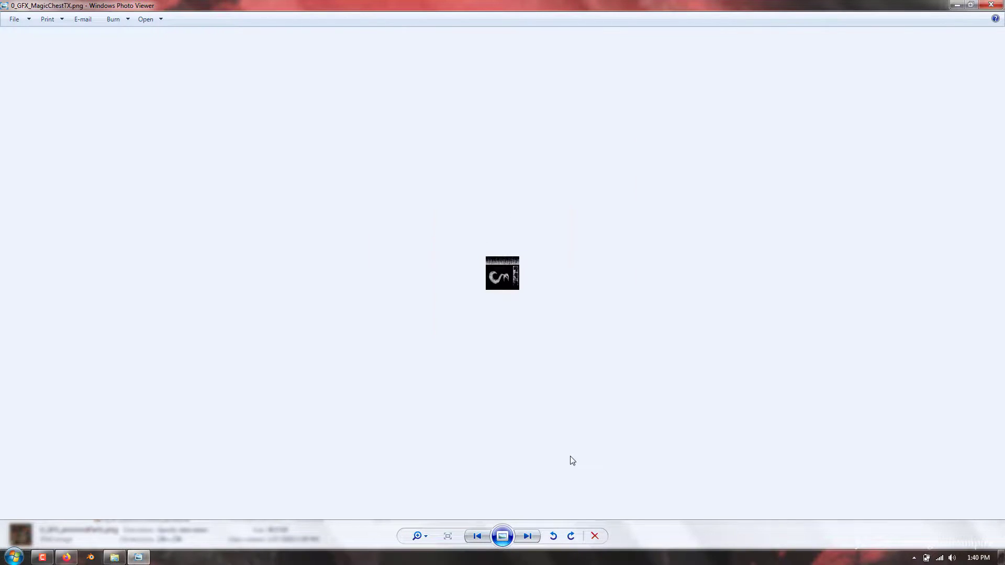
{"action": "key", "text": "Right"}
{"action": "key", "text": "Right"}
{"action": "key", "text": "Right"}
{"action": "key", "text": "Right"}
{"action": "key", "text": "Right"}
{"action": "key", "text": "Right"}
{"action": "key", "text": "Right"}
{"action": "key", "text": "Right"}
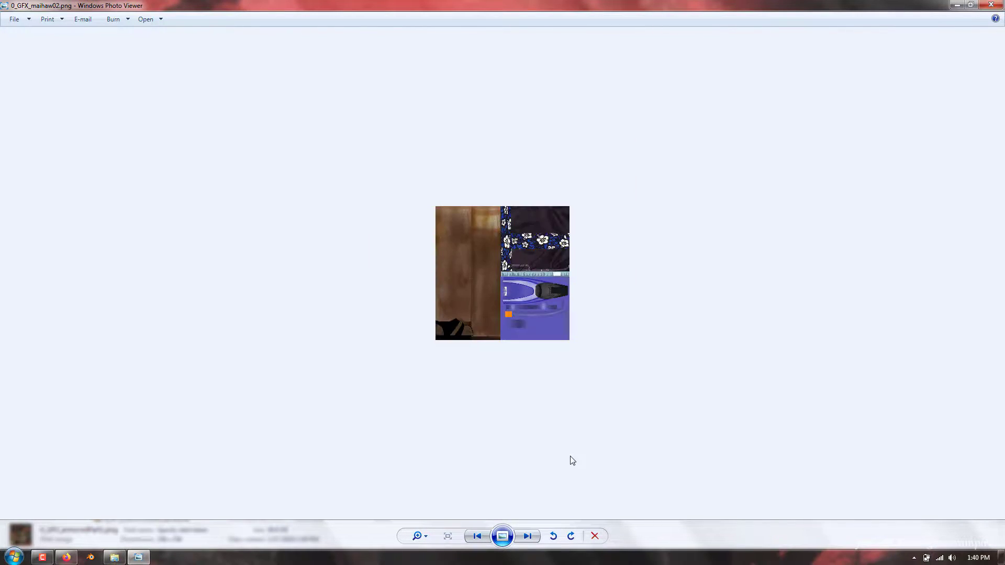
{"action": "key", "text": "Right"}
{"action": "key", "text": "Right"}
{"action": "key", "text": "Right"}
{"action": "key", "text": "Right"}
{"action": "key", "text": "Right"}
{"action": "key", "text": "Right"}
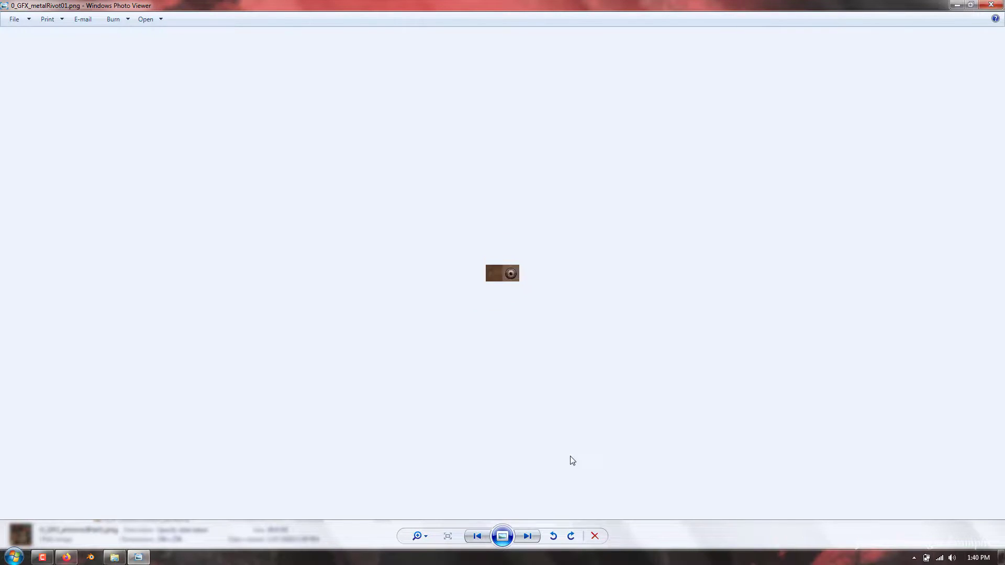
{"action": "left_click", "coordinate": [1001, 5]}
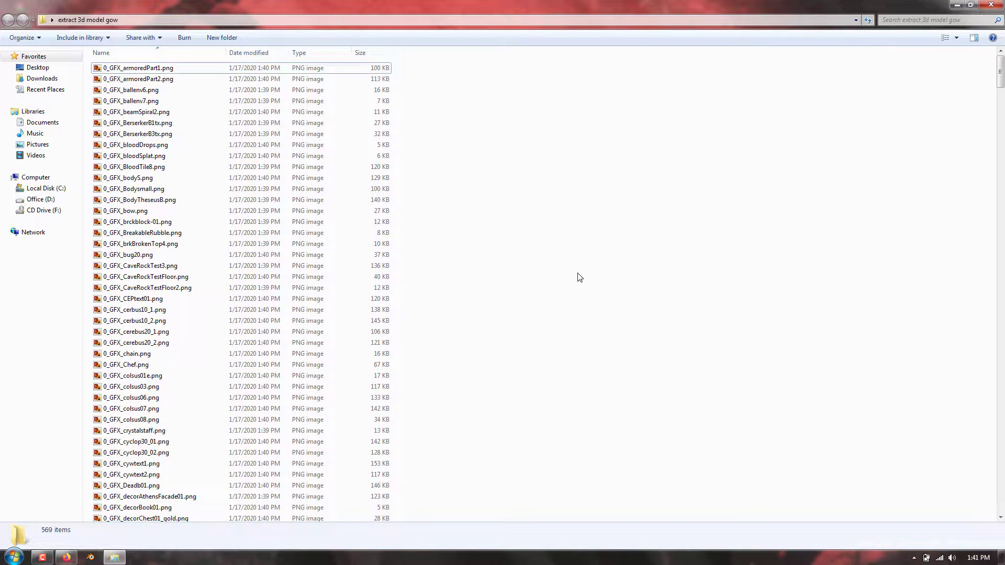
Step: Display the folder's files as larger thumbnails and bring the MTL and OBJ model files into view
{"action": "scroll", "coordinate": [584, 278], "scroll_direction": "up", "scroll_amount": 2, "text": "ctrl"}
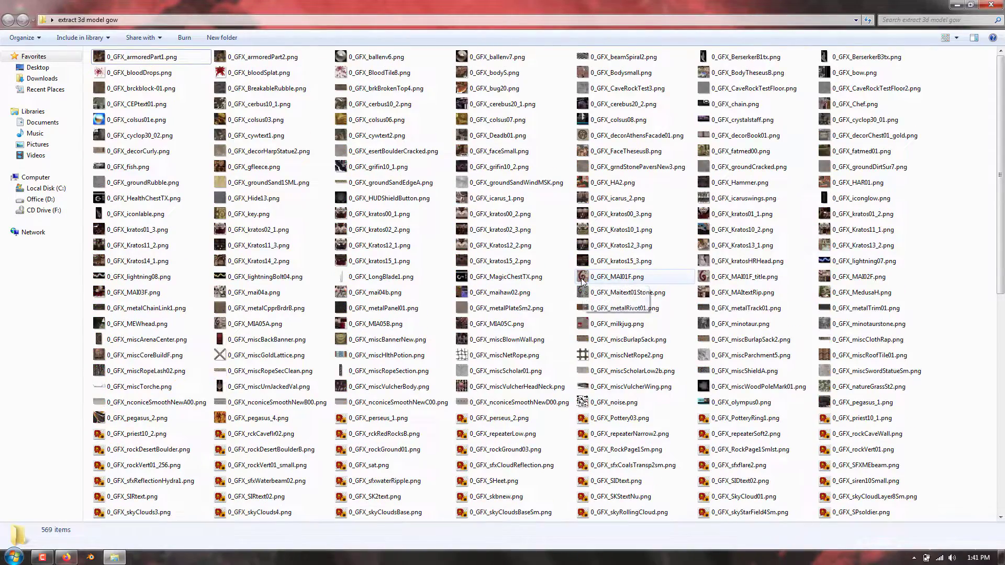
{"action": "scroll", "coordinate": [582, 282], "scroll_direction": "up", "scroll_amount": 1, "text": "ctrl"}
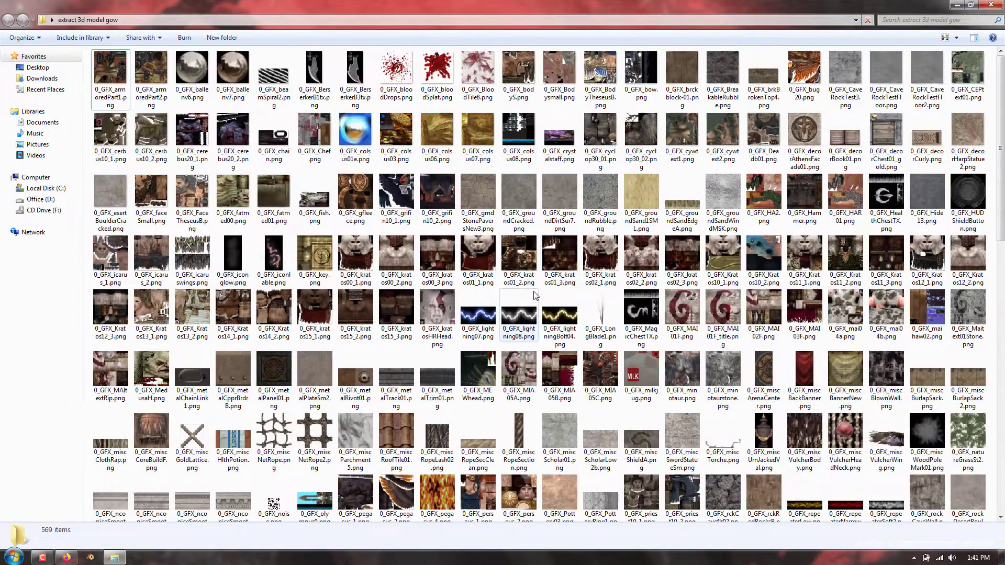
{"action": "scroll", "coordinate": [535, 296], "scroll_direction": "up", "scroll_amount": 1, "text": "ctrl"}
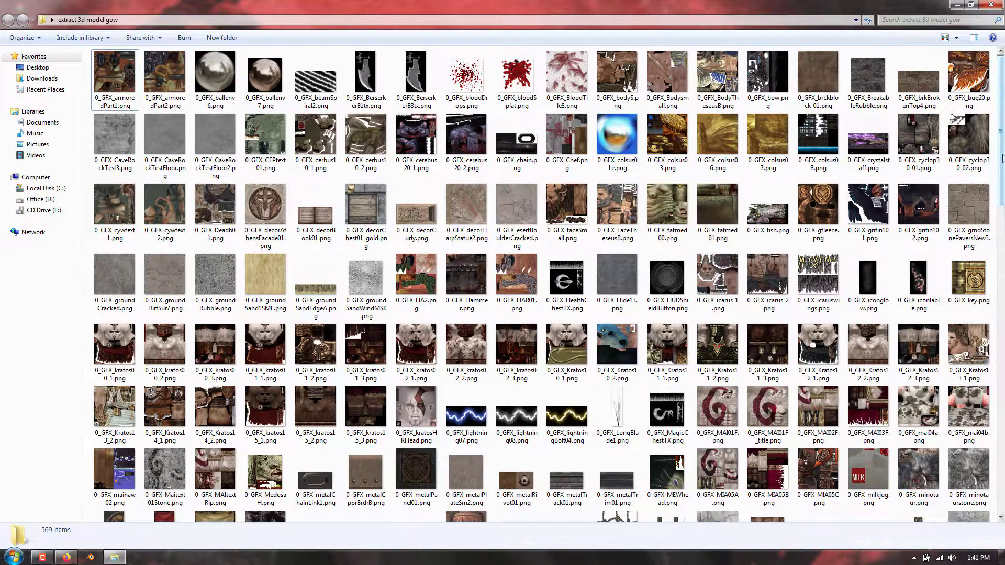
{"action": "left_click_drag", "start_coordinate": [1002, 156], "coordinate": [1002, 384]}
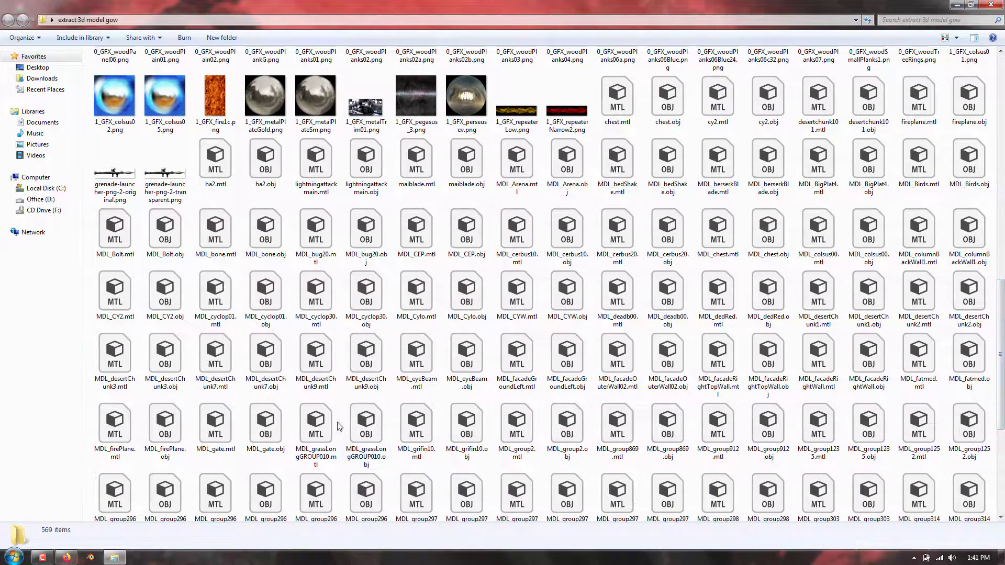
Step: Switch to Firefox, close the god of war wallpaper tab, and search for "blender" in a new tab
{"action": "left_click", "coordinate": [66, 557]}
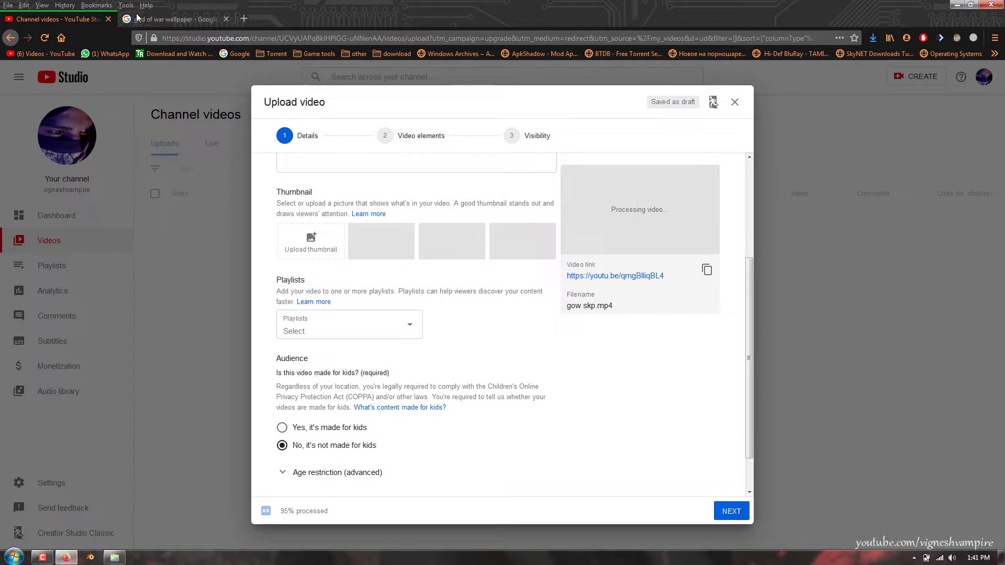
{"action": "left_click", "coordinate": [225, 19]}
{"action": "left_click", "coordinate": [125, 19]}
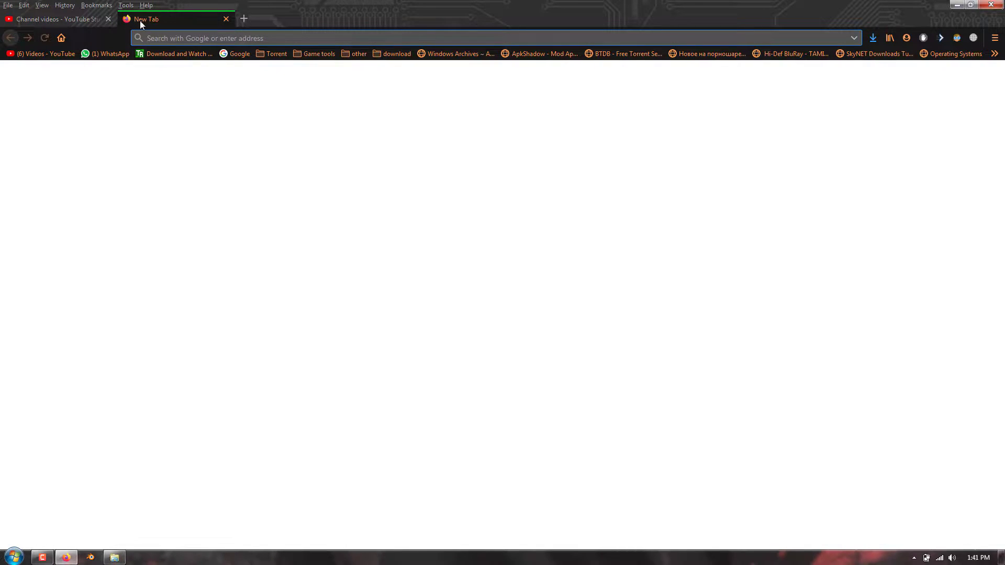
{"action": "type", "text": "blender"}
{"action": "key", "text": "Return"}
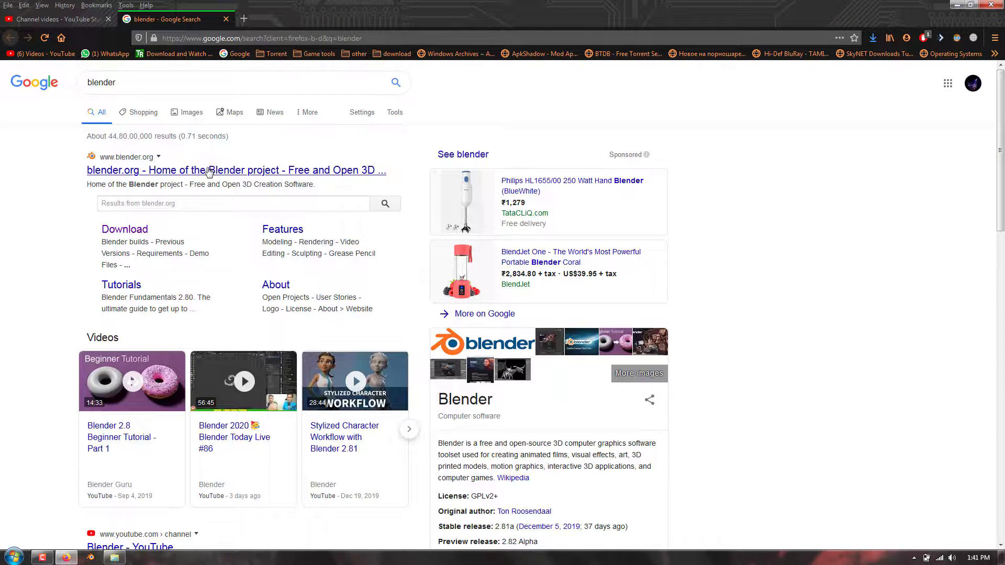
Step: View the Blender 2.81a download page on blender.org, then close that tab and minimize the browser
{"action": "left_click", "coordinate": [205, 172]}
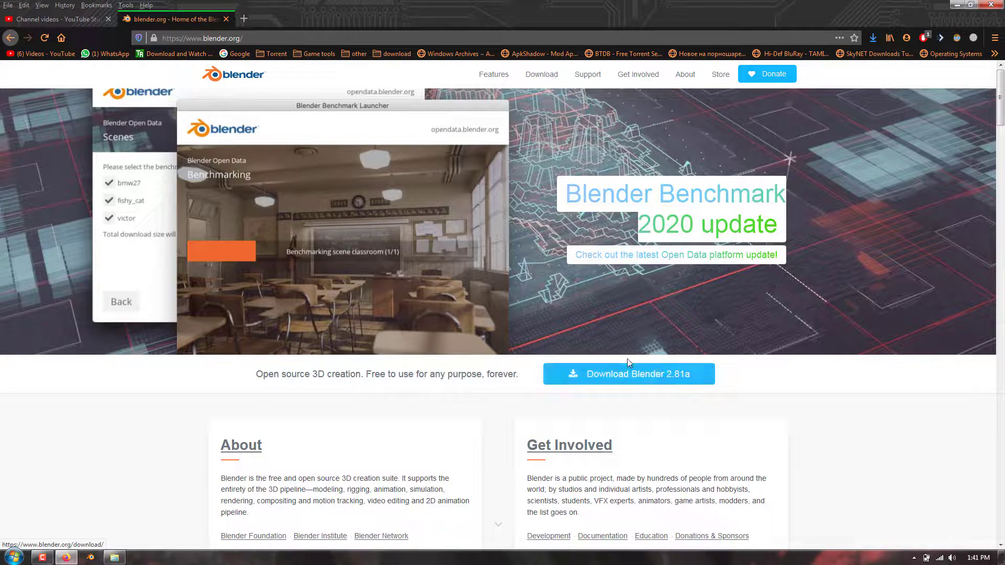
{"action": "left_click", "coordinate": [682, 384]}
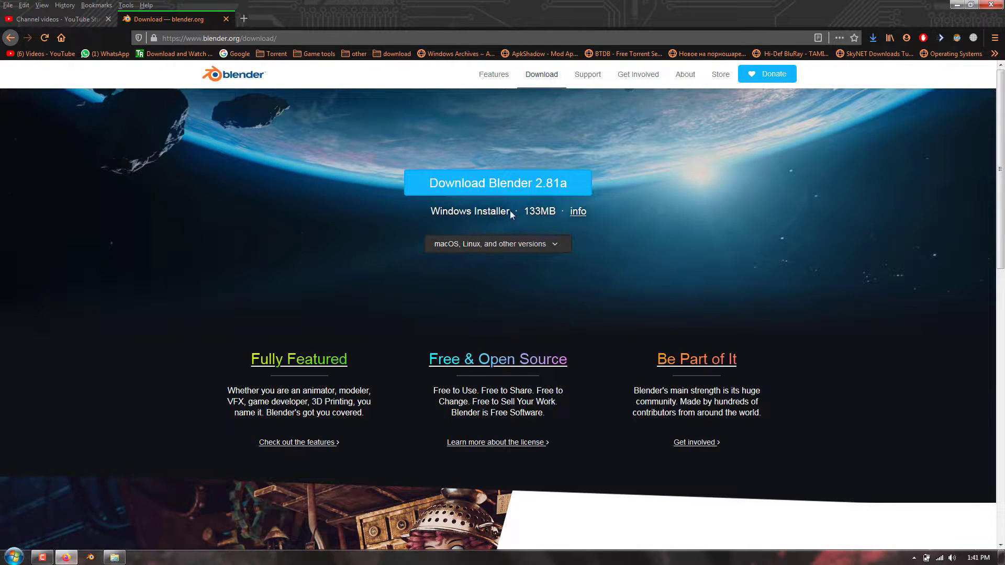
{"action": "left_click", "coordinate": [226, 20]}
{"action": "left_click", "coordinate": [955, 5]}
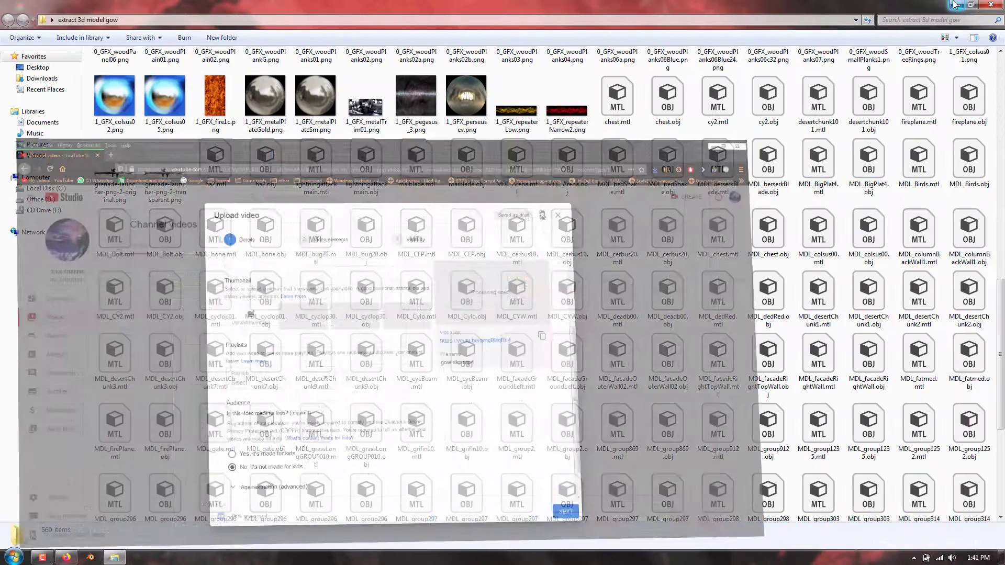
Step: Launch Blender, dismiss its splash screen and maximize the window
{"action": "right_click", "coordinate": [95, 559]}
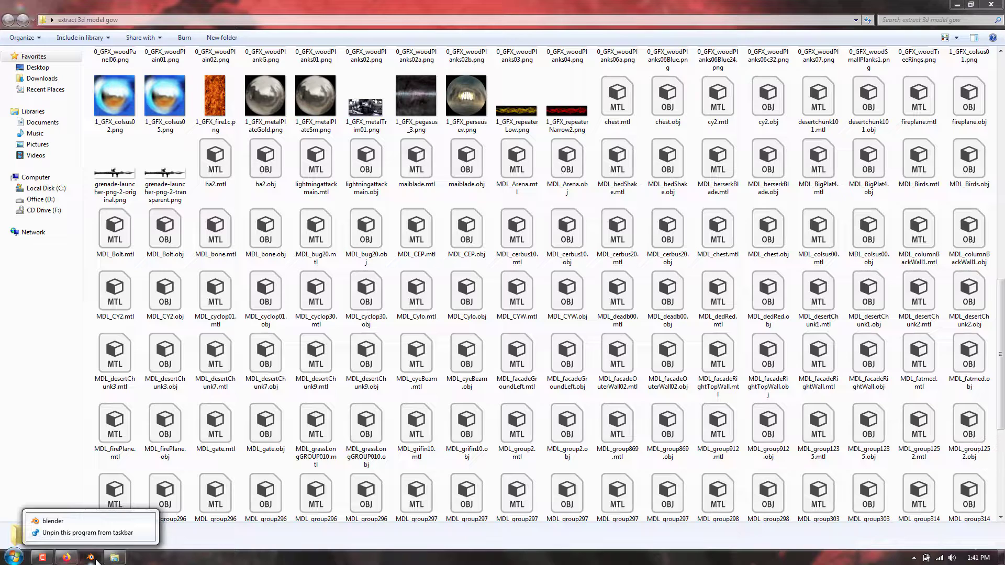
{"action": "left_click", "coordinate": [78, 523]}
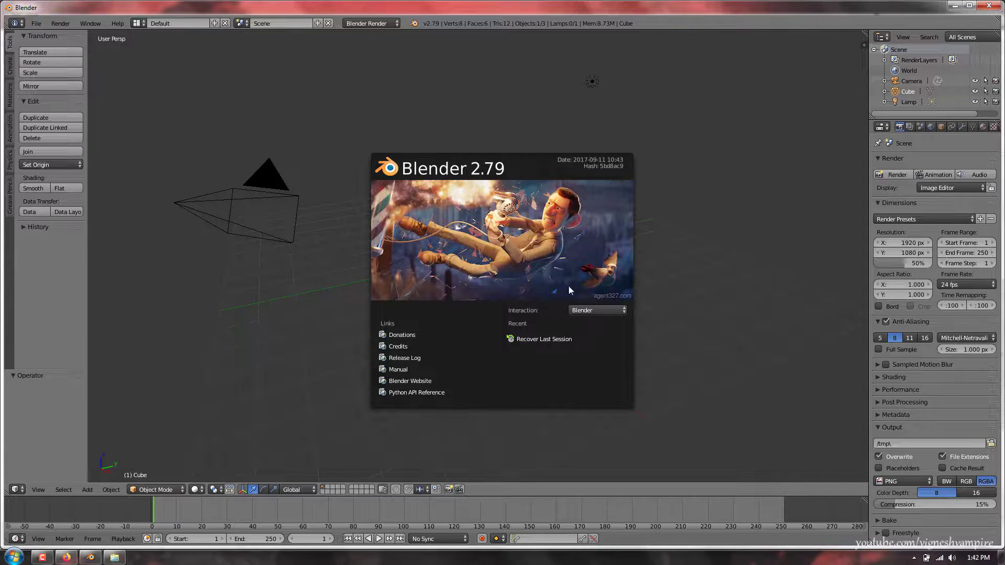
{"action": "left_click", "coordinate": [710, 284]}
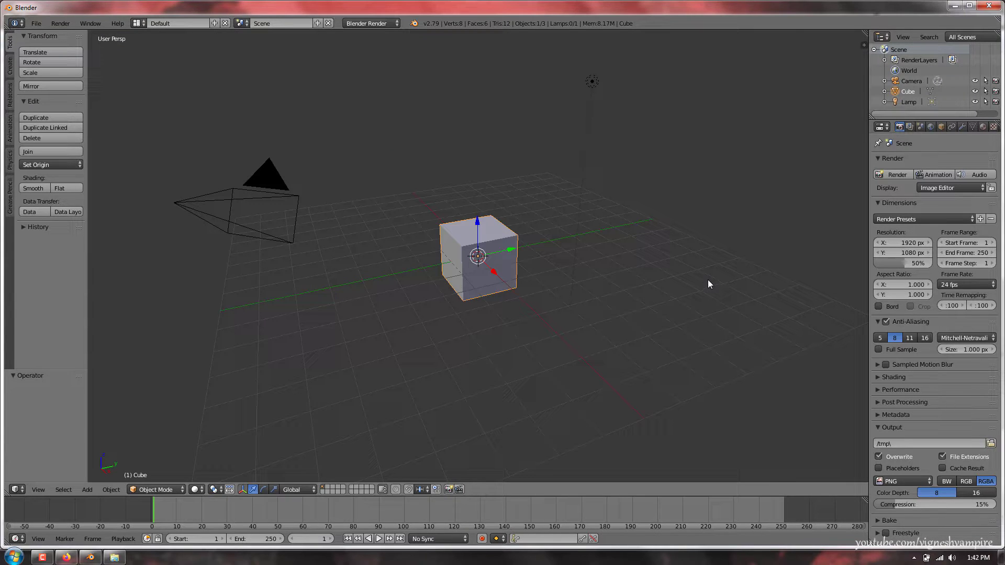
{"action": "left_click", "coordinate": [968, 5]}
Step: Try to move the default cube across the grid
{"action": "scroll", "coordinate": [315, 302], "scroll_direction": "down", "scroll_amount": 5}
{"action": "scroll", "coordinate": [464, 306], "scroll_direction": "up", "scroll_amount": 5}
{"action": "scroll", "coordinate": [522, 290], "scroll_direction": "down", "scroll_amount": 2}
{"action": "left_click", "coordinate": [565, 281]}
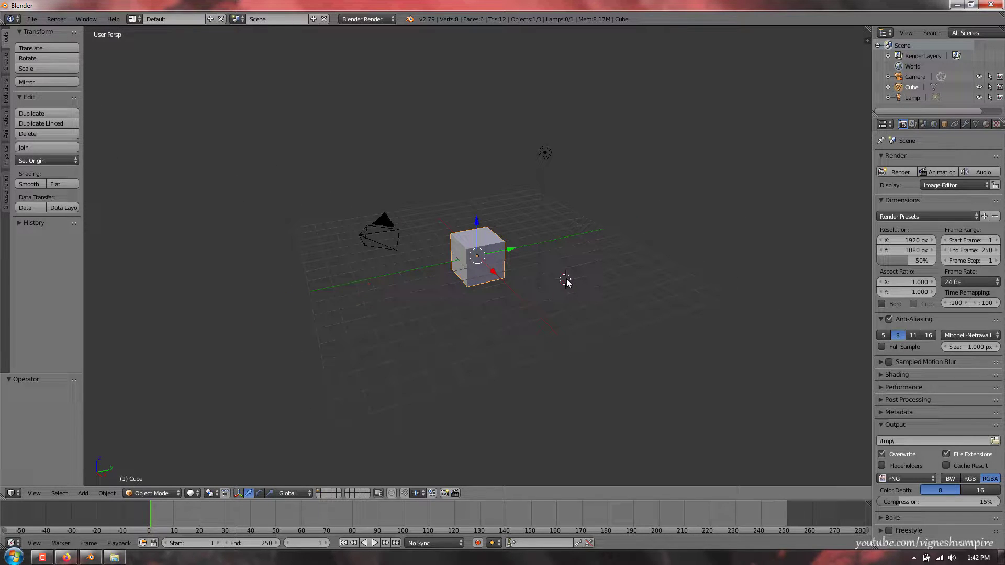
{"action": "middle_click_drag", "start_coordinate": [638, 244], "coordinate": [589, 257]}
{"action": "left_click", "coordinate": [482, 250]}
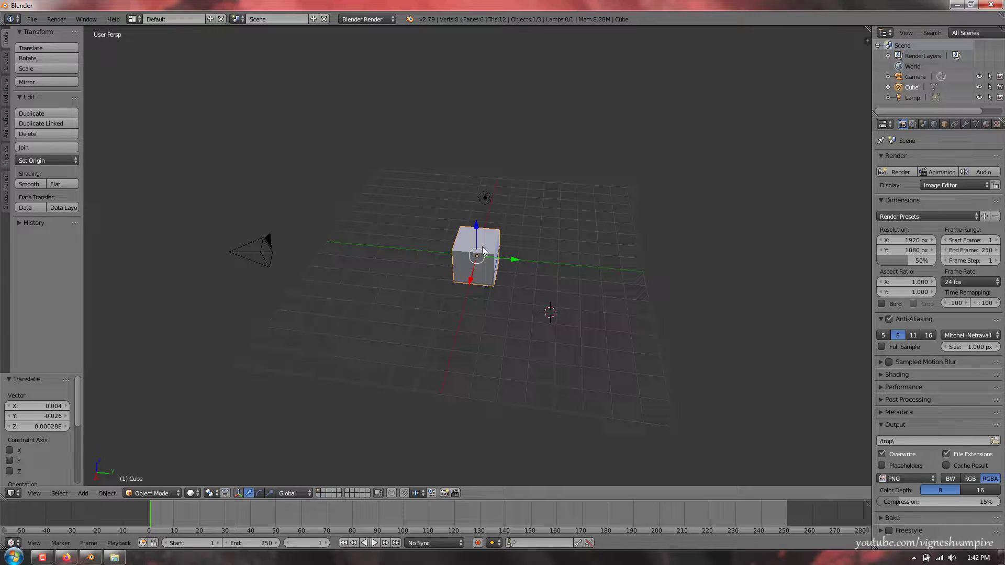
{"action": "key", "text": "g"}
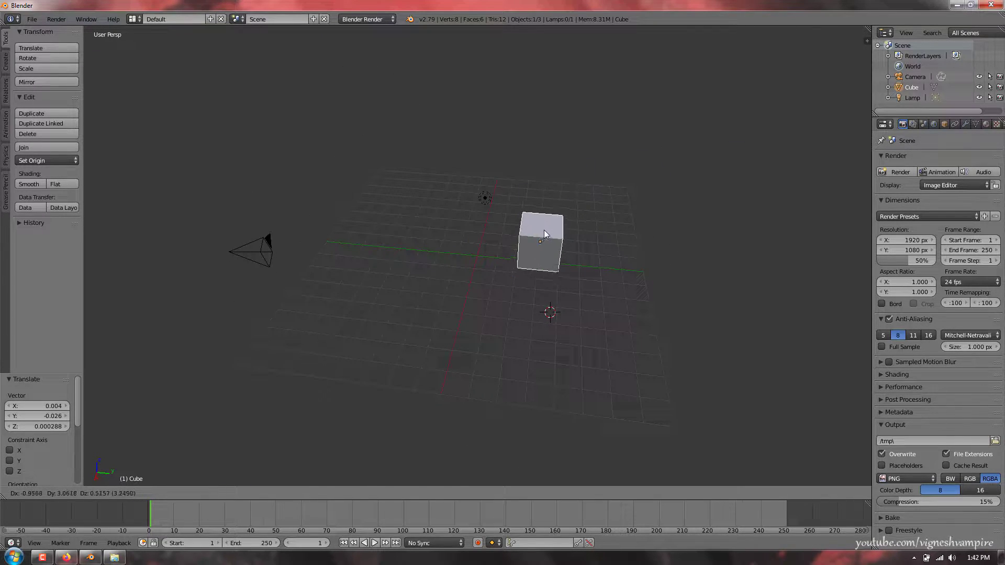
{"action": "right_click", "coordinate": [541, 231]}
Step: Delete the default cube from the scene
{"action": "key", "text": "x"}
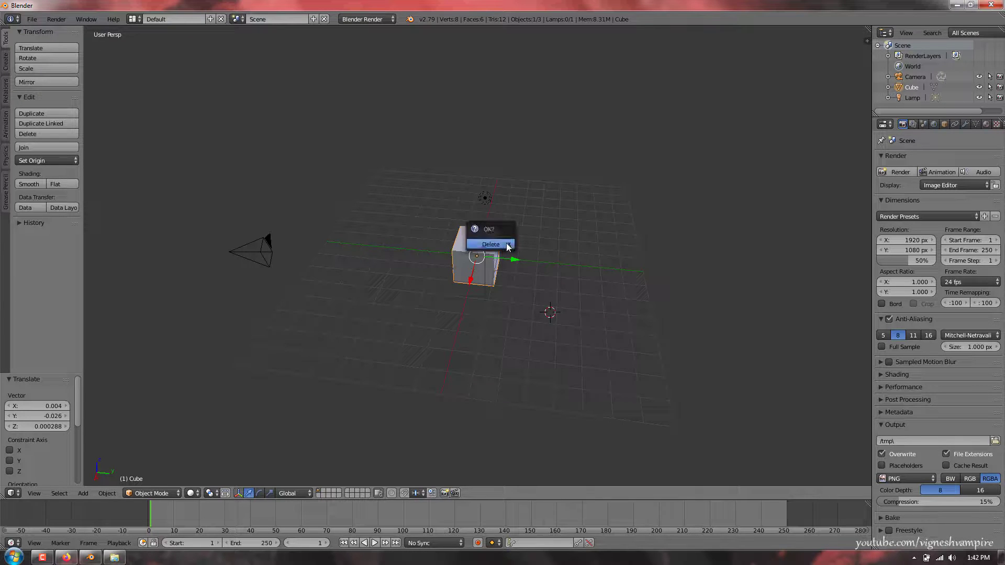
{"action": "left_click", "coordinate": [485, 245]}
{"action": "scroll", "coordinate": [488, 257], "scroll_direction": "up", "scroll_amount": 2}
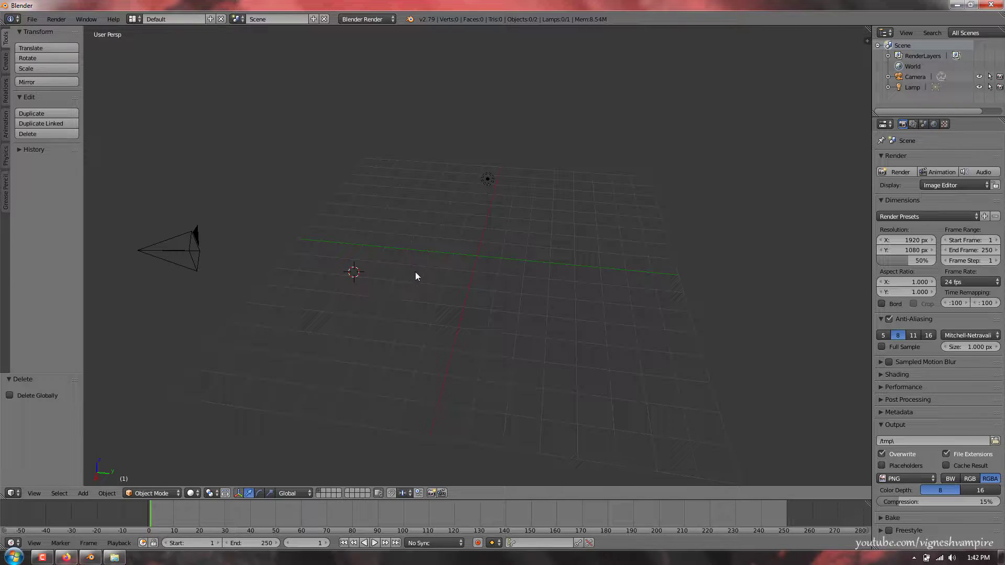
{"action": "left_click", "coordinate": [487, 177]}
Step: Switch to the "extract 3d model gow" folder, look through its MTL and OBJ model files, and minimize the folder window
{"action": "left_click", "coordinate": [114, 557]}
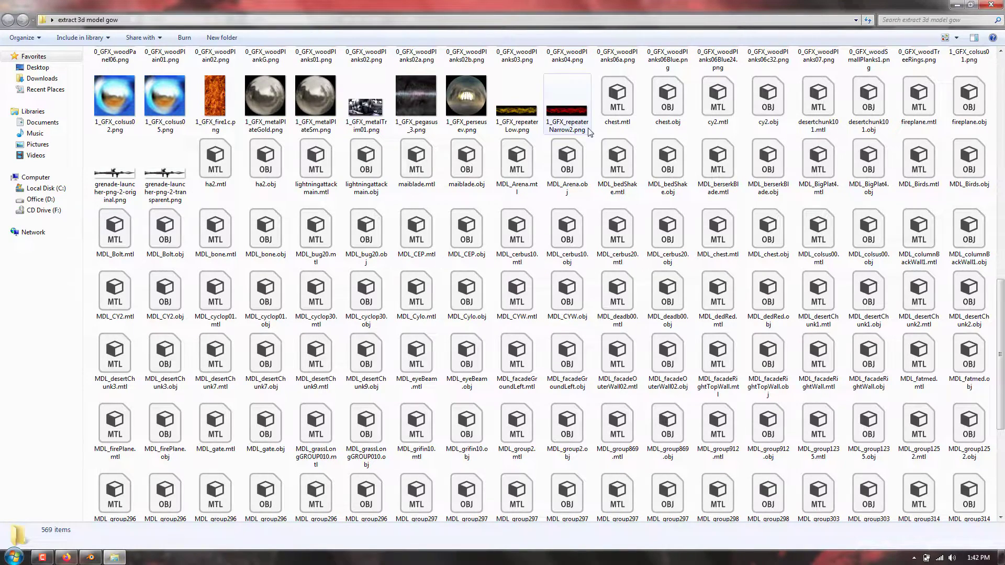
{"action": "left_click", "coordinate": [615, 107]}
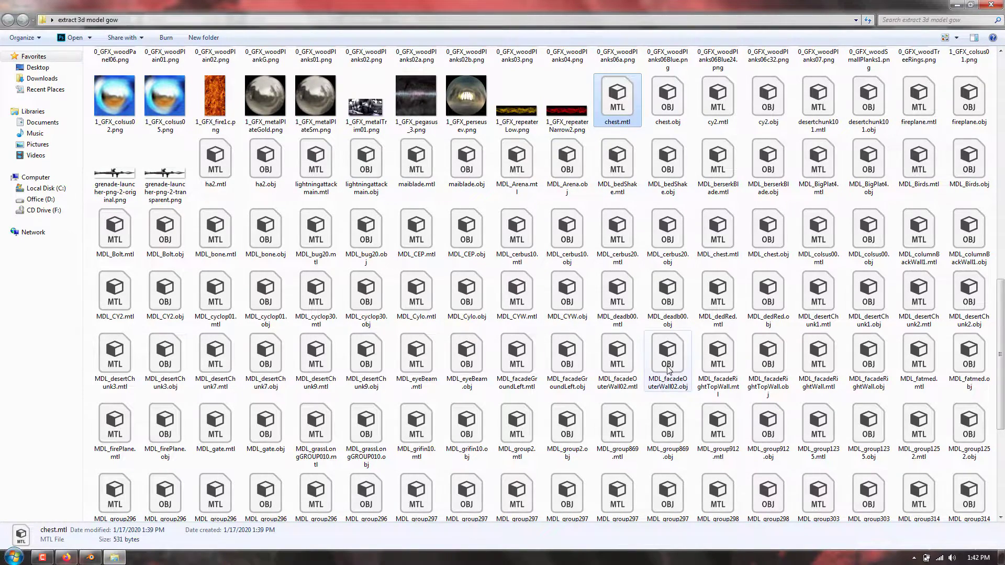
{"action": "scroll", "coordinate": [591, 444], "scroll_direction": "down", "scroll_amount": 10}
{"action": "scroll", "coordinate": [594, 442], "scroll_direction": "up", "scroll_amount": 9}
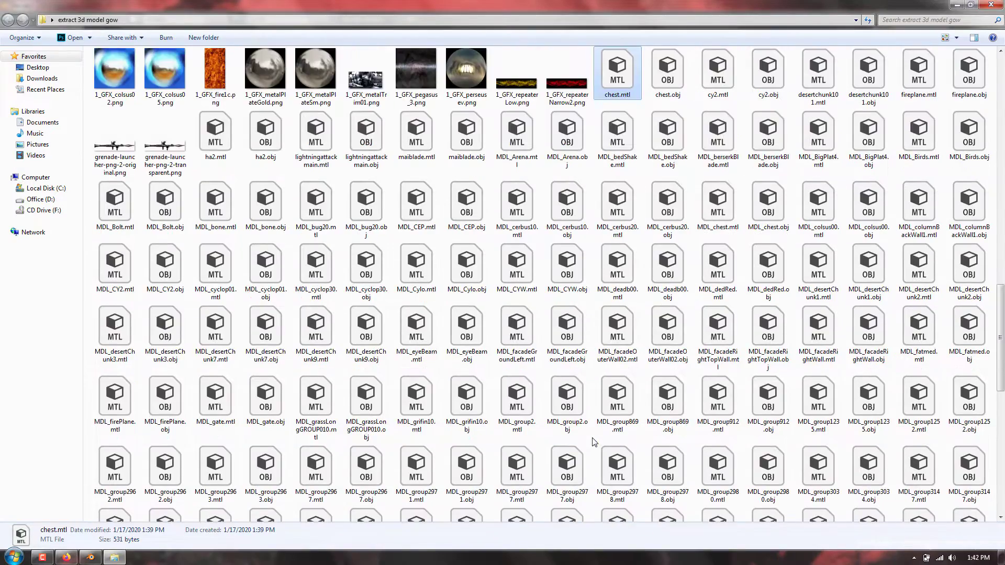
{"action": "scroll", "coordinate": [654, 361], "scroll_direction": "up", "scroll_amount": 6}
{"action": "scroll", "coordinate": [655, 361], "scroll_direction": "down", "scroll_amount": 5}
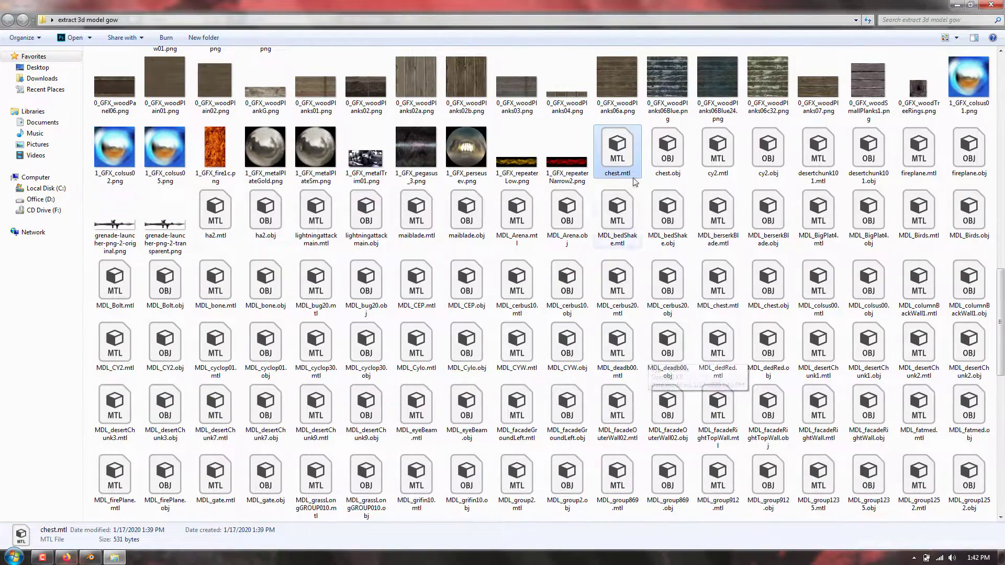
{"action": "right_click", "coordinate": [614, 152]}
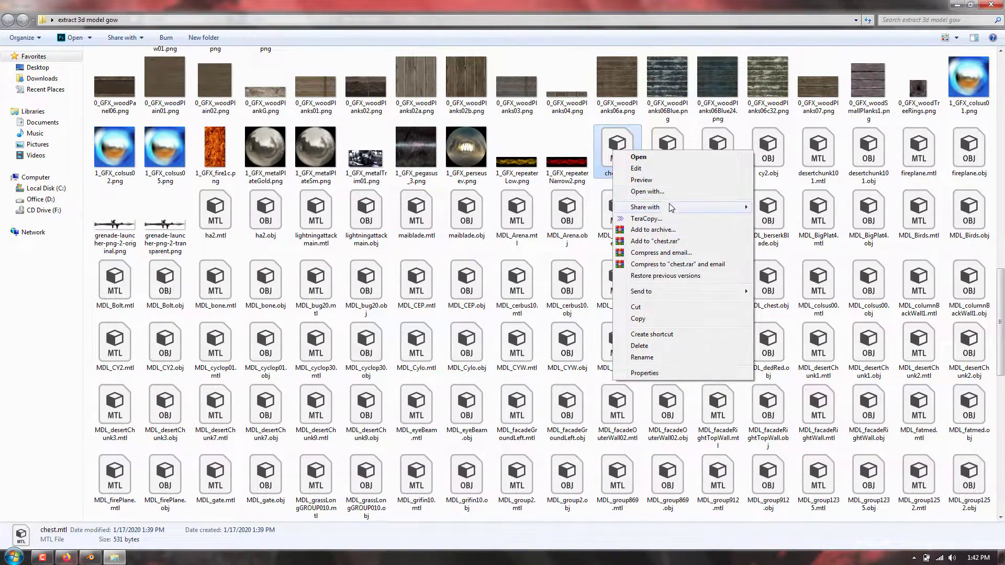
{"action": "left_click", "coordinate": [704, 4]}
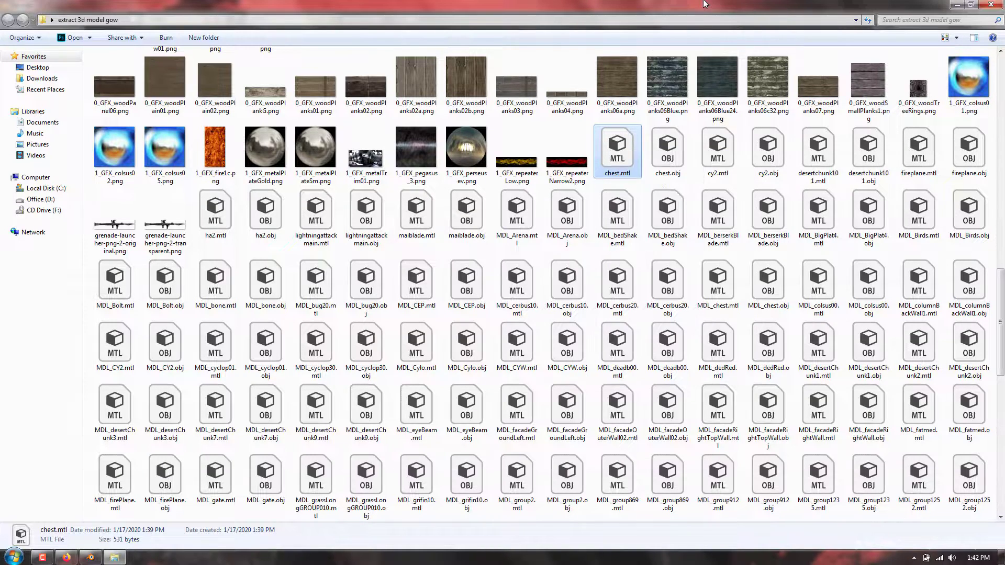
{"action": "left_click", "coordinate": [956, 5]}
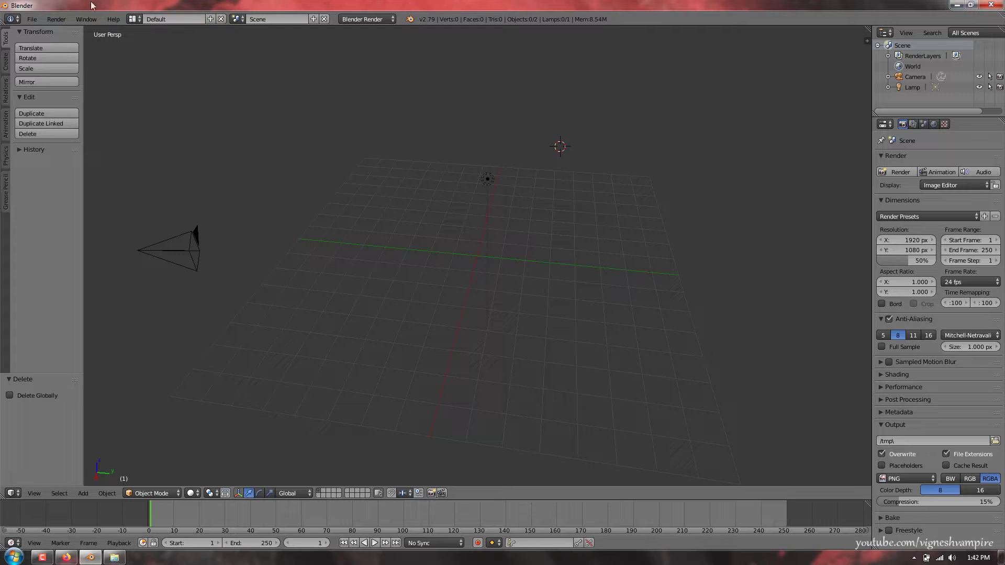
Step: Try to open the models from the Desktop folder "extract 3d model gow" as a Blender file
{"action": "left_click", "coordinate": [32, 19]}
{"action": "left_click", "coordinate": [39, 43]}
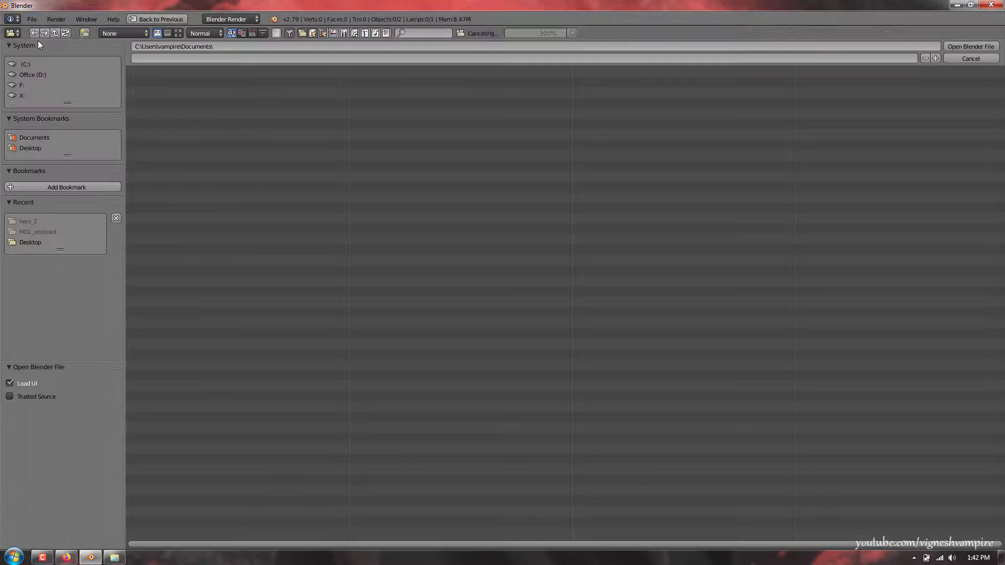
{"action": "left_click", "coordinate": [32, 148]}
{"action": "left_click", "coordinate": [179, 82]}
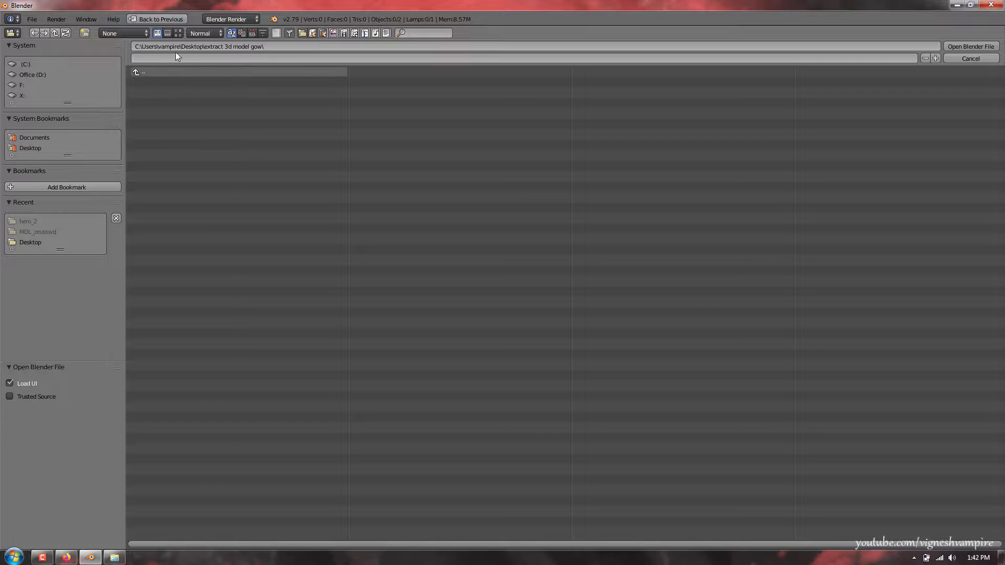
{"action": "left_click", "coordinate": [31, 19]}
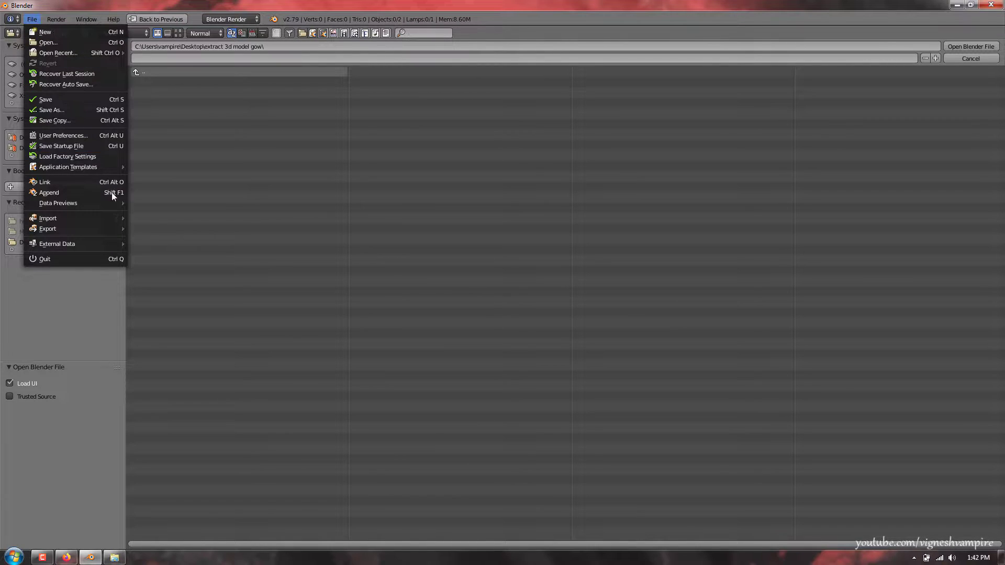
{"action": "mouse_move", "coordinate": [85, 220]}
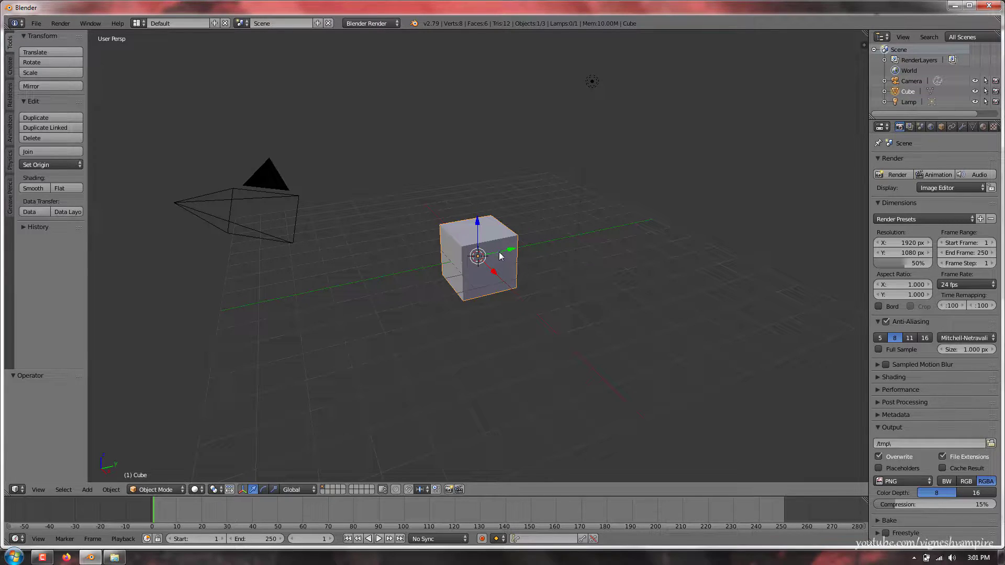
Step: Delete the default cube and import the Zeus model from the Desktop as a Wavefront OBJ
{"action": "key", "text": "x"}
{"action": "left_click", "coordinate": [504, 268]}
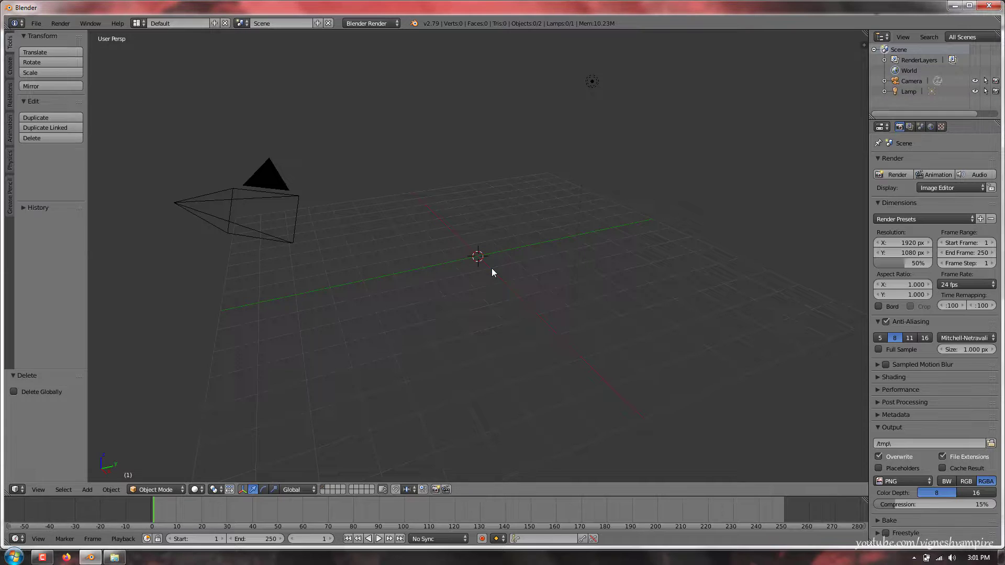
{"action": "left_click", "coordinate": [41, 26]}
{"action": "mouse_move", "coordinate": [100, 223]}
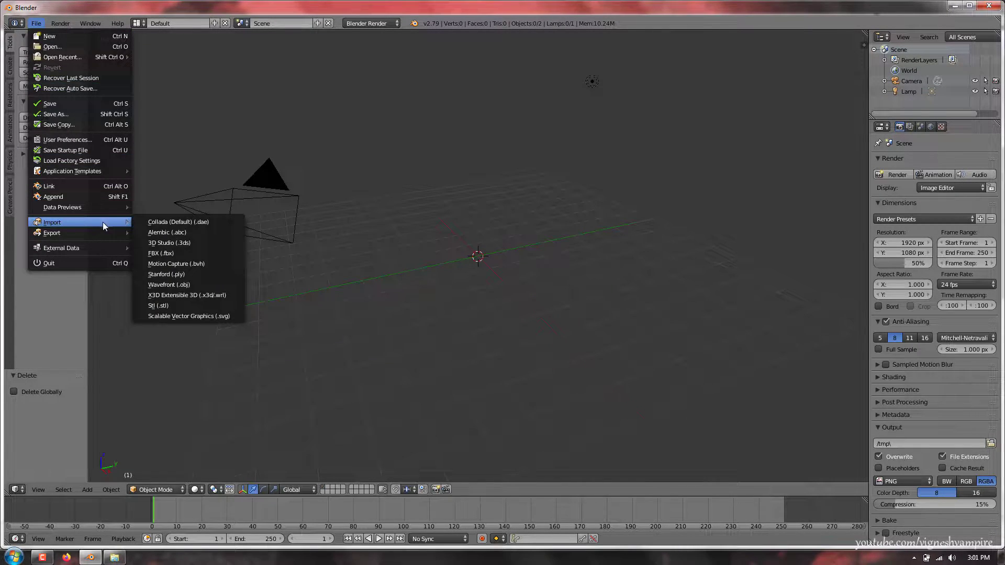
{"action": "left_click", "coordinate": [191, 286]}
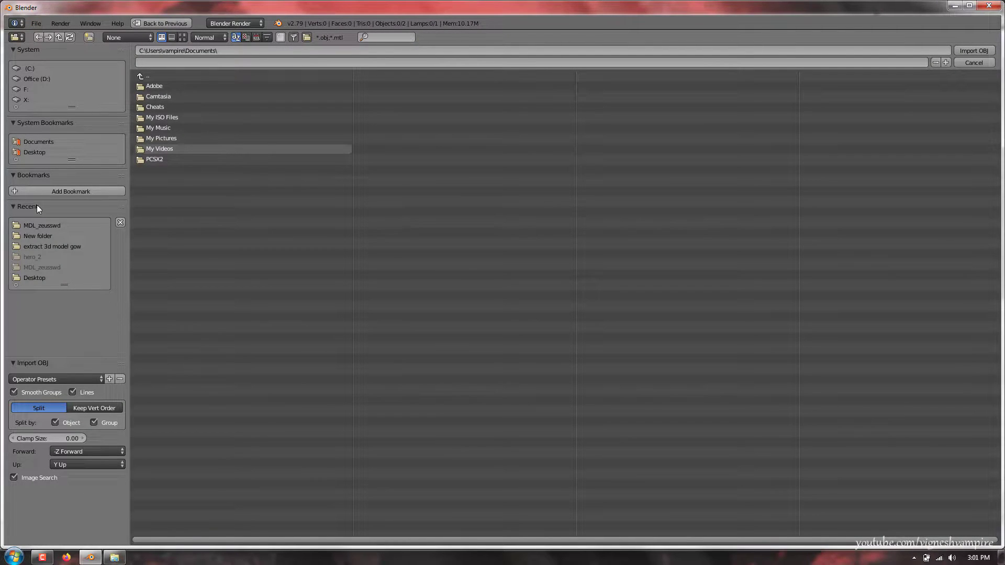
{"action": "left_click", "coordinate": [28, 152]}
{"action": "left_click", "coordinate": [169, 96]}
{"action": "double_click", "coordinate": [168, 96]}
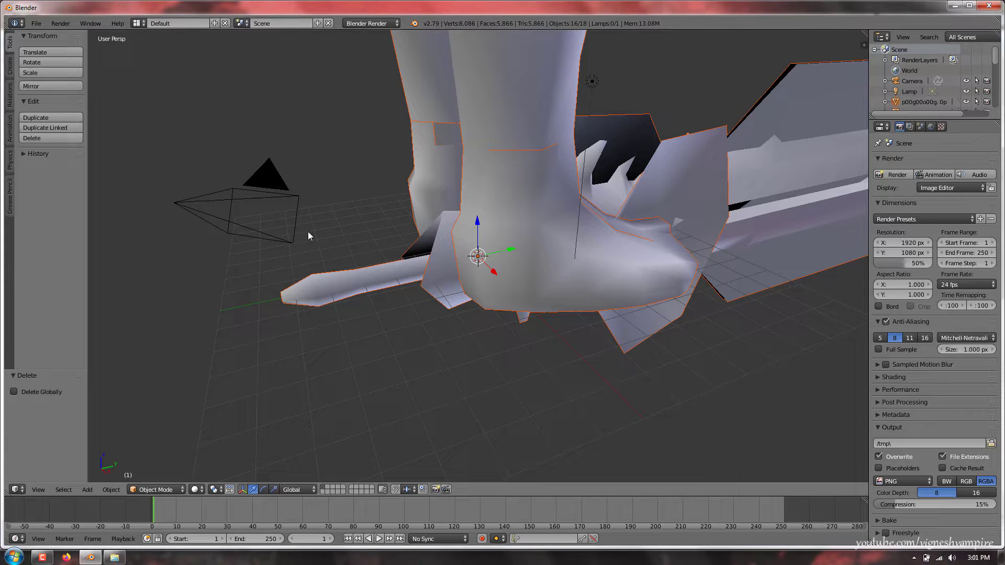
Step: Scale the whole imported model uniformly to 0.152
{"action": "middle_click_drag", "start_coordinate": [323, 234], "coordinate": [407, 203]}
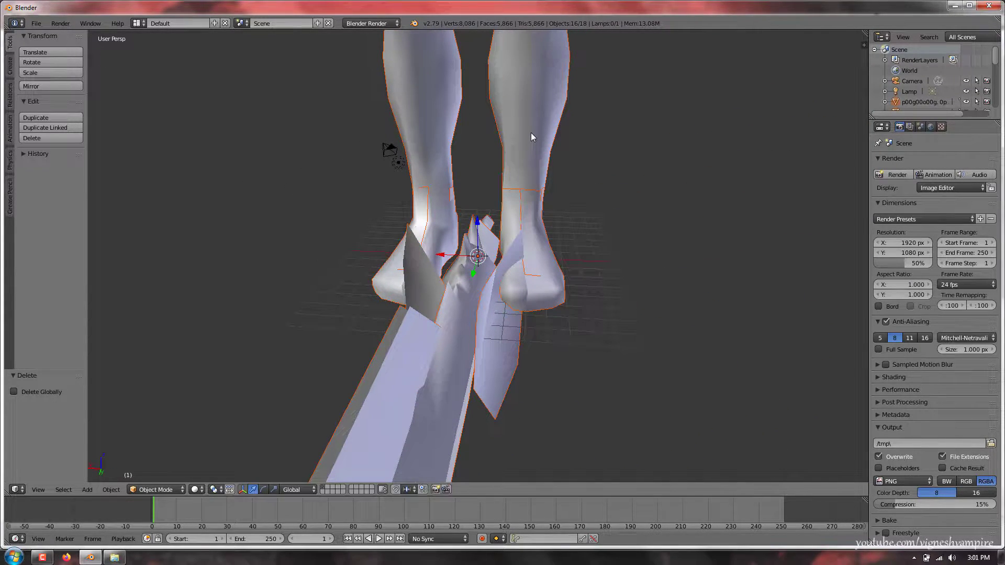
{"action": "key", "text": "g"}
{"action": "right_click", "coordinate": [510, 191]}
{"action": "key", "text": "s"}
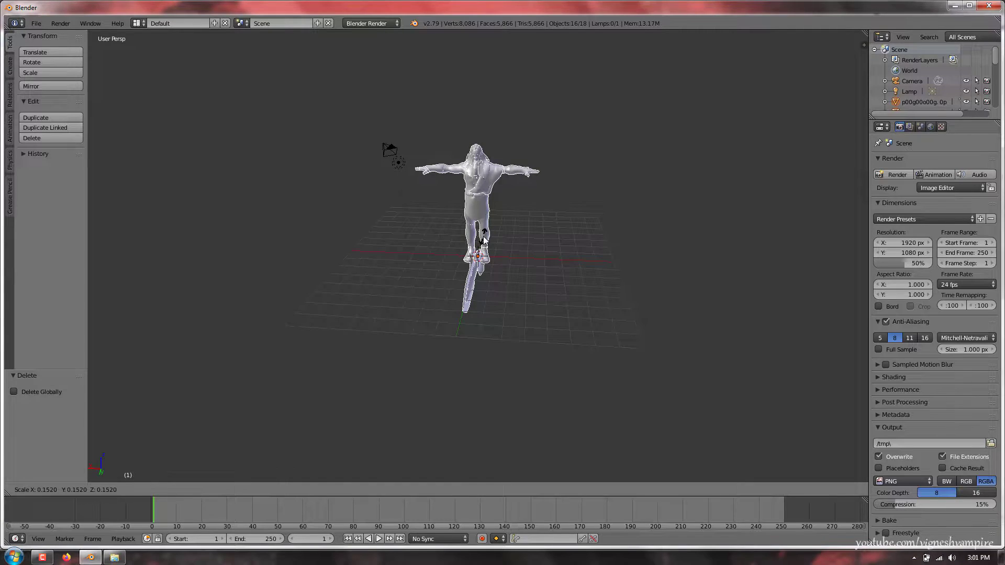
{"action": "left_click", "coordinate": [483, 236]}
Step: Move the sword away from the figure's feet by about -8.5 in X, -2.6 in Y and 3.4 in Z
{"action": "scroll", "coordinate": [470, 151], "scroll_direction": "up", "scroll_amount": 2}
{"action": "middle_click_drag", "start_coordinate": [480, 141], "coordinate": [435, 208], "text": "shift"}
{"action": "scroll", "coordinate": [435, 208], "scroll_direction": "up", "scroll_amount": 3}
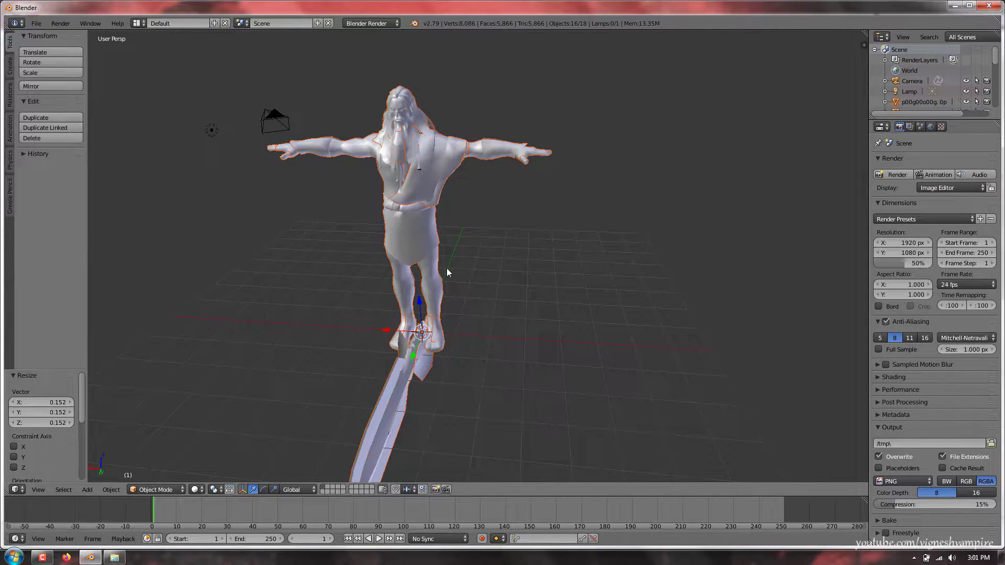
{"action": "middle_click_drag", "start_coordinate": [447, 269], "coordinate": [450, 269]}
{"action": "right_click", "coordinate": [399, 408]}
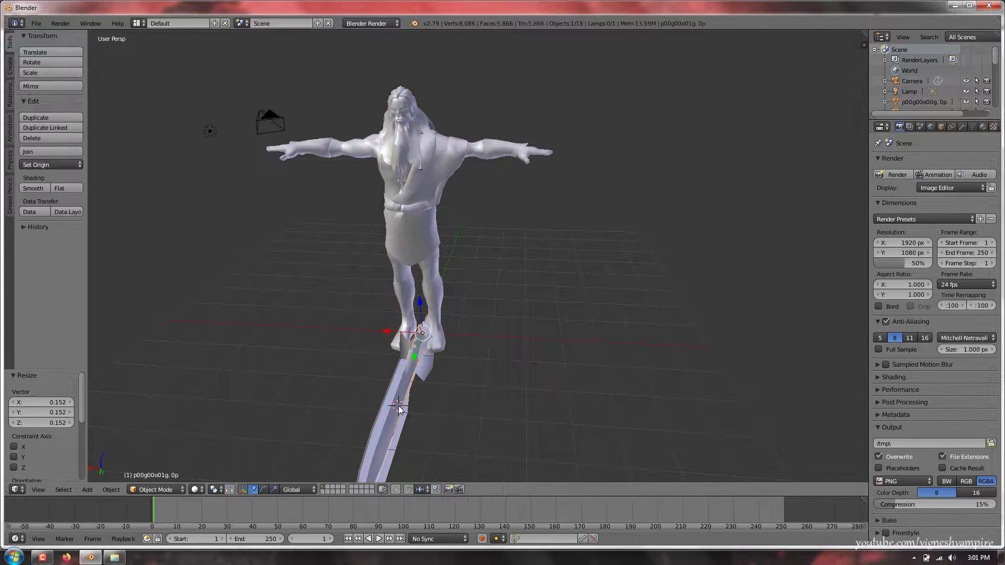
{"action": "key", "text": "g"}
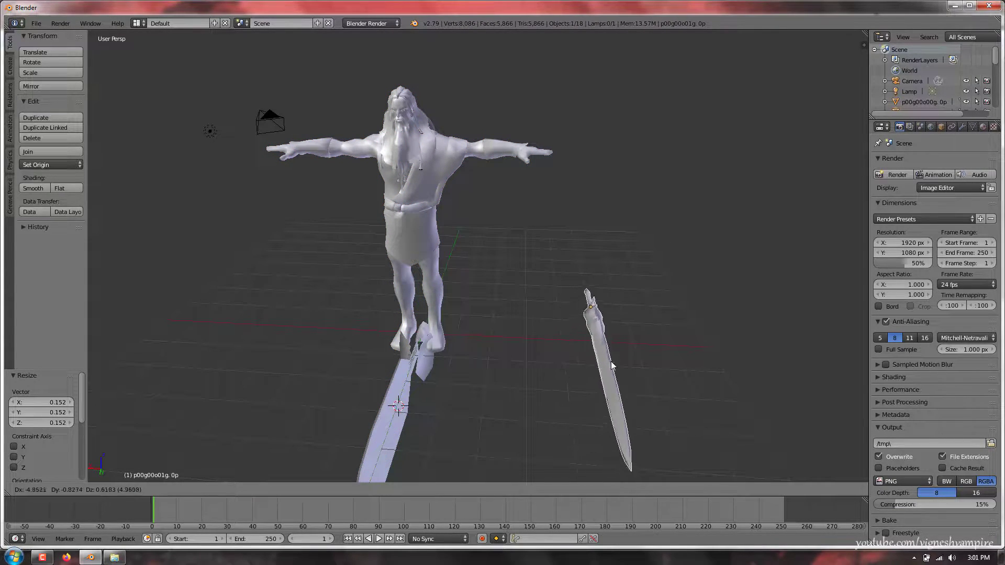
{"action": "left_click", "coordinate": [640, 323]}
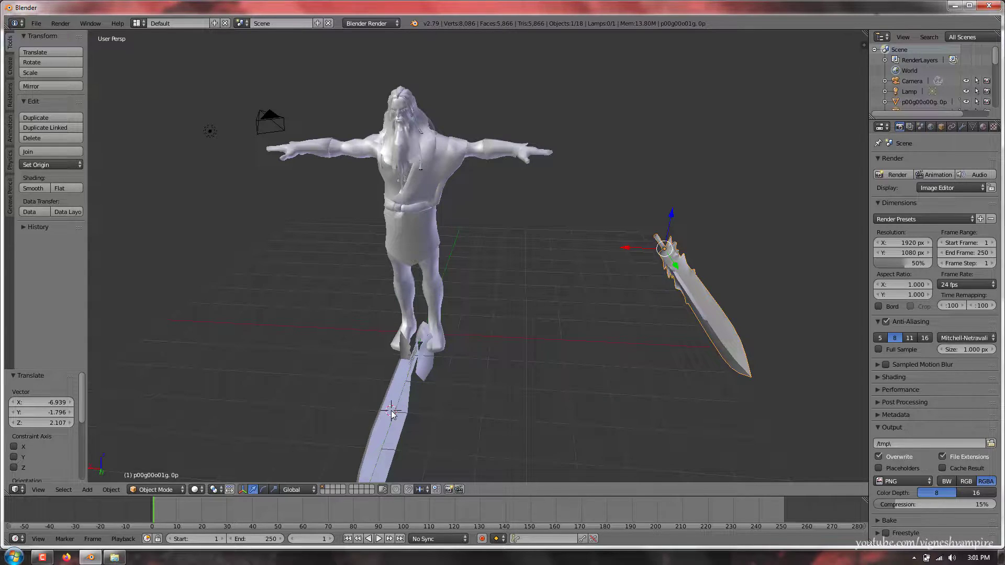
{"action": "key", "text": "g"}
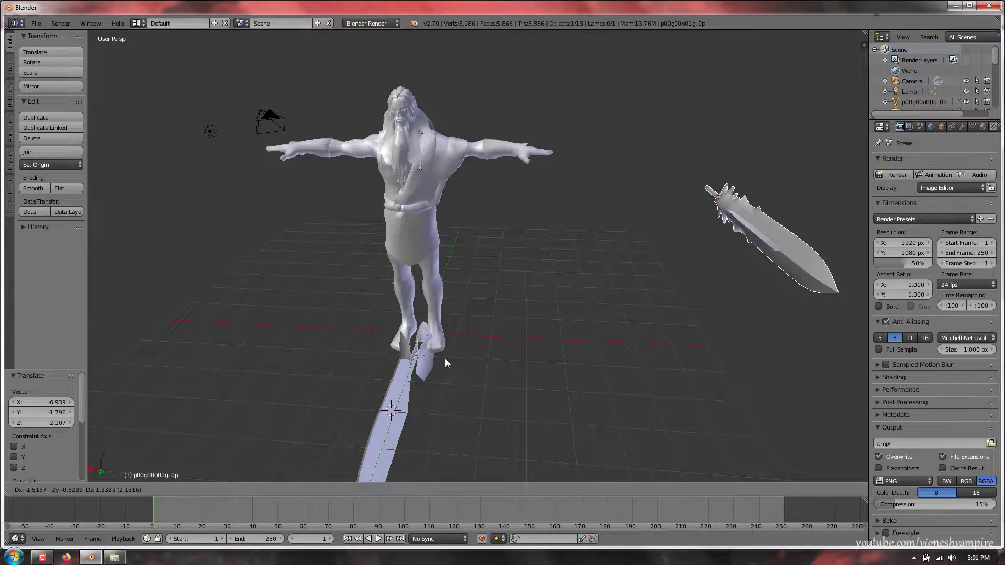
{"action": "left_click", "coordinate": [445, 359]}
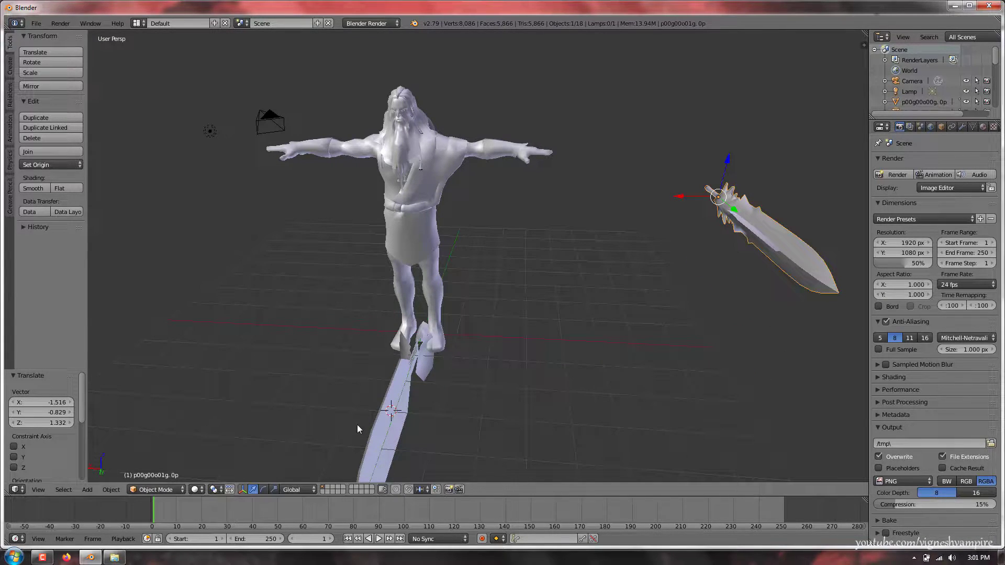
Step: Move the flat blade-shaped mesh out beside the sword by about -9.9 in X, -2.9 in Y and 3.8 in Z
{"action": "right_click", "coordinate": [386, 429]}
{"action": "key", "text": "g"}
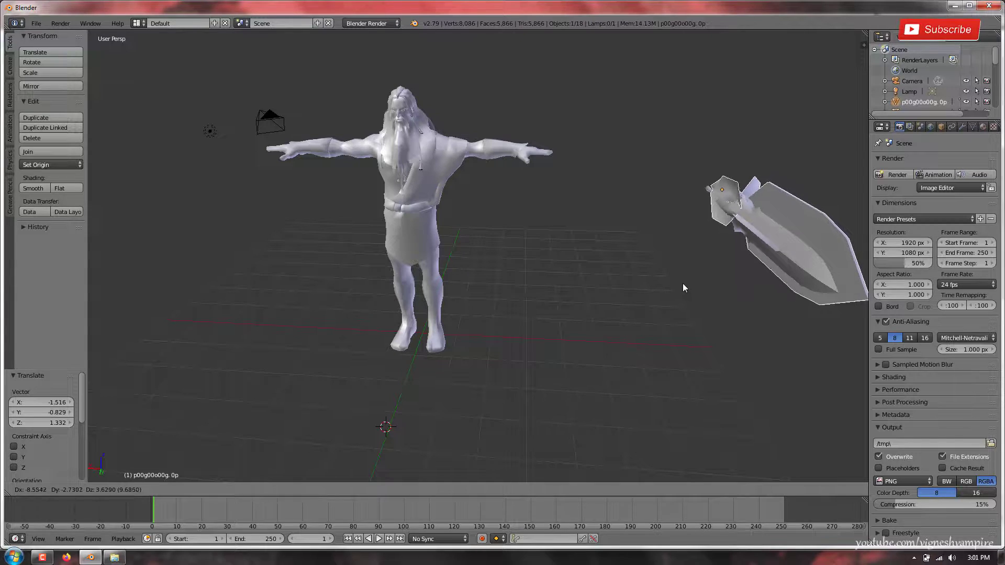
{"action": "left_click", "coordinate": [730, 278]}
{"action": "left_click", "coordinate": [619, 323]}
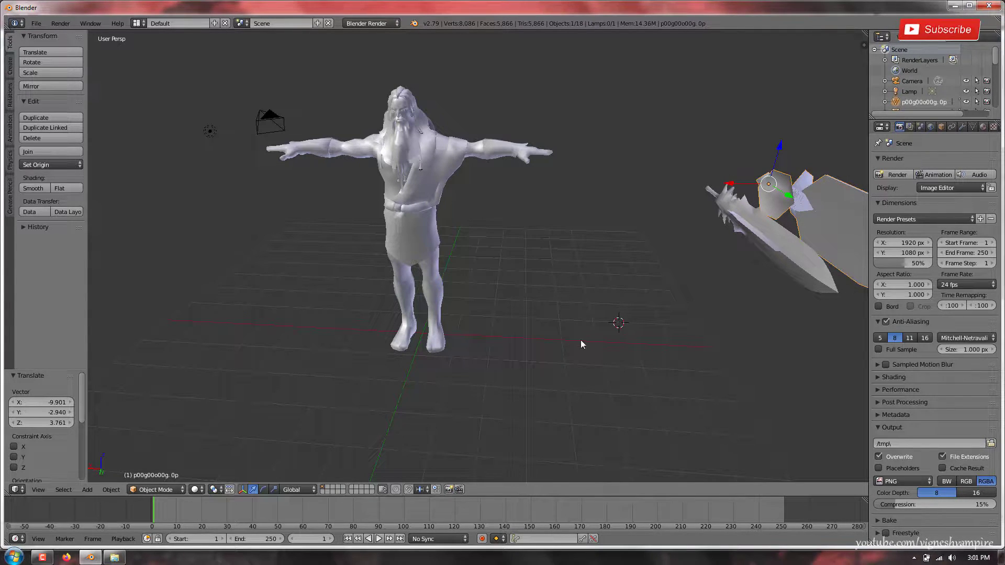
Step: Set the viewport shading to Texture to display the model with its textures
{"action": "left_click", "coordinate": [195, 489]}
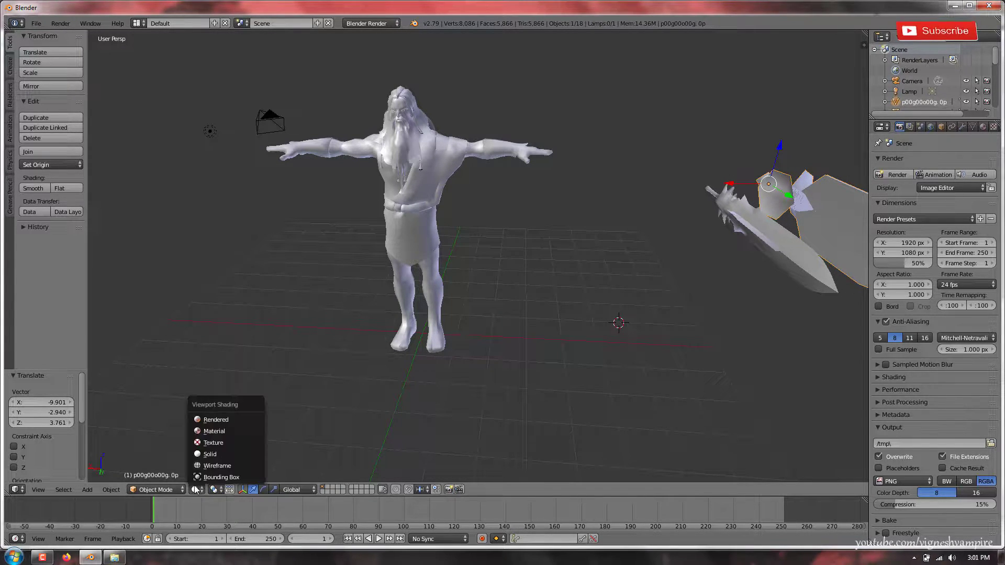
{"action": "left_click", "coordinate": [227, 443]}
{"action": "mouse_move", "coordinate": [353, 306]}
{"action": "middle_mouse_down"}
{"action": "mouse_move", "coordinate": [424, 294]}
{"action": "mouse_move", "coordinate": [318, 291]}
{"action": "mouse_move", "coordinate": [382, 297]}
{"action": "mouse_move", "coordinate": [366, 296]}
{"action": "middle_mouse_up"}
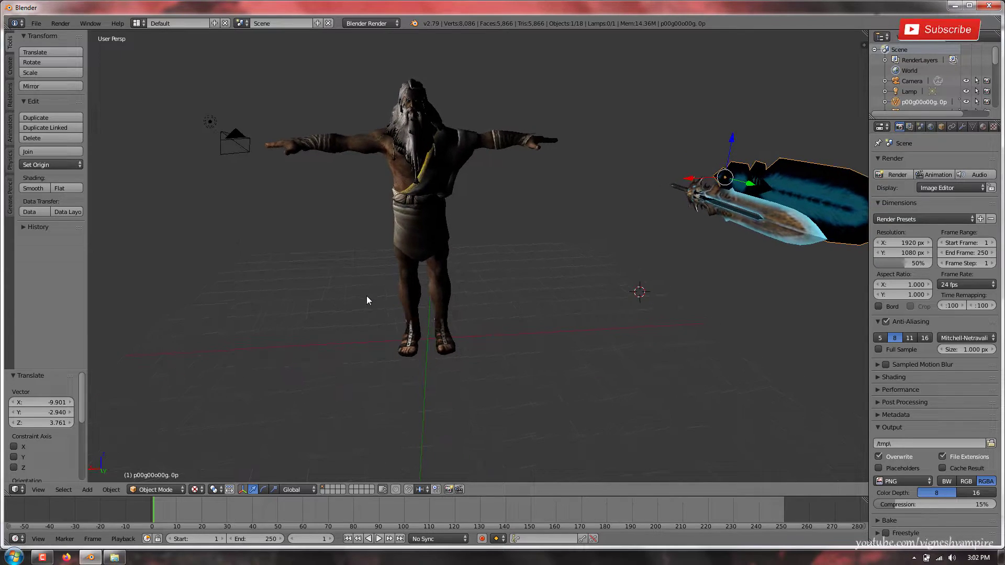
Step: Move the lamp about -4.089 along X to the figure's head, then about 0.952 up along Z to above it
{"action": "right_click", "coordinate": [211, 124]}
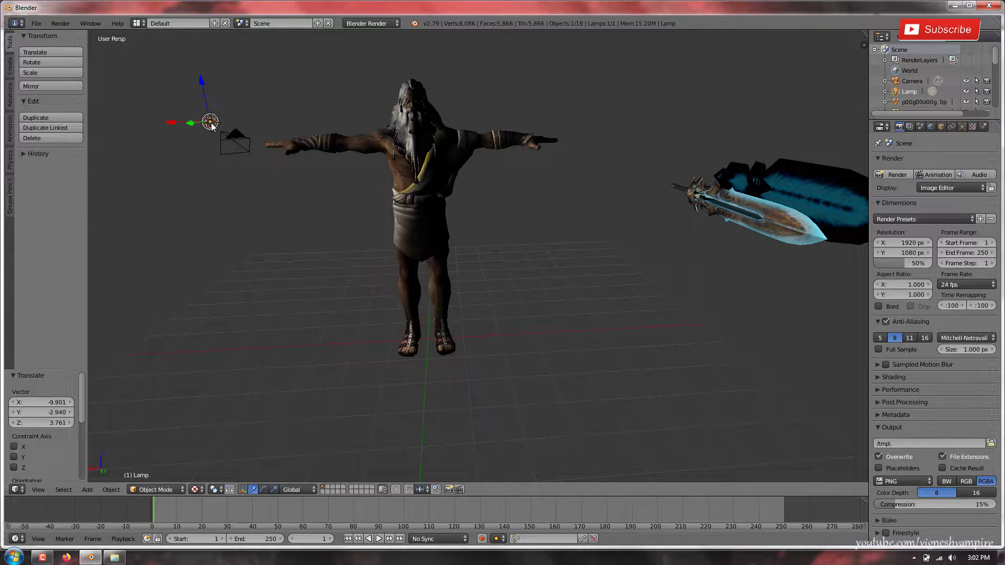
{"action": "key", "text": "g"}
{"action": "key", "text": "x"}
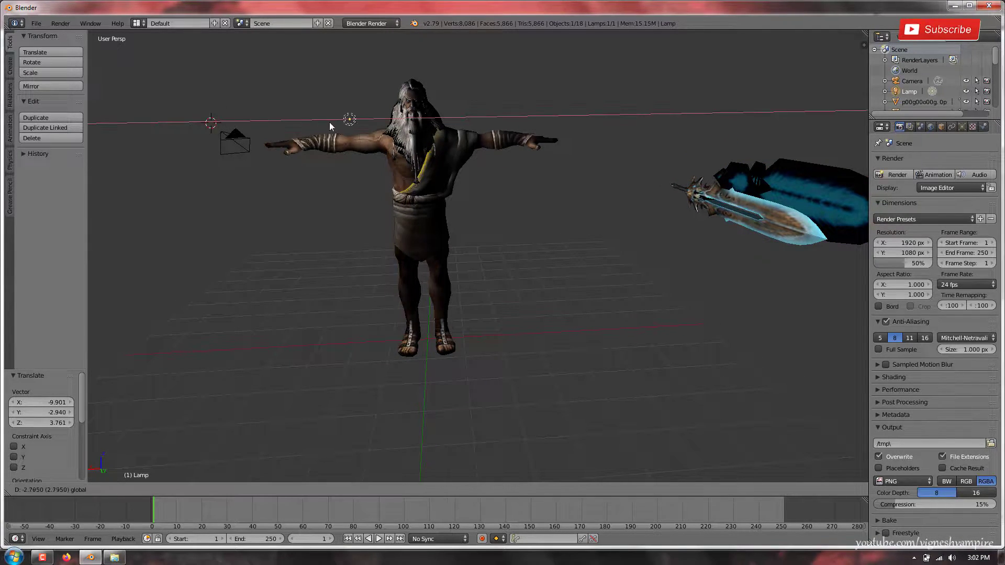
{"action": "left_click", "coordinate": [380, 107]}
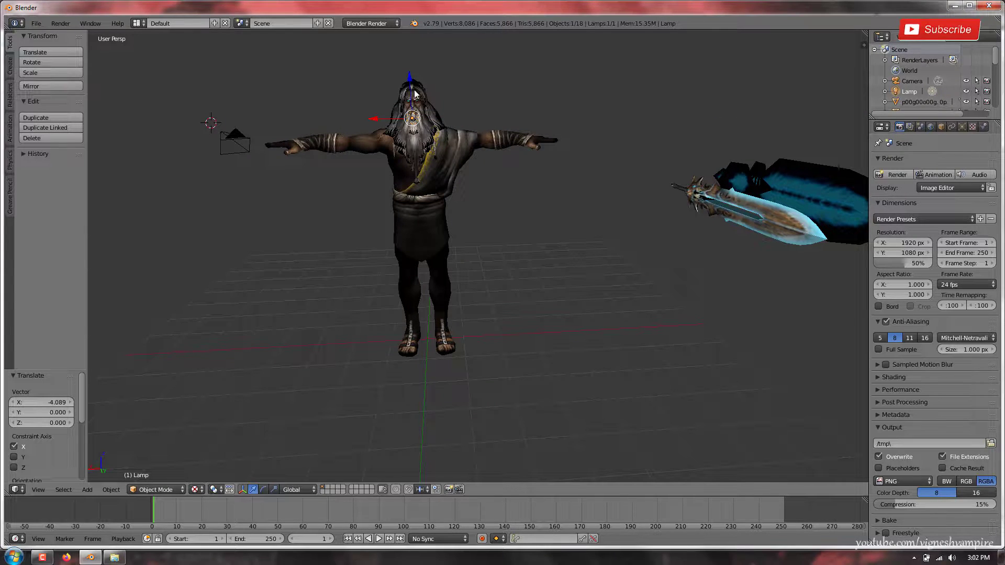
{"action": "key", "text": "g"}
{"action": "key", "text": "z"}
{"action": "left_click", "coordinate": [411, 45]}
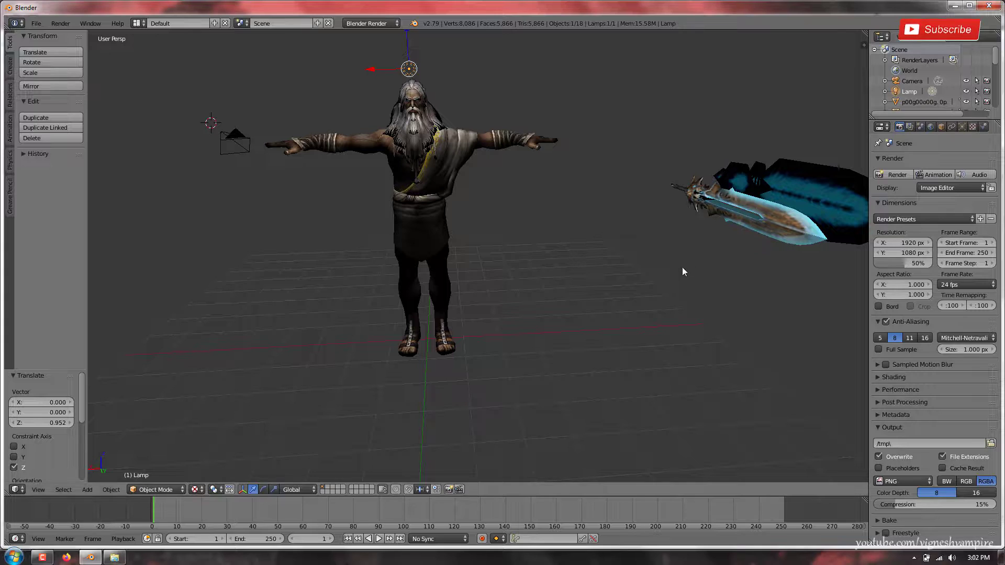
Step: Change the lamp type to Sun and raise its energy to 4.970
{"action": "left_click", "coordinate": [962, 127]}
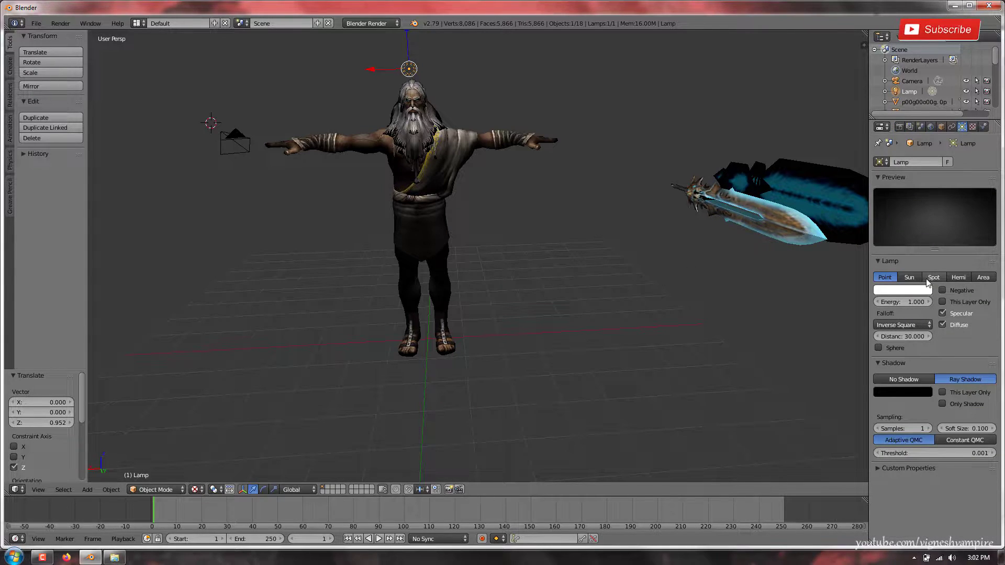
{"action": "left_click", "coordinate": [909, 277]}
{"action": "left_click_drag", "start_coordinate": [900, 303], "coordinate": [984, 302]}
{"action": "scroll", "coordinate": [419, 119], "scroll_direction": "up", "scroll_amount": 1}
{"action": "scroll", "coordinate": [365, 149], "scroll_direction": "up", "scroll_amount": 1}
{"action": "middle_click_drag", "start_coordinate": [366, 149], "coordinate": [396, 185], "text": "shift"}
{"action": "scroll", "coordinate": [381, 183], "scroll_direction": "up", "scroll_amount": 1}
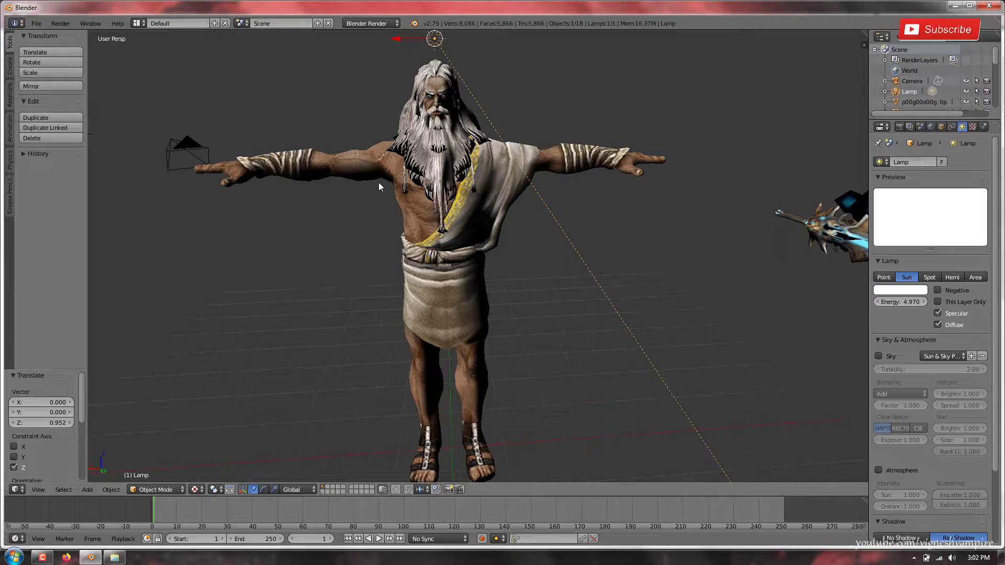
Step: Move the sword next to the figure's outstretched hand by about 3.7 in X, -0.4 in Y and 0.3 in Z
{"action": "scroll", "coordinate": [378, 183], "scroll_direction": "down", "scroll_amount": 1}
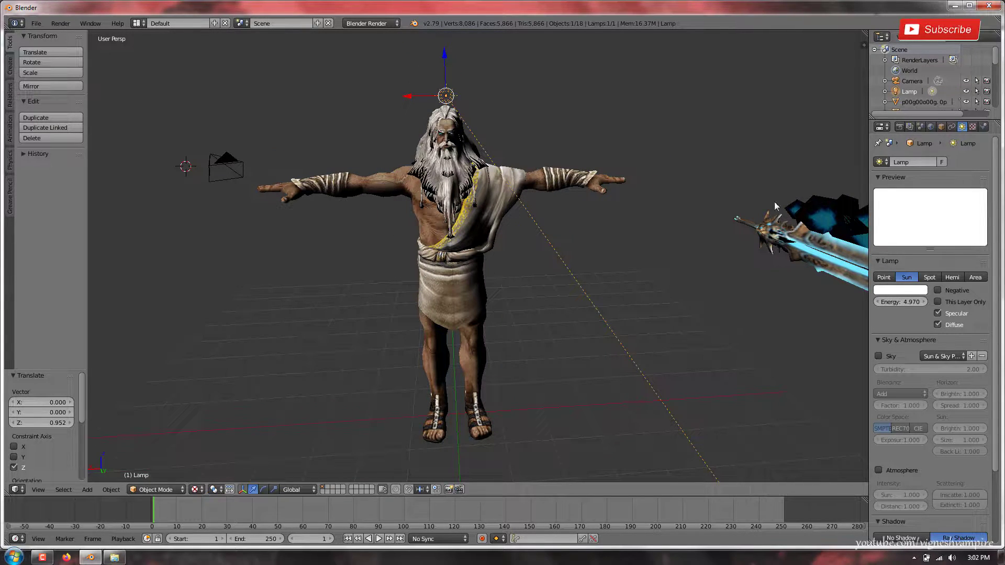
{"action": "left_click", "coordinate": [791, 236]}
{"action": "key", "text": "g"}
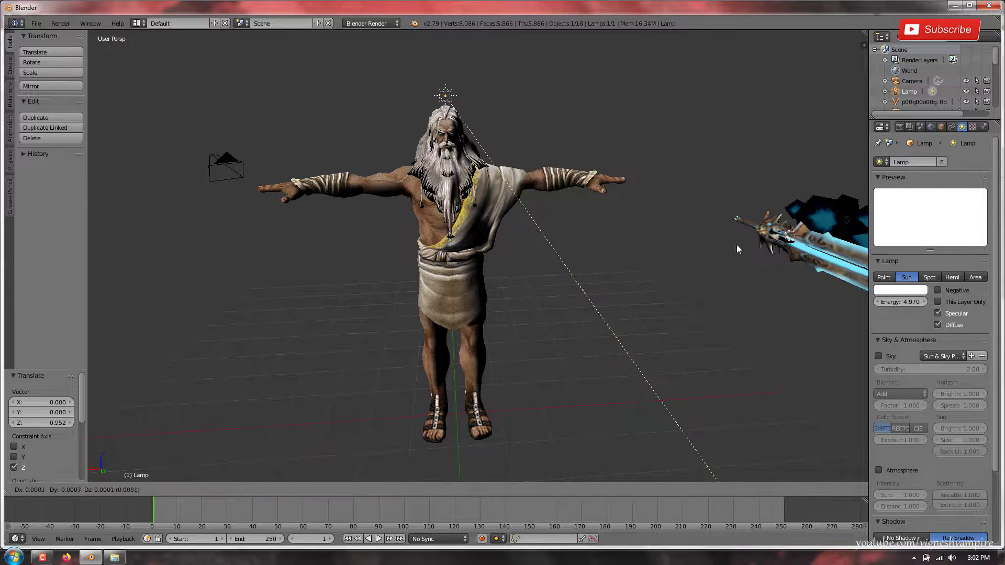
{"action": "right_click", "coordinate": [734, 258]}
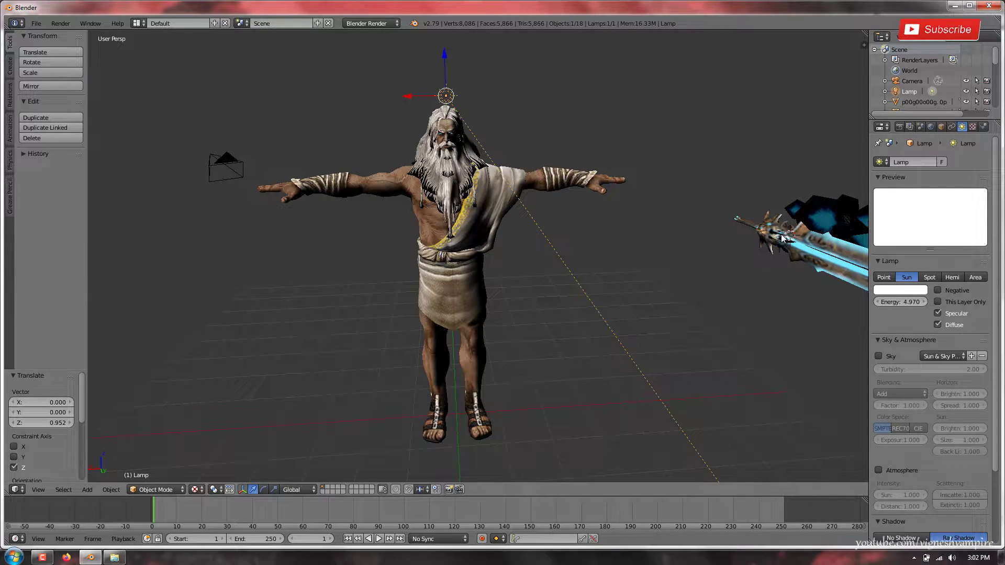
{"action": "right_click", "coordinate": [781, 237]}
{"action": "key", "text": "g"}
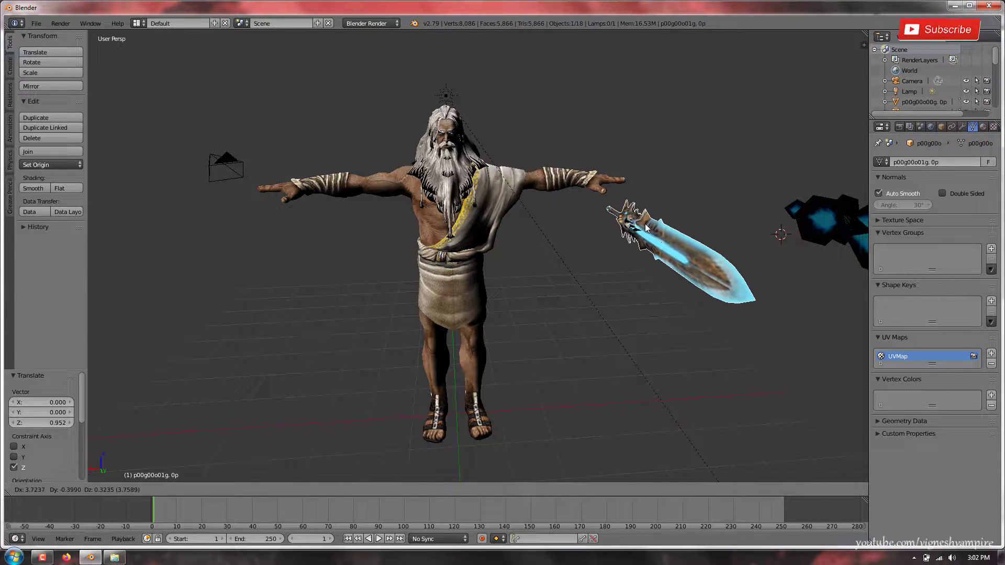
{"action": "left_click", "coordinate": [647, 227]}
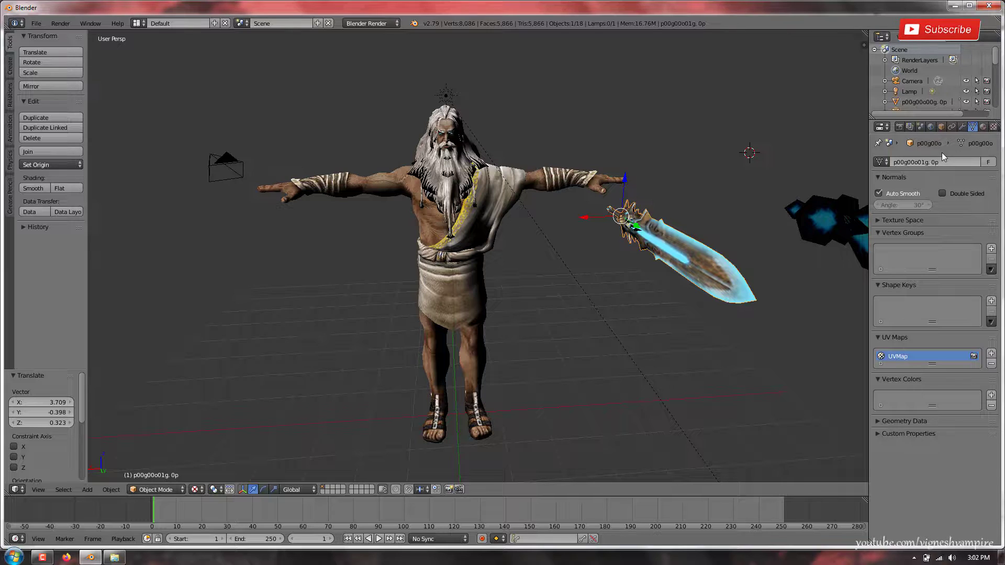
Step: Import the Wavefront file MDL_hero(13).obj from New folder on the Desktop
{"action": "left_click", "coordinate": [36, 23]}
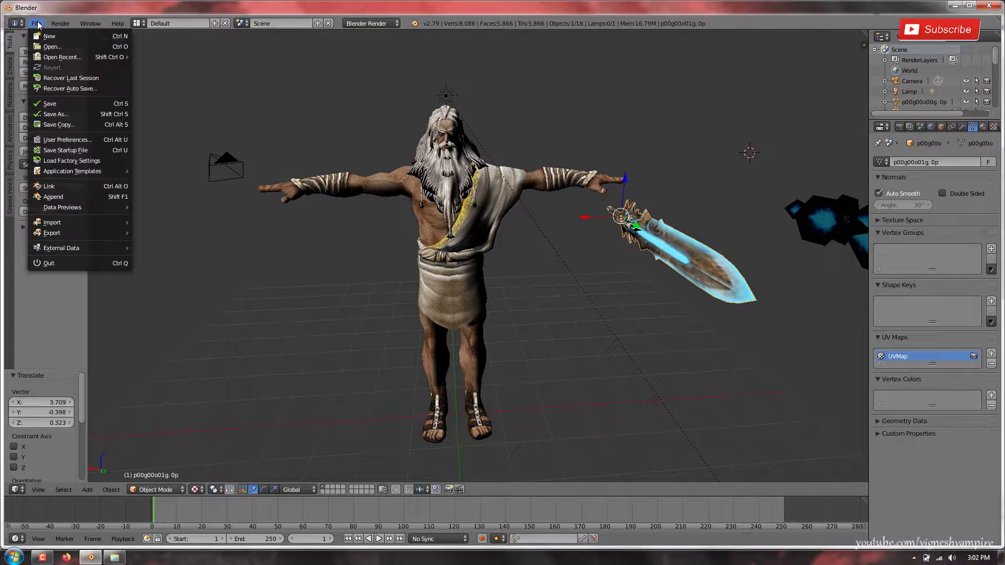
{"action": "mouse_move", "coordinate": [90, 223]}
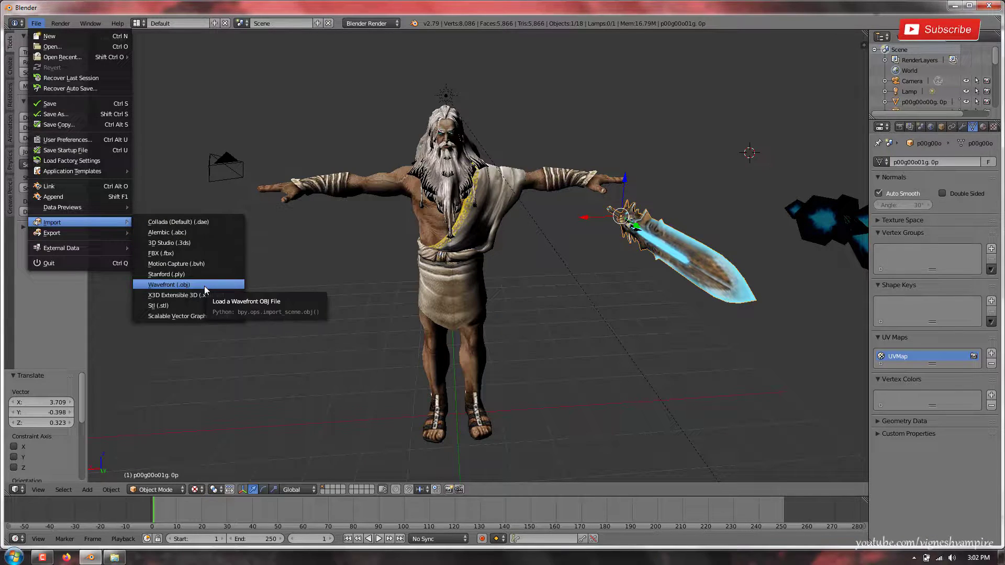
{"action": "left_click", "coordinate": [205, 285]}
{"action": "left_click", "coordinate": [156, 77]}
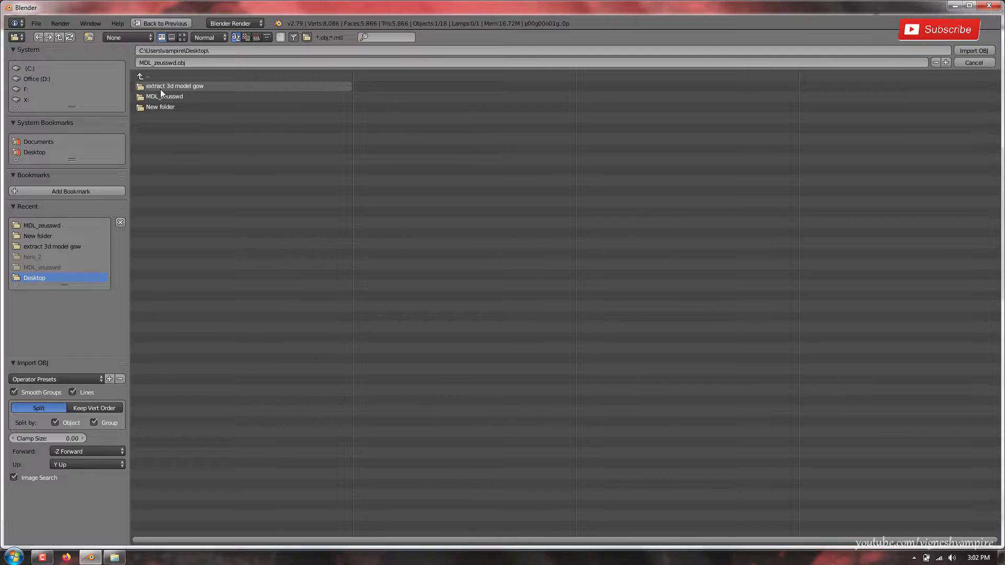
{"action": "left_click", "coordinate": [159, 106]}
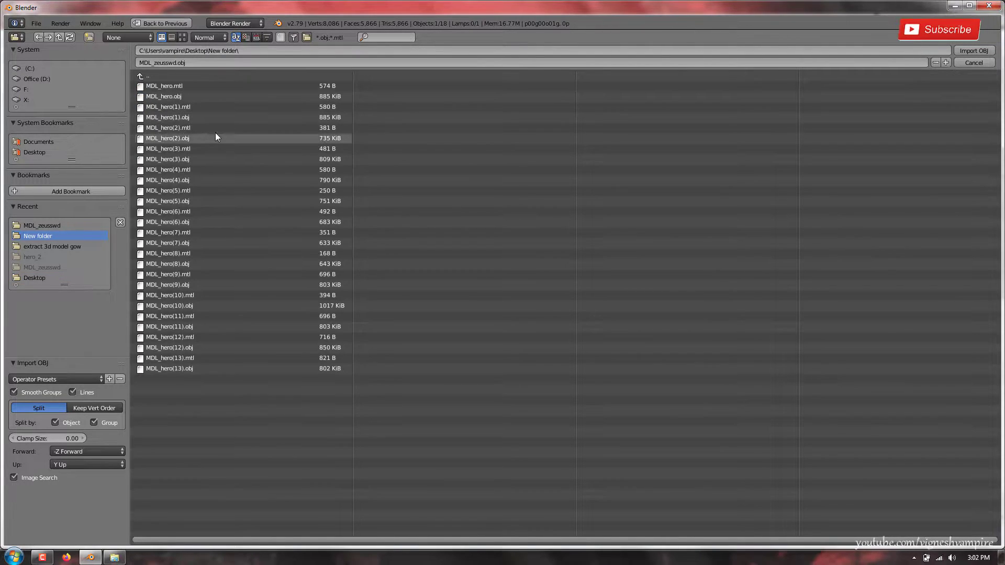
{"action": "left_click", "coordinate": [183, 369]}
{"action": "double_click", "coordinate": [182, 368]}
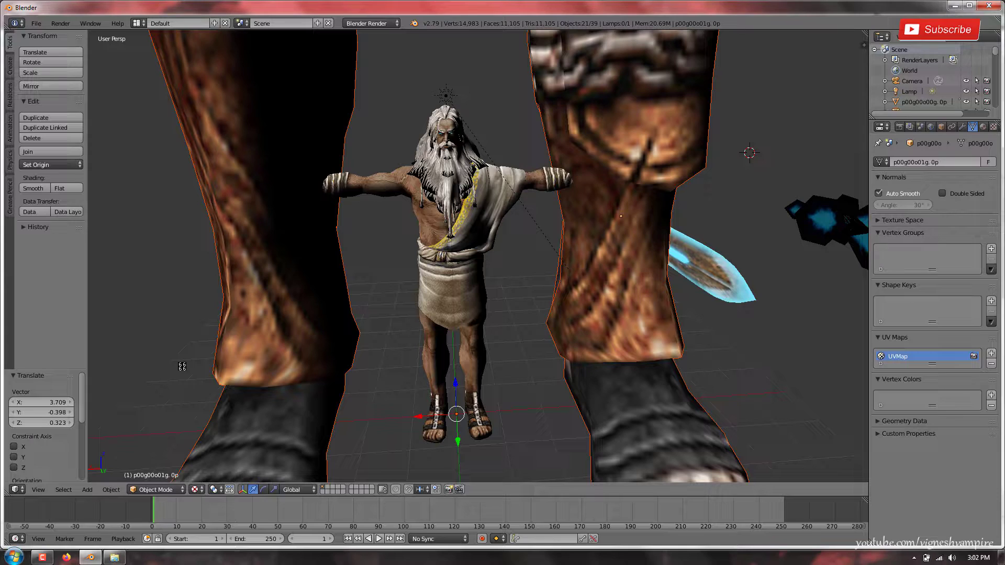
Step: Scale the imported hero by 0.245 and move it beside Zeus by about 5.8 in X, -0.3 in Y and -0.4 in Z
{"action": "scroll", "coordinate": [252, 272], "scroll_direction": "down", "scroll_amount": 6}
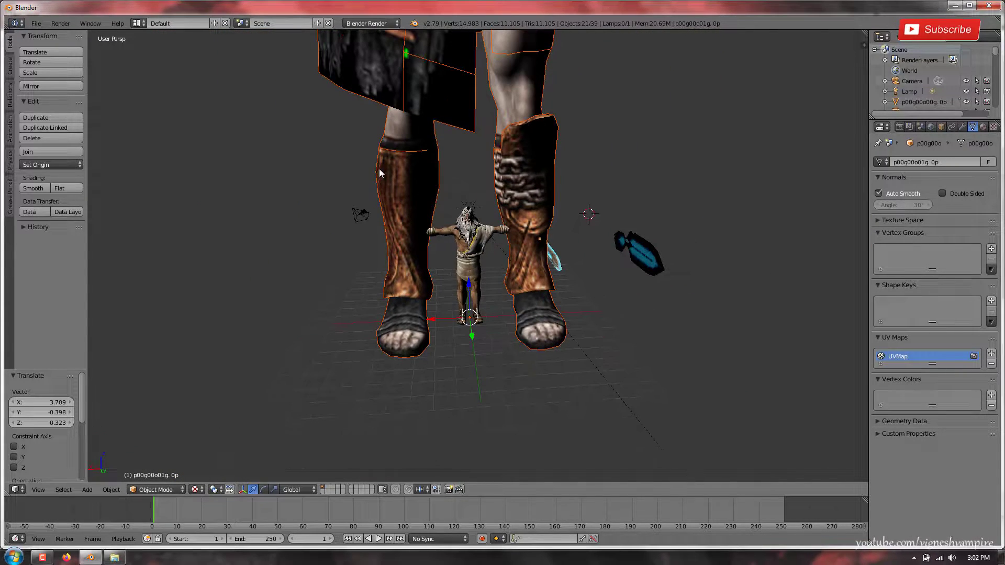
{"action": "middle_click_drag", "start_coordinate": [403, 134], "coordinate": [369, 185], "text": "shift"}
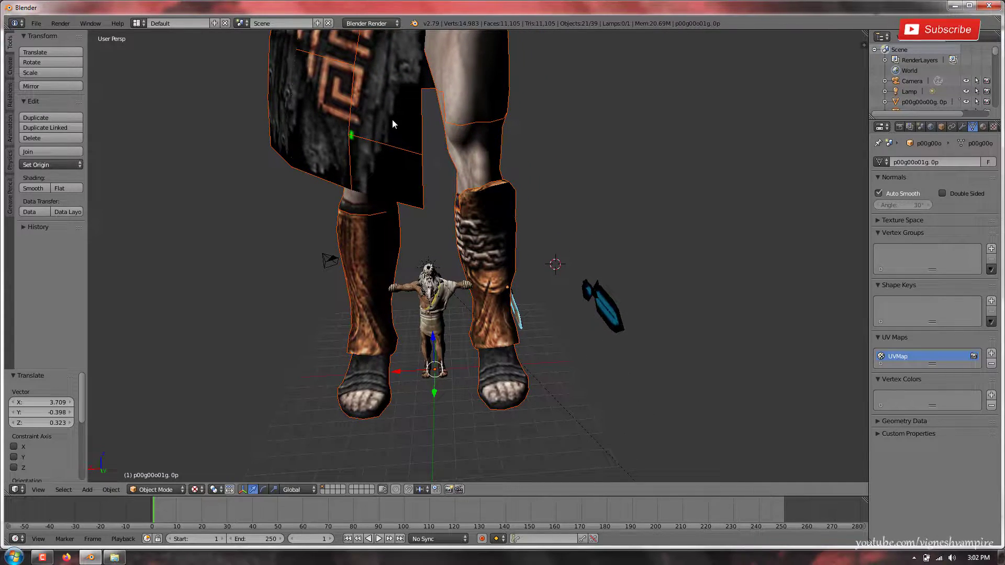
{"action": "key", "text": "s"}
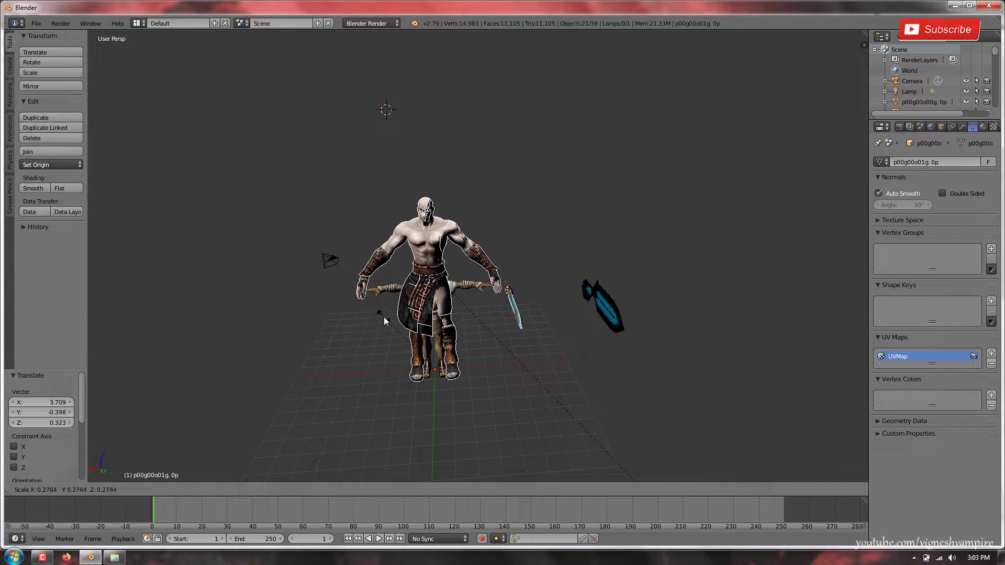
{"action": "left_click", "coordinate": [385, 328]}
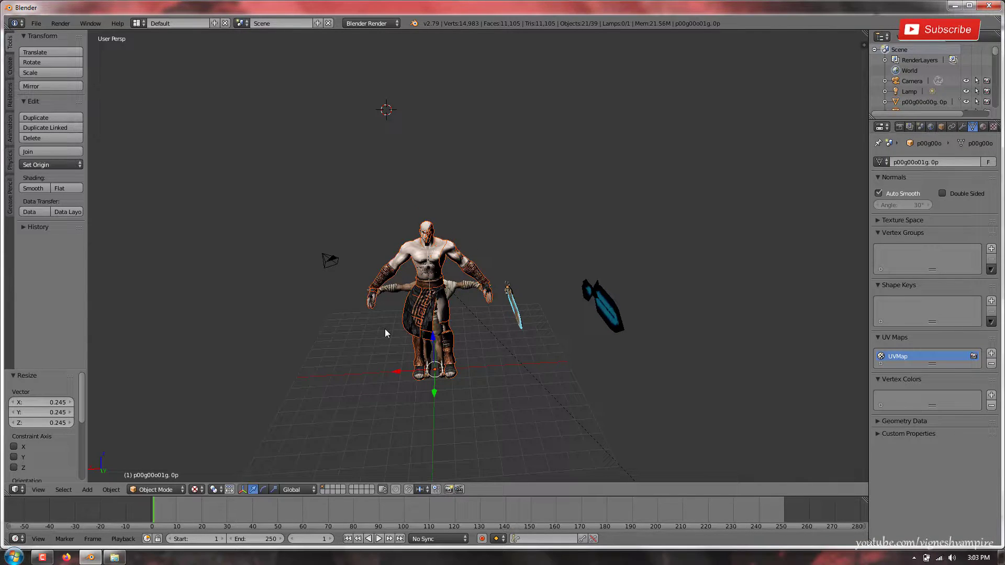
{"action": "key", "text": "g"}
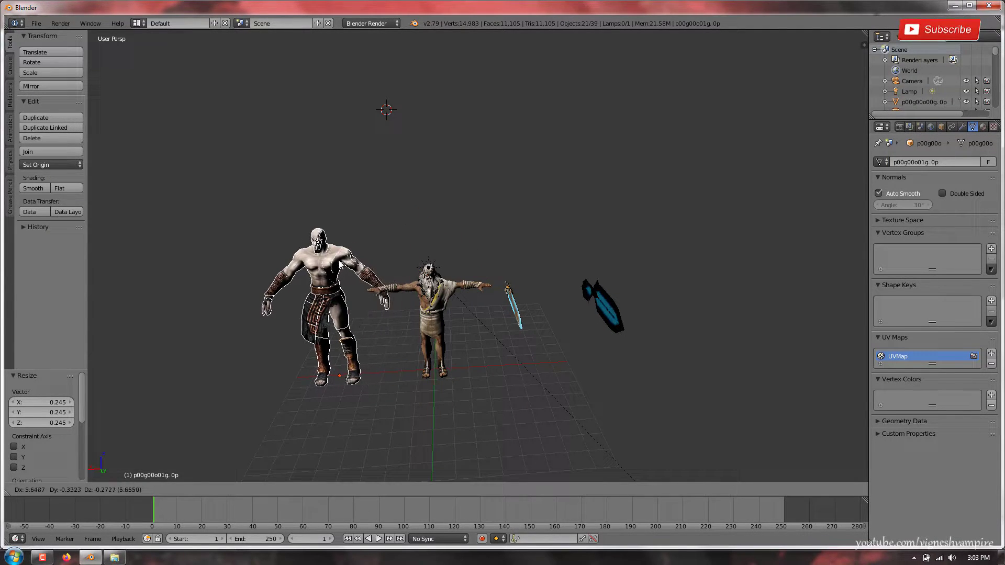
{"action": "left_click", "coordinate": [340, 266]}
Step: Delete the flat blade-shaped mesh and the sword beside Zeus
{"action": "scroll", "coordinate": [340, 266], "scroll_direction": "up", "scroll_amount": 2}
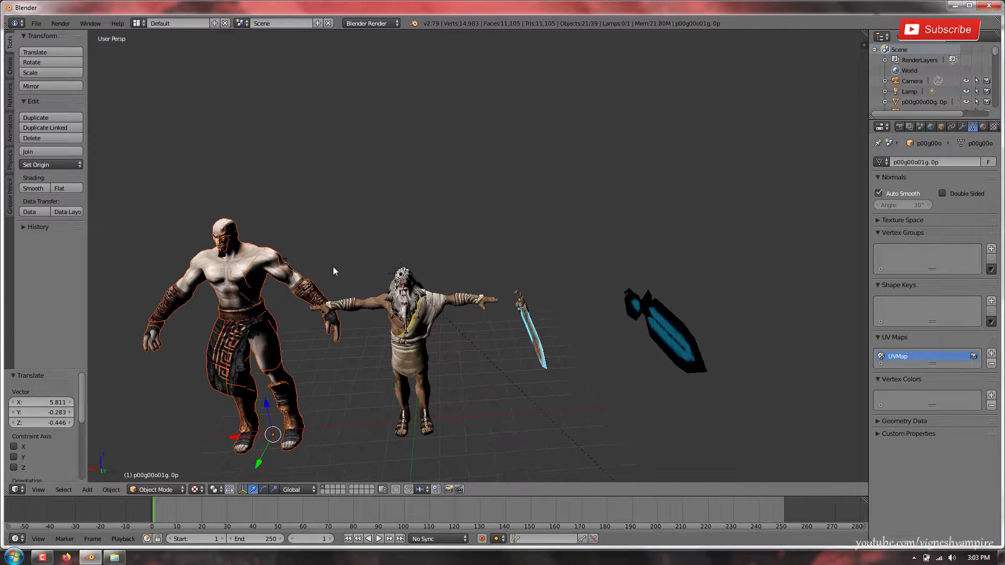
{"action": "scroll", "coordinate": [319, 271], "scroll_direction": "up", "scroll_amount": 1, "text": "shift"}
{"action": "middle_click_drag", "start_coordinate": [287, 283], "coordinate": [310, 232], "text": "shift"}
{"action": "right_click", "coordinate": [687, 260]}
{"action": "key", "text": "x"}
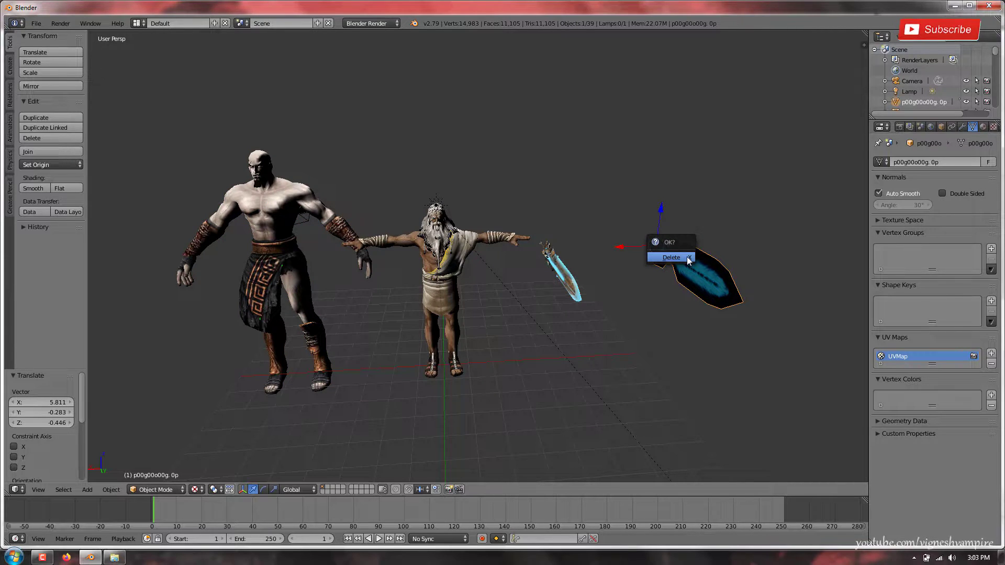
{"action": "left_click", "coordinate": [687, 257]}
{"action": "right_click", "coordinate": [570, 278]}
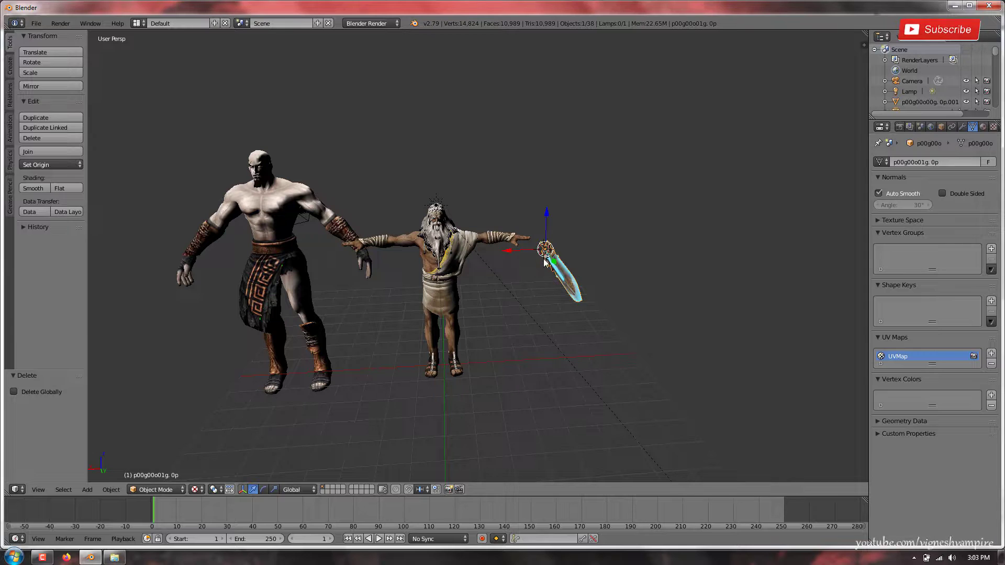
{"action": "key", "text": "x"}
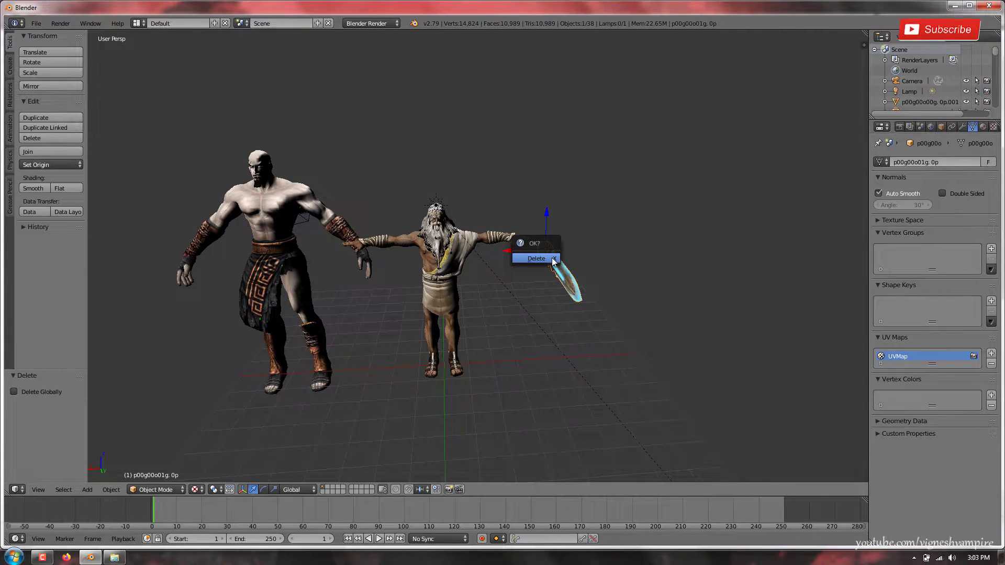
{"action": "left_click", "coordinate": [552, 262]}
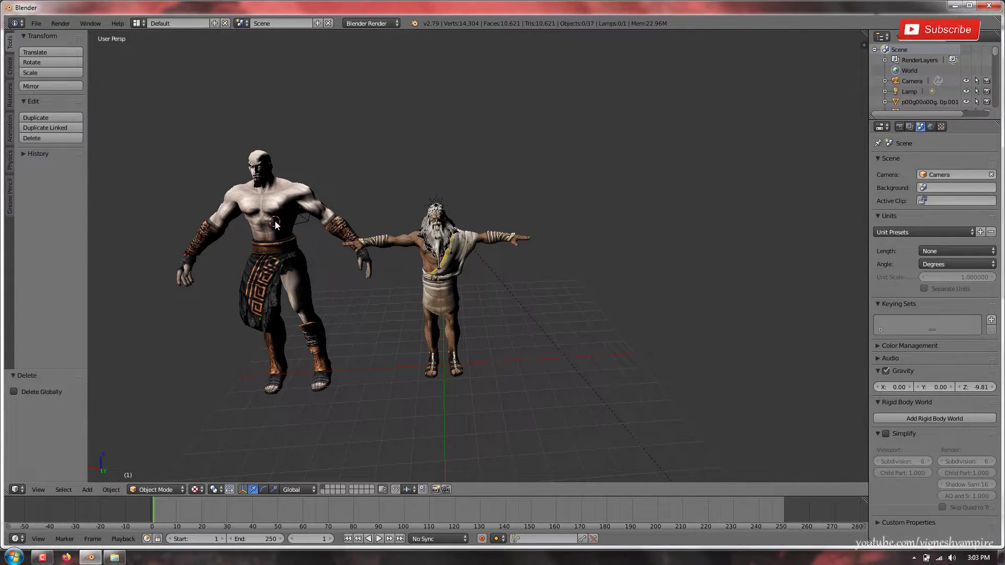
{"action": "right_click", "coordinate": [267, 236]}
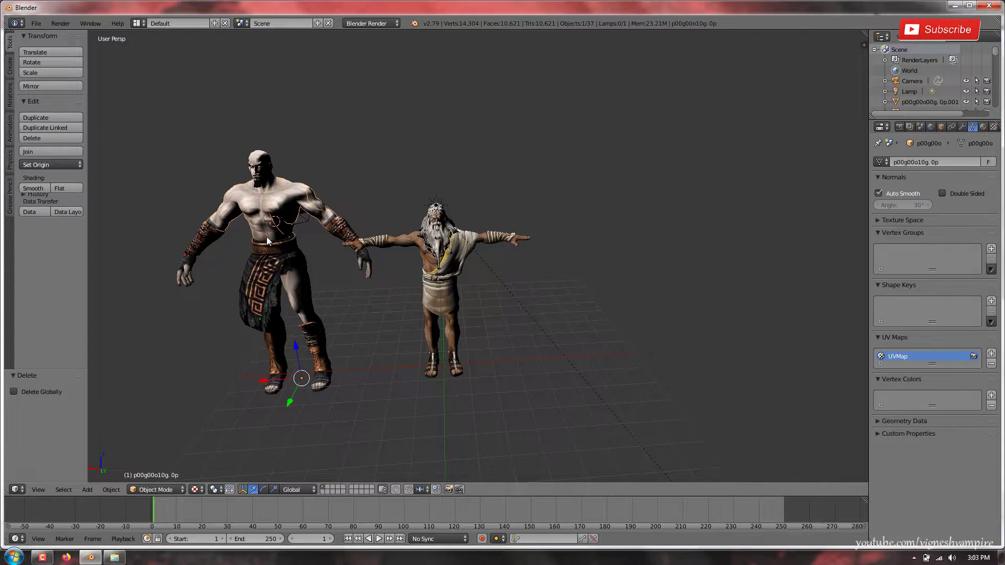
{"action": "key", "text": "s"}
{"action": "right_click", "coordinate": [290, 242]}
Step: Import the Wavefront file MDL_hero(12).obj from New folder
{"action": "left_click", "coordinate": [37, 23]}
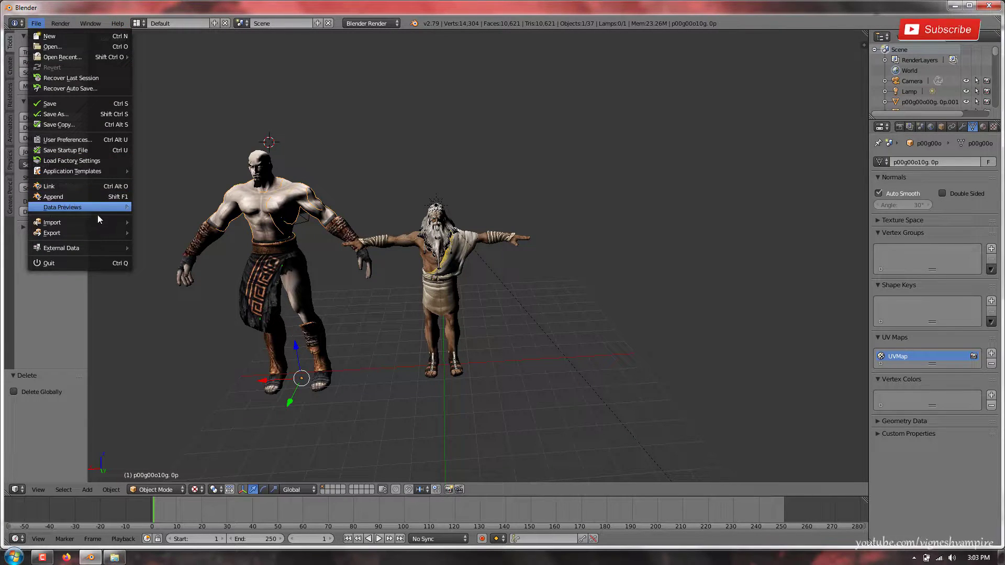
{"action": "mouse_move", "coordinate": [99, 219]}
{"action": "left_click", "coordinate": [190, 284]}
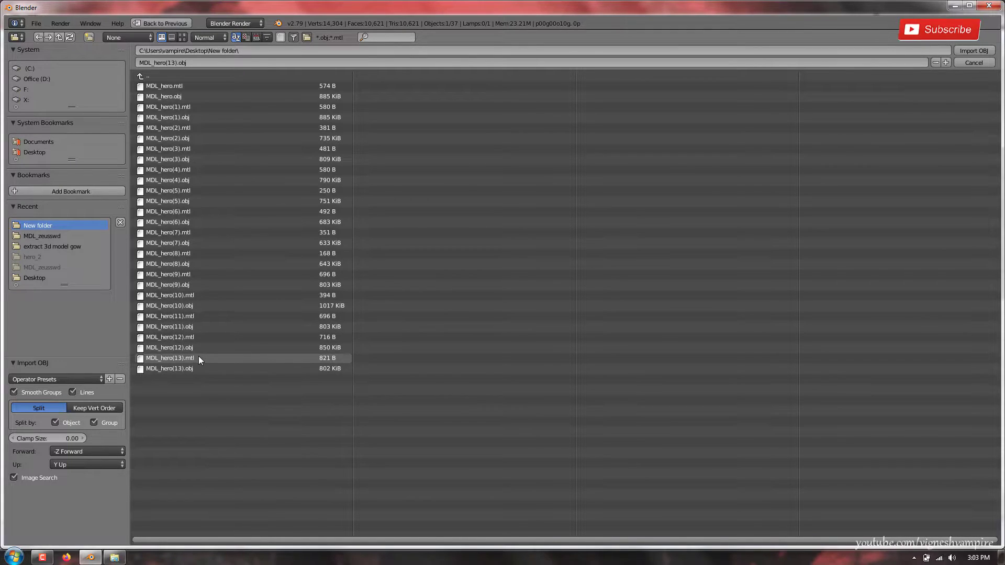
{"action": "left_click", "coordinate": [202, 347]}
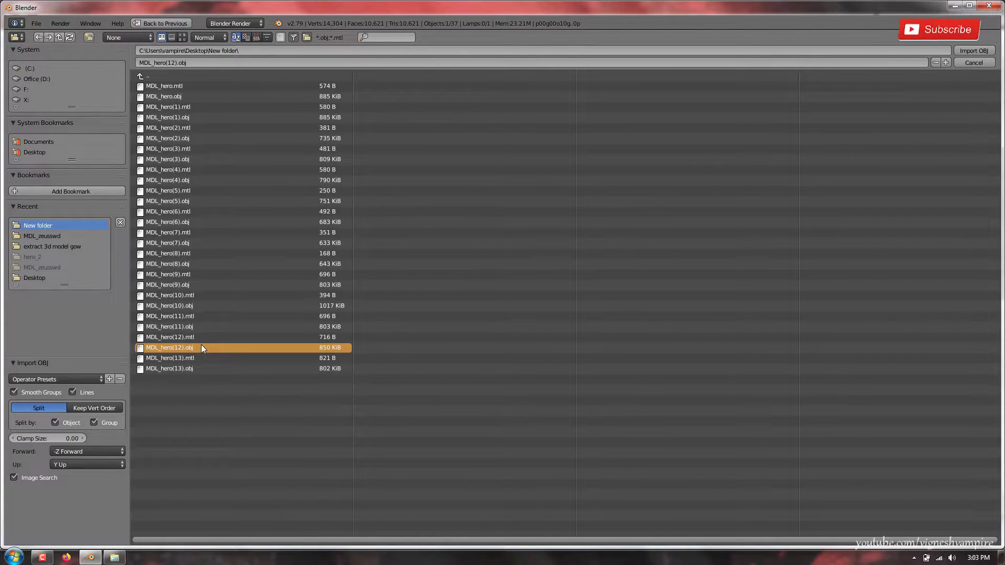
{"action": "double_click", "coordinate": [201, 347]}
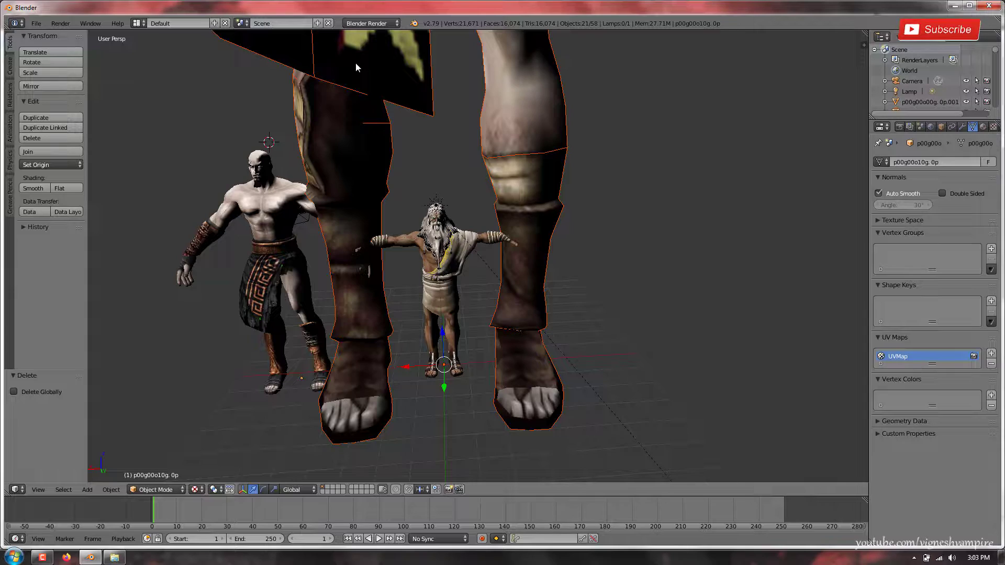
Step: Scale the red-skirted hero by 0.246, again by 0.862, and move it to Zeus's other side by about -6.4 in X, 0.4 in Y and 0.3 in Z
{"action": "key", "text": "s"}
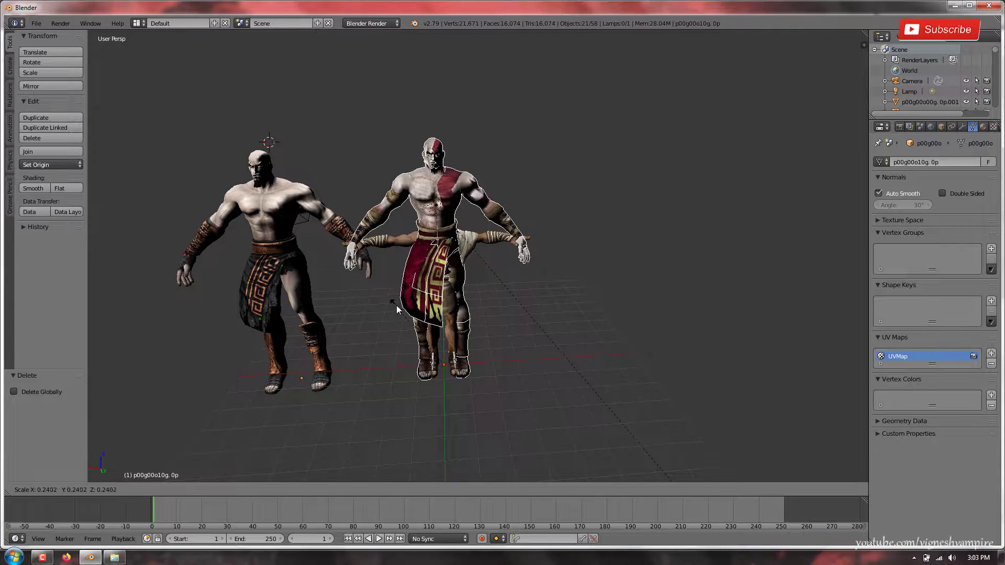
{"action": "left_click", "coordinate": [396, 306]}
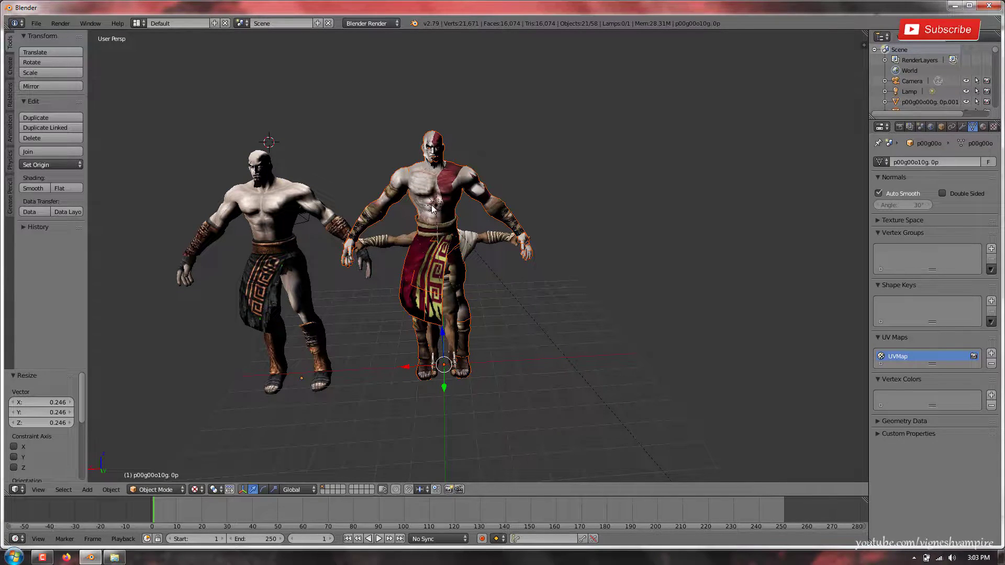
{"action": "key", "text": "s"}
{"action": "left_click", "coordinate": [465, 232]}
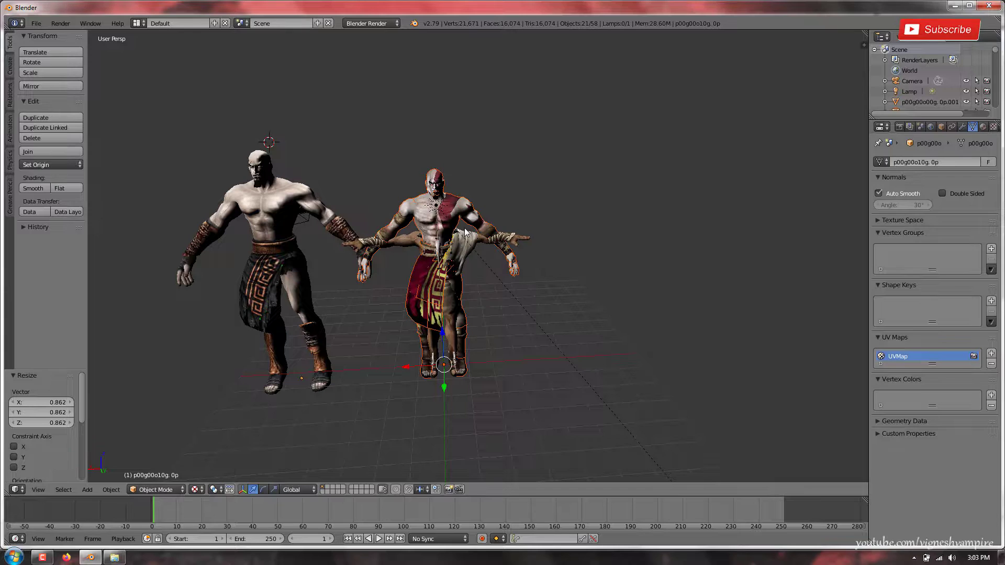
{"action": "key", "text": "g"}
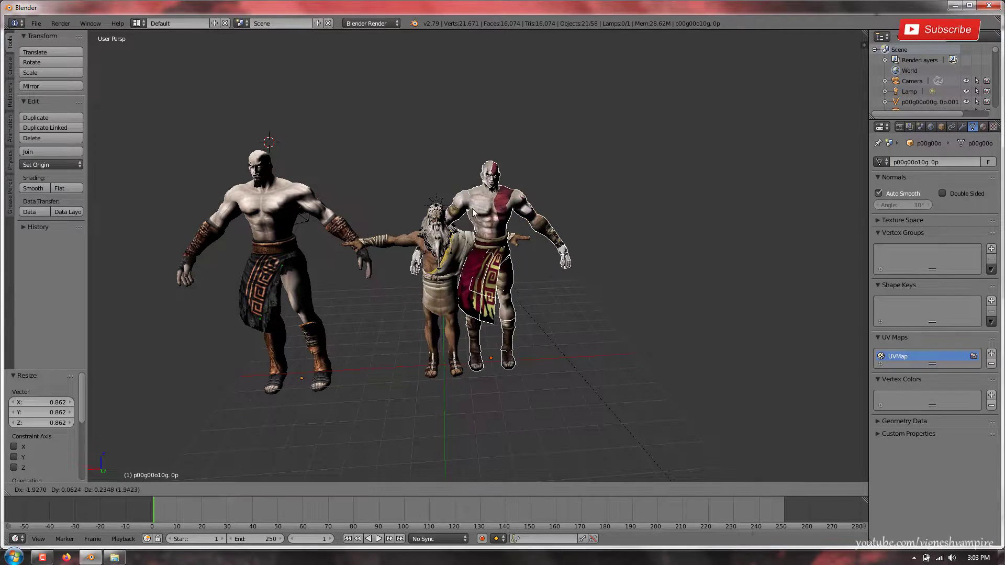
{"action": "left_click", "coordinate": [583, 209]}
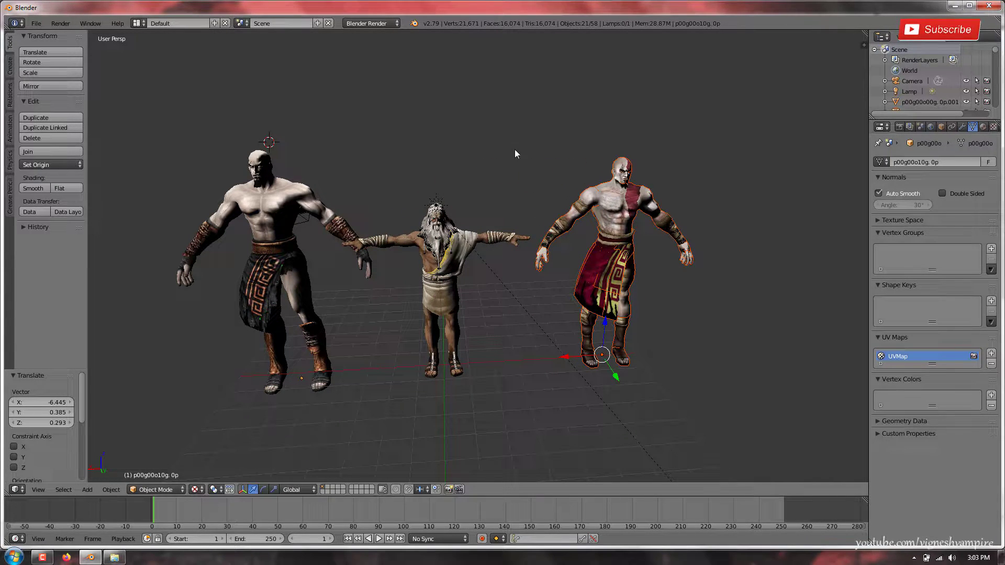
Step: Import the Wavefront file MDL_hero(11).obj from New folder
{"action": "left_click", "coordinate": [32, 23]}
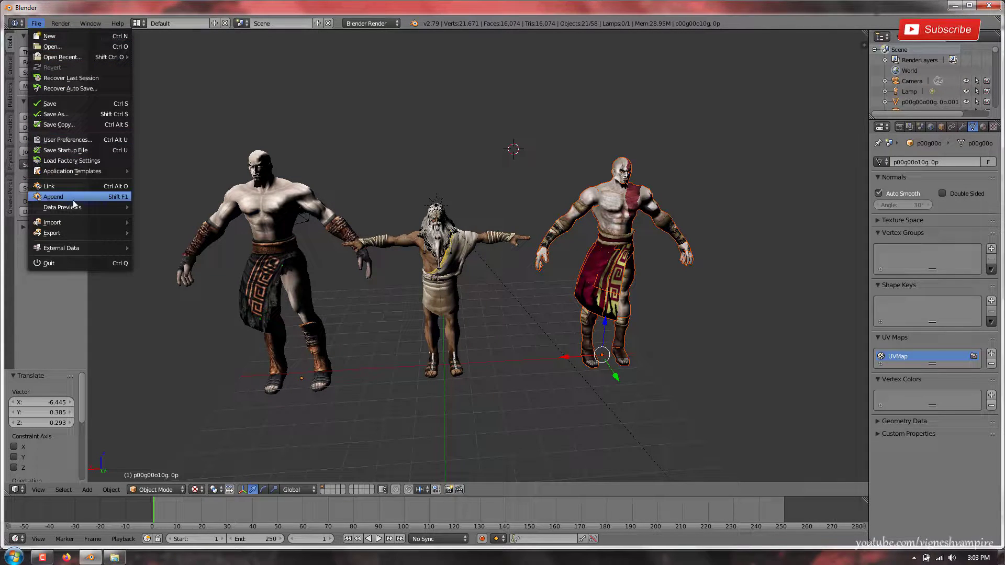
{"action": "mouse_move", "coordinate": [77, 221]}
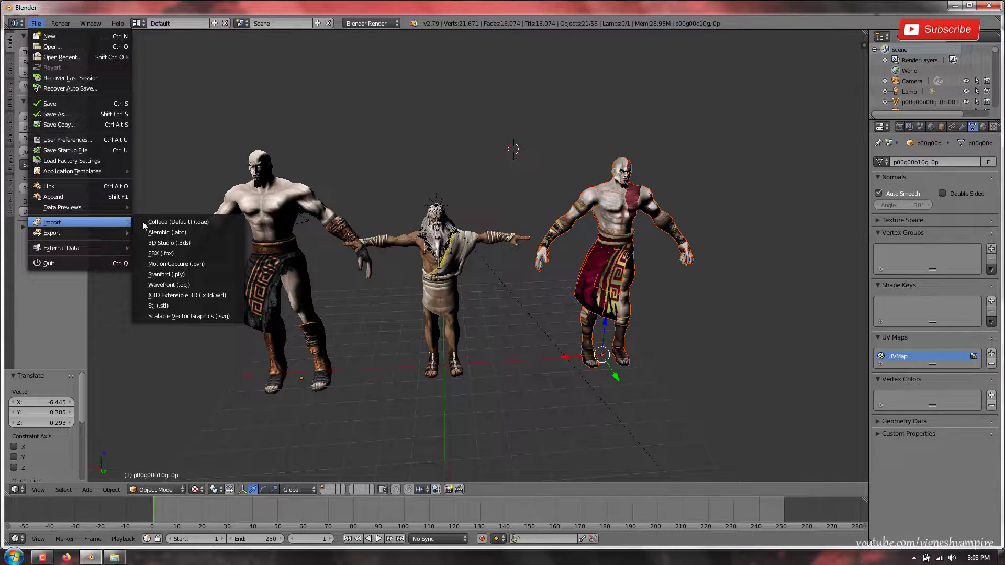
{"action": "left_click", "coordinate": [182, 284]}
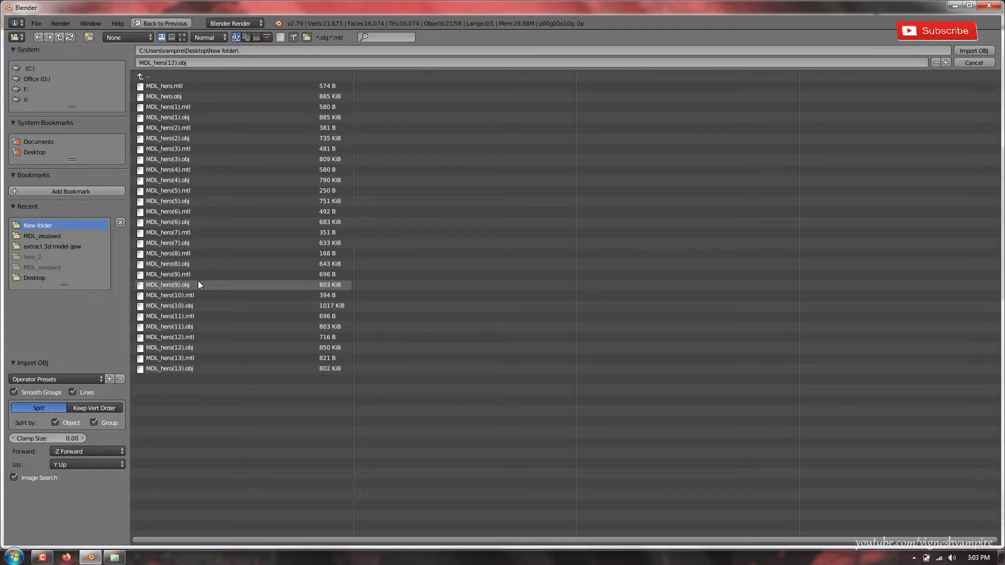
{"action": "double_click", "coordinate": [198, 325]}
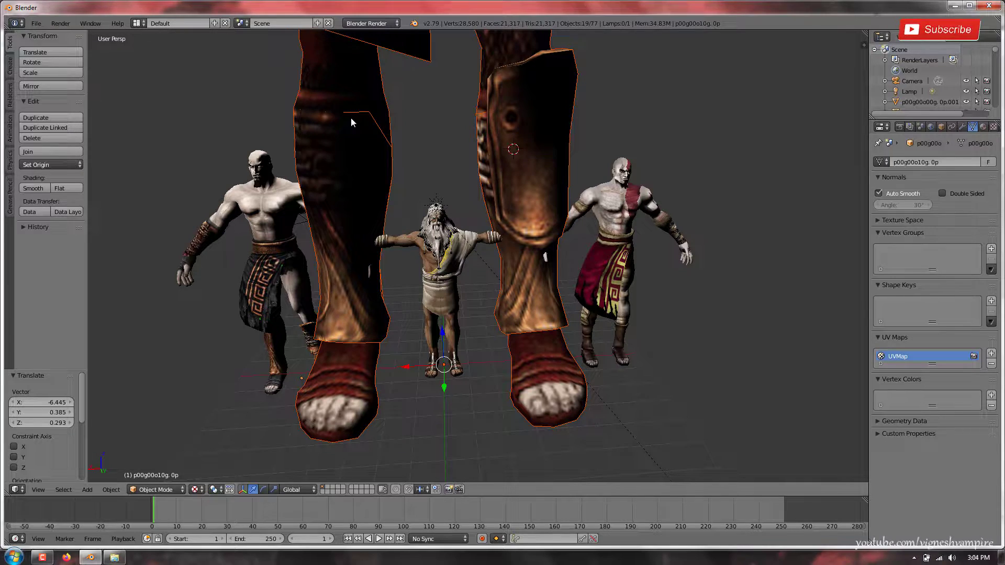
Step: Scale the armoured hero by 0.240 and move it beyond the red-skirted hero, about -11.7 in X, 0.9 in Y and 0.06 in Z
{"action": "key", "text": "s"}
{"action": "right_click", "coordinate": [364, 268]}
{"action": "key", "text": "s"}
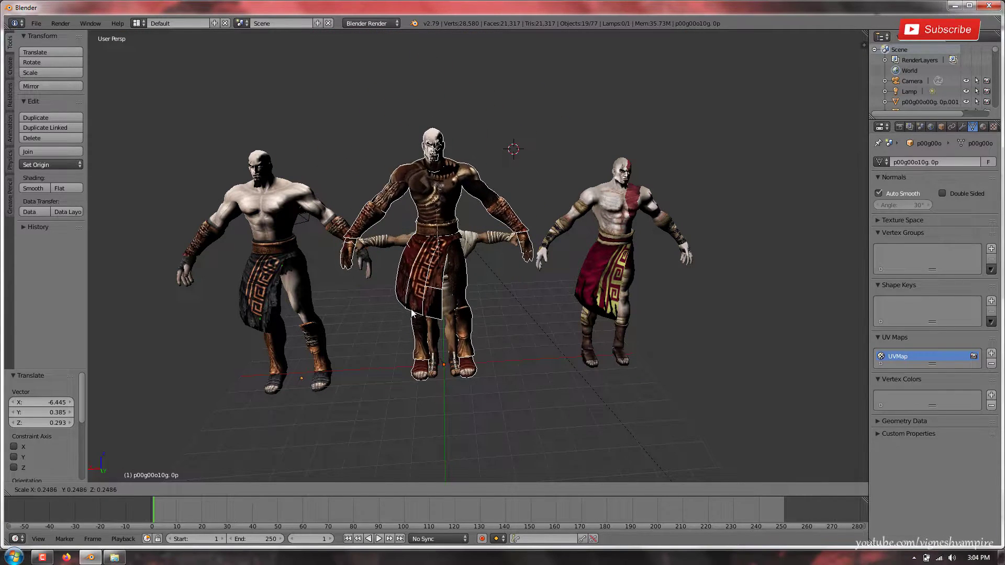
{"action": "left_click", "coordinate": [409, 318]}
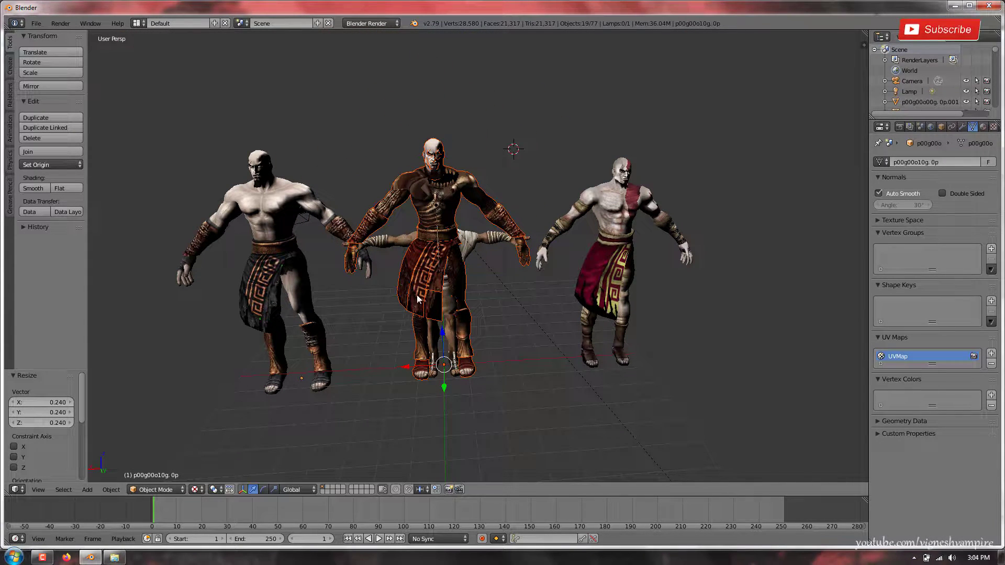
{"action": "key", "text": "g"}
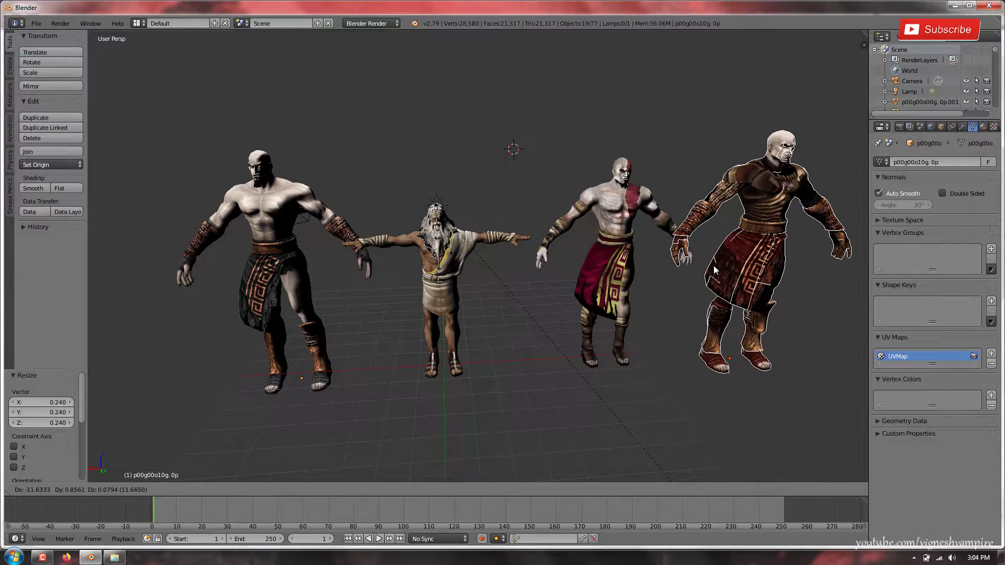
{"action": "left_click", "coordinate": [693, 263]}
{"action": "middle_click_drag", "start_coordinate": [609, 256], "coordinate": [513, 234]}
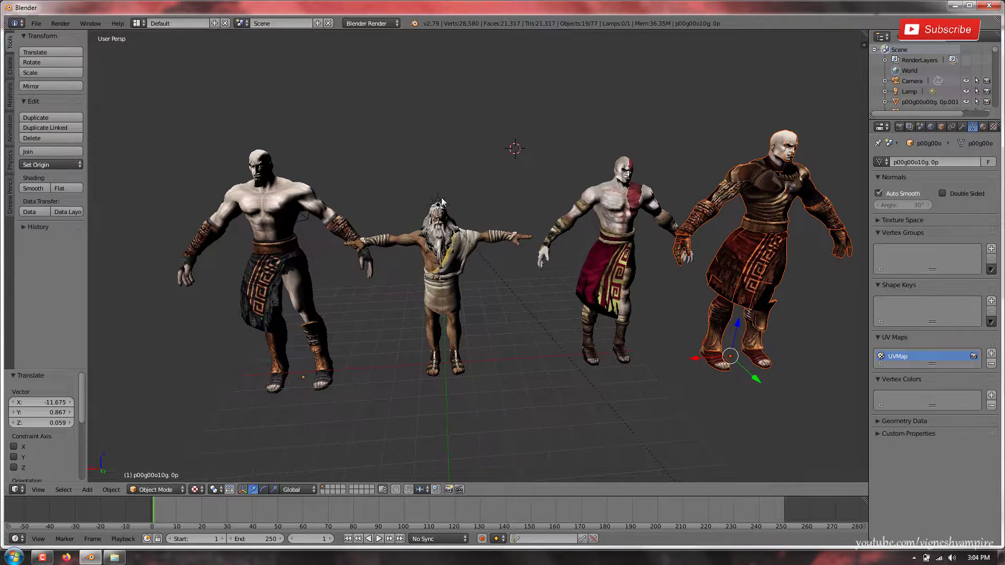
Step: Import the Wavefront file MDL_hero(9).obj from New folder
{"action": "left_click", "coordinate": [36, 23]}
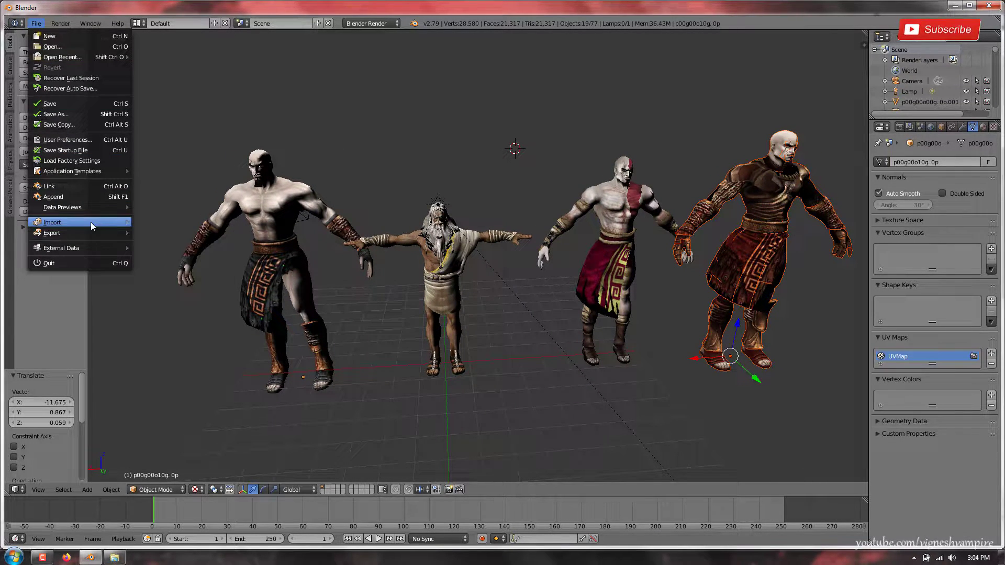
{"action": "mouse_move", "coordinate": [90, 222]}
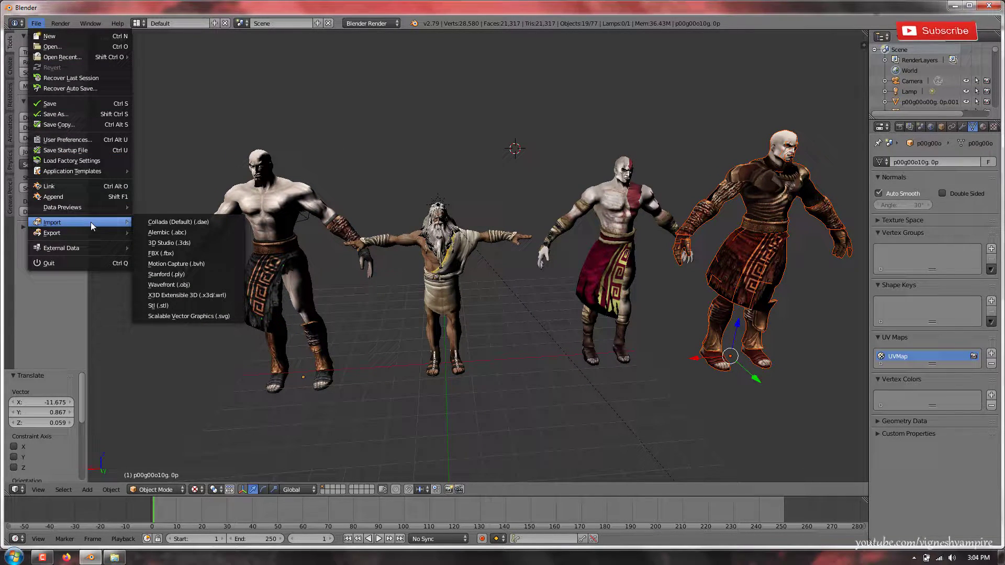
{"action": "left_click", "coordinate": [187, 284]}
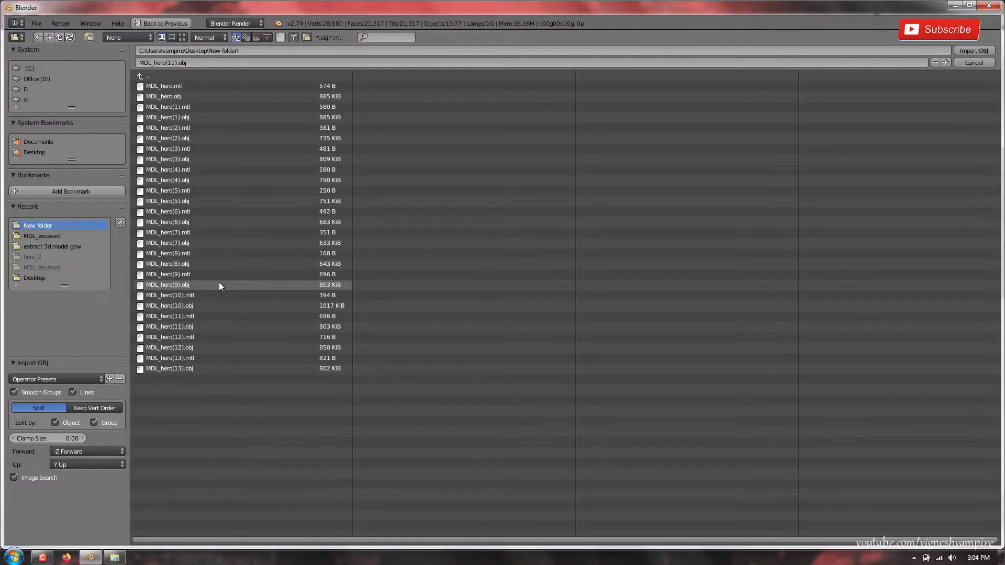
{"action": "double_click", "coordinate": [176, 286]}
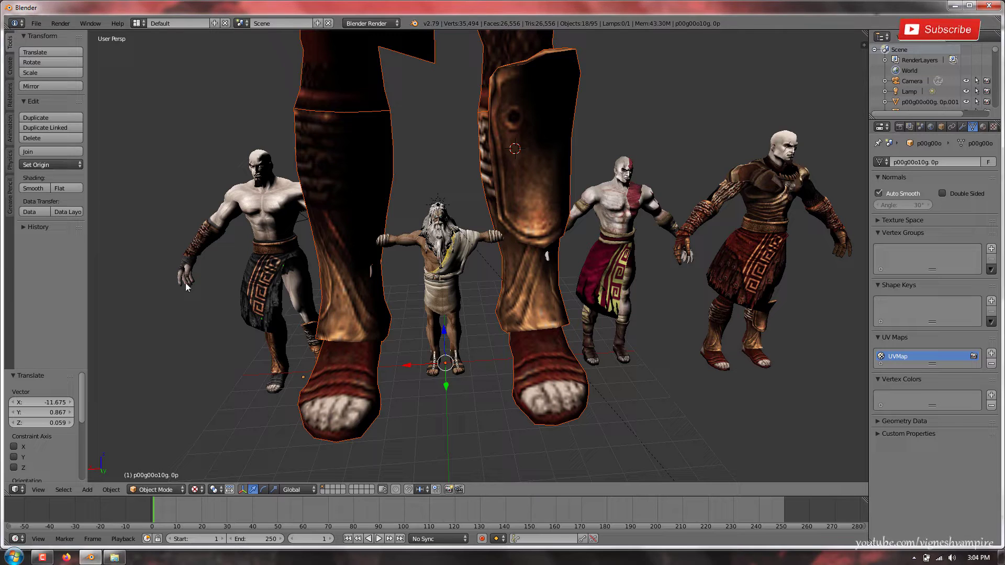
Step: Try scaling down the newly imported armoured hero duplicate, and delete it from the scene
{"action": "key", "text": "s"}
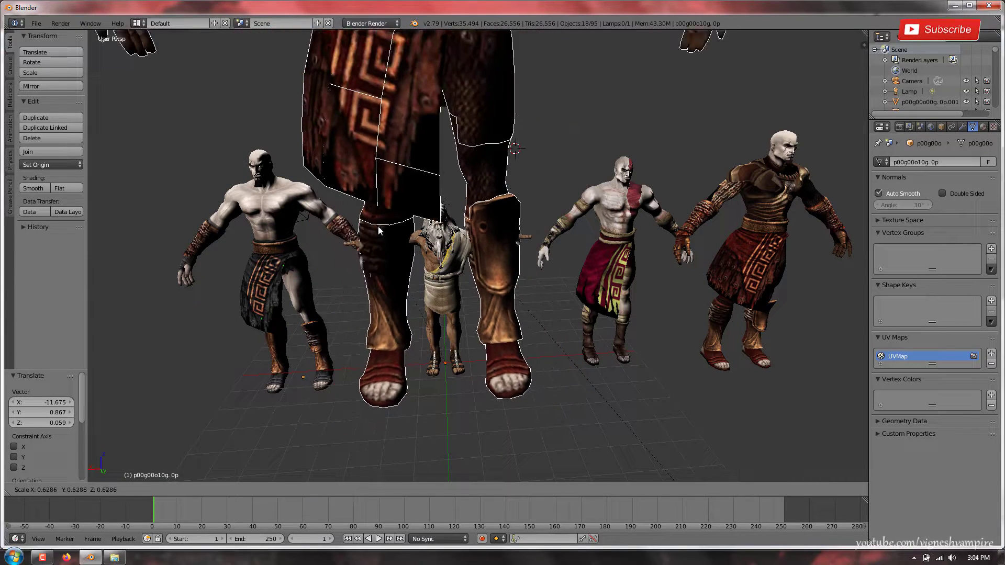
{"action": "key", "text": "Escape"}
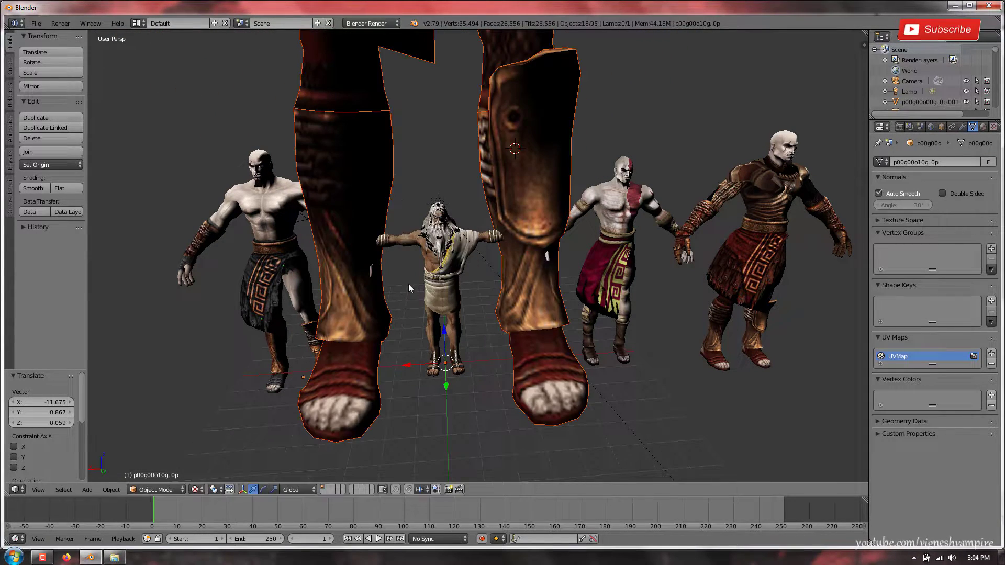
{"action": "key", "text": "Delete"}
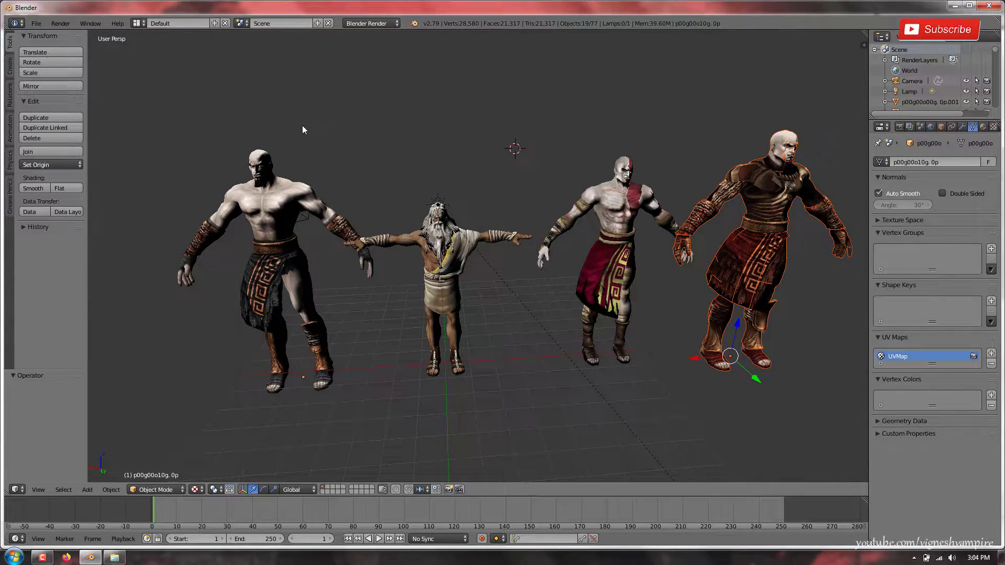
Step: Import the Wavefront file MDL_hero(8).obj from New folder
{"action": "left_click", "coordinate": [36, 24]}
{"action": "mouse_move", "coordinate": [80, 222]}
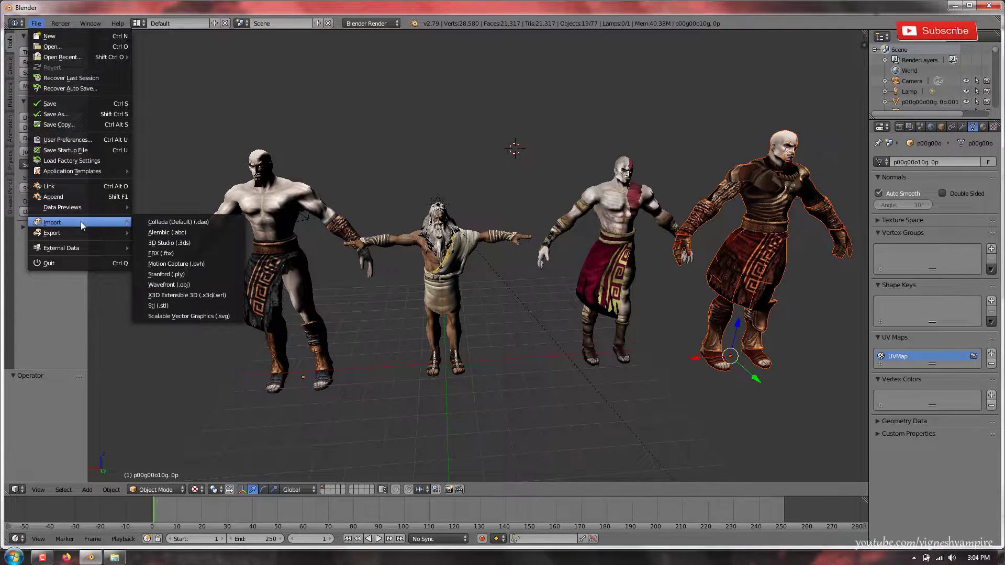
{"action": "left_click", "coordinate": [193, 287]}
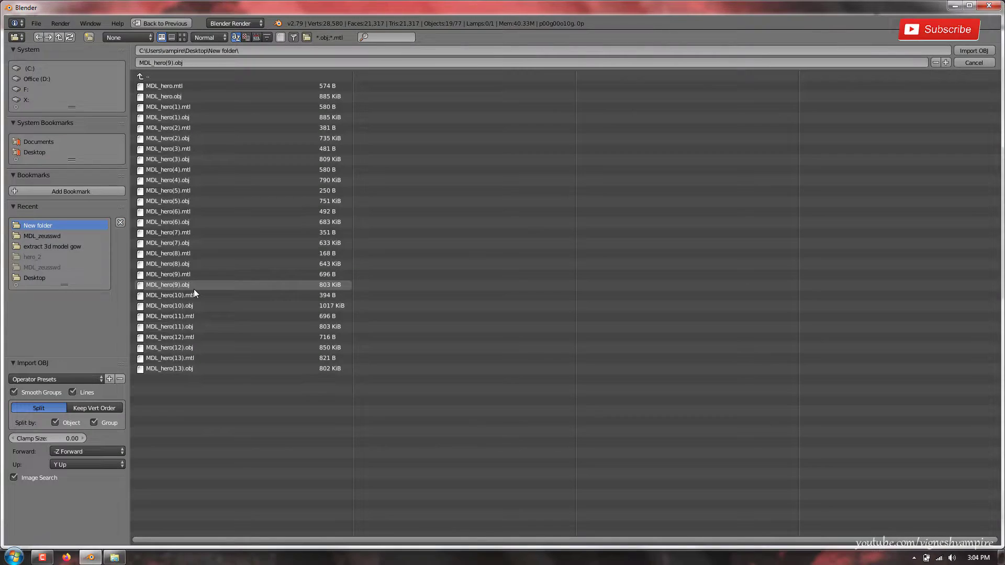
{"action": "double_click", "coordinate": [183, 264]}
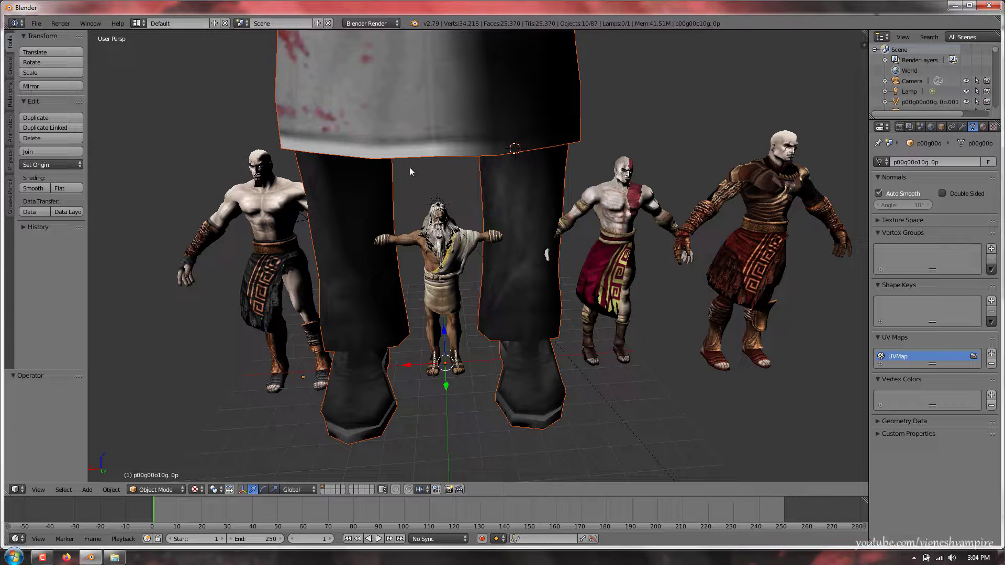
Step: Scale the chef model by 0.285 and move it beyond the black-skirted hero, about 11.8 in X, -0.5 in Y and -1.2 in Z
{"action": "key", "text": "s"}
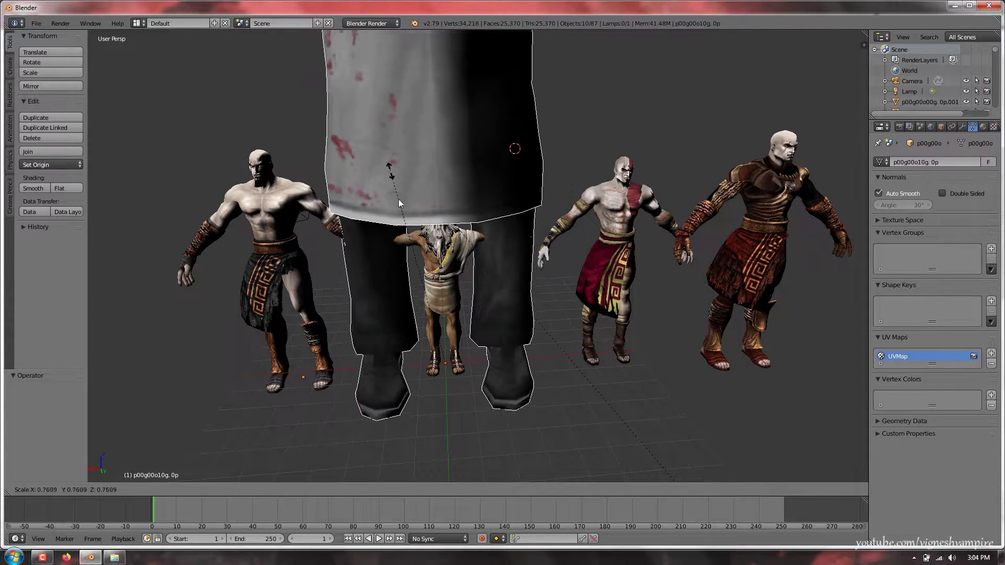
{"action": "left_click", "coordinate": [438, 287]}
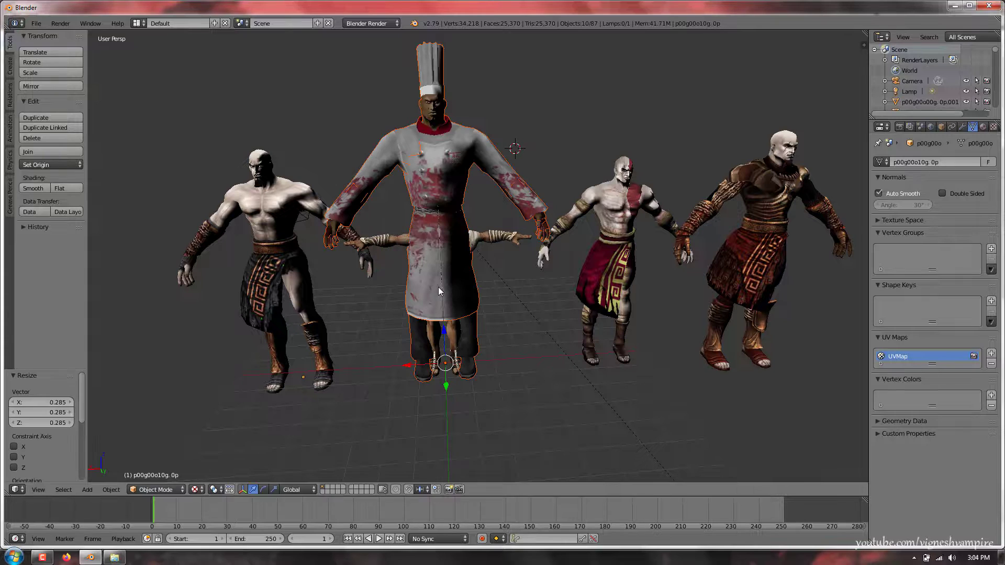
{"action": "key", "text": "g"}
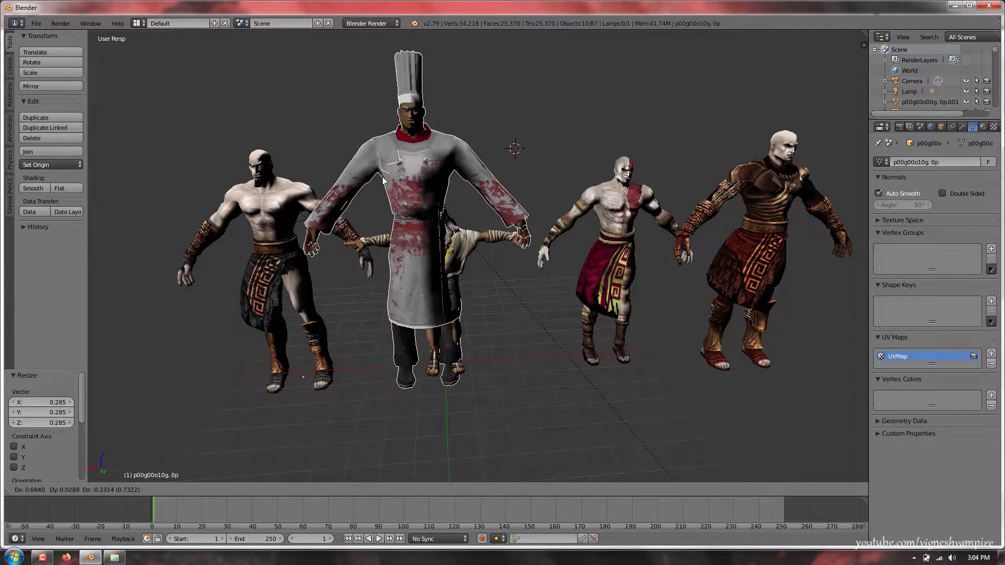
{"action": "left_click", "coordinate": [171, 204]}
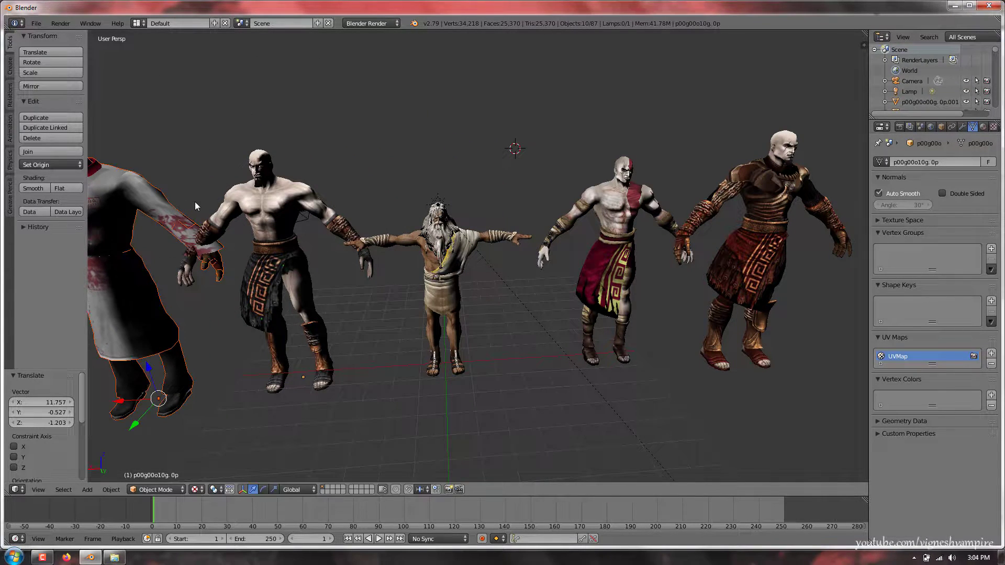
{"action": "scroll", "coordinate": [194, 202], "scroll_direction": "down", "scroll_amount": 3}
{"action": "middle_click_drag", "start_coordinate": [255, 207], "coordinate": [256, 208], "text": "shift"}
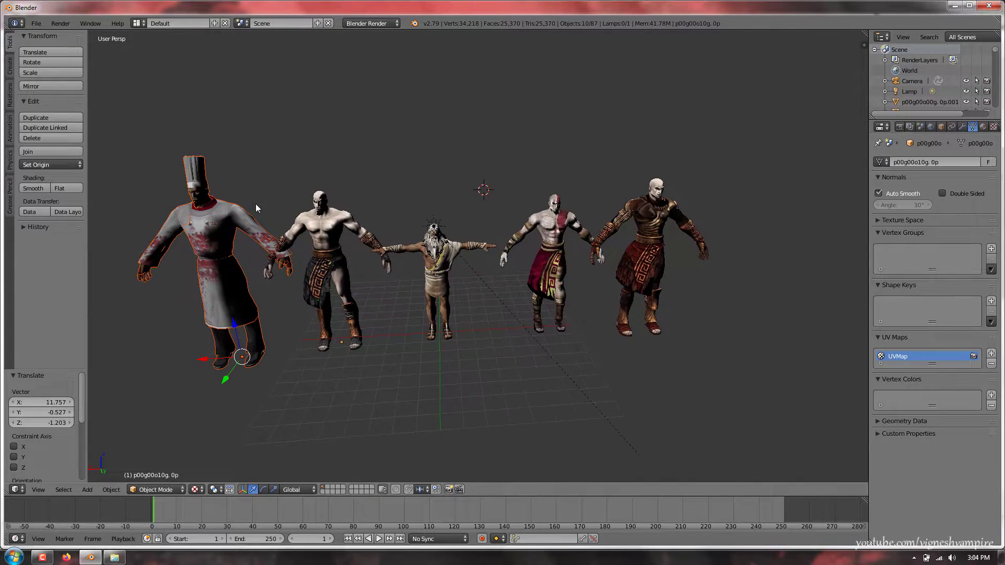
Step: Import the Wavefront file MDL_hero(7).obj from New folder
{"action": "left_click", "coordinate": [35, 24]}
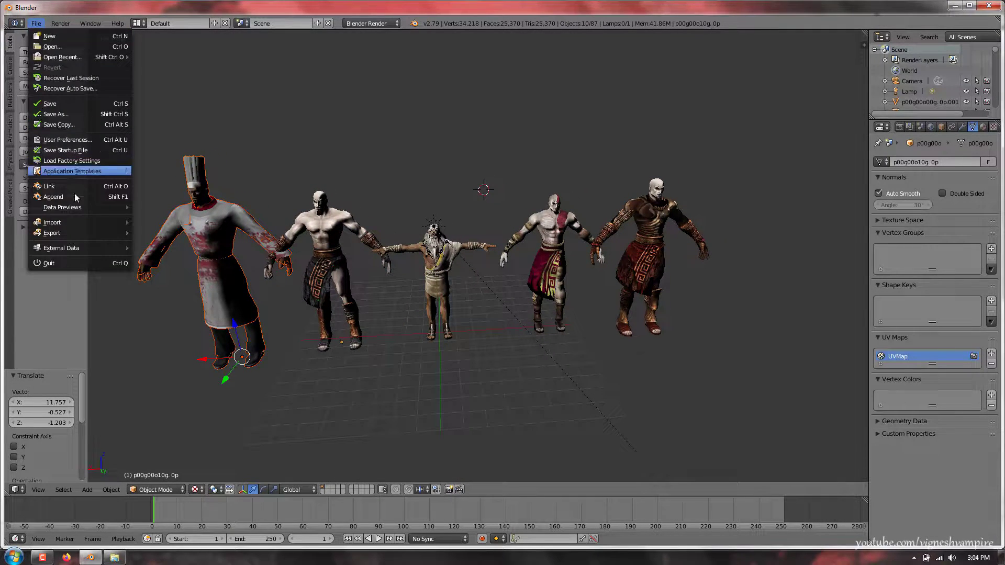
{"action": "mouse_move", "coordinate": [85, 220]}
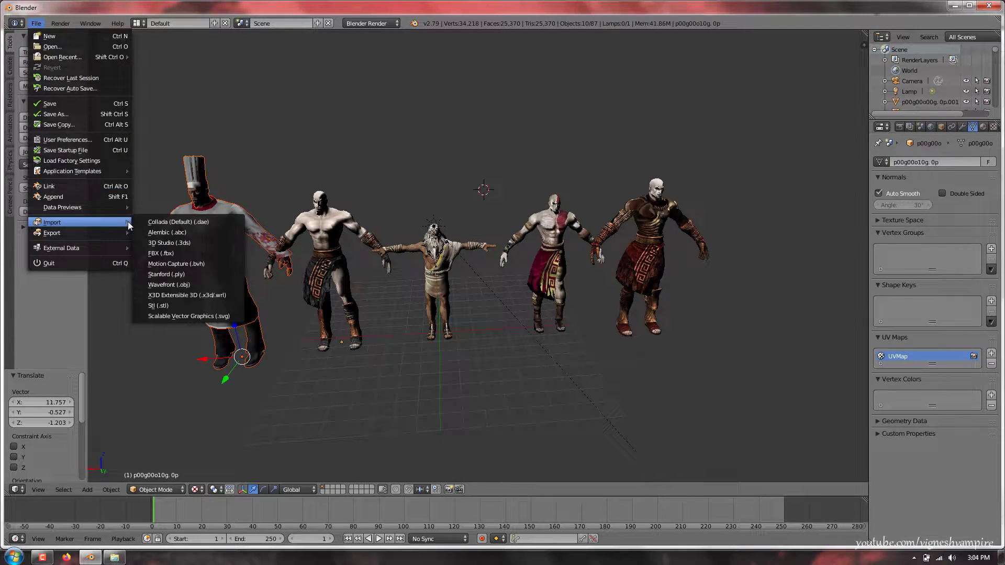
{"action": "left_click", "coordinate": [191, 284]}
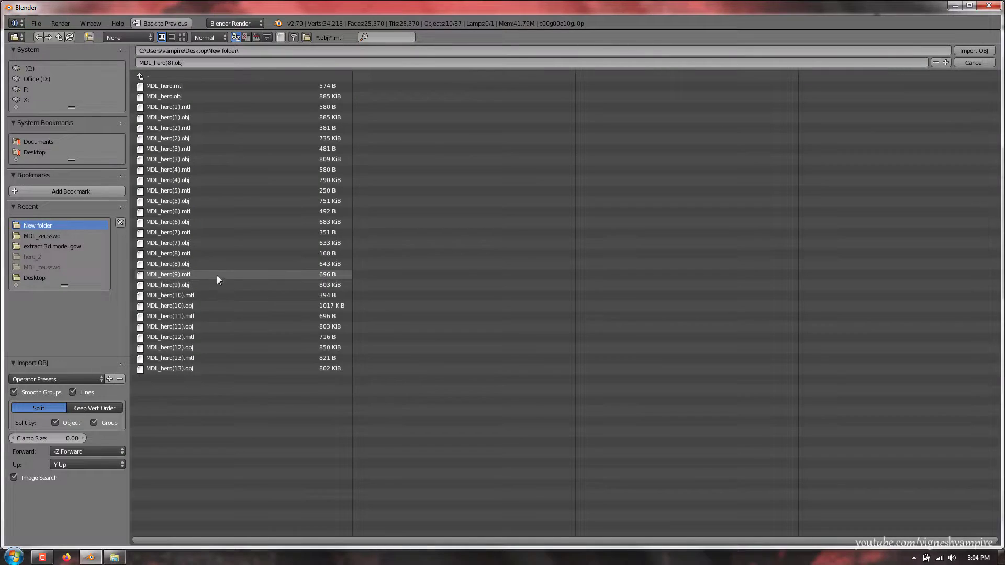
{"action": "double_click", "coordinate": [185, 243]}
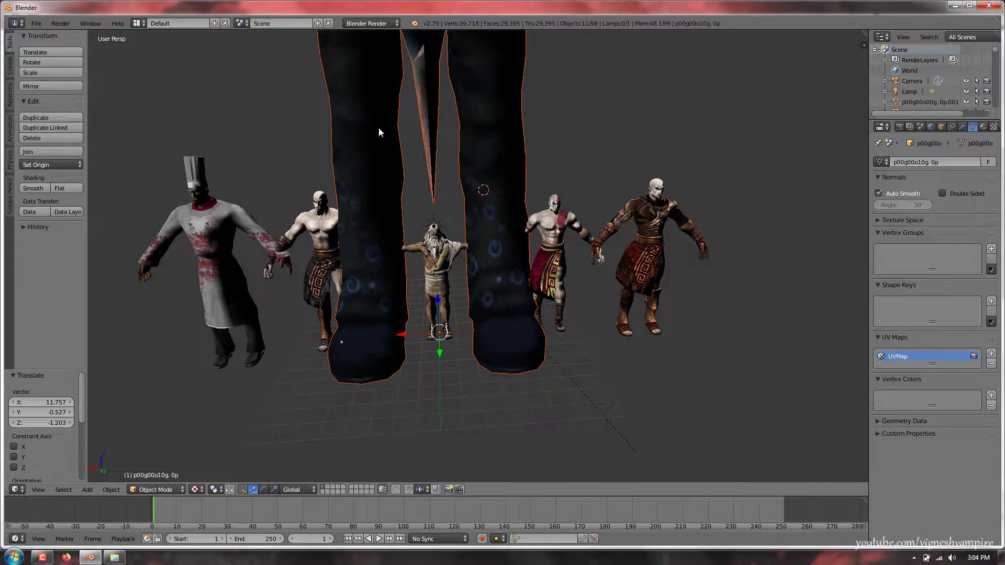
Step: Scale the fish-costume hero by 0.321, move it about -18.1 in X, 1.7 in Y and -0.6 in Z, and scale it again by 0.763
{"action": "key", "text": "s"}
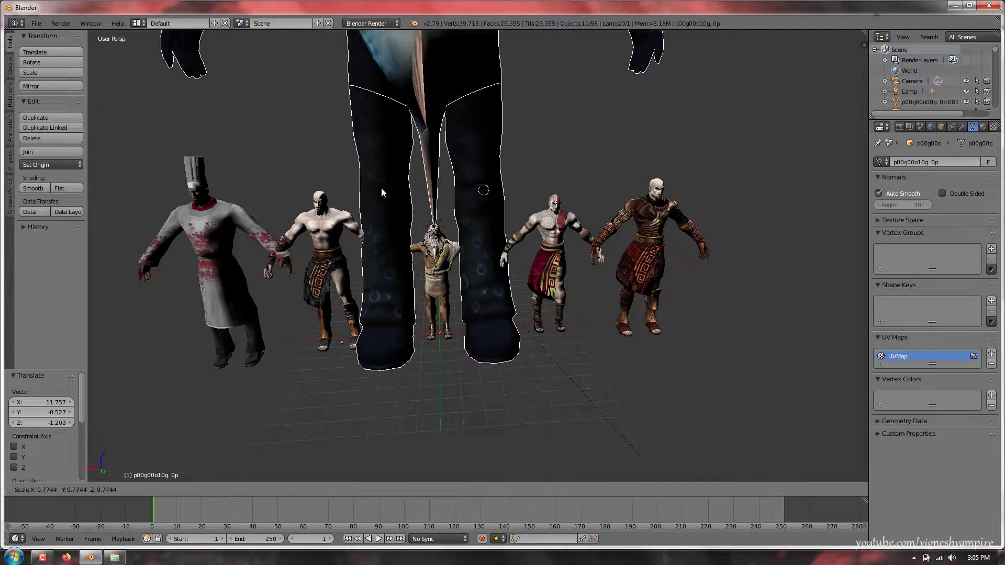
{"action": "left_click", "coordinate": [397, 278]}
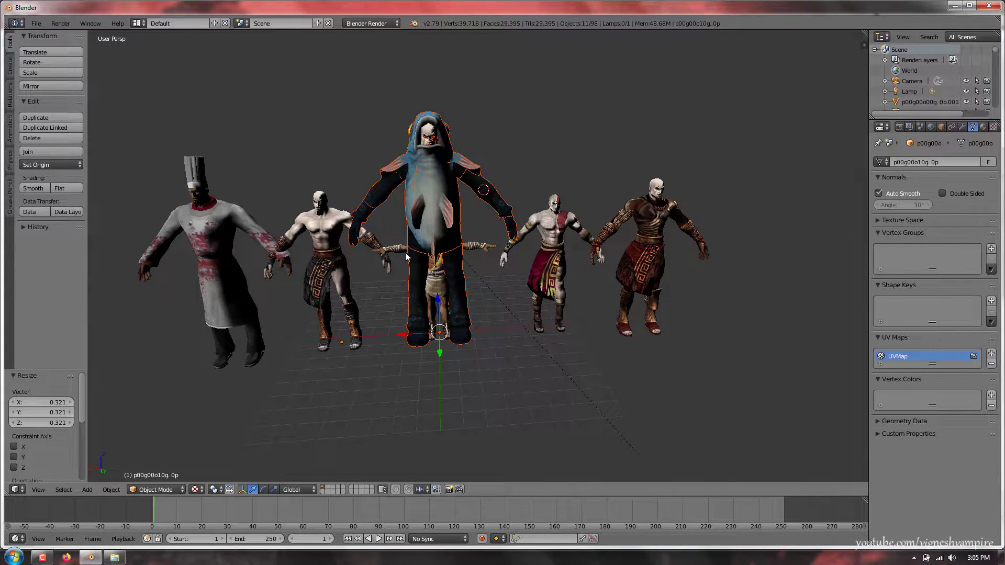
{"action": "key", "text": "g"}
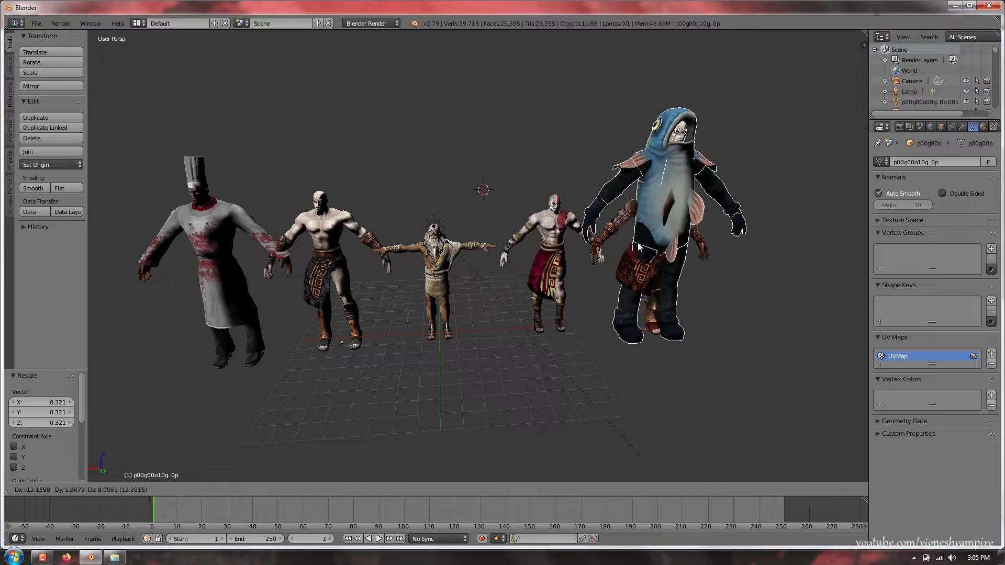
{"action": "left_click", "coordinate": [713, 251]}
{"action": "key", "text": "s"}
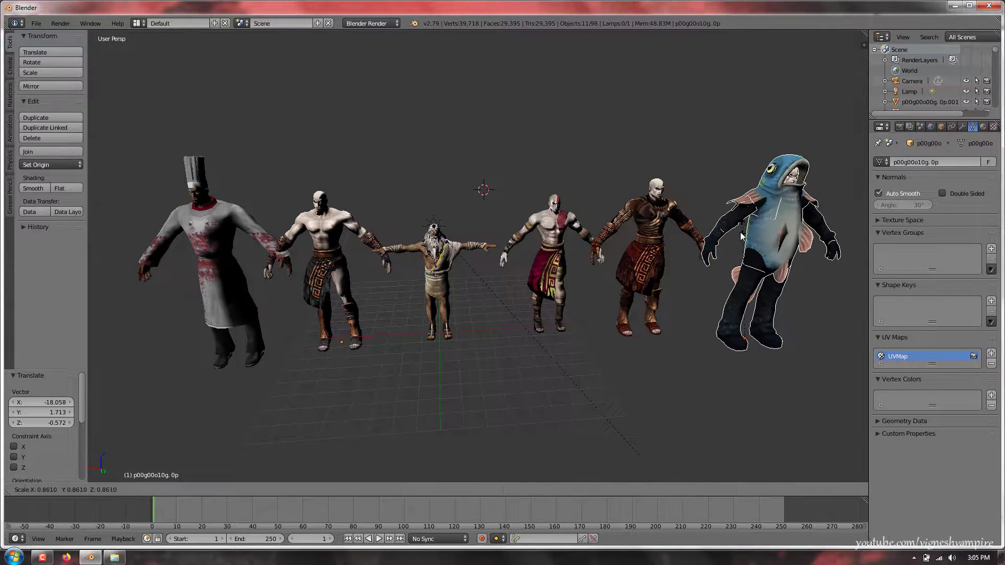
{"action": "left_click", "coordinate": [738, 241]}
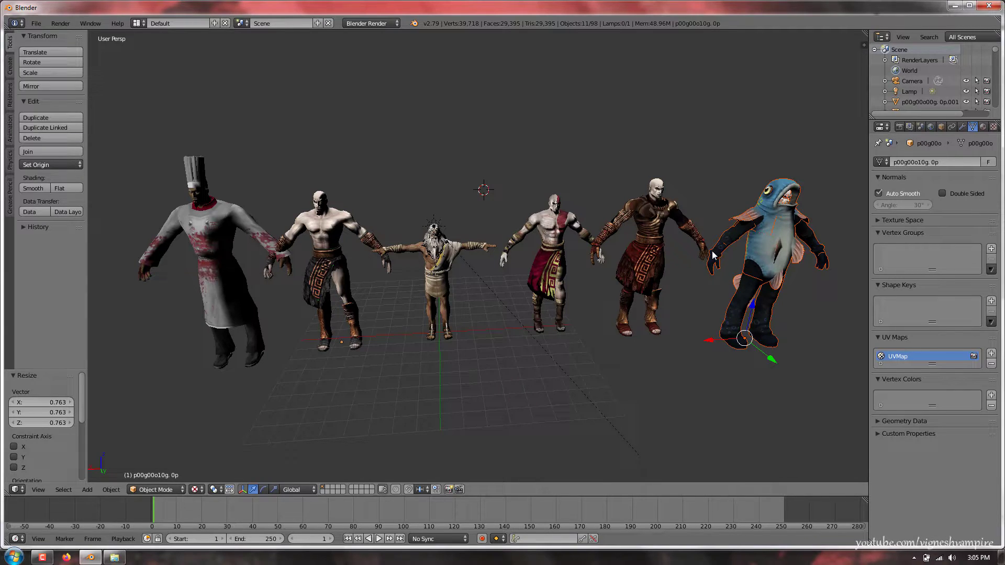
Step: Import the Wavefront file MDL_hero(6).obj from New folder
{"action": "left_click", "coordinate": [36, 24]}
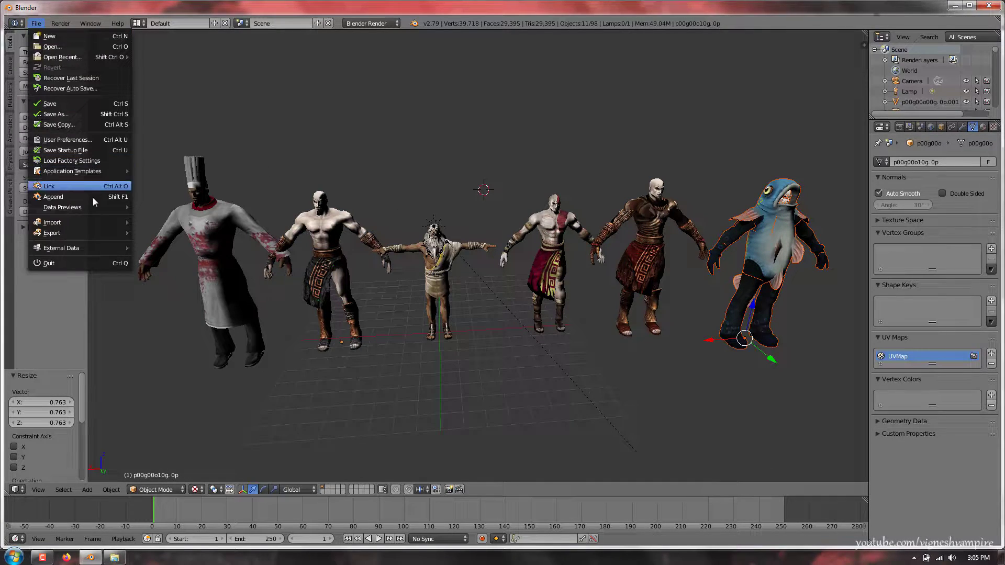
{"action": "mouse_move", "coordinate": [89, 222]}
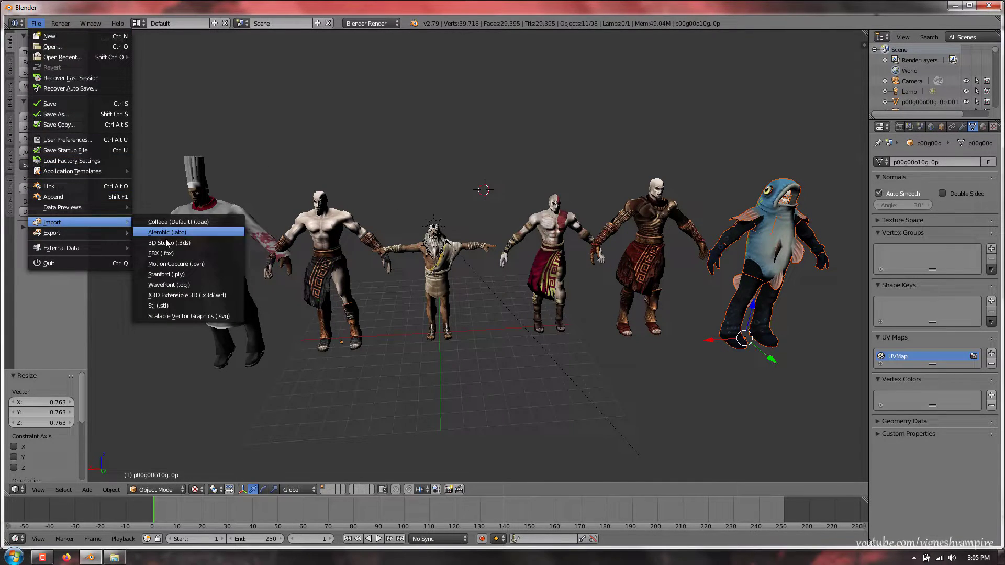
{"action": "left_click", "coordinate": [184, 285]}
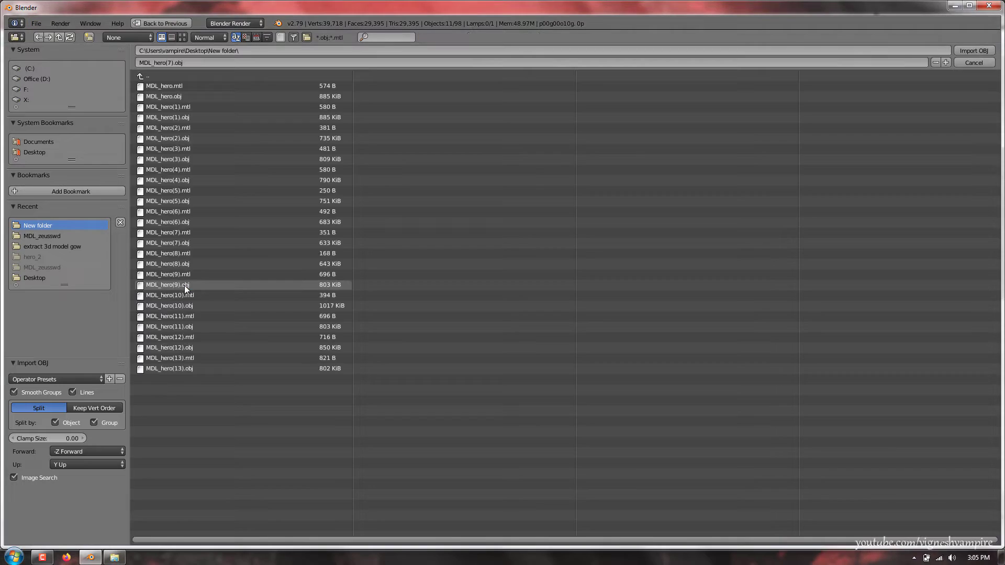
{"action": "double_click", "coordinate": [182, 223]}
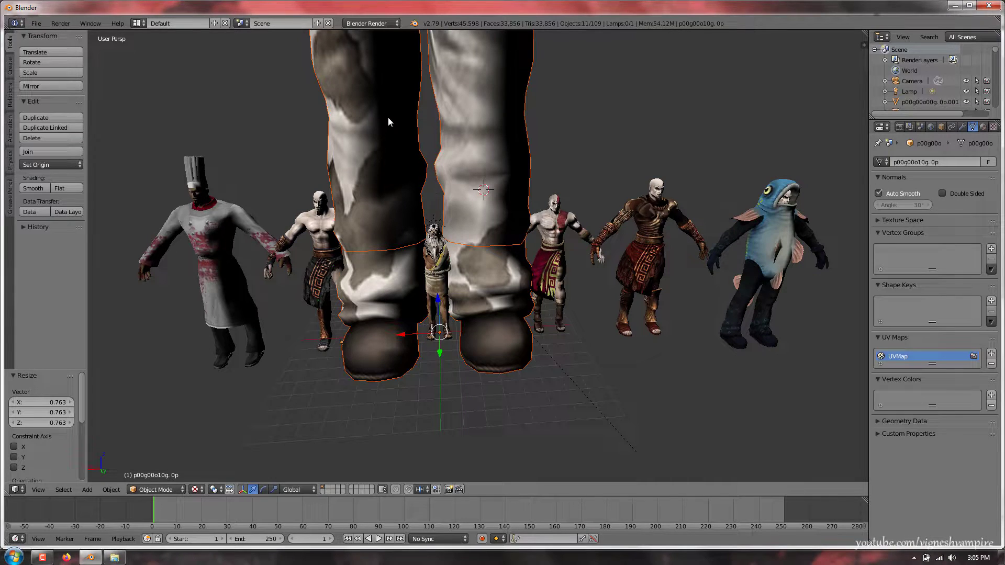
Step: Scale the cow-costume hero by 0.298 and move it beyond the chef, about 20 in X, -1.1 in Y and -1.5 in Z
{"action": "key", "text": "s"}
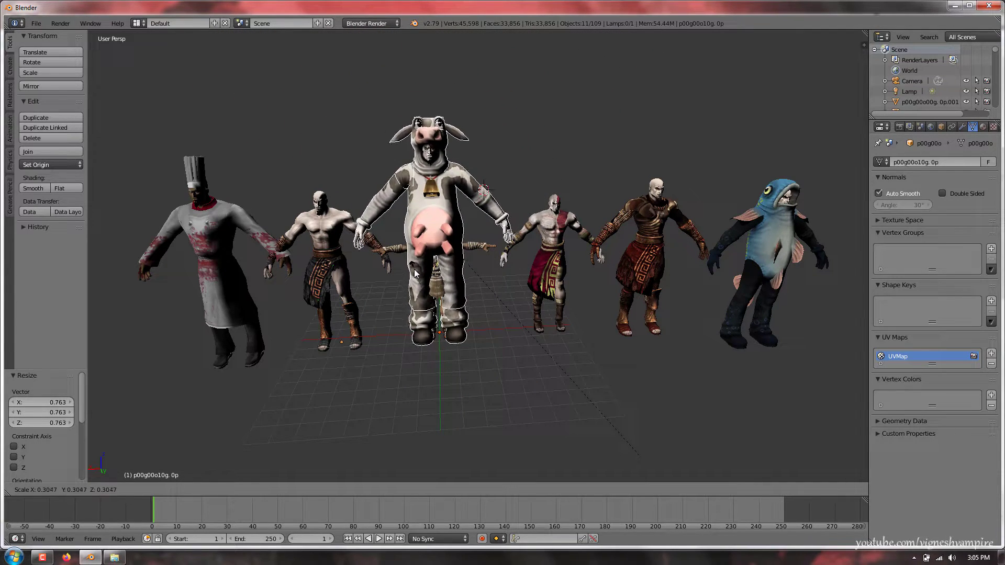
{"action": "left_click", "coordinate": [415, 274]}
{"action": "scroll", "coordinate": [433, 247], "scroll_direction": "down", "scroll_amount": 1}
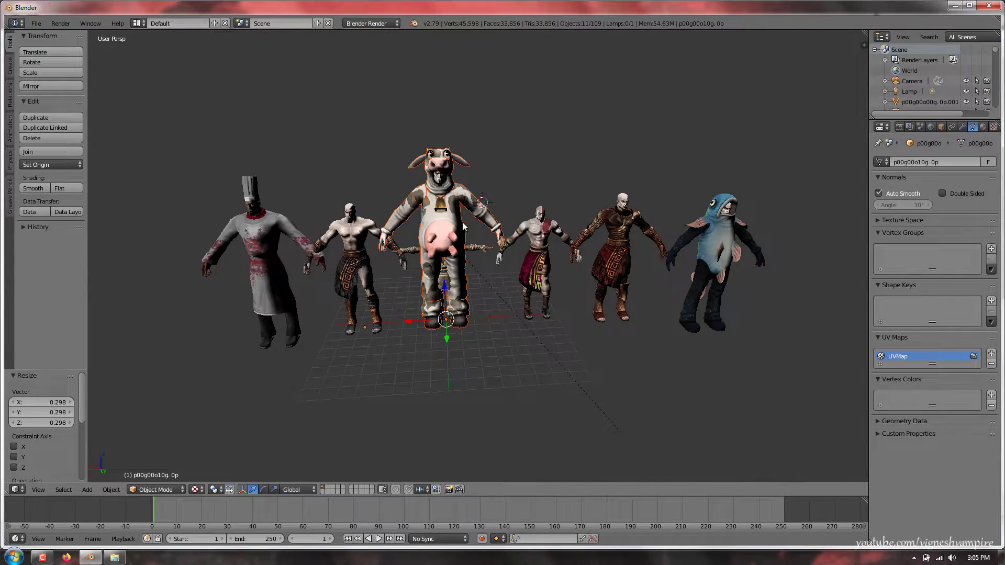
{"action": "key", "text": "g"}
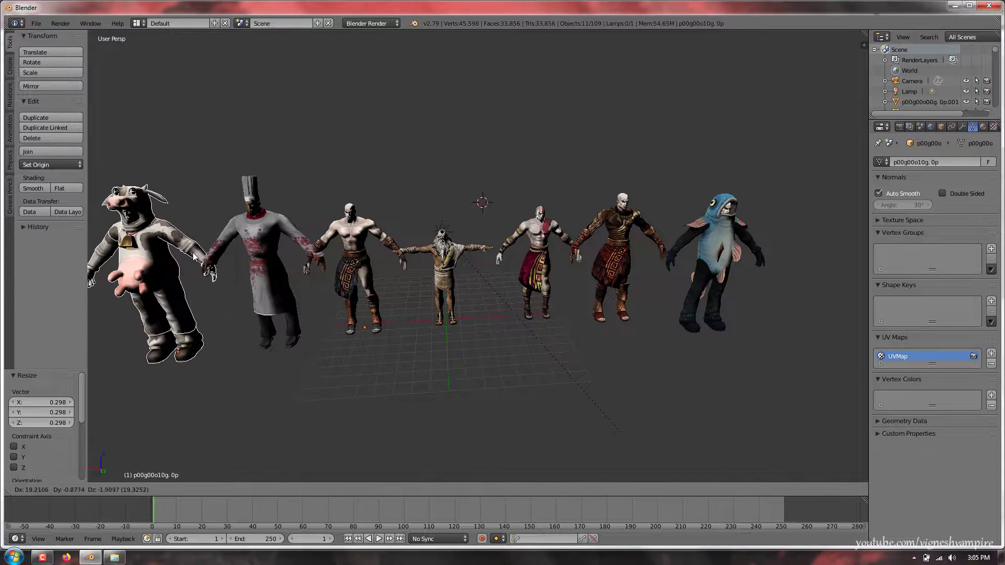
{"action": "left_click", "coordinate": [183, 252]}
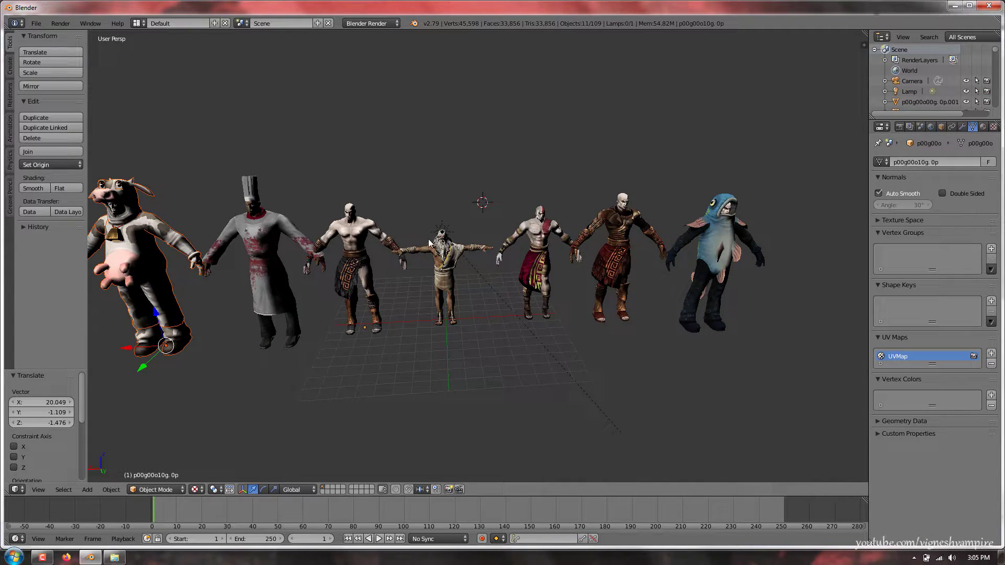
{"action": "right_click", "coordinate": [439, 259]}
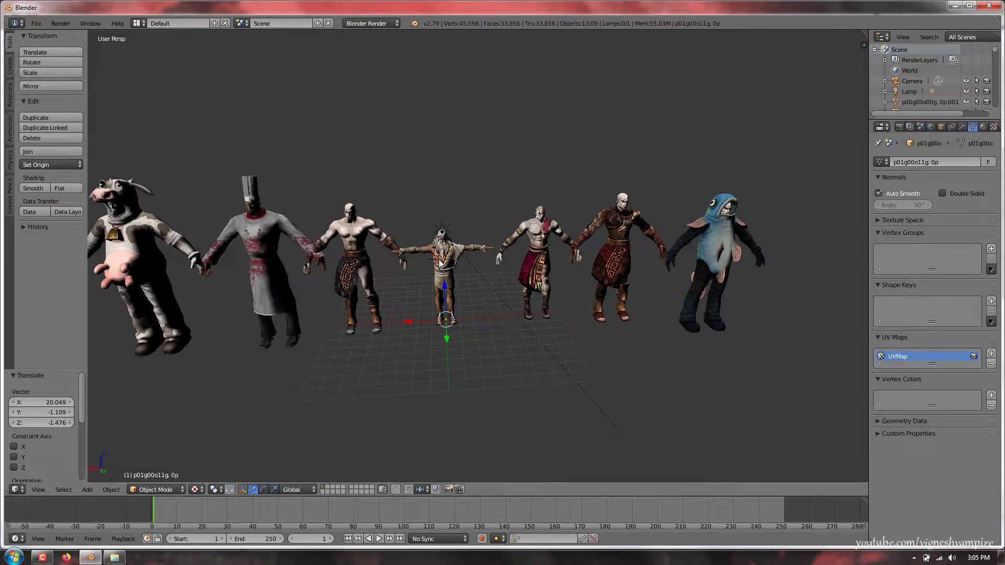
{"action": "key", "text": "s"}
{"action": "key", "text": "Escape"}
Step: Import the Wavefront file MDL_hero(4).obj from New folder, try scaling the hero, and delete it again
{"action": "left_click", "coordinate": [35, 23]}
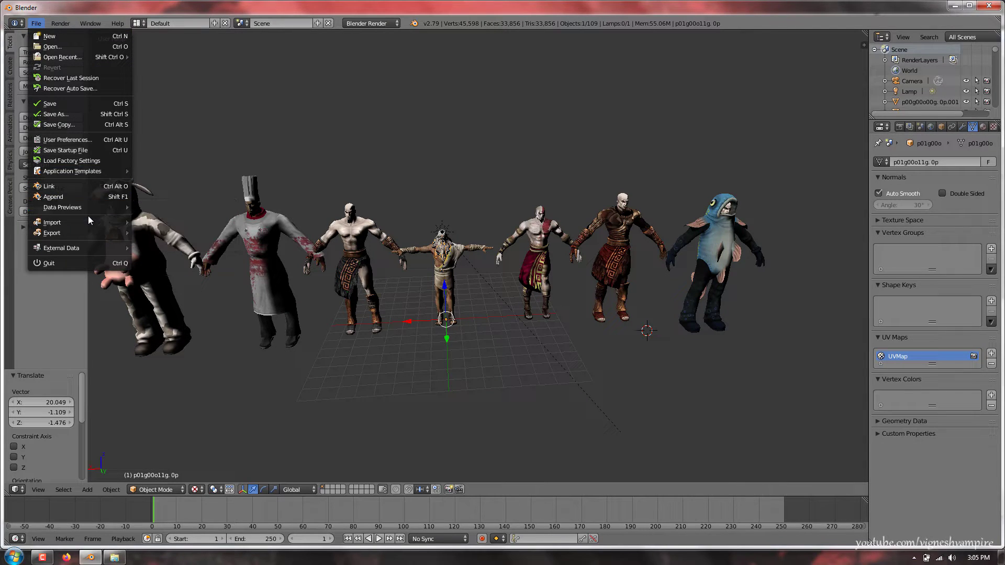
{"action": "mouse_move", "coordinate": [88, 220]}
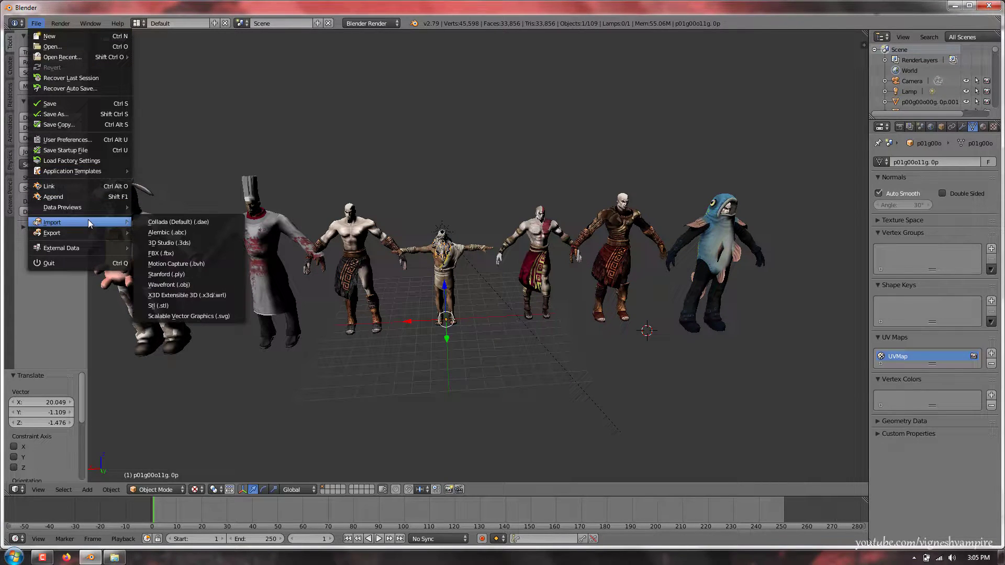
{"action": "left_click", "coordinate": [180, 285]}
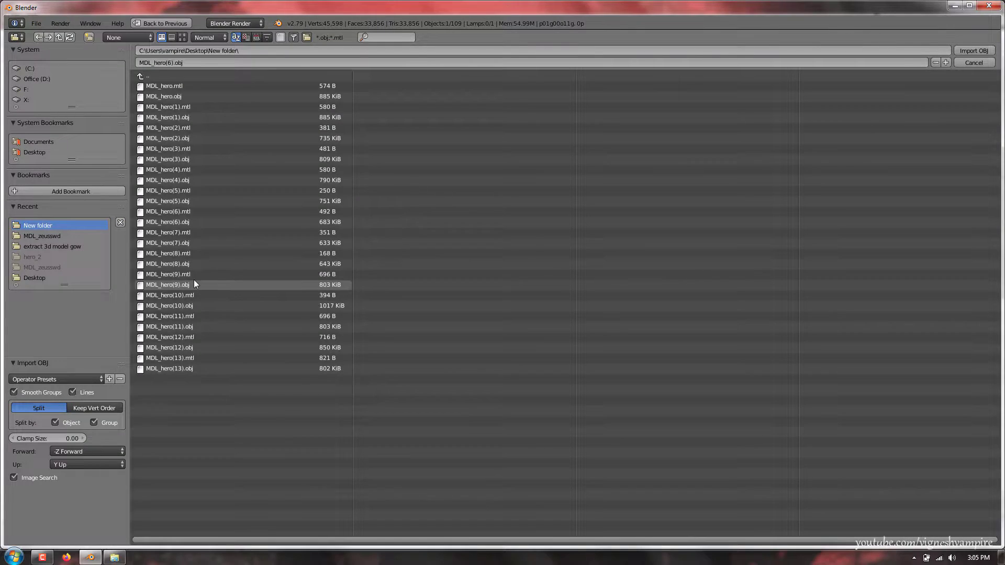
{"action": "double_click", "coordinate": [186, 181]}
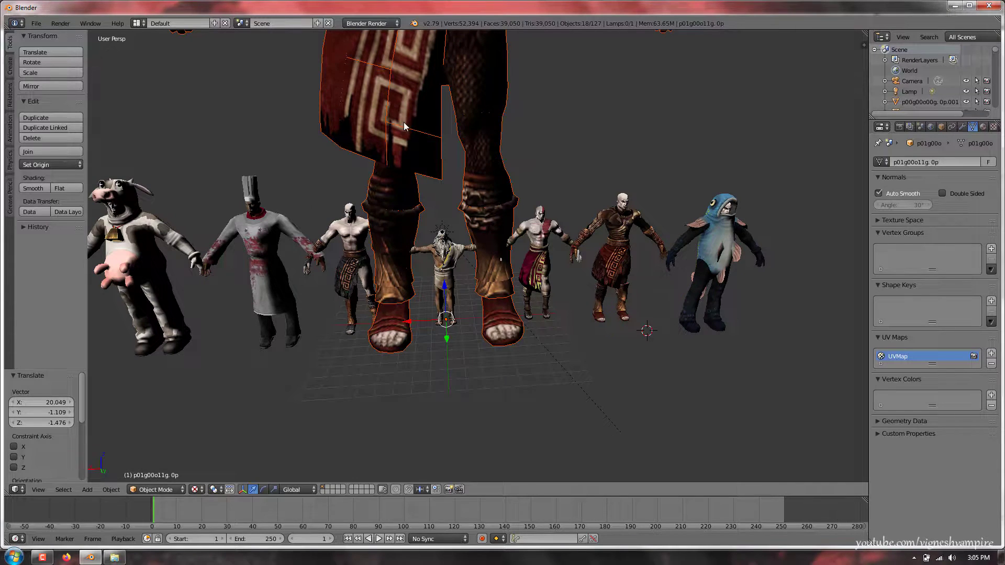
{"action": "scroll", "coordinate": [404, 126], "scroll_direction": "down", "scroll_amount": 2}
{"action": "key", "text": "s"}
{"action": "right_click", "coordinate": [435, 168]}
{"action": "key", "text": "Delete"}
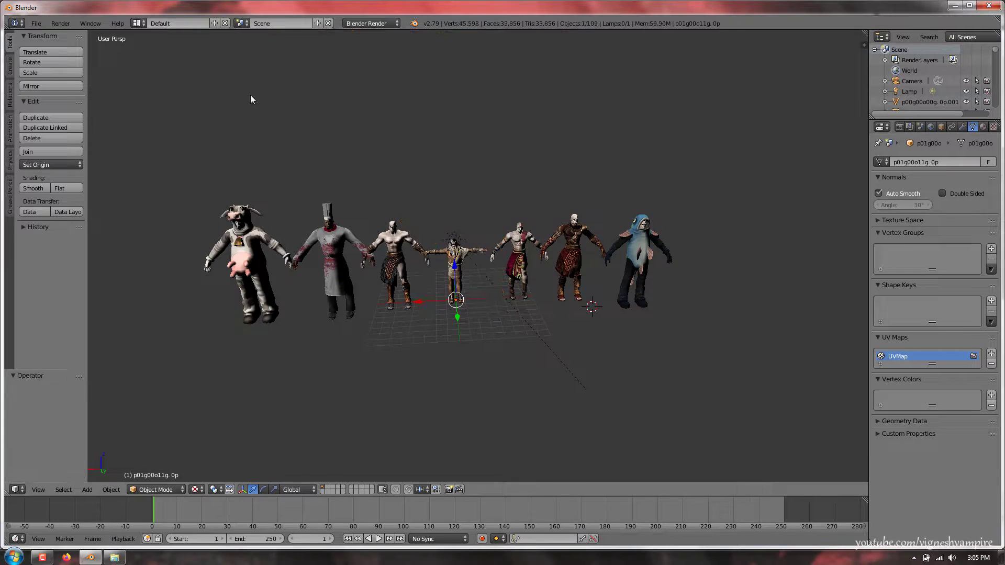
Step: Import the Wavefront file MDL_hero(3).obj from New folder
{"action": "left_click", "coordinate": [36, 23]}
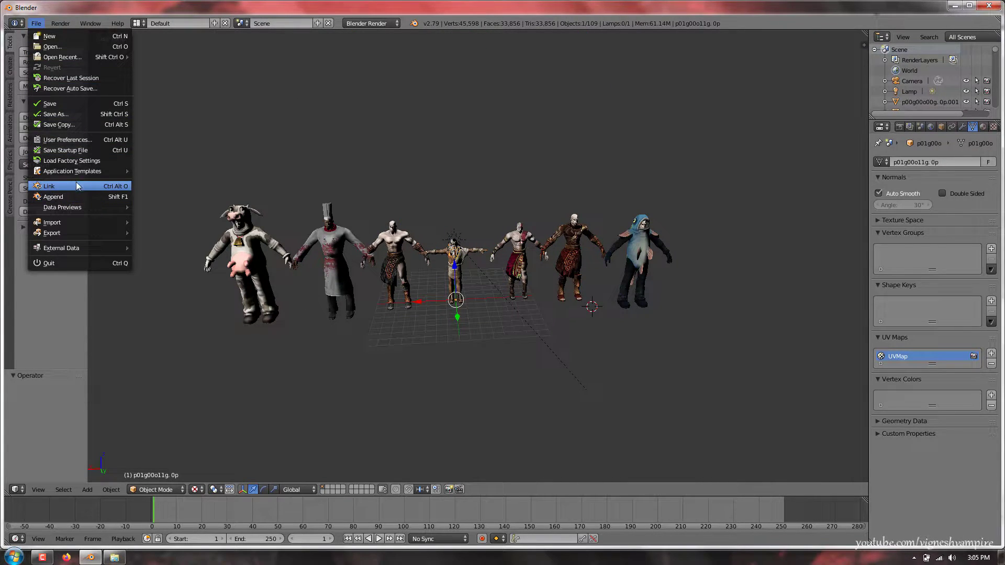
{"action": "mouse_move", "coordinate": [83, 223]}
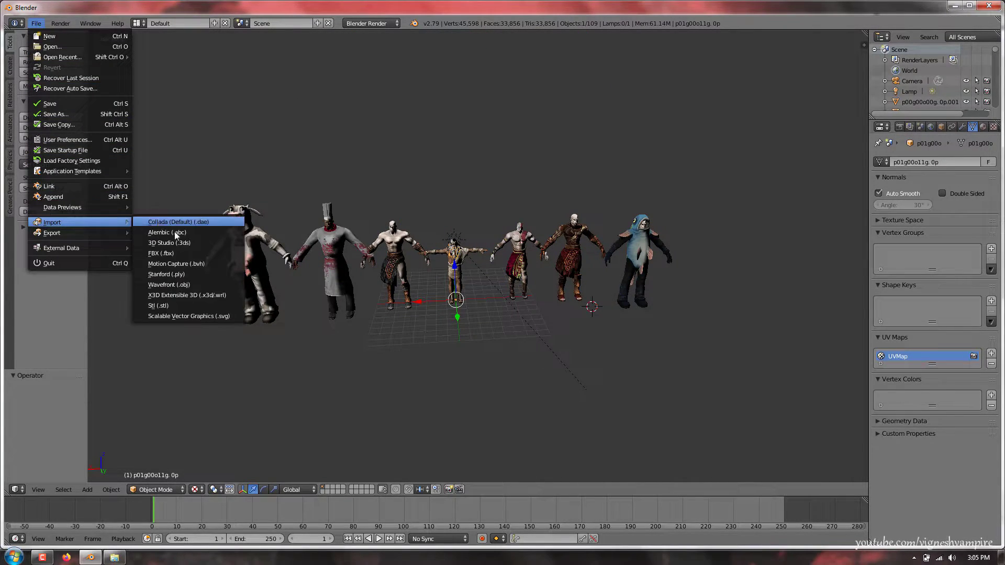
{"action": "left_click", "coordinate": [183, 285]}
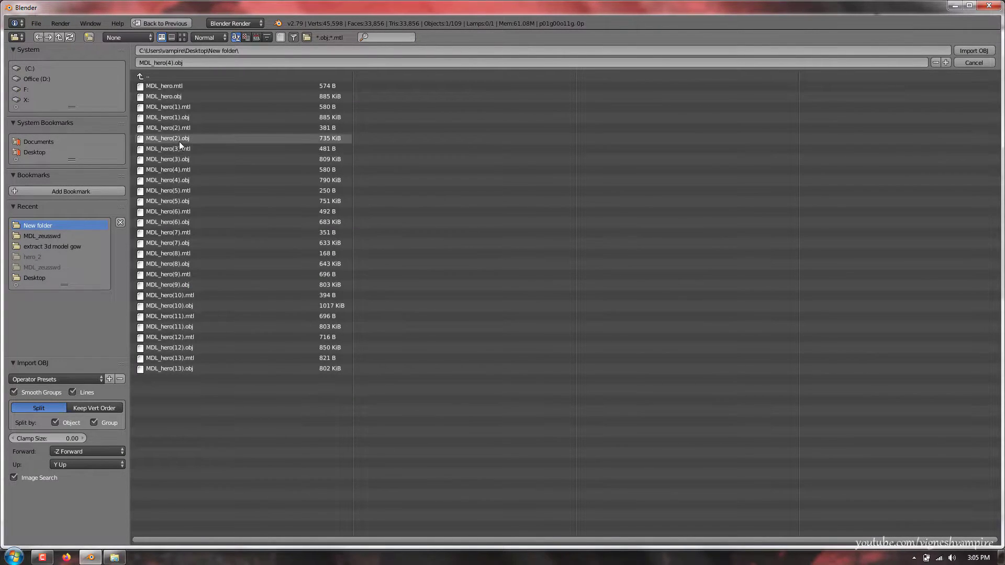
{"action": "double_click", "coordinate": [176, 157]}
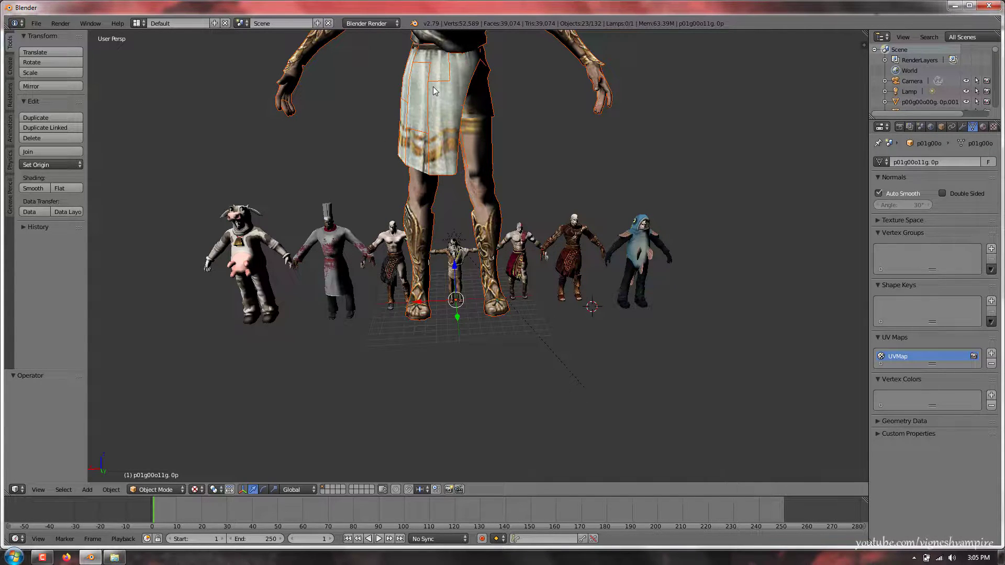
Step: Scale the white-tunic hero by 0.328 and move it beyond the fish-costume hero, about -24.2 in X and 2 in Y
{"action": "key", "text": "s"}
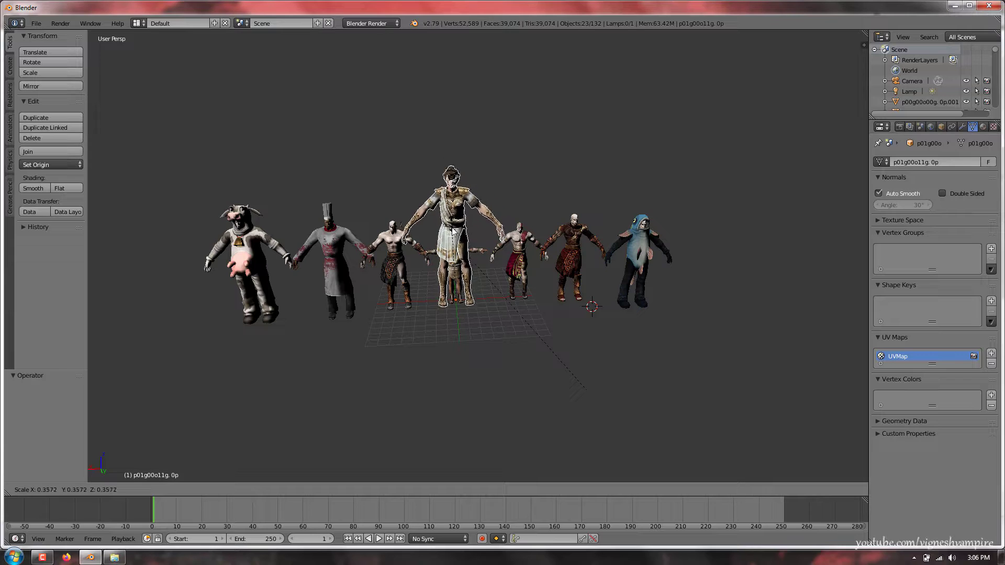
{"action": "left_click", "coordinate": [453, 233]}
{"action": "key", "text": "g"}
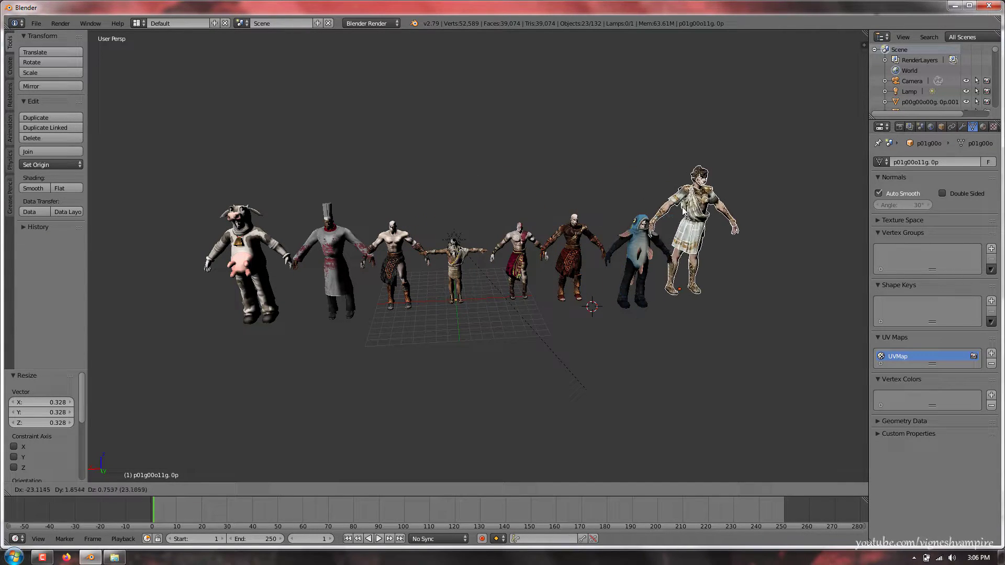
{"action": "left_click", "coordinate": [692, 218]}
Step: Examine the textured hero models up close along the whole line-up
{"action": "scroll", "coordinate": [248, 216], "scroll_direction": "up", "scroll_amount": 3}
{"action": "scroll", "coordinate": [227, 205], "scroll_direction": "up", "scroll_amount": 2}
{"action": "scroll", "coordinate": [235, 209], "scroll_direction": "down", "scroll_amount": 2}
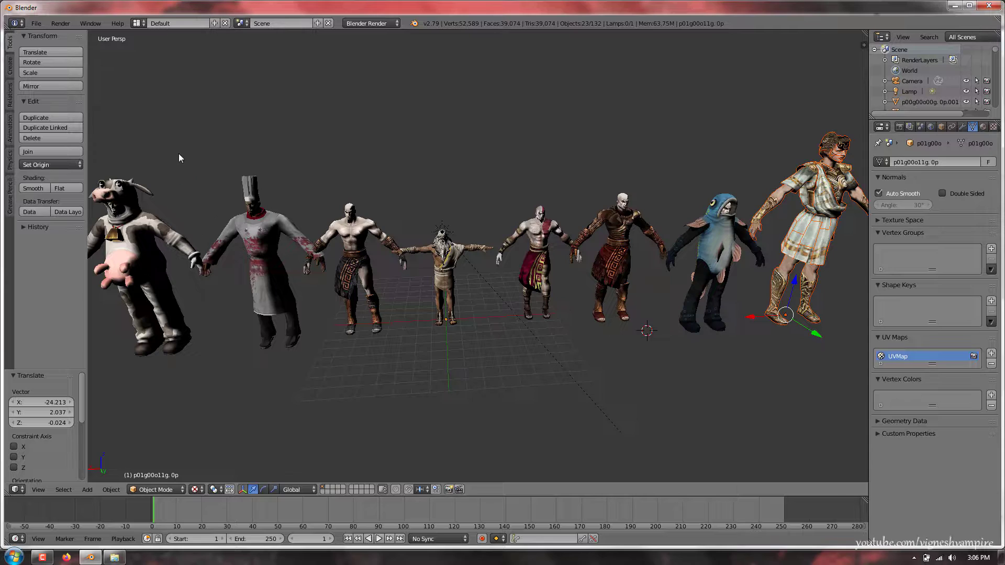
{"action": "middle_click_drag", "start_coordinate": [133, 143], "coordinate": [336, 139], "text": "shift"}
{"action": "scroll", "coordinate": [331, 226], "scroll_direction": "up", "scroll_amount": 3}
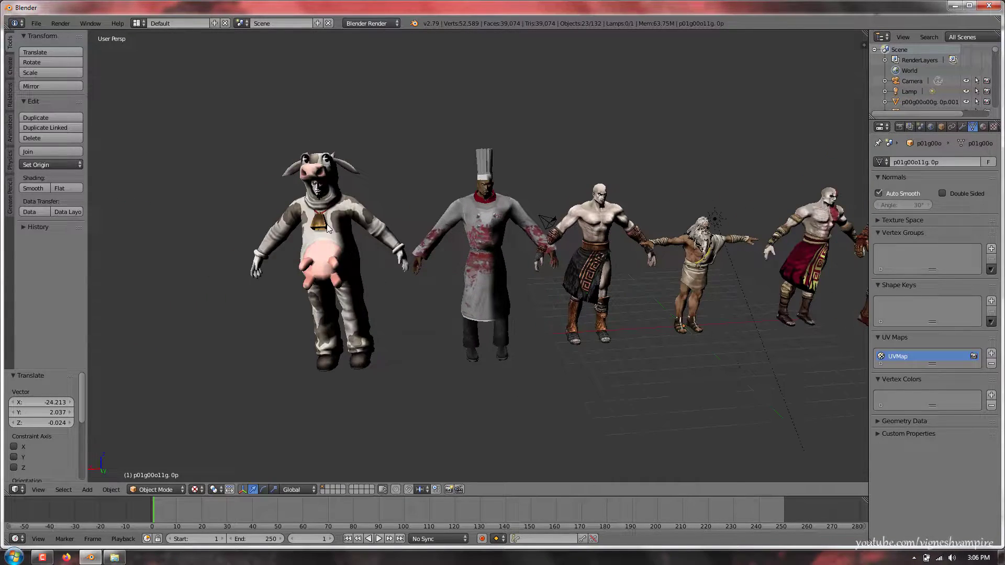
{"action": "middle_click_drag", "start_coordinate": [606, 216], "coordinate": [431, 224], "text": "shift"}
{"action": "middle_click_drag", "start_coordinate": [650, 224], "coordinate": [492, 228], "text": "shift"}
{"action": "middle_click_drag", "start_coordinate": [642, 228], "coordinate": [563, 255], "text": "shift"}
{"action": "scroll", "coordinate": [147, 313], "scroll_direction": "up", "scroll_amount": 2}
{"action": "middle_click_drag", "start_coordinate": [359, 273], "coordinate": [645, 229], "text": "shift"}
{"action": "middle_click_drag", "start_coordinate": [289, 266], "coordinate": [126, 250], "text": "shift"}
{"action": "scroll", "coordinate": [199, 283], "scroll_direction": "down", "scroll_amount": 5}
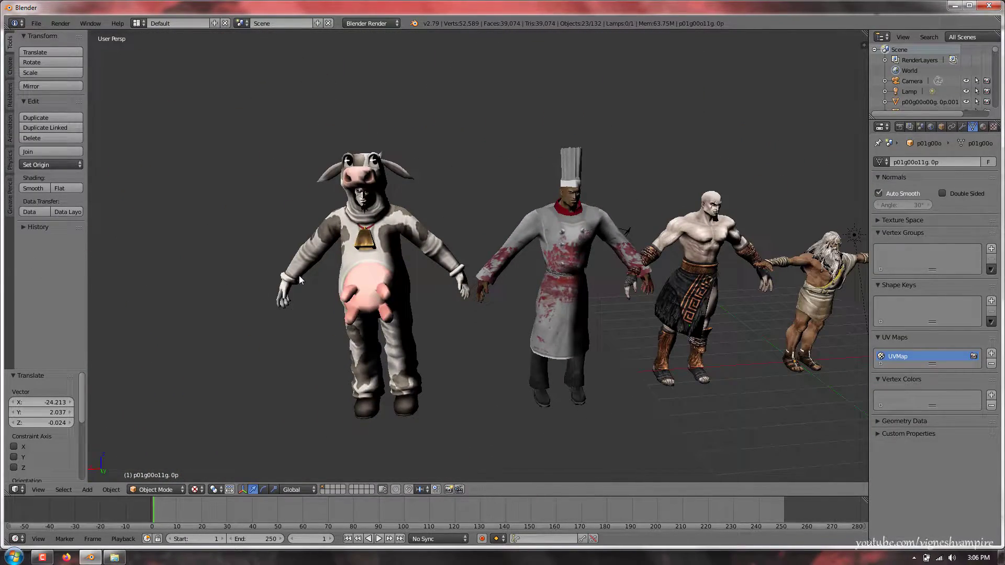
{"action": "scroll", "coordinate": [340, 278], "scroll_direction": "down", "scroll_amount": 2}
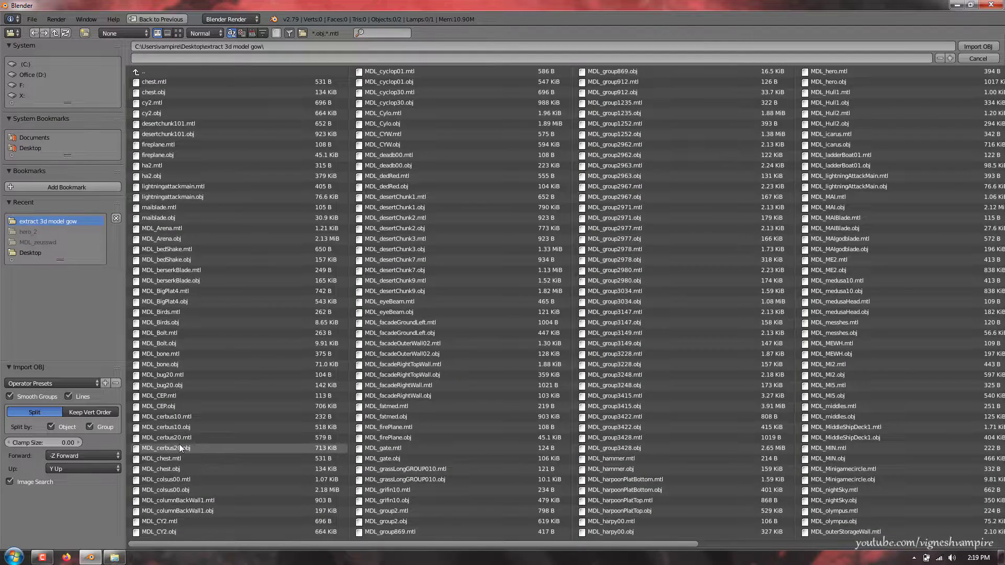
Step: Import the Wavefront file MDL_cerbus20.obj and scale the three-headed beast by 0.086
{"action": "left_click", "coordinate": [178, 447]}
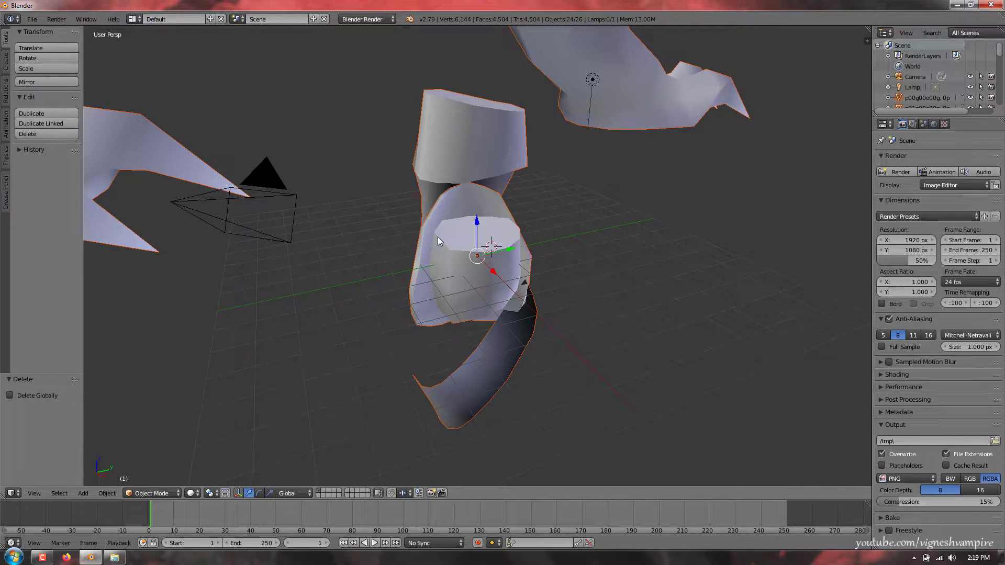
{"action": "scroll", "coordinate": [439, 241], "scroll_direction": "down", "scroll_amount": 13}
{"action": "middle_click_drag", "start_coordinate": [547, 170], "coordinate": [568, 144]}
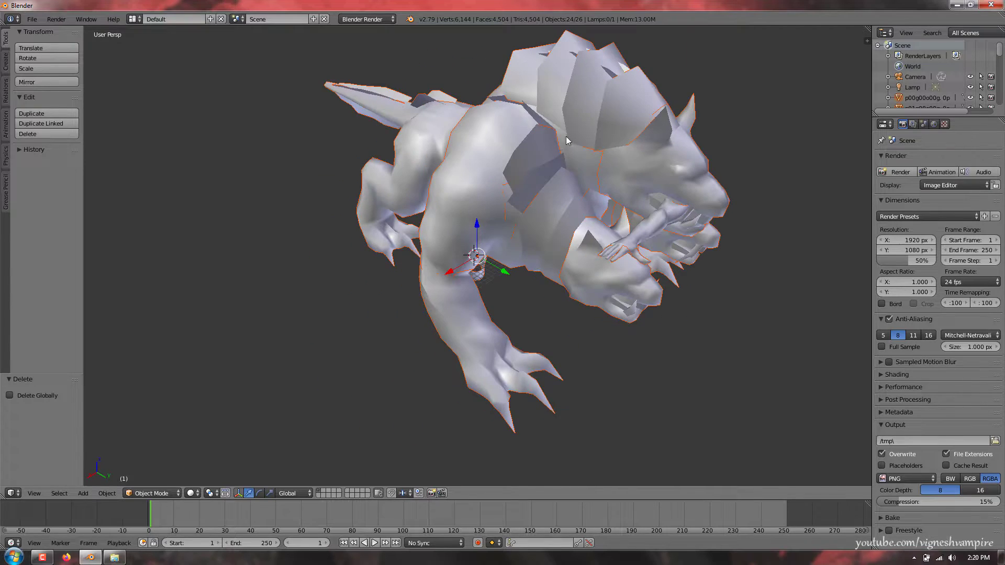
{"action": "key", "text": "s"}
{"action": "left_click", "coordinate": [484, 245]}
{"action": "scroll", "coordinate": [621, 236], "scroll_direction": "up", "scroll_amount": 9}
{"action": "middle_click_drag", "start_coordinate": [634, 161], "coordinate": [539, 210]}
{"action": "scroll", "coordinate": [539, 210], "scroll_direction": "up", "scroll_amount": 3}
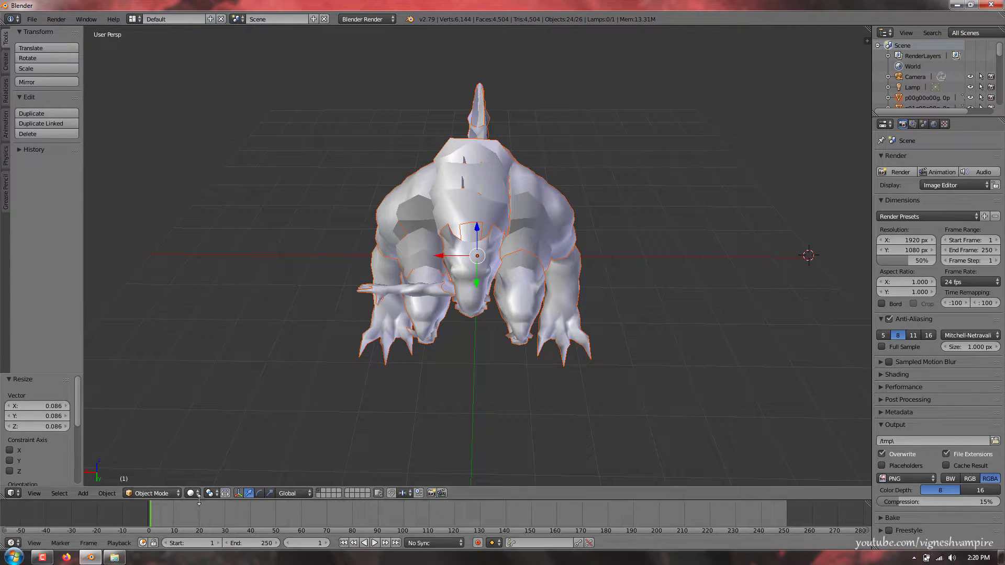
Step: Set the viewport shading to Texture for the Cerberus model
{"action": "left_click", "coordinate": [196, 495]}
{"action": "left_click", "coordinate": [218, 438]}
{"action": "left_click", "coordinate": [193, 494]}
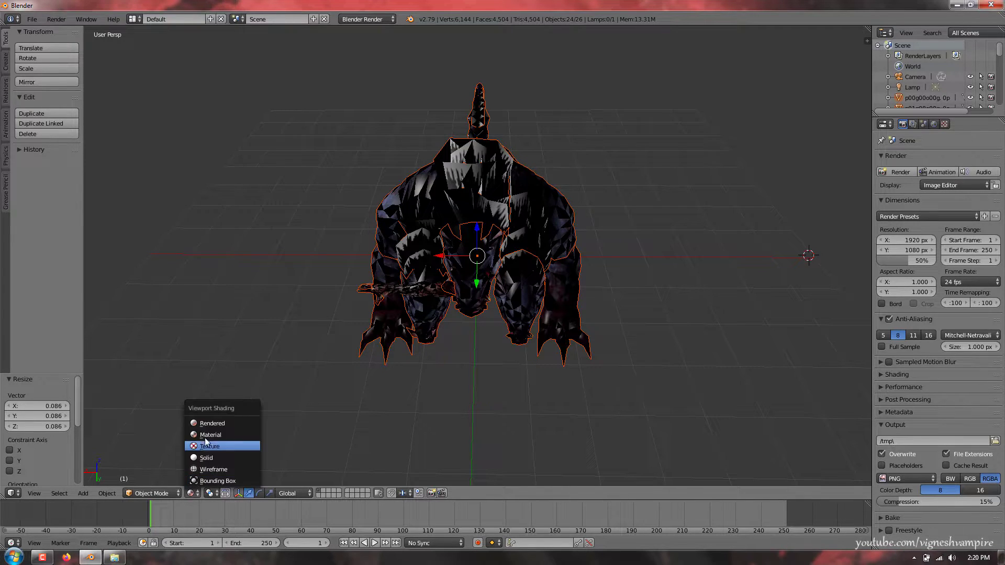
{"action": "left_click", "coordinate": [205, 449]}
Step: Move the lamp to the Cerberus, about -5.3 in X, 2.2 in Y and -2.3 in Z
{"action": "middle_click_drag", "start_coordinate": [204, 451], "coordinate": [320, 134]}
{"action": "left_click", "coordinate": [313, 91]}
{"action": "key", "text": "g"}
{"action": "right_click", "coordinate": [325, 98]}
{"action": "left_click", "coordinate": [309, 93]}
{"action": "right_click", "coordinate": [310, 93]}
{"action": "key", "text": "g"}
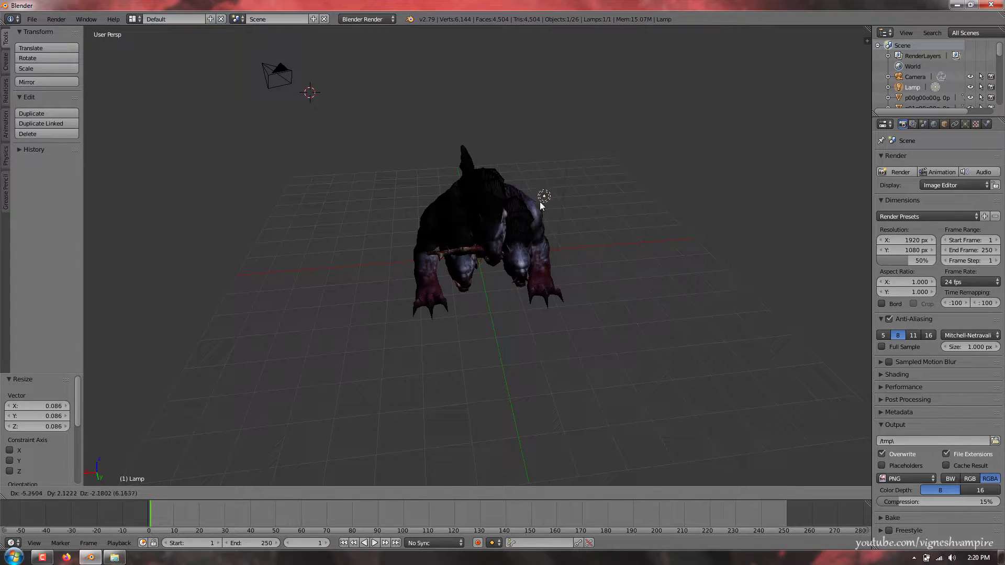
{"action": "left_click", "coordinate": [590, 215]}
Step: Open the lamp's settings and examine the textured Cerberus model from several distances and angles
{"action": "left_click", "coordinate": [965, 124]}
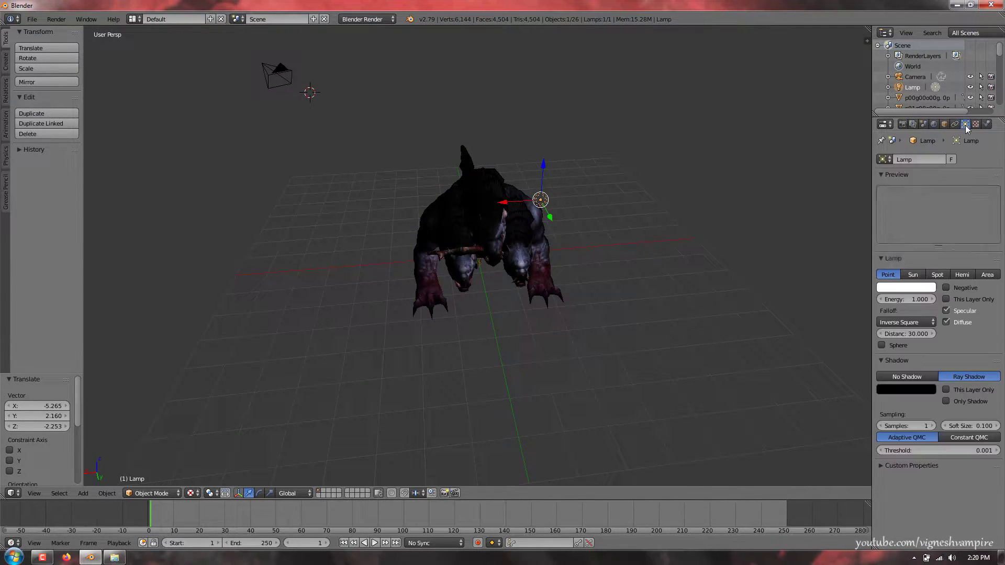
{"action": "scroll", "coordinate": [575, 293], "scroll_direction": "up", "scroll_amount": 5}
{"action": "middle_click_drag", "start_coordinate": [560, 312], "coordinate": [514, 308]}
{"action": "scroll", "coordinate": [514, 310], "scroll_direction": "down", "scroll_amount": 4}
{"action": "scroll", "coordinate": [518, 315], "scroll_direction": "up", "scroll_amount": 2}
{"action": "scroll", "coordinate": [547, 312], "scroll_direction": "down", "scroll_amount": 3}
Step: Discard the current model by reloading the start-up file, and delete the default cube
{"action": "key", "text": "a"}
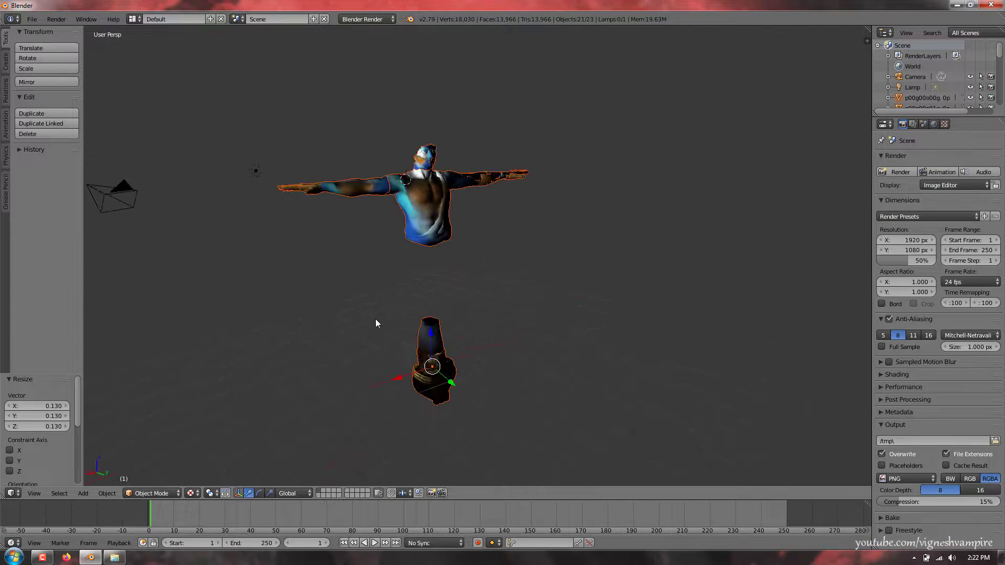
{"action": "middle_click_drag", "start_coordinate": [375, 319], "coordinate": [343, 333]}
{"action": "left_click", "coordinate": [32, 20]}
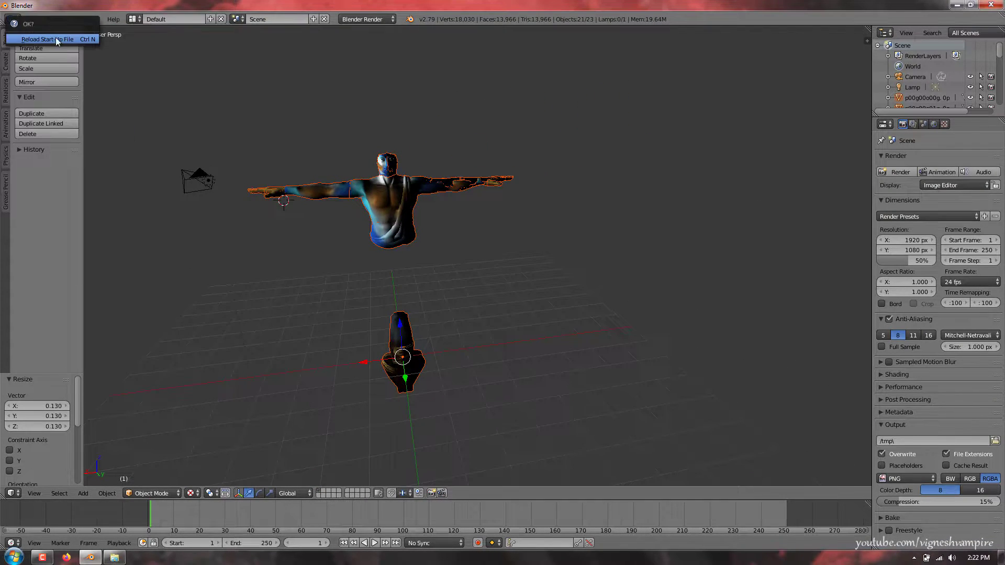
{"action": "left_click", "coordinate": [40, 33]}
{"action": "left_click", "coordinate": [40, 33]}
{"action": "left_click", "coordinate": [32, 20]}
{"action": "double_click", "coordinate": [181, 218]}
{"action": "key", "text": "x"}
{"action": "left_click", "coordinate": [488, 251]}
Step: Import another Wavefront OBJ model from the extract 3d model gow folder on the desktop
{"action": "left_click", "coordinate": [32, 19]}
{"action": "mouse_move", "coordinate": [108, 218]}
{"action": "left_click", "coordinate": [157, 280]}
{"action": "left_click", "coordinate": [26, 149]}
{"action": "double_click", "coordinate": [202, 82]}
{"action": "left_click_drag", "start_coordinate": [215, 545], "coordinate": [439, 544]}
{"action": "double_click", "coordinate": [287, 467]}
Step: Scale the newly imported model down to fit the grid
{"action": "scroll", "coordinate": [597, 313], "scroll_direction": "down", "scroll_amount": 6}
{"action": "middle_click_drag", "start_coordinate": [659, 298], "coordinate": [534, 275]}
{"action": "key", "text": "s"}
{"action": "left_click", "coordinate": [479, 262]}
{"action": "scroll", "coordinate": [476, 273], "scroll_direction": "up", "scroll_amount": 10}
Step: Reposition the imported model and display it with its textures in the viewport
{"action": "key", "text": "g"}
{"action": "left_click", "coordinate": [546, 144]}
{"action": "middle_click_drag", "start_coordinate": [546, 143], "coordinate": [581, 133]}
{"action": "mouse_move", "coordinate": [581, 133]}
{"action": "middle_mouse_down", "text": "shift"}
{"action": "mouse_move", "coordinate": [555, 194]}
{"action": "mouse_move", "coordinate": [450, 238]}
{"action": "middle_mouse_up", "text": "shift"}
{"action": "left_click", "coordinate": [193, 493]}
{"action": "left_click", "coordinate": [210, 435]}
Step: Reload the start-up file and delete its default cube
{"action": "key", "text": "ctrl+n"}
{"action": "left_click", "coordinate": [448, 242]}
{"action": "key", "text": "Delete"}
{"action": "left_click", "coordinate": [474, 251]}
Step: Import the Wavefront file MDL_ME2.obj from the extract 3d model gow folder on the desktop
{"action": "left_click", "coordinate": [32, 19]}
{"action": "mouse_move", "coordinate": [52, 218]}
{"action": "left_click", "coordinate": [157, 283]}
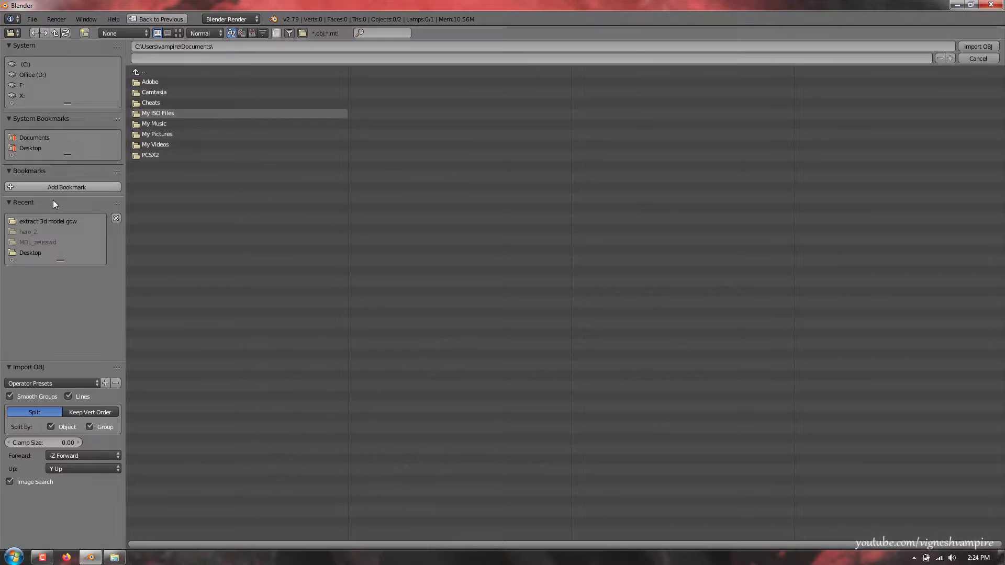
{"action": "left_click", "coordinate": [32, 148]}
{"action": "left_click", "coordinate": [210, 82]}
{"action": "scroll", "coordinate": [560, 471], "scroll_direction": "down", "scroll_amount": 8}
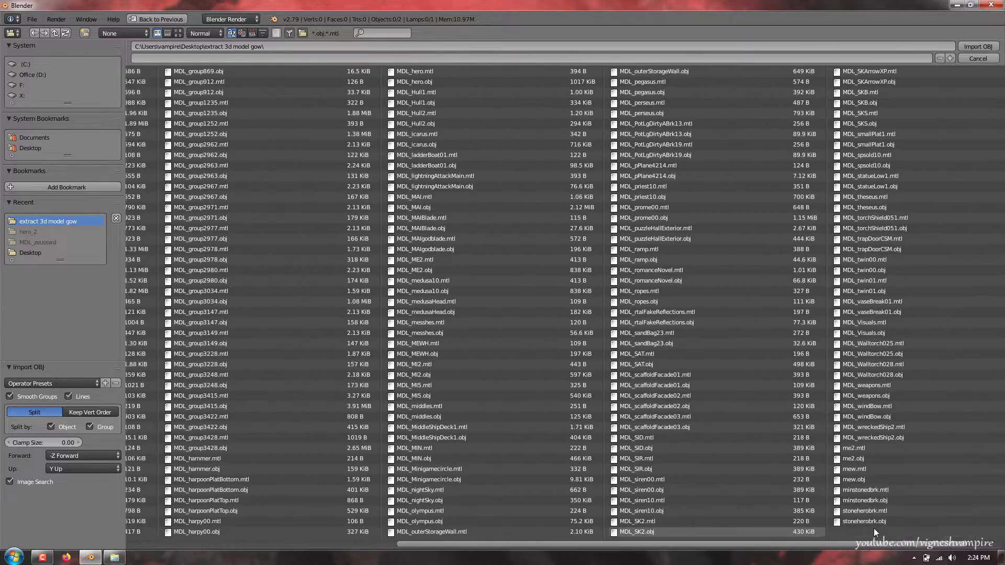
{"action": "double_click", "coordinate": [379, 271]}
Step: Scale the gorgon model down to fit the grid and display it with its textures in the viewport
{"action": "middle_click_drag", "start_coordinate": [462, 128], "coordinate": [464, 209], "text": "shift"}
{"action": "key", "text": "s"}
{"action": "left_click", "coordinate": [470, 358]}
{"action": "scroll", "coordinate": [470, 358], "scroll_direction": "up", "scroll_amount": 5}
{"action": "middle_click_drag", "start_coordinate": [470, 358], "coordinate": [495, 157], "text": "shift"}
{"action": "scroll", "coordinate": [561, 227], "scroll_direction": "up", "scroll_amount": 5}
{"action": "scroll", "coordinate": [561, 228], "scroll_direction": "up", "scroll_amount": 3}
{"action": "middle_click_drag", "start_coordinate": [561, 227], "coordinate": [582, 233]}
{"action": "left_click", "coordinate": [193, 493]}
{"action": "left_click", "coordinate": [210, 431]}
{"action": "scroll", "coordinate": [527, 312], "scroll_direction": "down", "scroll_amount": 2}
Step: Move the lamp above the gorgon, about -2.8 in X, -1.4 in Y and 0.6 in Z
{"action": "left_click", "coordinate": [318, 82]}
{"action": "right_click", "coordinate": [318, 83]}
{"action": "key", "text": "g"}
{"action": "left_click", "coordinate": [457, 50]}
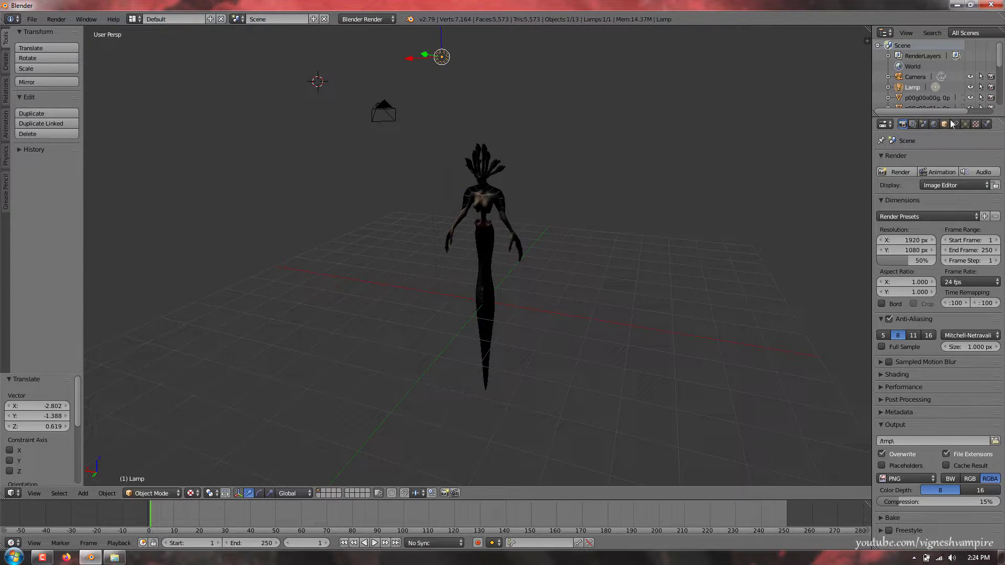
Step: Change the lamp type to Sun and lower the lamp about 2.9 in Z
{"action": "left_click", "coordinate": [965, 124]}
{"action": "left_click", "coordinate": [910, 275]}
{"action": "scroll", "coordinate": [501, 180], "scroll_direction": "up", "scroll_amount": 3}
{"action": "middle_click_drag", "start_coordinate": [501, 173], "coordinate": [388, 225], "text": "shift"}
{"action": "scroll", "coordinate": [488, 235], "scroll_direction": "down", "scroll_amount": 2}
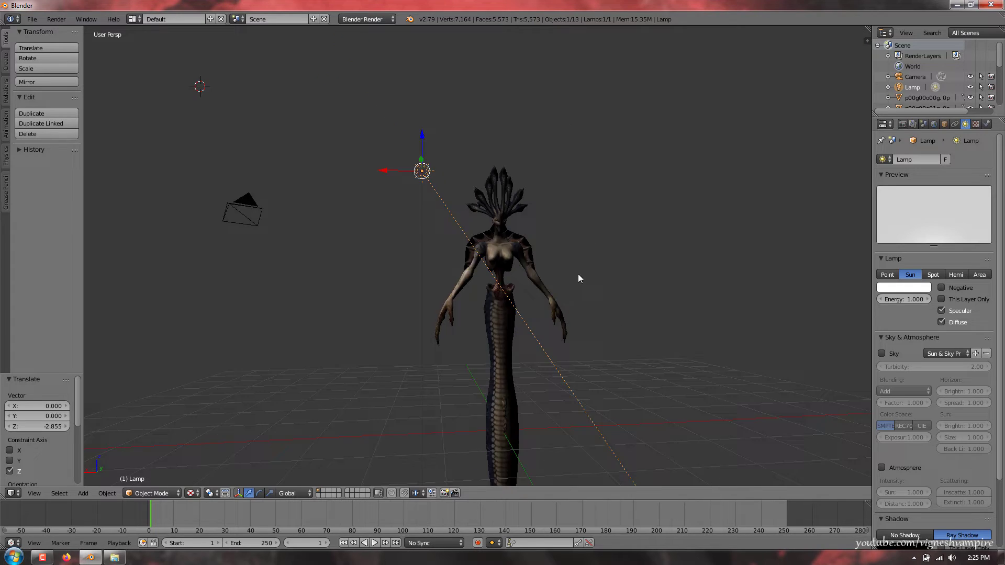
Step: Start again from the start-up file and remove the default cube
{"action": "key", "text": "ctrl+n"}
{"action": "left_click", "coordinate": [511, 276]}
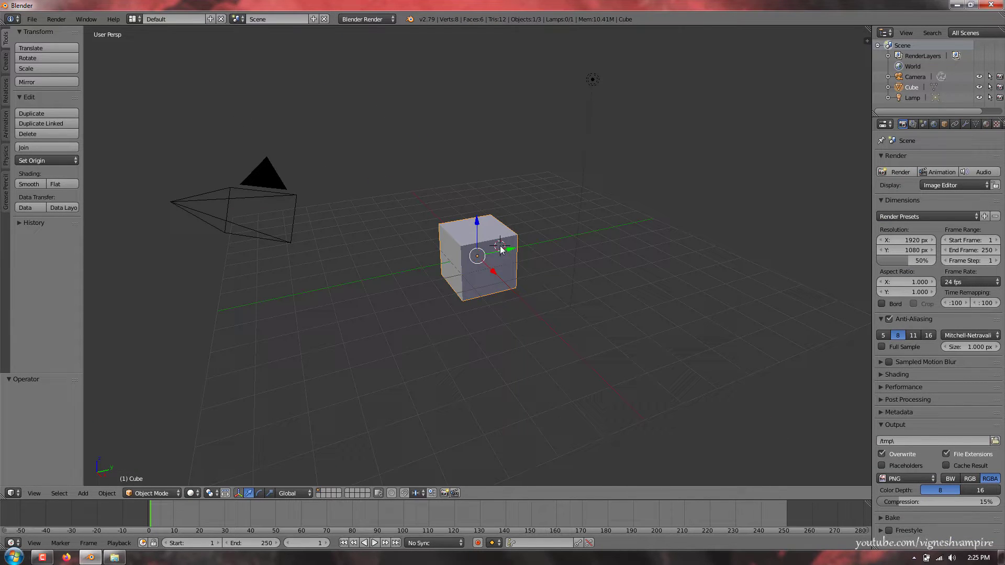
{"action": "key", "text": "Delete"}
Step: Import the Wavefront file MDL_MiddleShipDeck1.obj from the extract 3d model gow folder
{"action": "left_click", "coordinate": [33, 21]}
{"action": "mouse_move", "coordinate": [84, 217]}
{"action": "left_click", "coordinate": [157, 281]}
{"action": "left_click", "coordinate": [62, 221]}
{"action": "scroll", "coordinate": [570, 388], "scroll_direction": "down", "scroll_amount": 20}
{"action": "scroll", "coordinate": [386, 379], "scroll_direction": "down", "scroll_amount": 1}
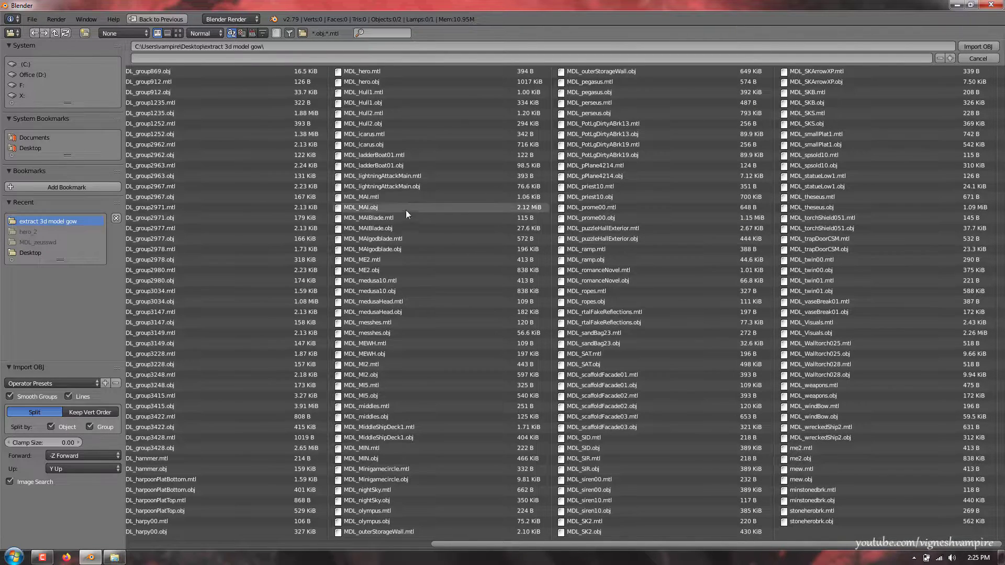
{"action": "double_click", "coordinate": [381, 438]}
Step: Scale the imported ship deck by 0.616
{"action": "scroll", "coordinate": [623, 403], "scroll_direction": "down", "scroll_amount": 4}
{"action": "middle_click_drag", "start_coordinate": [545, 426], "coordinate": [576, 366]}
{"action": "middle_click_drag", "start_coordinate": [565, 360], "coordinate": [487, 272], "text": "shift"}
{"action": "left_click", "coordinate": [486, 273]}
{"action": "key", "text": "s"}
{"action": "left_click", "coordinate": [400, 172]}
{"action": "scroll", "coordinate": [377, 155], "scroll_direction": "up", "scroll_amount": 3}
{"action": "middle_click_drag", "start_coordinate": [310, 108], "coordinate": [446, 268], "text": "shift"}
{"action": "scroll", "coordinate": [501, 293], "scroll_direction": "up", "scroll_amount": 10}
{"action": "scroll", "coordinate": [526, 333], "scroll_direction": "down", "scroll_amount": 3}
{"action": "middle_click_drag", "start_coordinate": [526, 333], "coordinate": [521, 308]}
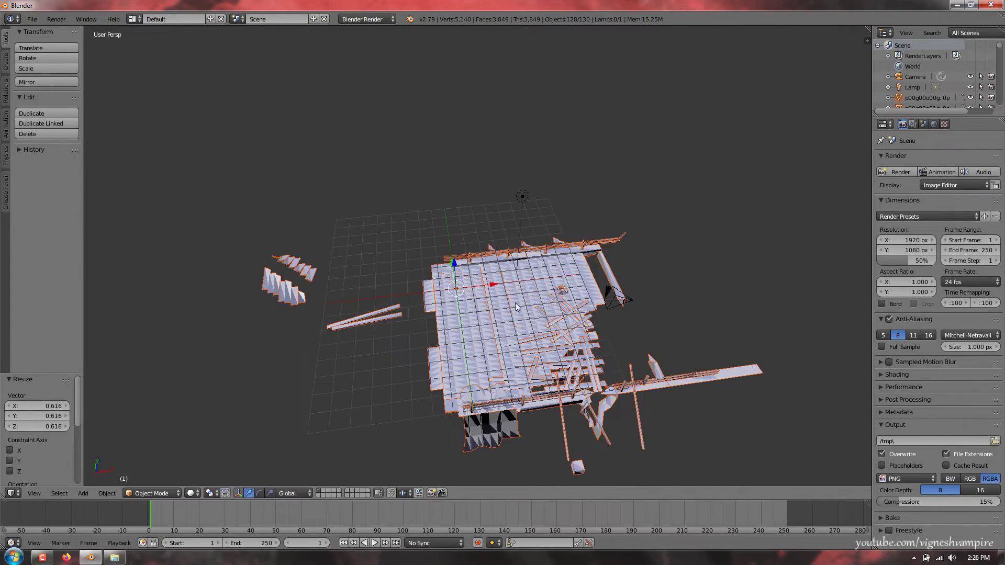
Step: Move the imported ship deck about -4.3 in X, 4.7 in Y and 4.1 in Z
{"action": "key", "text": "g"}
{"action": "left_click", "coordinate": [435, 212]}
{"action": "scroll", "coordinate": [430, 215], "scroll_direction": "down", "scroll_amount": 12}
{"action": "middle_click_drag", "start_coordinate": [429, 214], "coordinate": [268, 269]}
{"action": "scroll", "coordinate": [446, 276], "scroll_direction": "up", "scroll_amount": 8}
{"action": "scroll", "coordinate": [444, 272], "scroll_direction": "up", "scroll_amount": 5}
{"action": "middle_click_drag", "start_coordinate": [444, 272], "coordinate": [417, 203], "text": "shift"}
{"action": "left_click", "coordinate": [489, 275]}
{"action": "middle_click_drag", "start_coordinate": [481, 280], "coordinate": [490, 281]}
{"action": "left_click", "coordinate": [577, 314]}
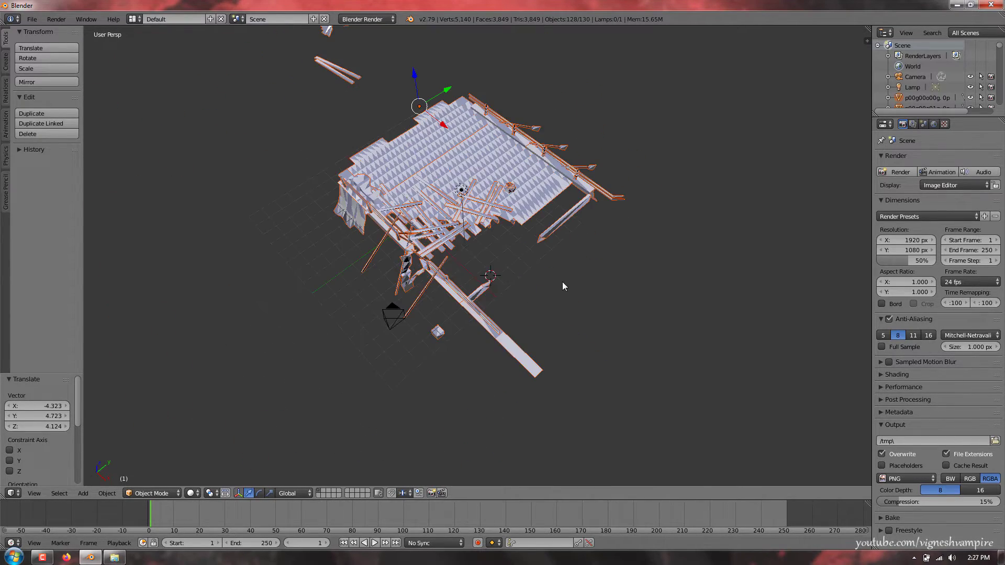
Step: Switch the viewport shading to Material and reposition the textured ship deck
{"action": "left_click", "coordinate": [195, 493]}
{"action": "left_click", "coordinate": [215, 445]}
{"action": "left_click", "coordinate": [196, 493]}
{"action": "left_click", "coordinate": [208, 434]}
{"action": "middle_click_drag", "start_coordinate": [449, 192], "coordinate": [610, 146]}
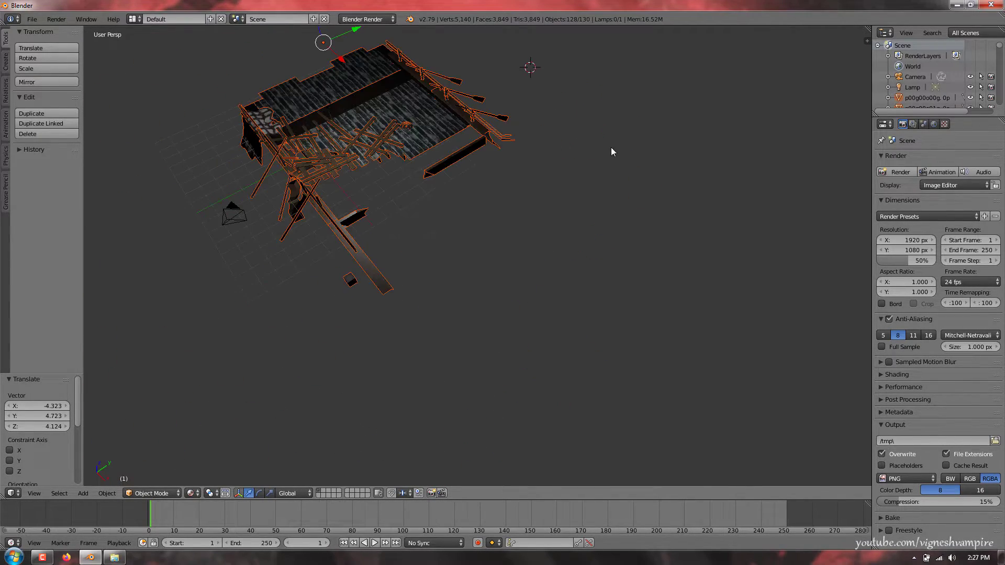
{"action": "key", "text": "g"}
{"action": "left_click", "coordinate": [362, 200]}
{"action": "middle_click_drag", "start_coordinate": [361, 200], "coordinate": [583, 164]}
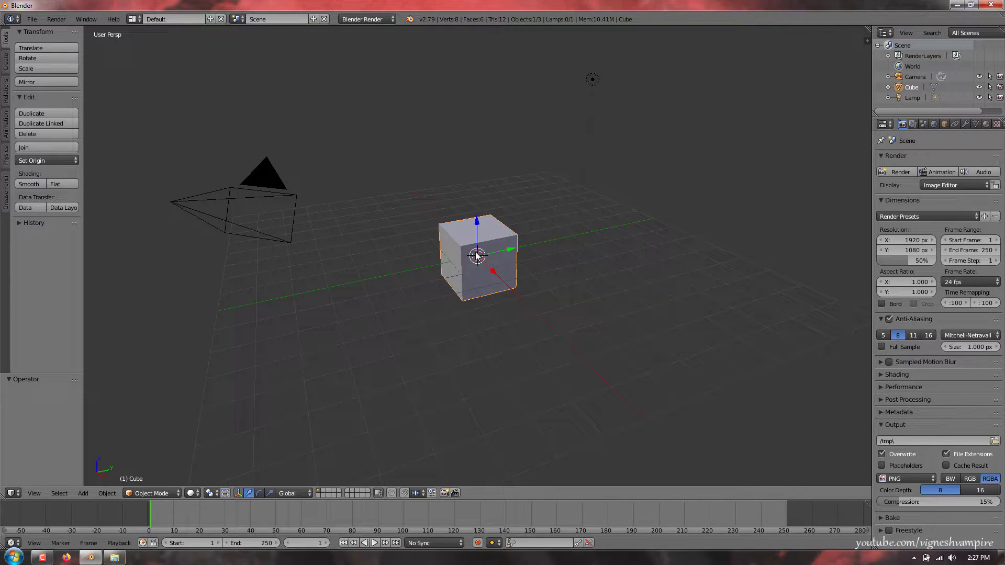
Step: Delete the default cube and import another Wavefront model from the extracted God of War files
{"action": "key", "text": "x"}
{"action": "left_click", "coordinate": [487, 224]}
{"action": "left_click", "coordinate": [32, 19]}
{"action": "mouse_move", "coordinate": [78, 218]}
{"action": "left_click", "coordinate": [165, 280]}
{"action": "left_click", "coordinate": [49, 222]}
{"action": "left_click_drag", "start_coordinate": [237, 544], "coordinate": [334, 545]}
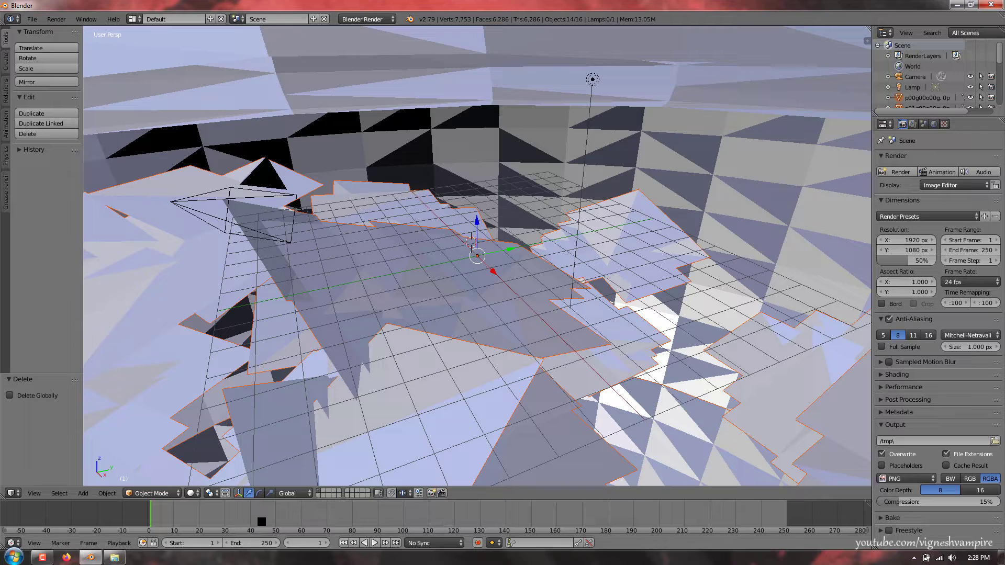
Step: Switch the viewport shading to Material and scale the imported sky dome by 0.06
{"action": "scroll", "coordinate": [385, 359], "scroll_direction": "down", "scroll_amount": 5}
{"action": "scroll", "coordinate": [314, 393], "scroll_direction": "up", "scroll_amount": 3}
{"action": "left_click", "coordinate": [190, 493]}
{"action": "left_click", "coordinate": [222, 456]}
{"action": "type", "text": "s0.06"}
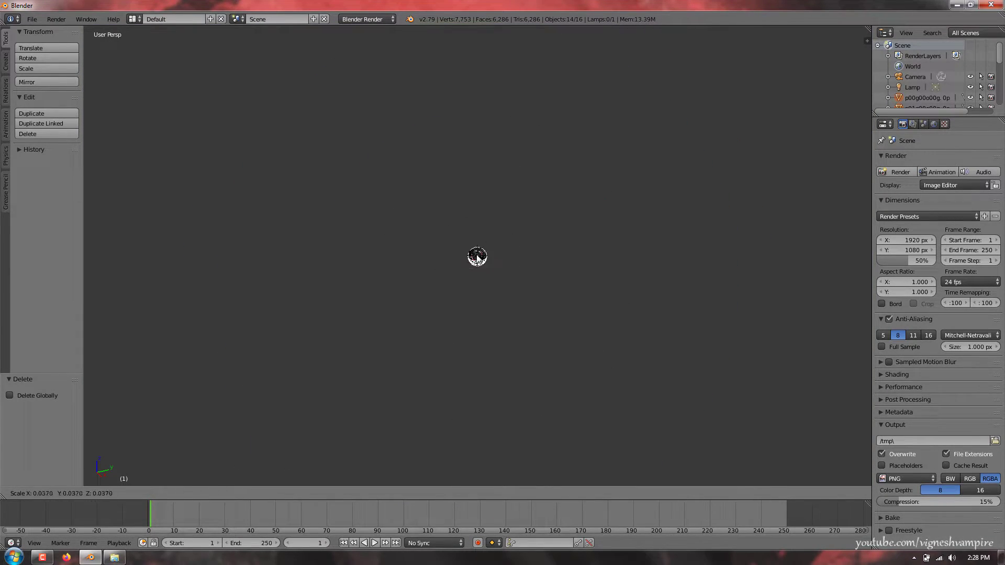
{"action": "key", "text": "Return"}
{"action": "scroll", "coordinate": [213, 434], "scroll_direction": "up", "scroll_amount": 8}
{"action": "middle_click_drag", "start_coordinate": [475, 366], "coordinate": [429, 158]}
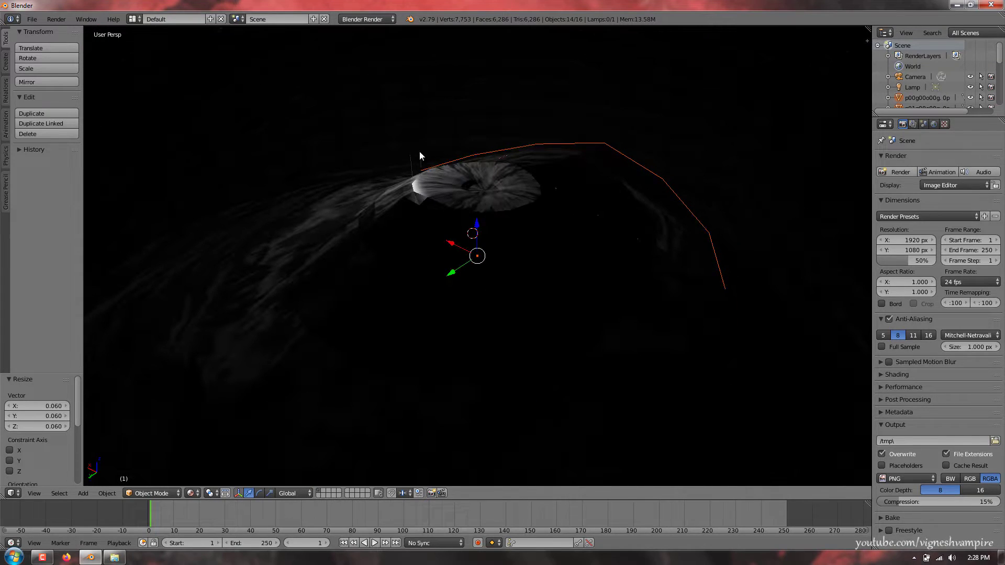
Step: Scale the imported sky dome by a further 0.211
{"action": "left_click", "coordinate": [410, 151]}
{"action": "key", "text": "g"}
{"action": "right_click", "coordinate": [429, 101]}
{"action": "scroll", "coordinate": [552, 192], "scroll_direction": "down", "scroll_amount": 8}
{"action": "left_click", "coordinate": [553, 194]}
{"action": "key", "text": "s"}
{"action": "left_click", "coordinate": [497, 247]}
{"action": "scroll", "coordinate": [495, 245], "scroll_direction": "up", "scroll_amount": 5}
{"action": "middle_click_drag", "start_coordinate": [400, 189], "coordinate": [471, 206]}
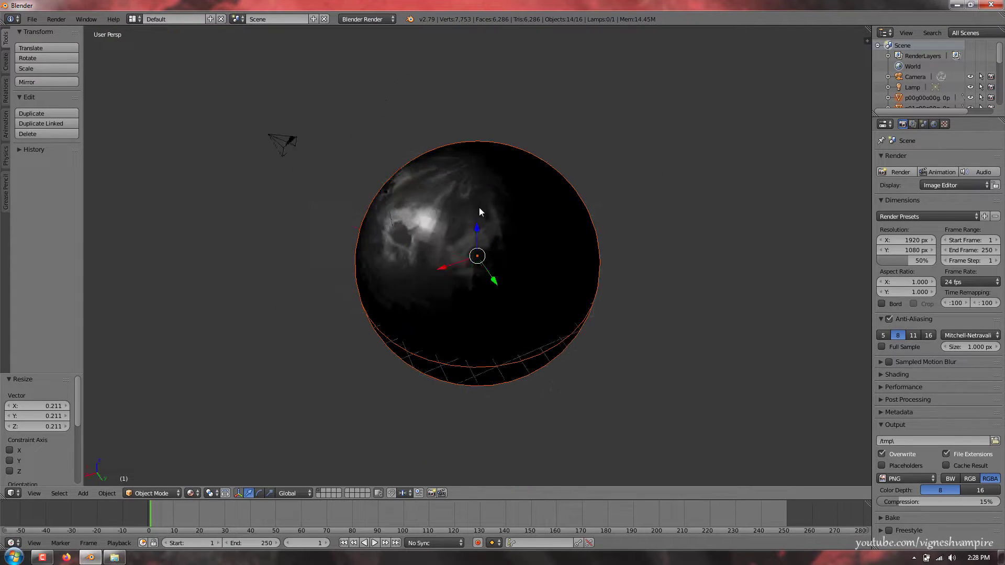
Step: Raise the lamp about 2.5 in Z and change its type to Sun
{"action": "scroll", "coordinate": [449, 228], "scroll_direction": "up", "scroll_amount": 4}
{"action": "scroll", "coordinate": [449, 227], "scroll_direction": "down", "scroll_amount": 1}
{"action": "left_click", "coordinate": [331, 178]}
{"action": "key", "text": "g"}
{"action": "right_click", "coordinate": [331, 175]}
{"action": "right_click", "coordinate": [332, 179]}
{"action": "scroll", "coordinate": [332, 180], "scroll_direction": "down", "scroll_amount": 2}
{"action": "left_click_drag", "start_coordinate": [385, 176], "coordinate": [386, 101]}
{"action": "left_click", "coordinate": [663, 90]}
{"action": "left_click", "coordinate": [965, 124]}
{"action": "left_click", "coordinate": [921, 277]}
{"action": "middle_click_drag", "start_coordinate": [471, 228], "coordinate": [567, 242]}
{"action": "scroll", "coordinate": [566, 243], "scroll_direction": "up", "scroll_amount": 7}
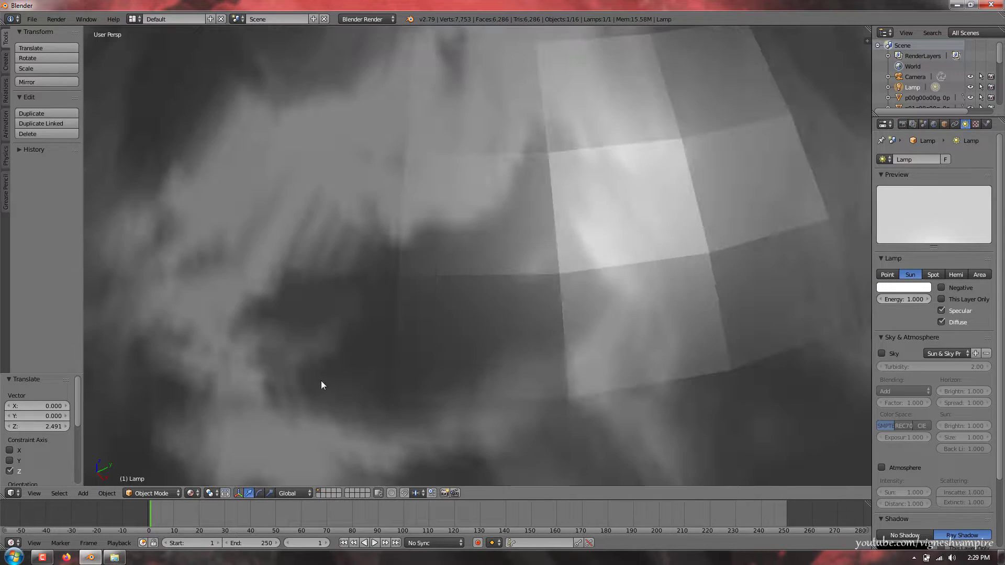
Step: Preview the sky dome in Rendered viewport shading and return to Material shading
{"action": "scroll", "coordinate": [319, 381], "scroll_direction": "down", "scroll_amount": 2}
{"action": "left_click", "coordinate": [190, 493]}
{"action": "left_click", "coordinate": [202, 417]}
{"action": "left_click", "coordinate": [191, 493]}
{"action": "left_click", "coordinate": [202, 428]}
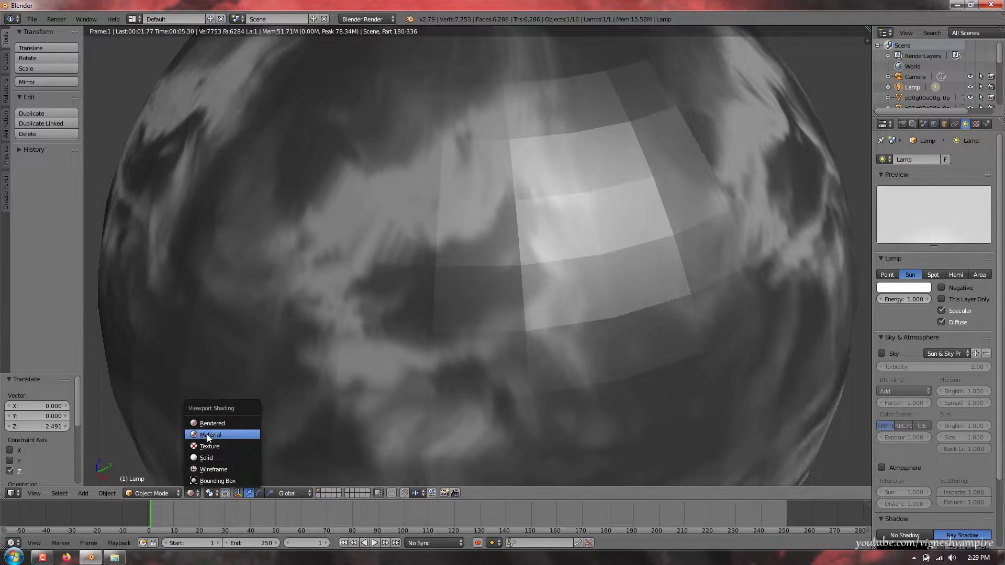
{"action": "left_click", "coordinate": [207, 435]}
{"action": "scroll", "coordinate": [497, 247], "scroll_direction": "down", "scroll_amount": 4}
{"action": "middle_click_drag", "start_coordinate": [496, 246], "coordinate": [468, 213]}
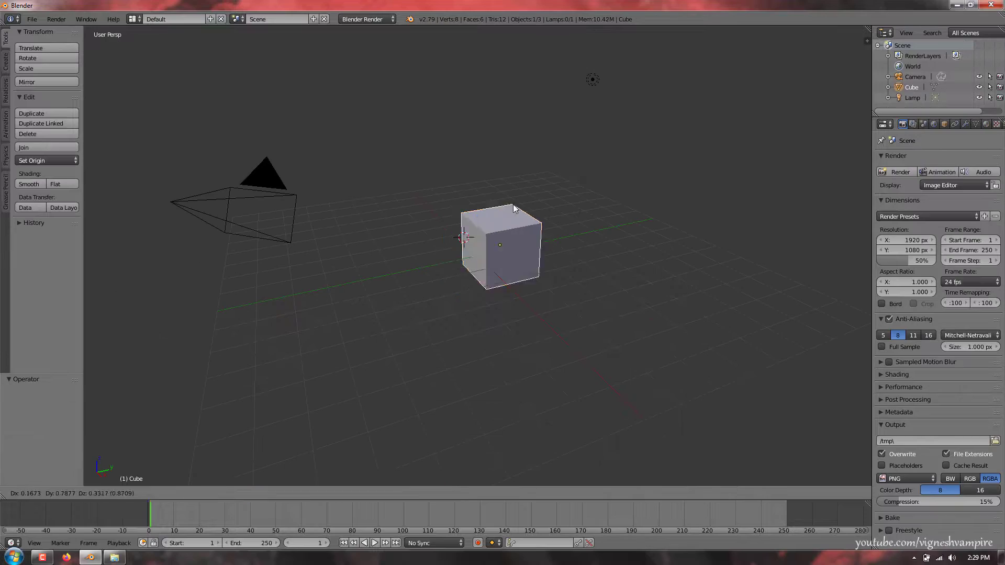
Step: Delete the default cube from the new scene
{"action": "left_click", "coordinate": [27, 133]}
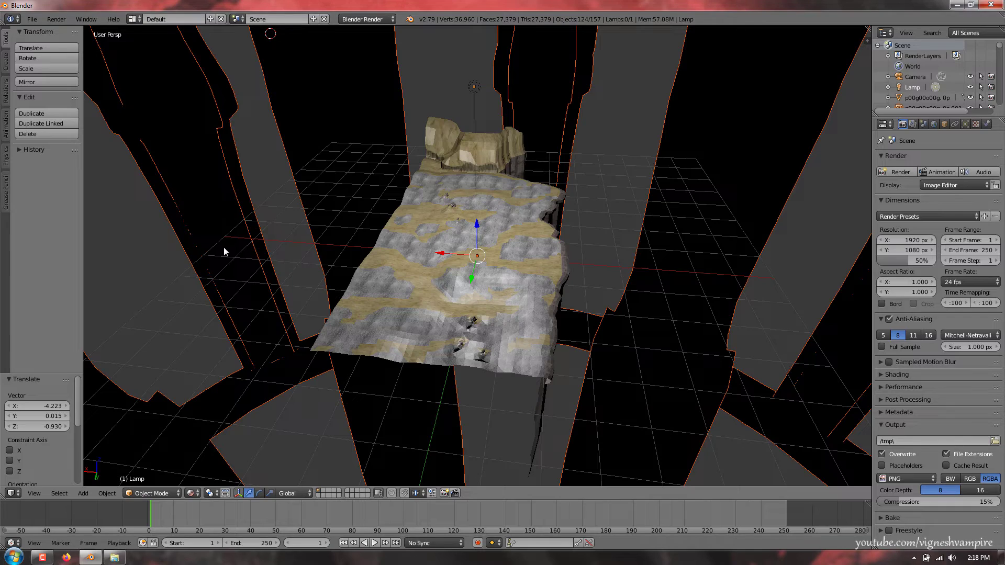
Step: Scale the imported round platform around the rocky terrain by about 0.057
{"action": "scroll", "coordinate": [280, 266], "scroll_direction": "down", "scroll_amount": 3}
{"action": "scroll", "coordinate": [443, 289], "scroll_direction": "up", "scroll_amount": 2}
{"action": "scroll", "coordinate": [443, 289], "scroll_direction": "down", "scroll_amount": 10}
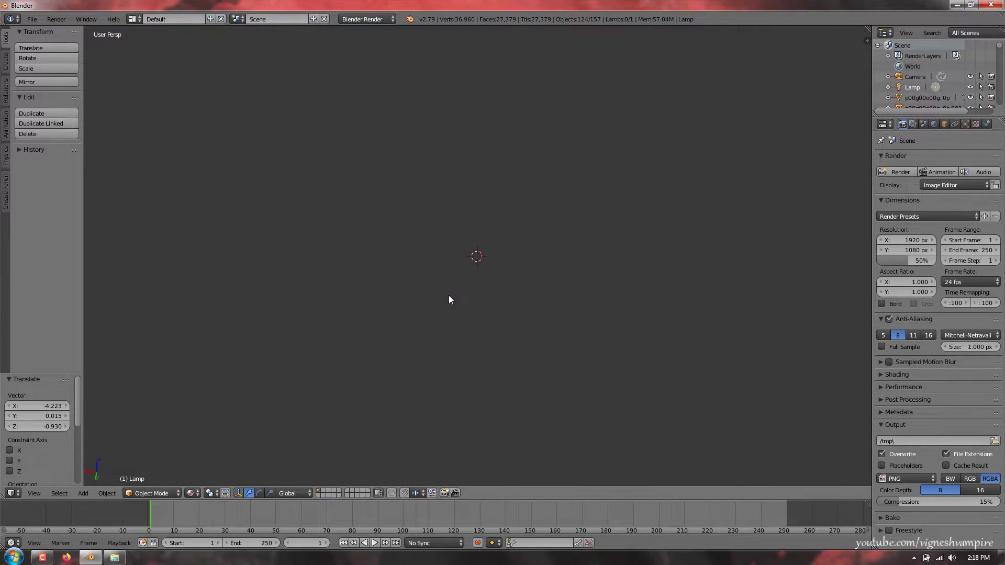
{"action": "scroll", "coordinate": [449, 295], "scroll_direction": "up", "scroll_amount": 1}
{"action": "left_click", "coordinate": [484, 371]}
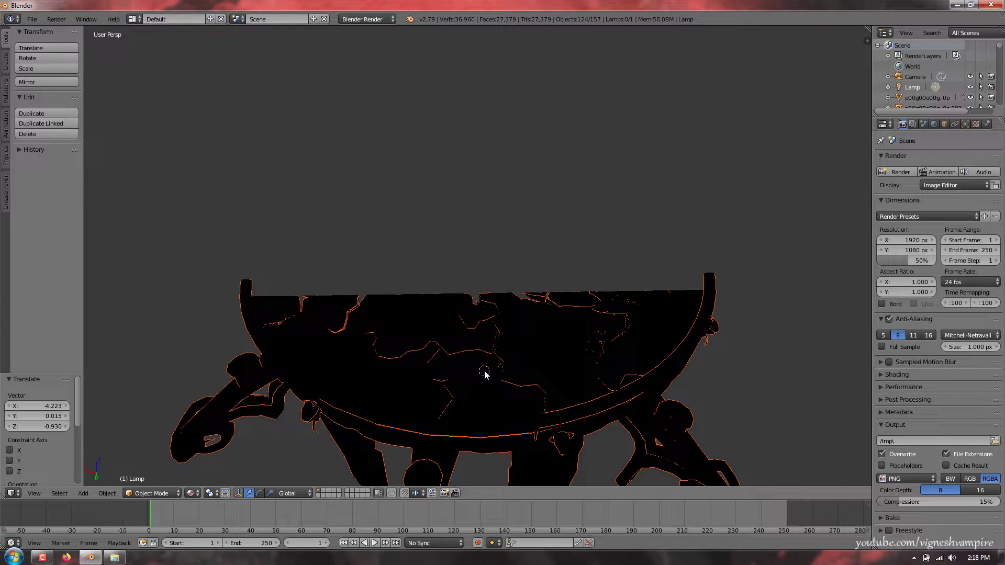
{"action": "key", "text": "s"}
{"action": "left_click", "coordinate": [472, 266]}
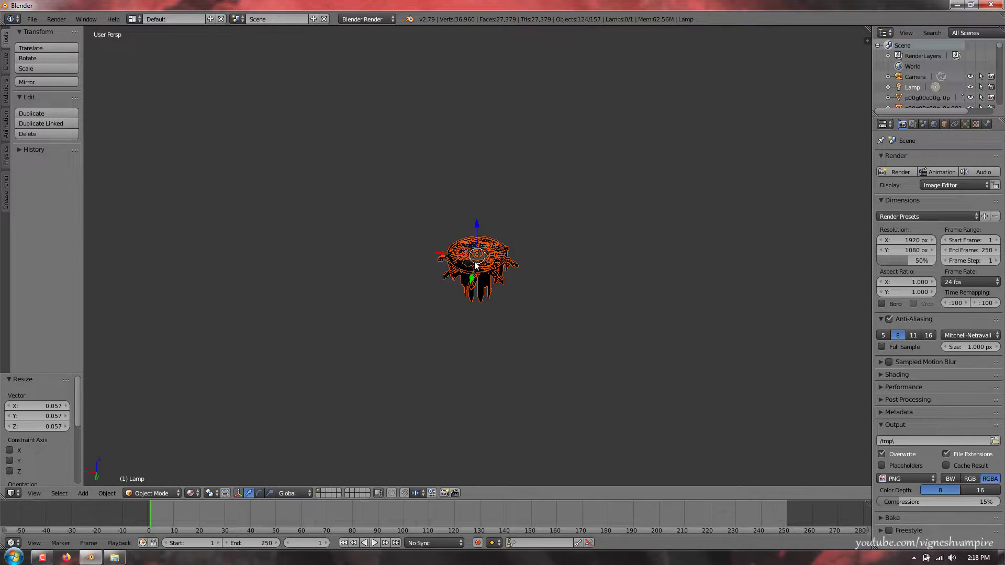
Step: Scale the round platform by a further 0.164 and select the front part of the rocky terrain
{"action": "scroll", "coordinate": [390, 365], "scroll_direction": "up", "scroll_amount": 12}
{"action": "key", "text": "s"}
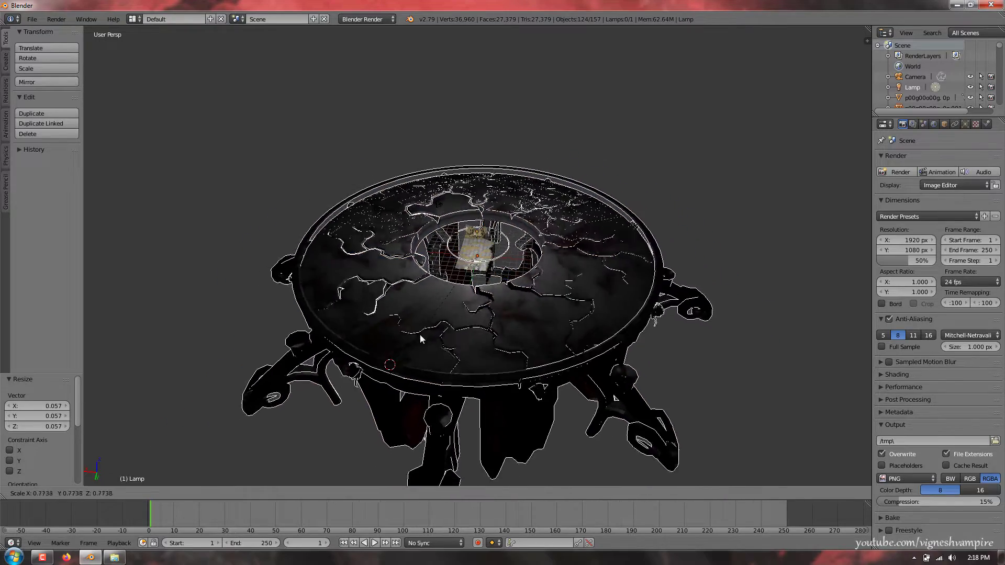
{"action": "left_click", "coordinate": [467, 272]}
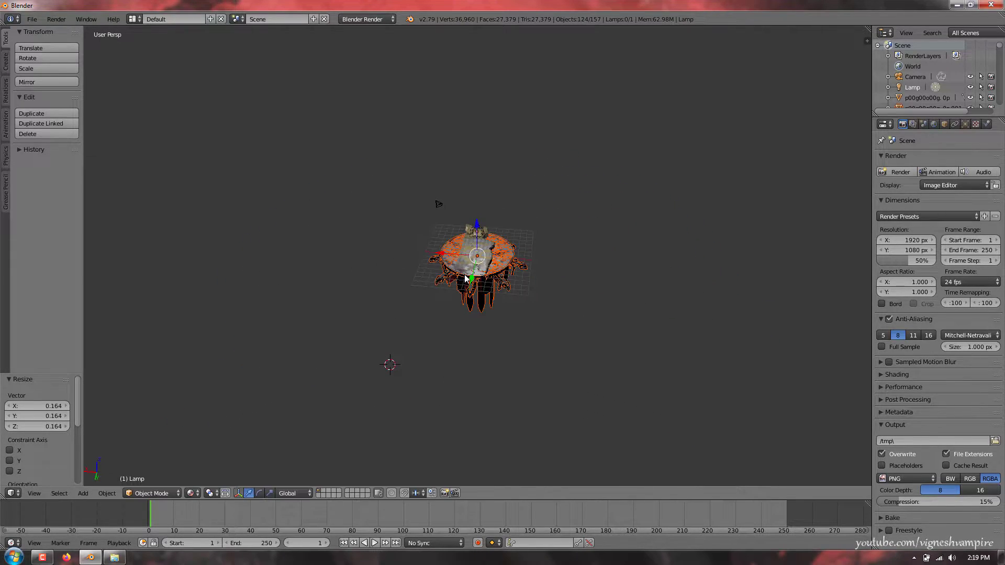
{"action": "scroll", "coordinate": [499, 298], "scroll_direction": "up", "scroll_amount": 10}
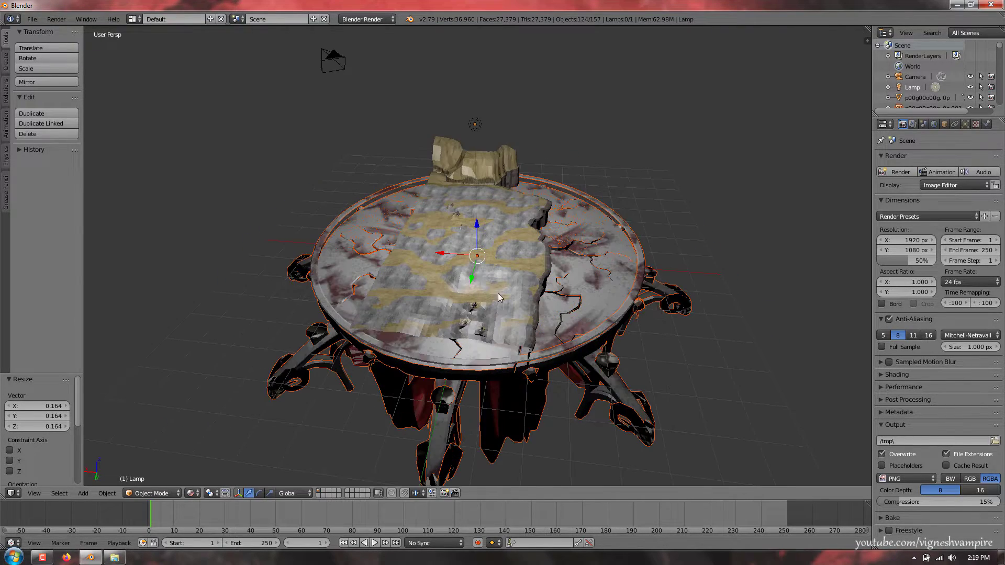
{"action": "left_click", "coordinate": [522, 315]}
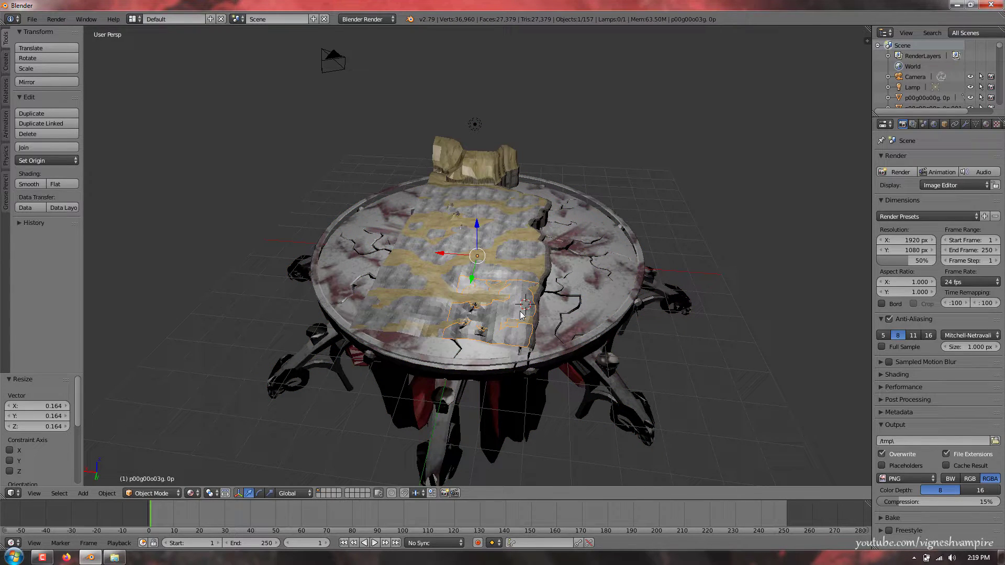
{"action": "left_click", "coordinate": [504, 312]}
{"action": "scroll", "coordinate": [585, 347], "scroll_direction": "up", "scroll_amount": 5}
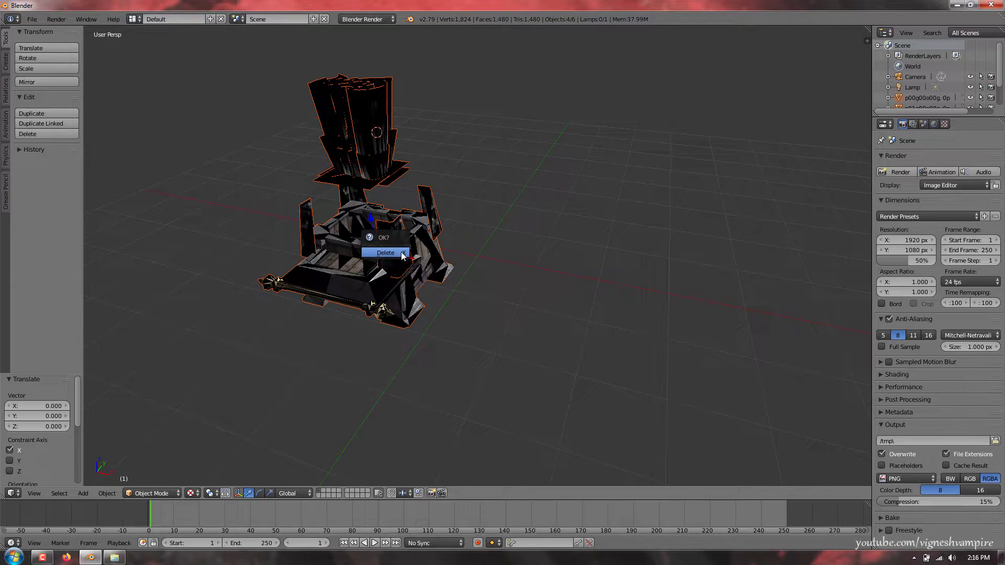
Step: Delete the current model and import the Wavefront file cy2.obj from the extract 3d model gow folder
{"action": "left_click", "coordinate": [402, 255]}
{"action": "left_click", "coordinate": [32, 18]}
{"action": "mouse_move", "coordinate": [120, 233]}
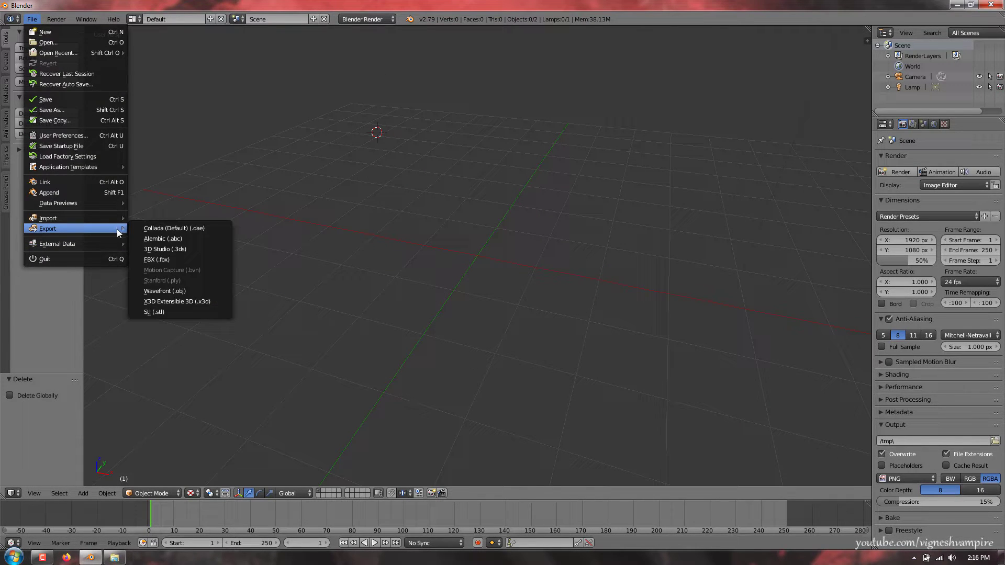
{"action": "left_click", "coordinate": [190, 281]}
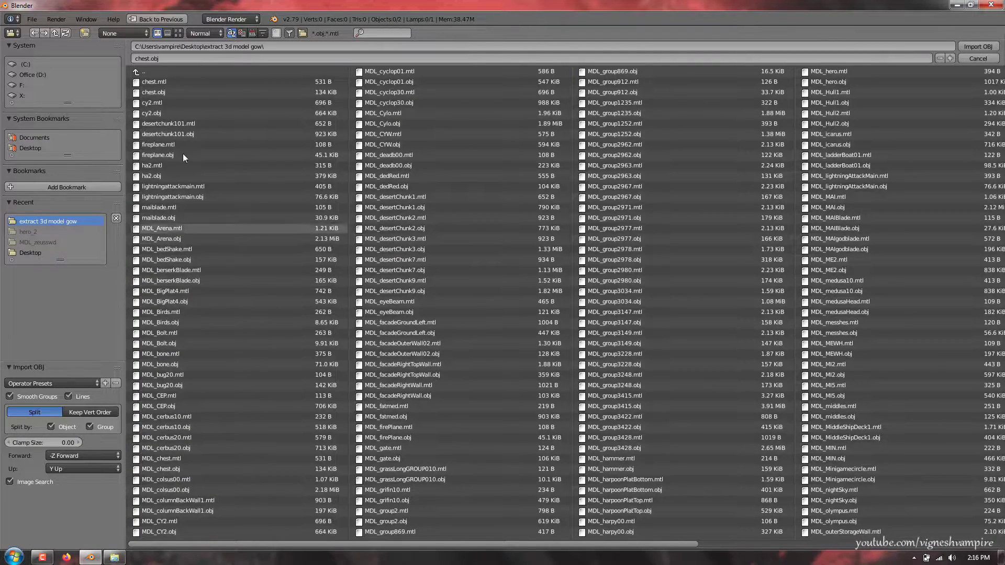
{"action": "double_click", "coordinate": [165, 112]}
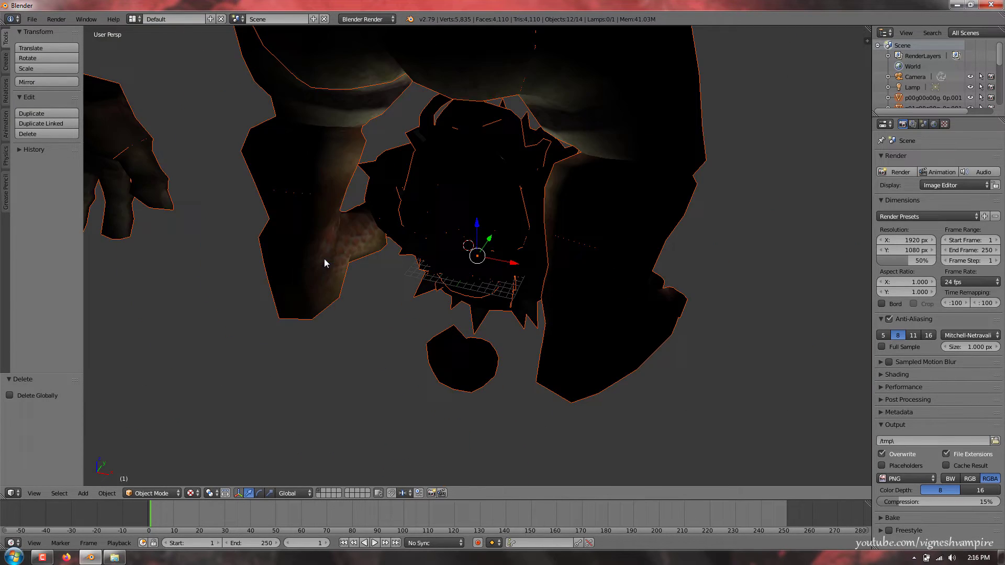
Step: Scale the imported cyclops model by about 0.084
{"action": "scroll", "coordinate": [324, 258], "scroll_direction": "down", "scroll_amount": 5}
{"action": "middle_click_drag", "start_coordinate": [469, 196], "coordinate": [333, 174]}
{"action": "middle_click_drag", "start_coordinate": [537, 140], "coordinate": [521, 187], "text": "shift"}
{"action": "key", "text": "s"}
{"action": "right_click", "coordinate": [467, 184]}
{"action": "key", "text": "s"}
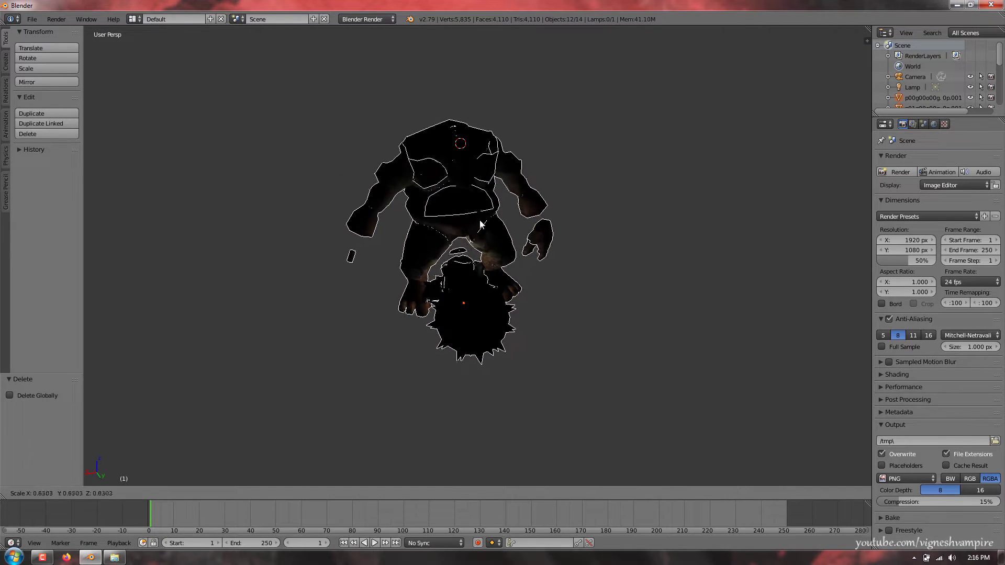
{"action": "left_click", "coordinate": [462, 297]}
{"action": "scroll", "coordinate": [461, 309], "scroll_direction": "up", "scroll_amount": 8}
{"action": "middle_click_drag", "start_coordinate": [535, 198], "coordinate": [503, 197]}
Step: Change the lamp type to Sun and reposition the lamp around the cyclops
{"action": "right_click", "coordinate": [165, 82]}
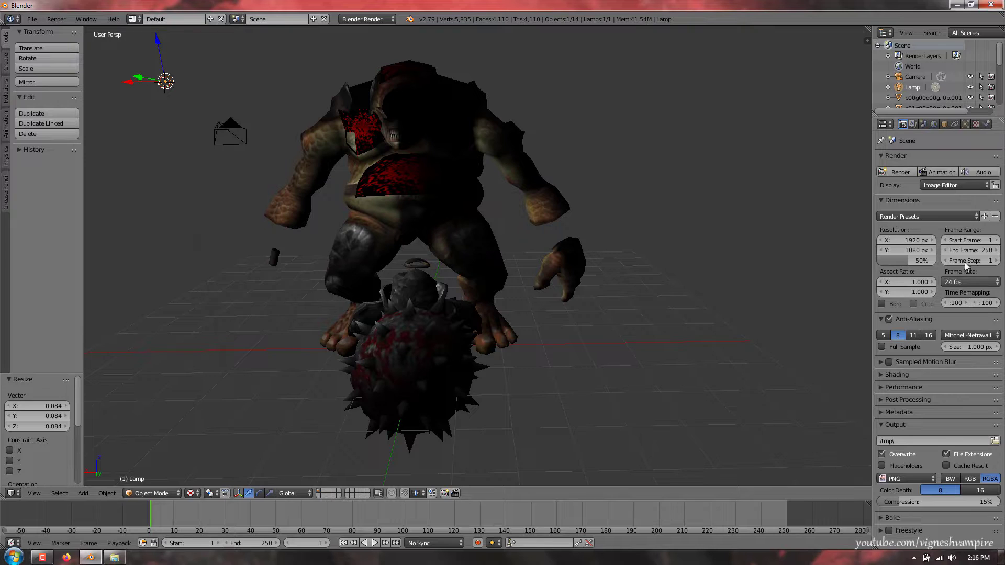
{"action": "left_click", "coordinate": [945, 125]}
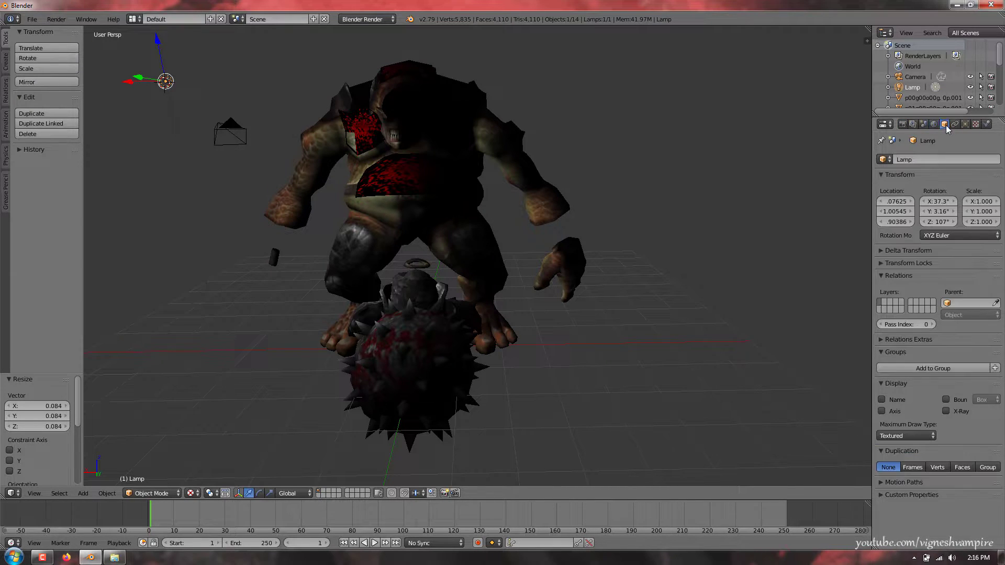
{"action": "left_click", "coordinate": [965, 125]}
{"action": "left_click", "coordinate": [919, 274]}
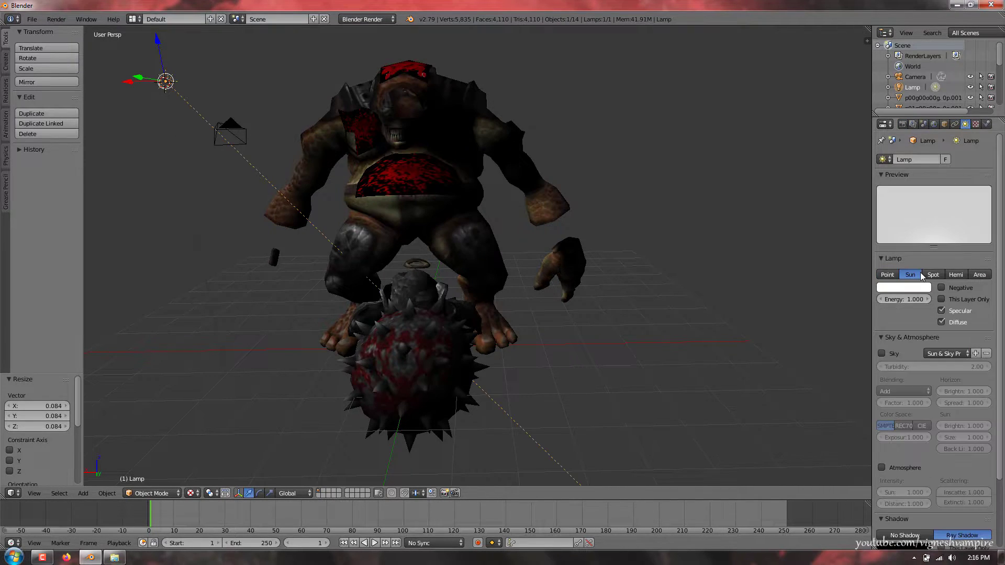
{"action": "key", "text": "g"}
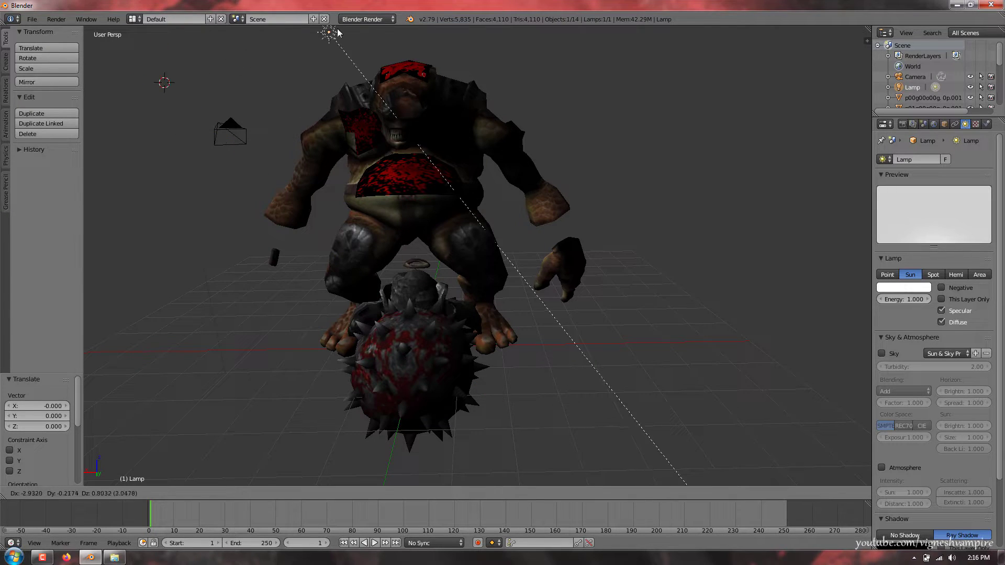
{"action": "left_click", "coordinate": [448, 480]}
{"action": "middle_click_drag", "start_coordinate": [367, 409], "coordinate": [325, 272]}
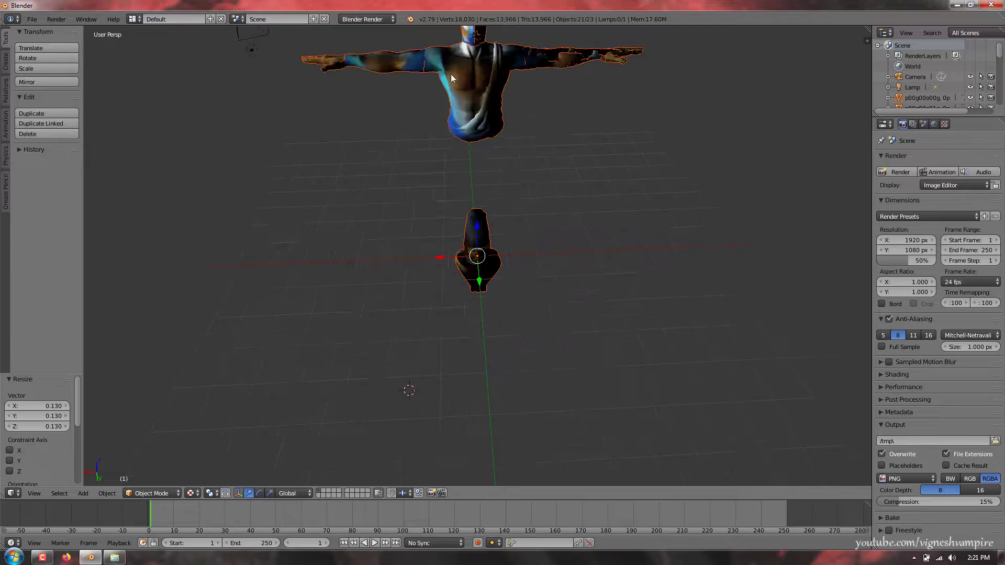
{"action": "key", "text": "KP_Decimal"}
{"action": "scroll", "coordinate": [438, 142], "scroll_direction": "down", "scroll_amount": 9}
{"action": "middle_click_drag", "start_coordinate": [460, 173], "coordinate": [487, 132]}
{"action": "scroll", "coordinate": [459, 199], "scroll_direction": "down", "scroll_amount": 4}
{"action": "middle_click_drag", "start_coordinate": [486, 132], "coordinate": [427, 220], "text": "shift"}
{"action": "scroll", "coordinate": [425, 220], "scroll_direction": "up", "scroll_amount": 3}
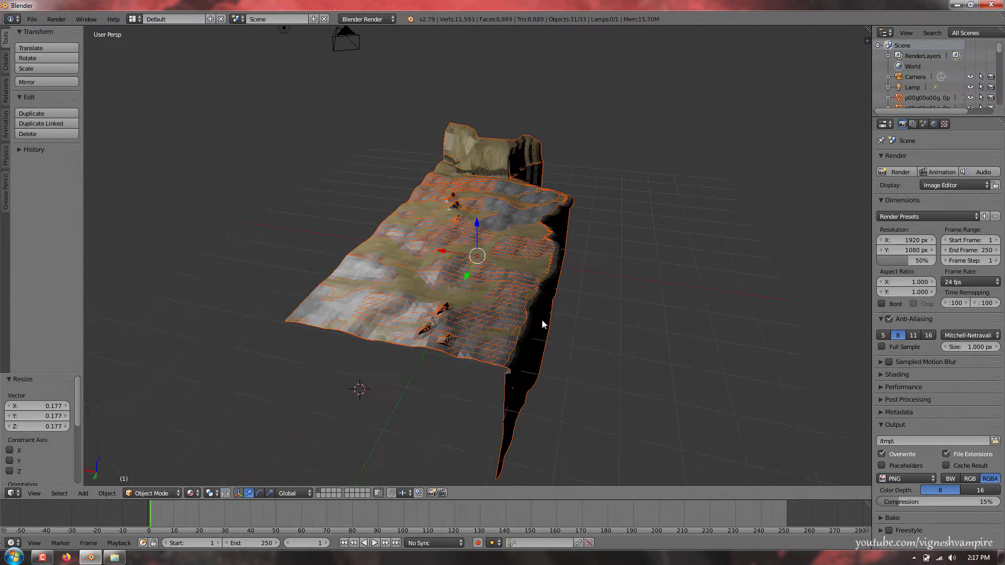
Step: Clear the selection, preview the rocky terrain in Texture and Rendered viewport shading, and return to Material shading
{"action": "key", "text": "a"}
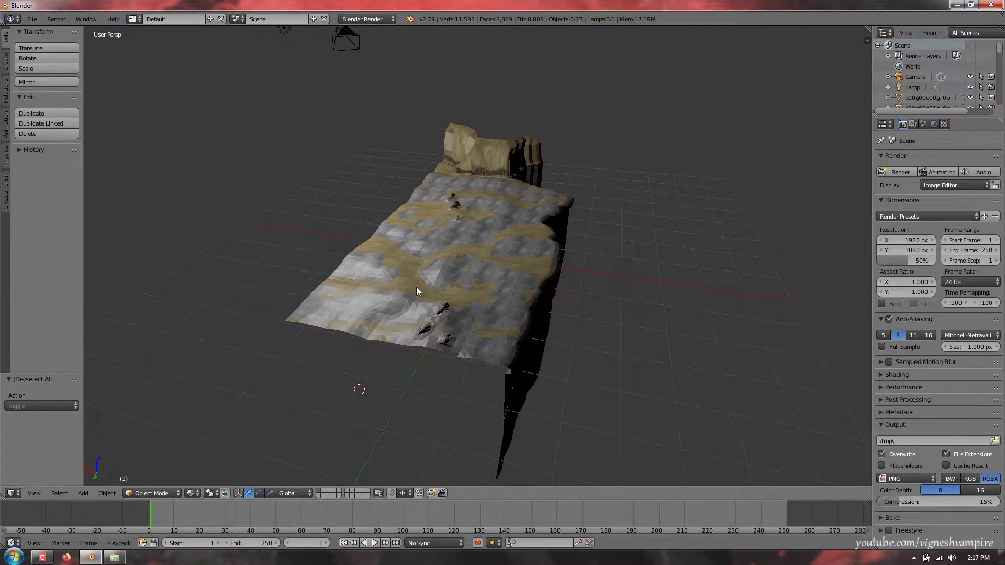
{"action": "scroll", "coordinate": [417, 287], "scroll_direction": "up", "scroll_amount": 5}
{"action": "middle_click_drag", "start_coordinate": [346, 301], "coordinate": [299, 337]}
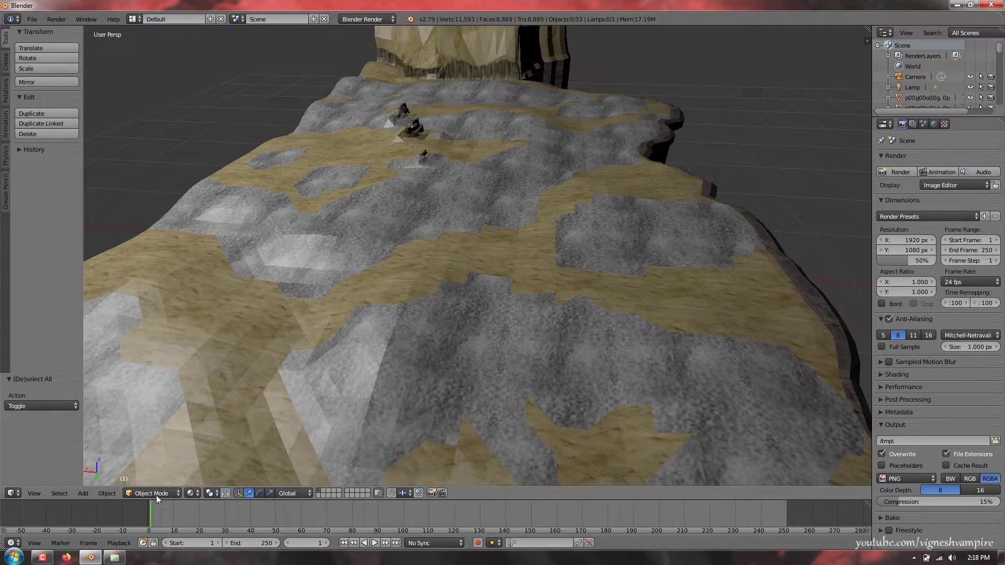
{"action": "left_click", "coordinate": [194, 494]}
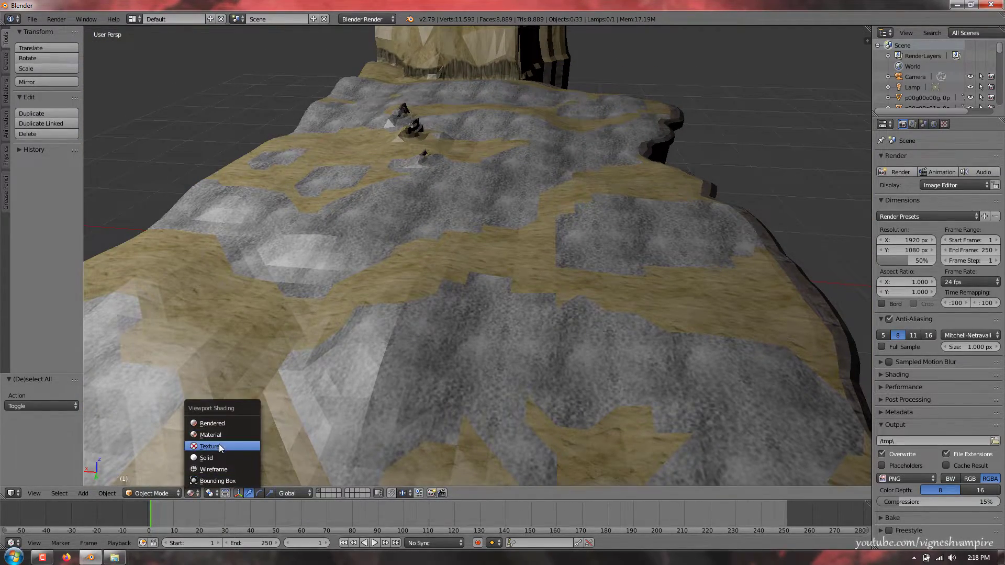
{"action": "left_click", "coordinate": [219, 444]}
{"action": "left_click", "coordinate": [195, 494]}
{"action": "left_click", "coordinate": [200, 426]}
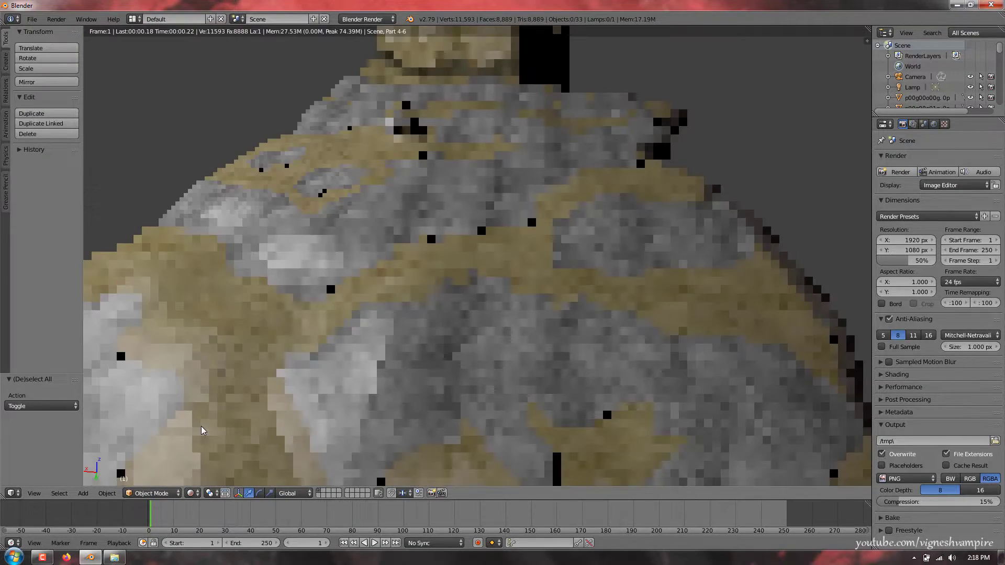
{"action": "left_click", "coordinate": [192, 493]}
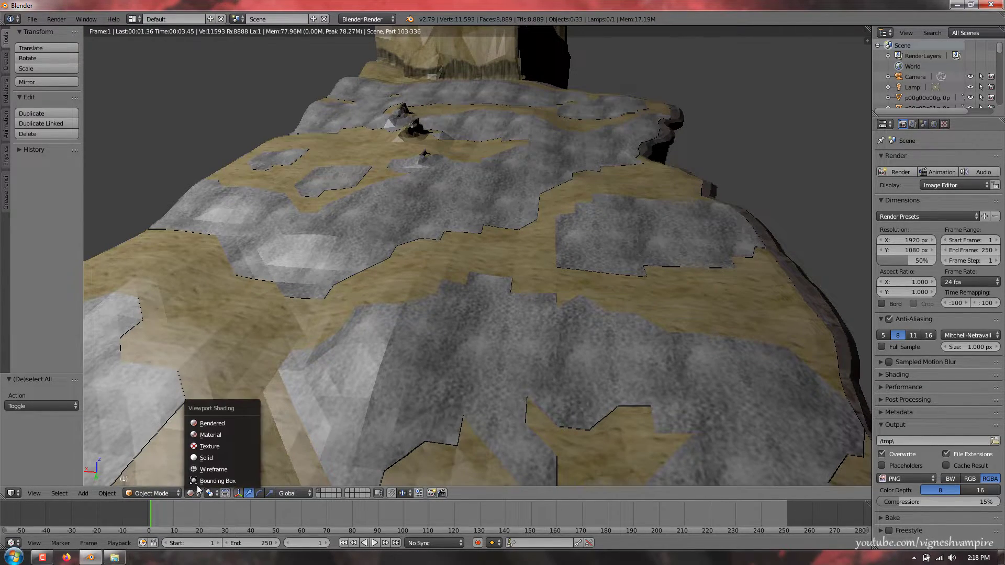
{"action": "left_click", "coordinate": [215, 435]}
{"action": "key", "text": "Home"}
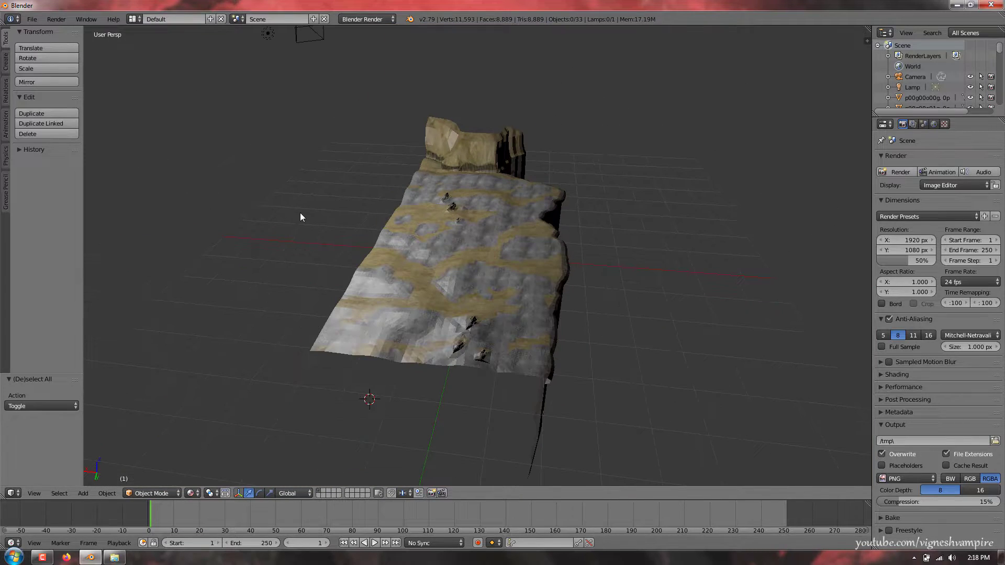
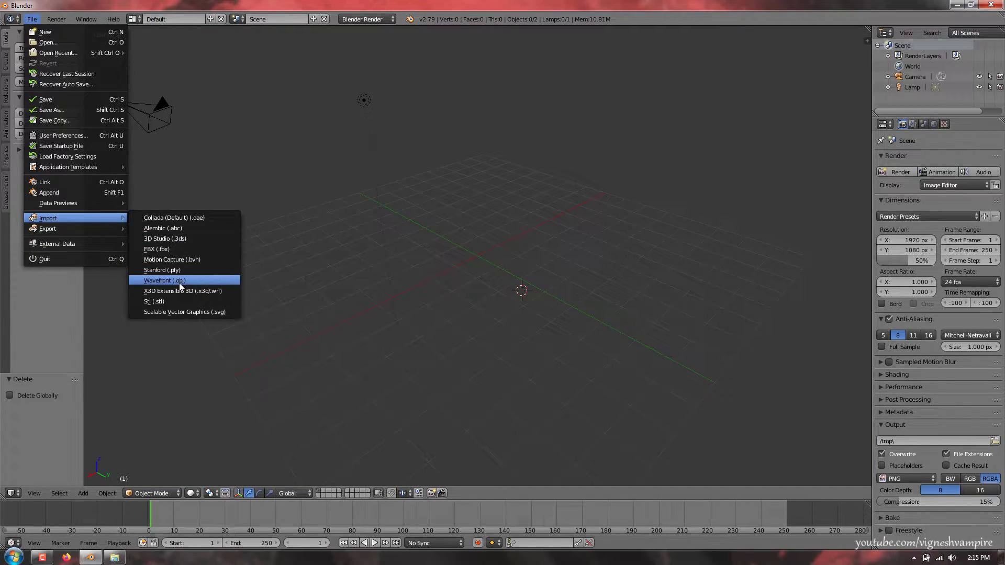
Step: Import the Wavefront file chest.obj from the extract 3d model gow folder
{"action": "left_click", "coordinate": [179, 280]}
{"action": "left_click", "coordinate": [164, 79]}
{"action": "scroll", "coordinate": [164, 82], "scroll_direction": "down", "scroll_amount": 10}
{"action": "scroll", "coordinate": [837, 533], "scroll_direction": "up", "scroll_amount": 1}
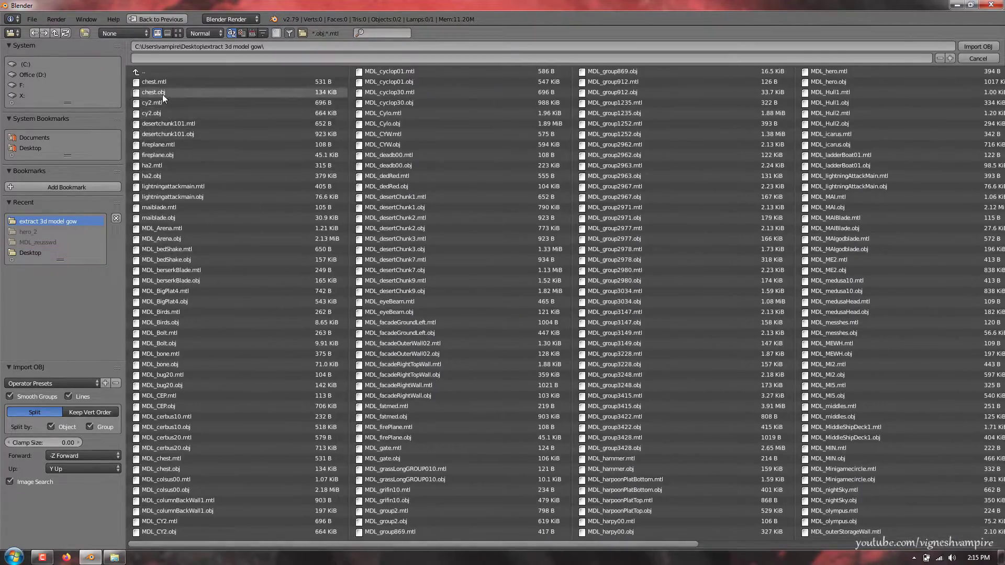
{"action": "double_click", "coordinate": [162, 93]}
Step: Scale the imported chest by about 0.070 and switch the viewport shading to Material
{"action": "scroll", "coordinate": [422, 299], "scroll_direction": "down", "scroll_amount": 5}
{"action": "key", "text": "s"}
{"action": "left_click", "coordinate": [474, 257]}
{"action": "scroll", "coordinate": [473, 257], "scroll_direction": "up", "scroll_amount": 6}
{"action": "middle_click_drag", "start_coordinate": [473, 257], "coordinate": [595, 266]}
{"action": "left_click", "coordinate": [192, 493]}
{"action": "left_click", "coordinate": [223, 435]}
{"action": "mouse_move", "coordinate": [445, 293]}
{"action": "middle_mouse_down"}
{"action": "mouse_move", "coordinate": [545, 284]}
{"action": "mouse_move", "coordinate": [516, 188]}
{"action": "middle_mouse_up"}
{"action": "scroll", "coordinate": [517, 189], "scroll_direction": "up", "scroll_amount": 3}
{"action": "scroll", "coordinate": [444, 283], "scroll_direction": "down", "scroll_amount": 2}
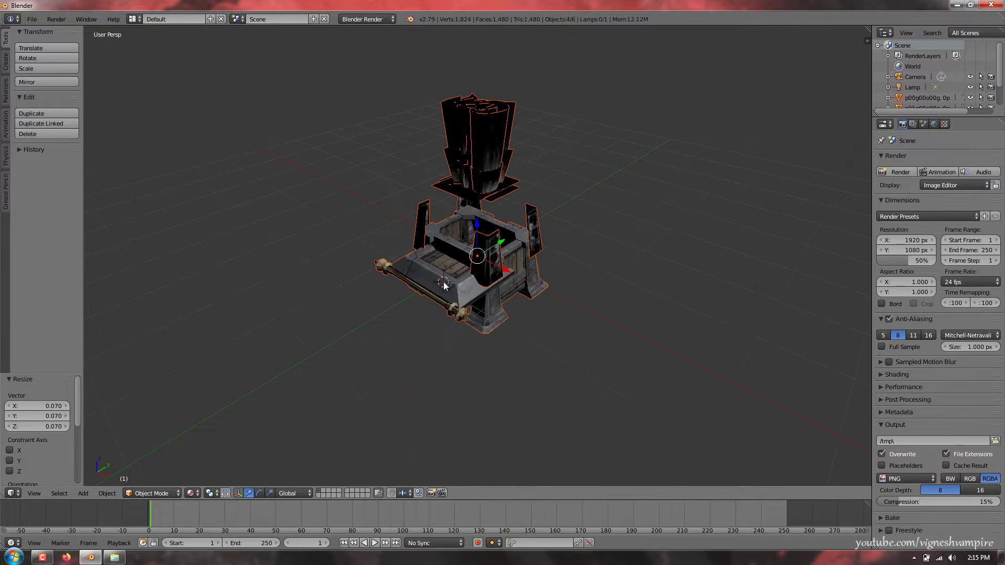
Step: Reposition the selected chest and preview it in Texture and Rendered viewport shading, returning to Texture shading
{"action": "key", "text": "g"}
{"action": "left_click", "coordinate": [371, 121]}
{"action": "left_click", "coordinate": [371, 120]}
{"action": "left_click", "coordinate": [192, 493]}
{"action": "left_click", "coordinate": [210, 447]}
{"action": "left_click", "coordinate": [194, 493]}
{"action": "left_click", "coordinate": [211, 423]}
{"action": "left_click", "coordinate": [190, 493]}
{"action": "left_click", "coordinate": [210, 446]}
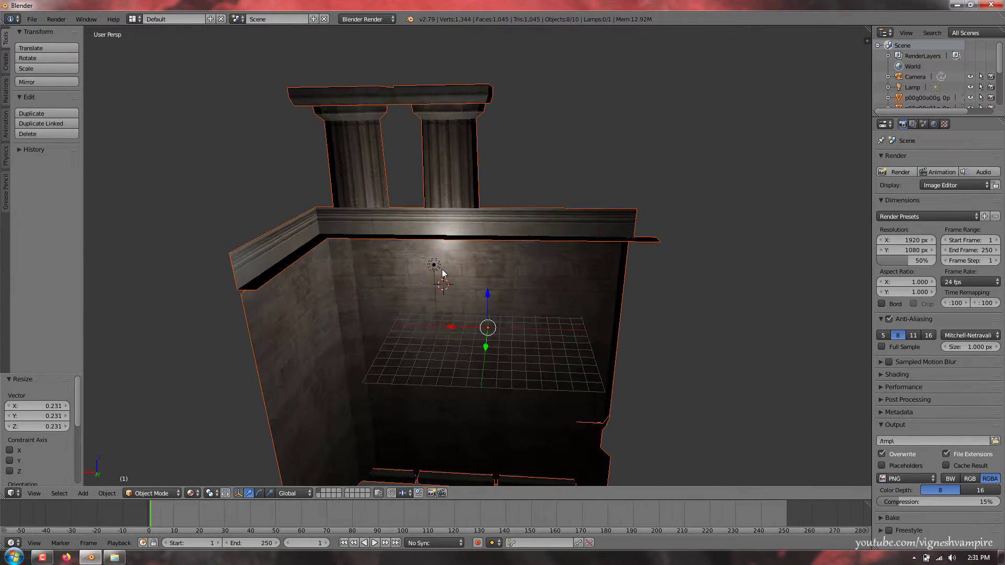
Step: Open the World settings and examine the wall and column model from another angle
{"action": "left_click", "coordinate": [934, 124]}
{"action": "middle_click_drag", "start_coordinate": [434, 267], "coordinate": [512, 293]}
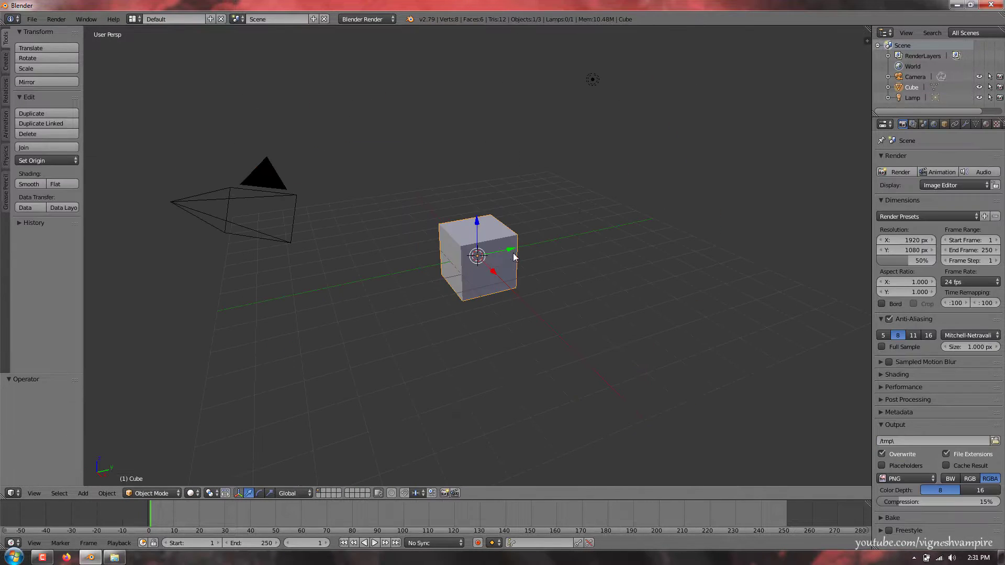
Step: Delete the default cube and import the Wavefront file stoneherobrk.obj from the extract 3d model gow folder
{"action": "key", "text": "x"}
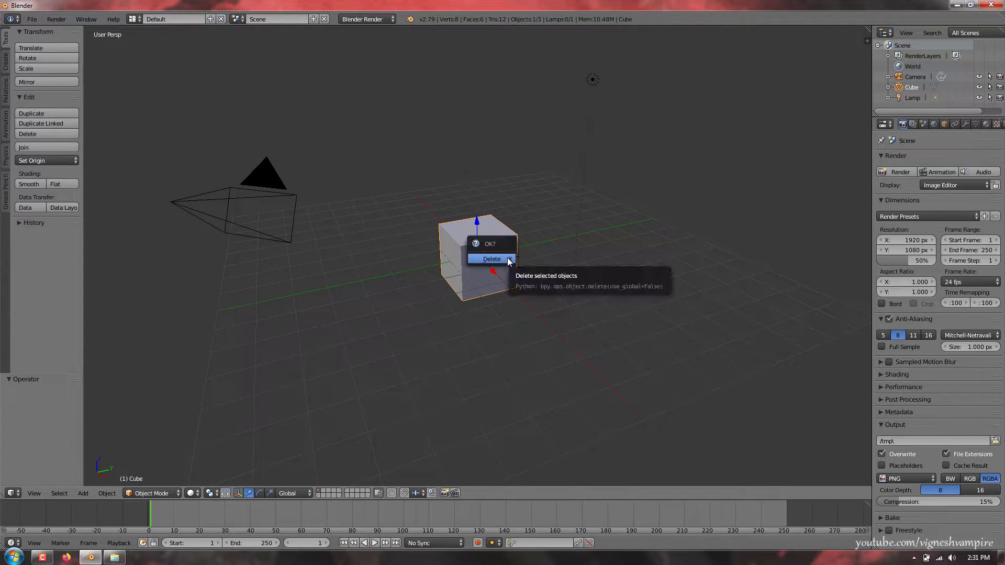
{"action": "left_click", "coordinate": [510, 257]}
{"action": "left_click", "coordinate": [32, 19]}
{"action": "mouse_move", "coordinate": [115, 218]}
{"action": "left_click", "coordinate": [157, 274]}
{"action": "left_click", "coordinate": [163, 83]}
{"action": "scroll", "coordinate": [886, 360], "scroll_direction": "down", "scroll_amount": 10}
{"action": "double_click", "coordinate": [826, 72]}
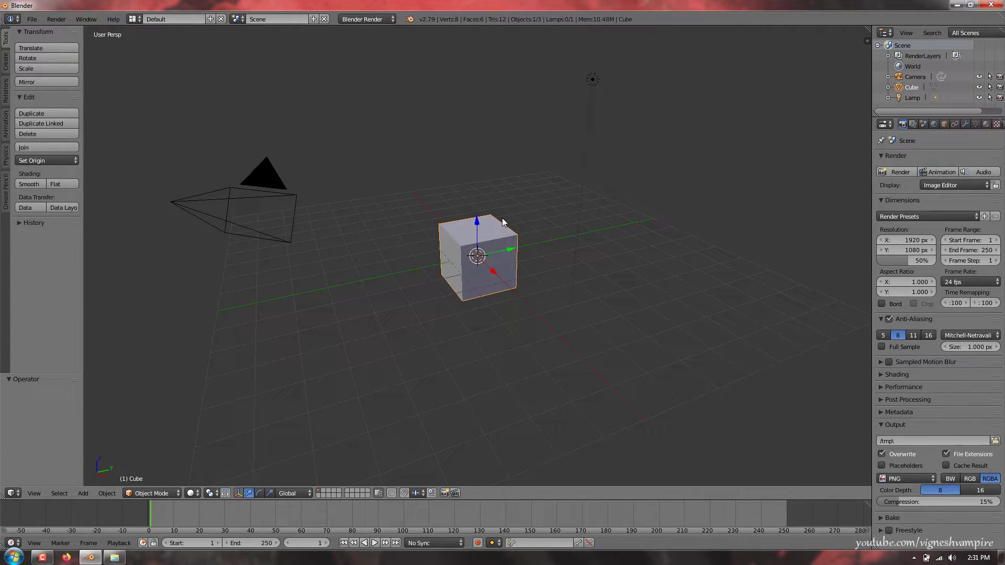
Step: Import the Wavefront file MDL_siren10.obj from the extract 3d model gow folder into the default cube scene
{"action": "left_click", "coordinate": [32, 19]}
{"action": "mouse_move", "coordinate": [79, 218]}
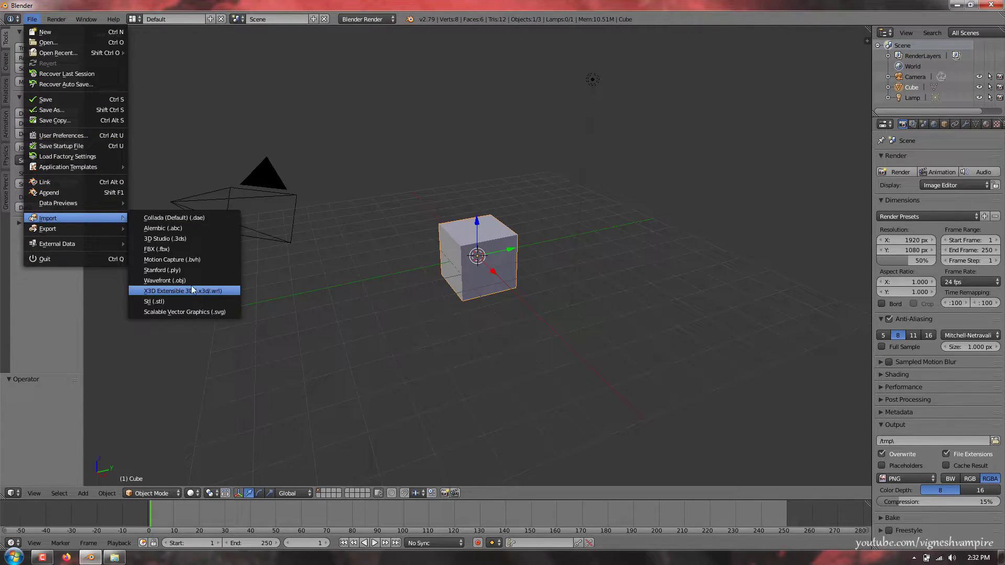
{"action": "left_click", "coordinate": [164, 280]}
{"action": "left_click", "coordinate": [48, 221]}
{"action": "scroll", "coordinate": [765, 368], "scroll_direction": "down", "scroll_amount": 10}
{"action": "left_click_drag", "start_coordinate": [666, 544], "coordinate": [392, 534]}
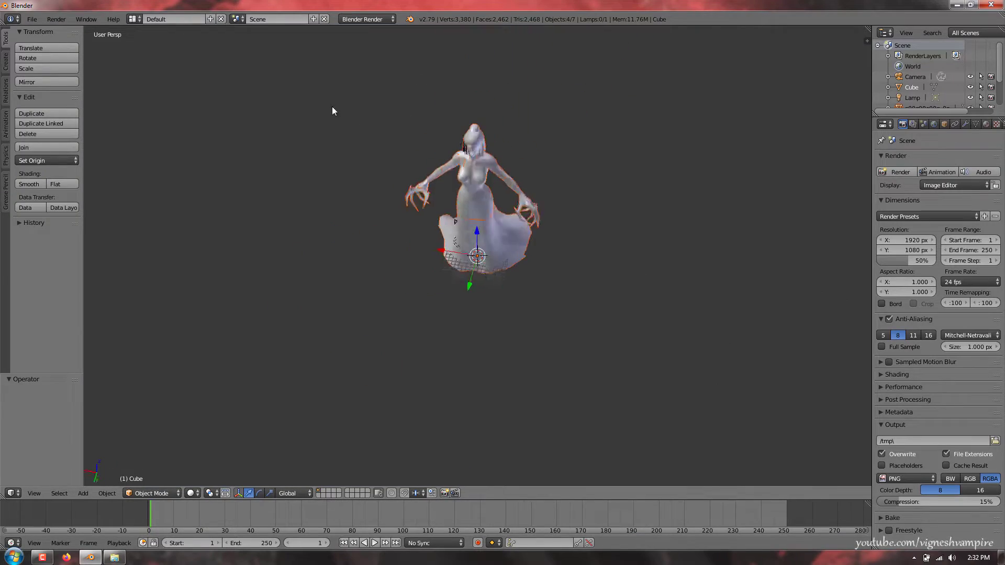
Step: Switch the viewport to Material shading and scale the imported siren by about 0.148
{"action": "middle_click_drag", "start_coordinate": [513, 125], "coordinate": [516, 107]}
{"action": "middle_click_drag", "start_coordinate": [517, 107], "coordinate": [463, 237], "text": "shift"}
{"action": "scroll", "coordinate": [463, 237], "scroll_direction": "down", "scroll_amount": 2}
{"action": "middle_click_drag", "start_coordinate": [455, 296], "coordinate": [462, 268]}
{"action": "left_click", "coordinate": [156, 494]}
{"action": "left_click", "coordinate": [193, 494]}
{"action": "left_click", "coordinate": [212, 434]}
{"action": "scroll", "coordinate": [389, 246], "scroll_direction": "up", "scroll_amount": 5}
{"action": "left_click", "coordinate": [403, 247]}
{"action": "key", "text": "s"}
{"action": "left_click", "coordinate": [396, 434]}
{"action": "scroll", "coordinate": [397, 435], "scroll_direction": "up", "scroll_amount": 7}
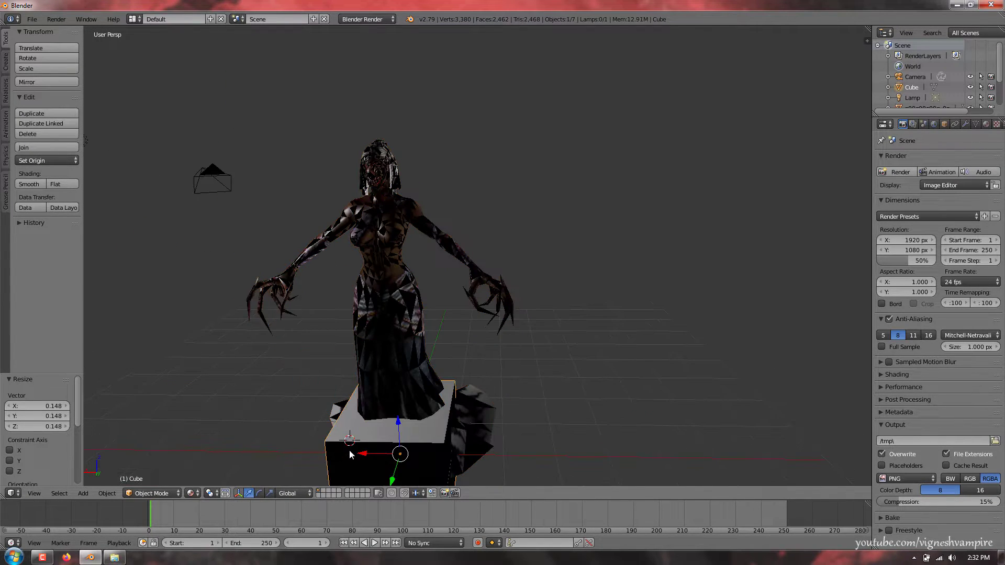
Step: Move the default cube out of the siren's base and delete it
{"action": "left_click_drag", "start_coordinate": [350, 450], "coordinate": [658, 341]}
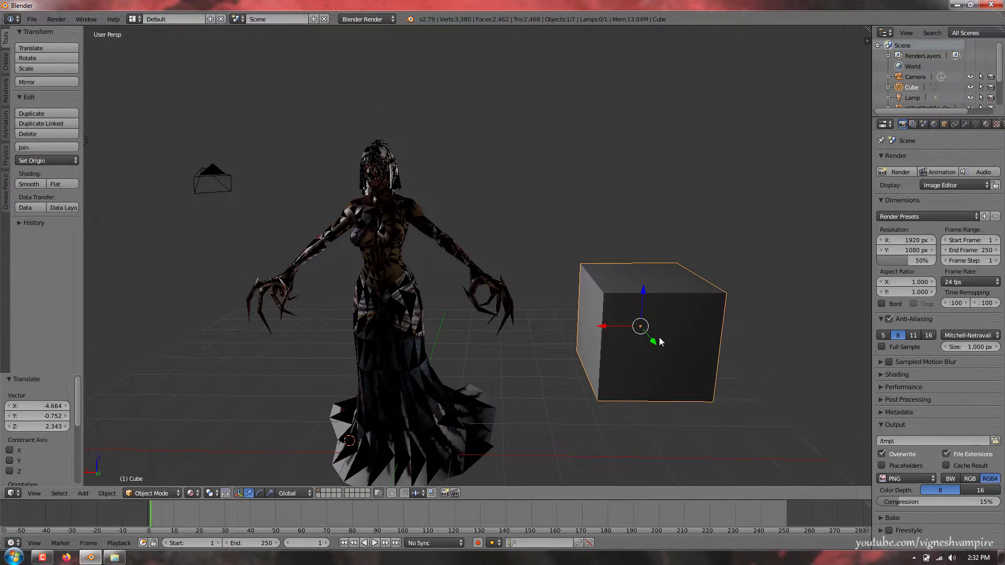
{"action": "key", "text": "Delete"}
{"action": "scroll", "coordinate": [246, 191], "scroll_direction": "down", "scroll_amount": 2}
Step: Change the lamp type to Sun and show the siren in Texture viewport shading
{"action": "right_click", "coordinate": [243, 187]}
{"action": "left_click", "coordinate": [965, 124]}
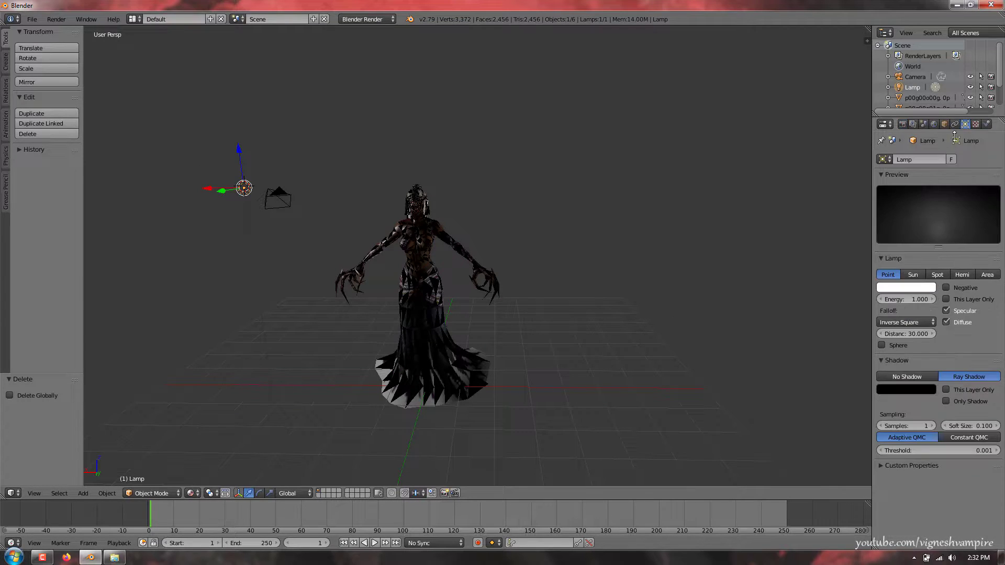
{"action": "left_click", "coordinate": [915, 277]}
{"action": "left_click", "coordinate": [579, 196]}
{"action": "left_click", "coordinate": [193, 494]}
{"action": "left_click", "coordinate": [208, 435]}
{"action": "left_click", "coordinate": [193, 494]}
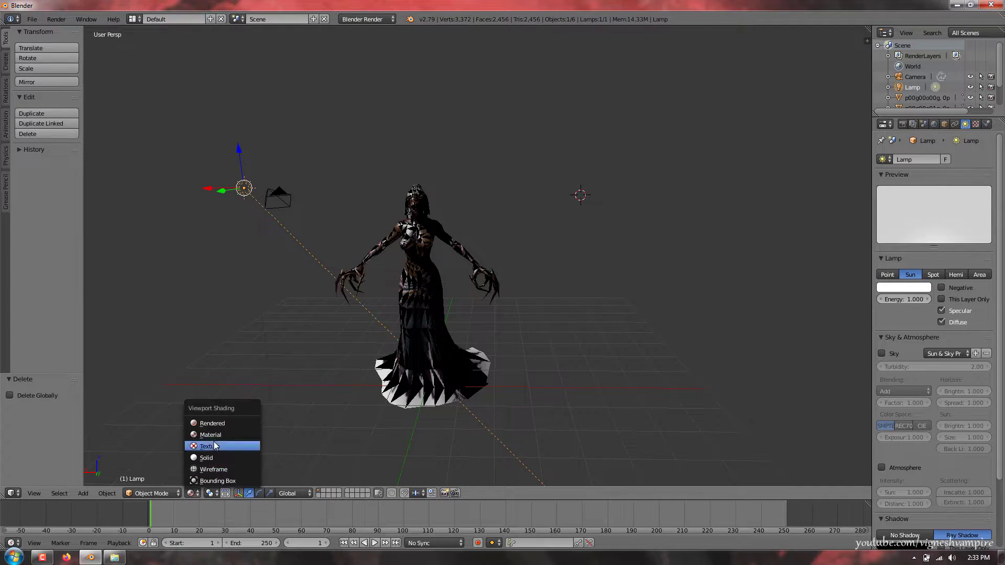
{"action": "left_click", "coordinate": [213, 446]}
{"action": "scroll", "coordinate": [298, 281], "scroll_direction": "up", "scroll_amount": 3}
{"action": "middle_click_drag", "start_coordinate": [298, 281], "coordinate": [350, 283]}
Step: Move the sun lamp to the other side above the siren and raise its energy to about 8.960
{"action": "left_click", "coordinate": [221, 172]}
{"action": "left_click_drag", "start_coordinate": [221, 172], "coordinate": [608, 69]}
{"action": "left_click_drag", "start_coordinate": [904, 299], "coordinate": [994, 300]}
{"action": "scroll", "coordinate": [586, 231], "scroll_direction": "down", "scroll_amount": 2}
{"action": "middle_click_drag", "start_coordinate": [586, 230], "coordinate": [469, 262]}
{"action": "mouse_move", "coordinate": [277, 300]}
{"action": "middle_mouse_down"}
{"action": "mouse_move", "coordinate": [342, 315]}
{"action": "mouse_move", "coordinate": [421, 297]}
{"action": "mouse_move", "coordinate": [276, 291]}
{"action": "middle_mouse_up"}
Step: Delete everything except the lamp and import the Wavefront file mew.obj
{"action": "key", "text": "ctrl+i"}
{"action": "key", "text": "Delete"}
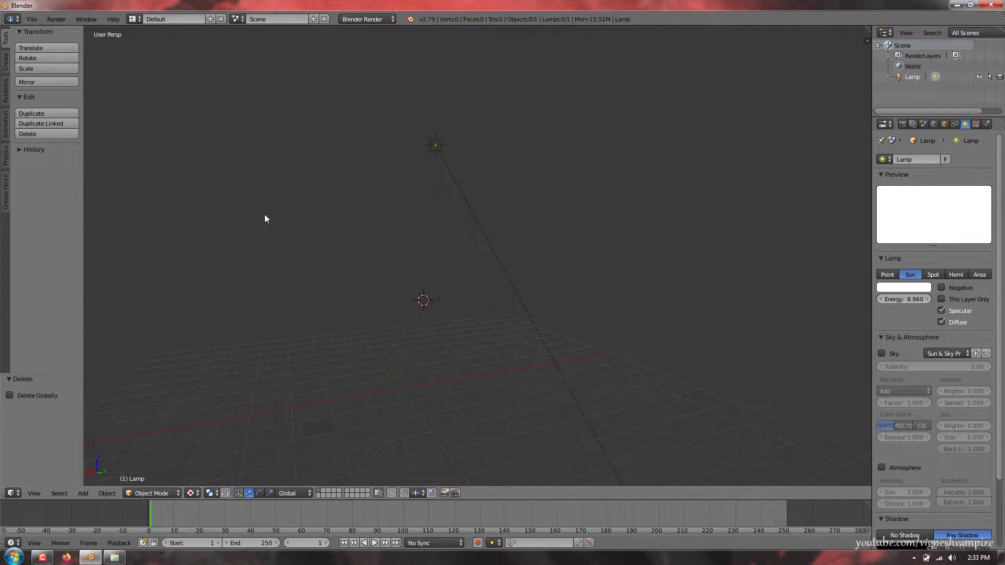
{"action": "left_click", "coordinate": [32, 19]}
{"action": "mouse_move", "coordinate": [65, 183]}
{"action": "left_click", "coordinate": [186, 250]}
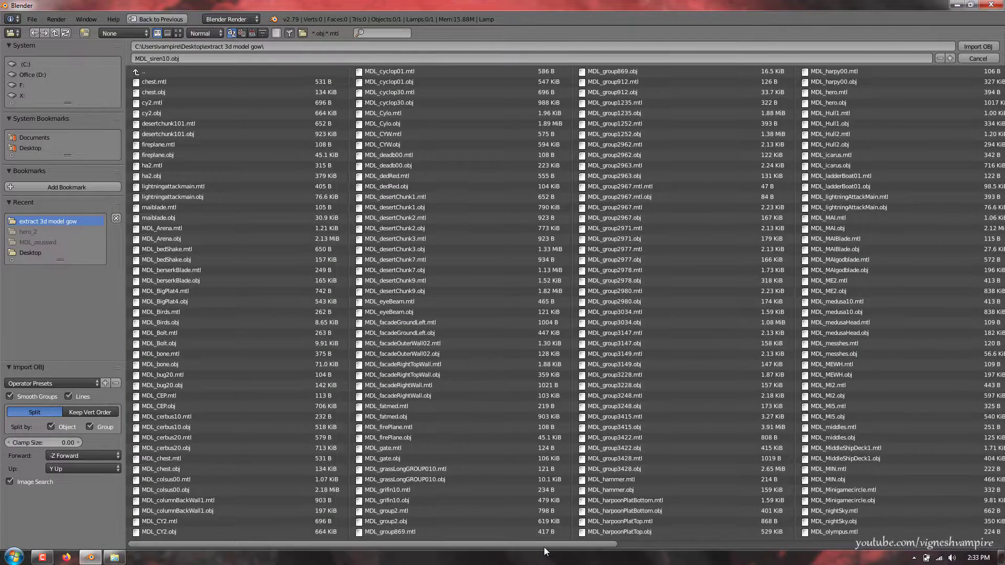
{"action": "left_click_drag", "start_coordinate": [545, 545], "coordinate": [928, 542]}
{"action": "double_click", "coordinate": [594, 499]}
Step: Scale the imported snake-bodied creature by about 0.070
{"action": "key", "text": "s"}
{"action": "left_click", "coordinate": [407, 242]}
{"action": "scroll", "coordinate": [335, 225], "scroll_direction": "up", "scroll_amount": 6}
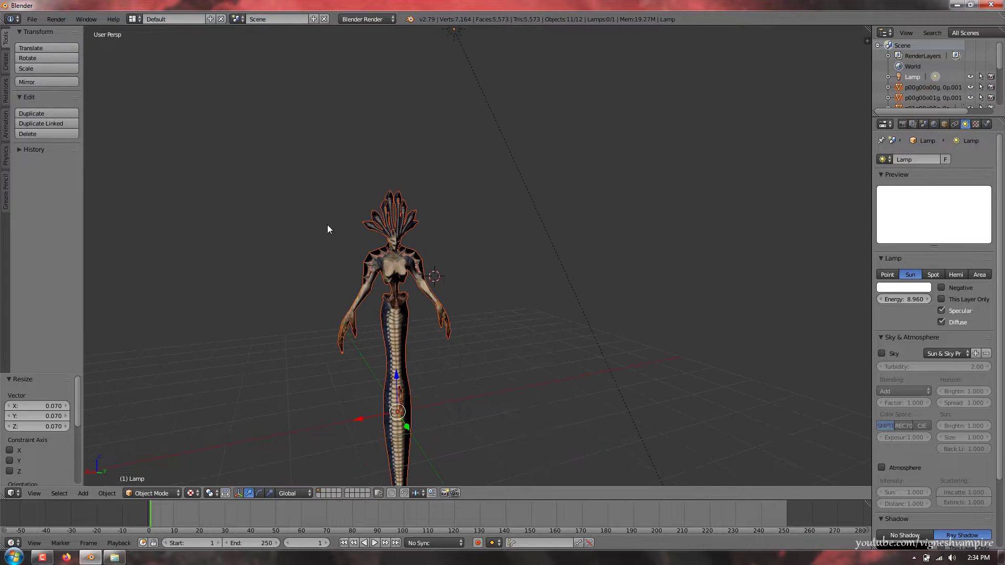
Step: Delete the snake-bodied creature and import the Wavefront file MDL_twin01.obj
{"action": "scroll", "coordinate": [355, 232], "scroll_direction": "down", "scroll_amount": 4}
{"action": "key", "text": "x"}
{"action": "left_click", "coordinate": [419, 260]}
{"action": "left_click", "coordinate": [32, 18]}
{"action": "mouse_move", "coordinate": [74, 218]}
{"action": "left_click", "coordinate": [194, 284]}
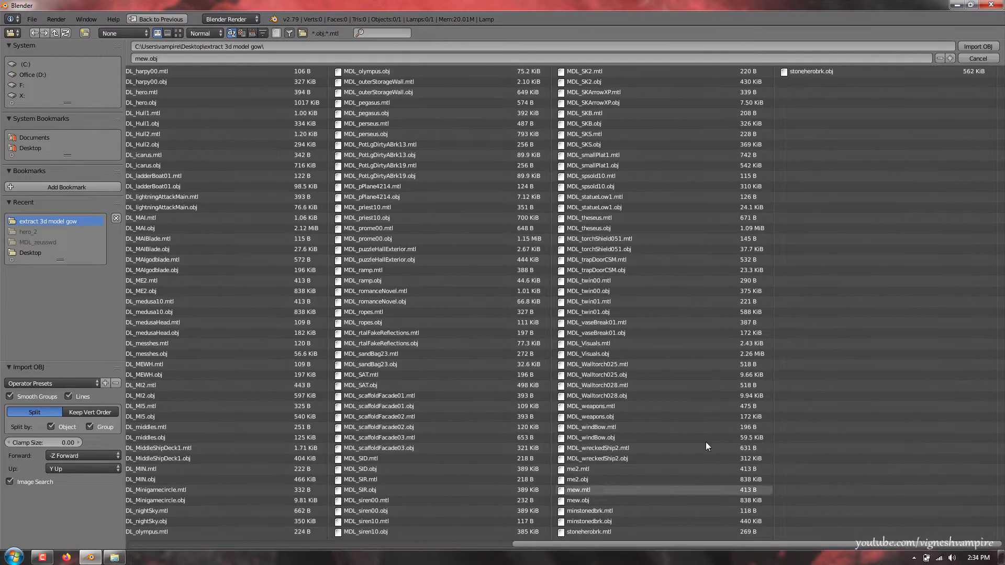
{"action": "key", "text": "Return"}
Step: Scale the imported twin model by about 0.096
{"action": "key", "text": "s"}
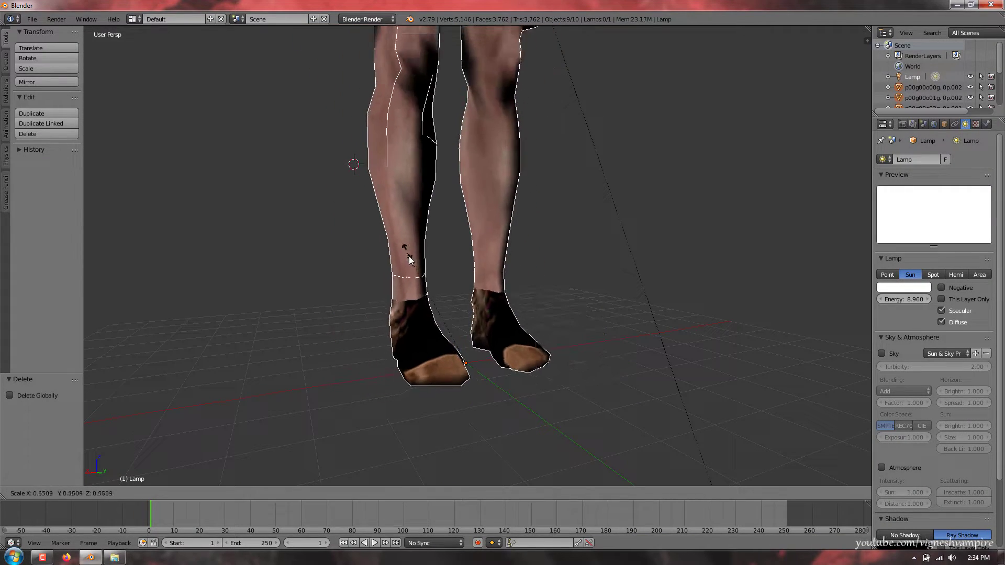
{"action": "left_click", "coordinate": [457, 347]}
{"action": "scroll", "coordinate": [349, 205], "scroll_direction": "up", "scroll_amount": 2}
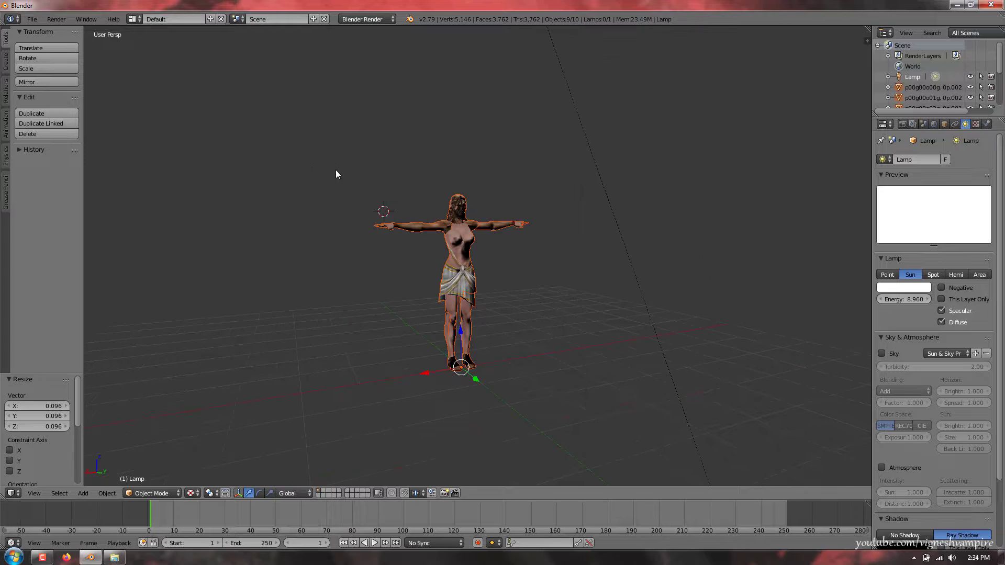
Step: Delete the twin model and import the Wavefront file MDL_windBow.obj
{"action": "key", "text": "Delete"}
{"action": "left_click", "coordinate": [32, 19]}
{"action": "mouse_move", "coordinate": [127, 217]}
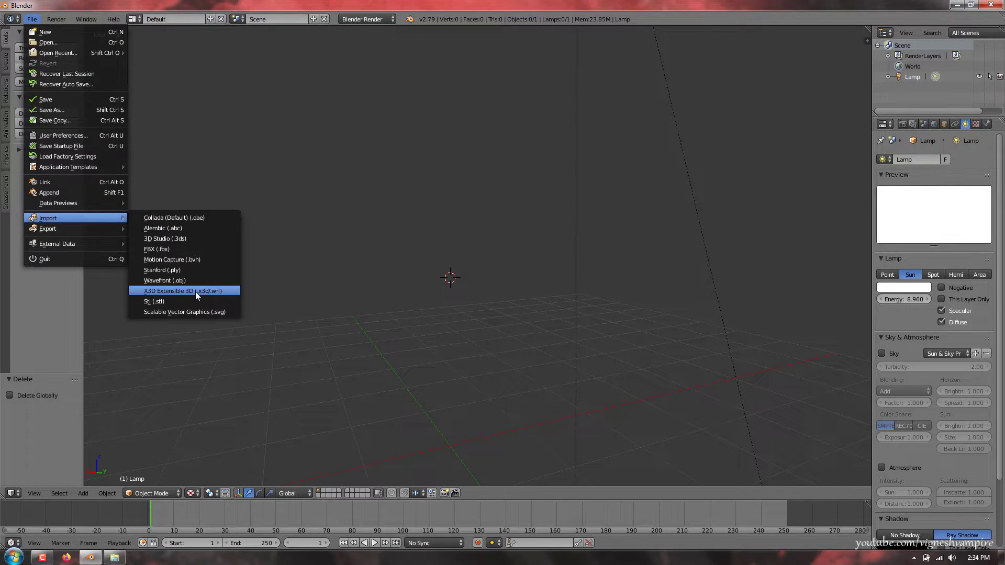
{"action": "left_click", "coordinate": [196, 293]}
{"action": "scroll", "coordinate": [250, 304], "scroll_direction": "down", "scroll_amount": 5}
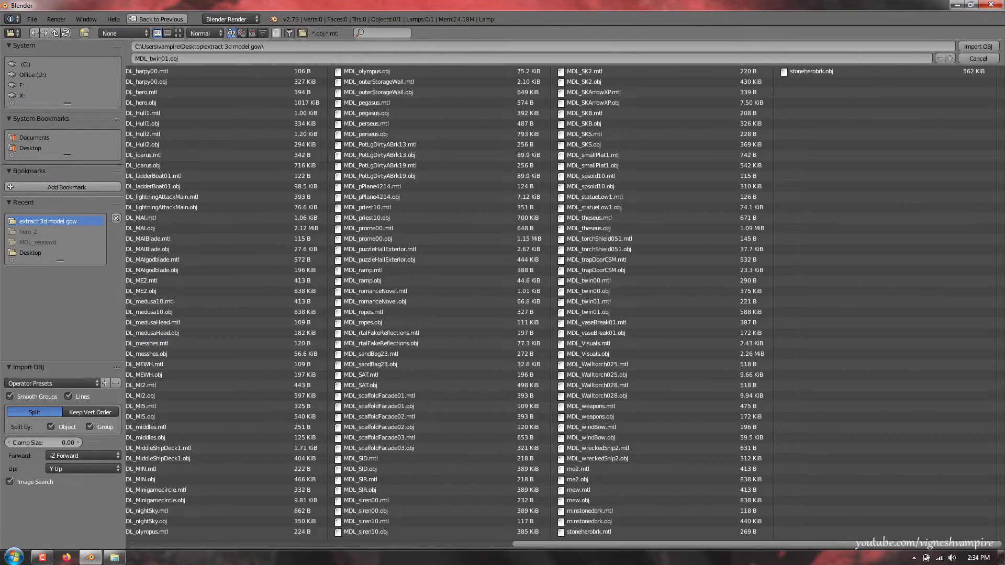
{"action": "double_click", "coordinate": [606, 441]}
Step: Scale the imported bow, raise it above the grid and move it about 2.143 along the Y axis
{"action": "key", "text": "s"}
{"action": "left_click", "coordinate": [489, 425]}
{"action": "middle_click_drag", "start_coordinate": [482, 386], "coordinate": [475, 399], "text": "shift"}
{"action": "left_click_drag", "start_coordinate": [474, 379], "coordinate": [473, 213]}
{"action": "left_click_drag", "start_coordinate": [489, 252], "coordinate": [600, 281]}
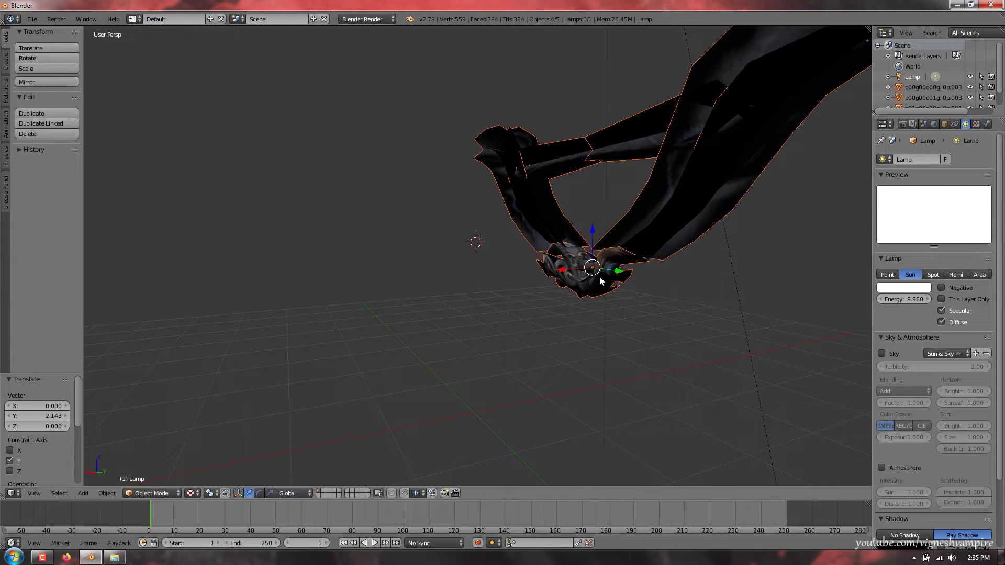
Step: Delete the bow and import the armored warrior model from the extract 3d model gow folder
{"action": "key", "text": "Delete"}
{"action": "left_click", "coordinate": [32, 19]}
{"action": "mouse_move", "coordinate": [78, 218]}
{"action": "left_click", "coordinate": [178, 282]}
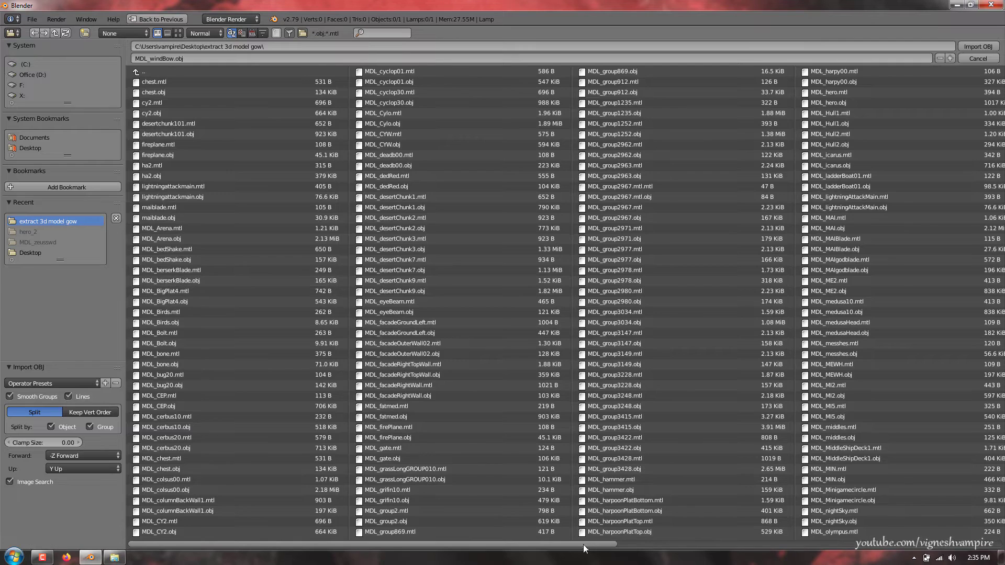
{"action": "left_click_drag", "start_coordinate": [585, 544], "coordinate": [974, 543]}
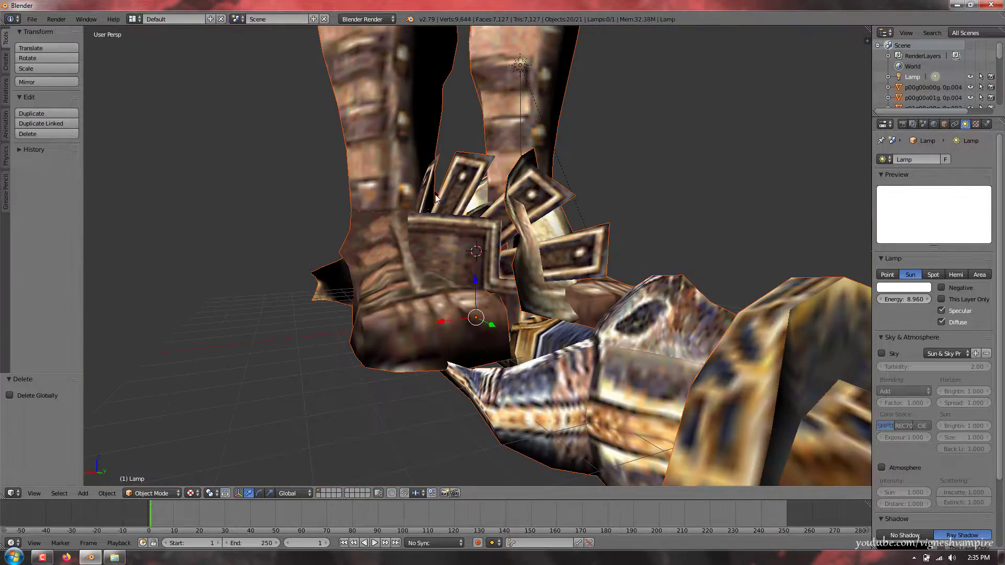
Step: Examine the armored warrior at full height, toggling textured viewport shading off and on
{"action": "scroll", "coordinate": [435, 194], "scroll_direction": "down", "scroll_amount": 6}
{"action": "middle_click_drag", "start_coordinate": [396, 107], "coordinate": [385, 125]}
{"action": "middle_click_drag", "start_coordinate": [445, 104], "coordinate": [406, 145], "text": "shift"}
{"action": "key", "text": "alt+z"}
{"action": "key", "text": "alt+z"}
{"action": "left_click", "coordinate": [455, 262]}
Step: Delete the armored warrior and import the Wavefront file MDL_spsold10.obj
{"action": "key", "text": "Delete"}
{"action": "left_click", "coordinate": [455, 263]}
{"action": "left_click", "coordinate": [34, 20]}
{"action": "mouse_move", "coordinate": [55, 218]}
{"action": "left_click", "coordinate": [219, 283]}
{"action": "left_click_drag", "start_coordinate": [474, 543], "coordinate": [859, 543]}
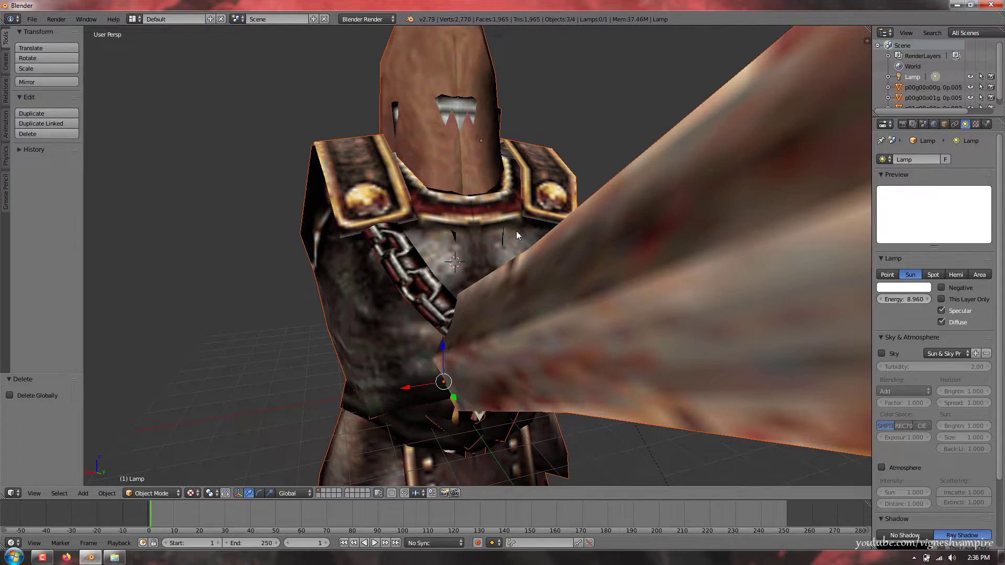
Step: Delete the hooded soldier model and invert the selection
{"action": "scroll", "coordinate": [516, 231], "scroll_direction": "down", "scroll_amount": 6}
{"action": "key", "text": "Delete"}
{"action": "left_click", "coordinate": [447, 306]}
{"action": "key", "text": "ctrl+i"}
{"action": "key", "text": "ctrl+u"}
{"action": "left_click", "coordinate": [377, 228]}
Step: Import the Wavefront file MDL_SK2.obj and scale the model to fit the view
{"action": "left_click", "coordinate": [33, 20]}
{"action": "mouse_move", "coordinate": [107, 218]}
{"action": "left_click", "coordinate": [197, 282]}
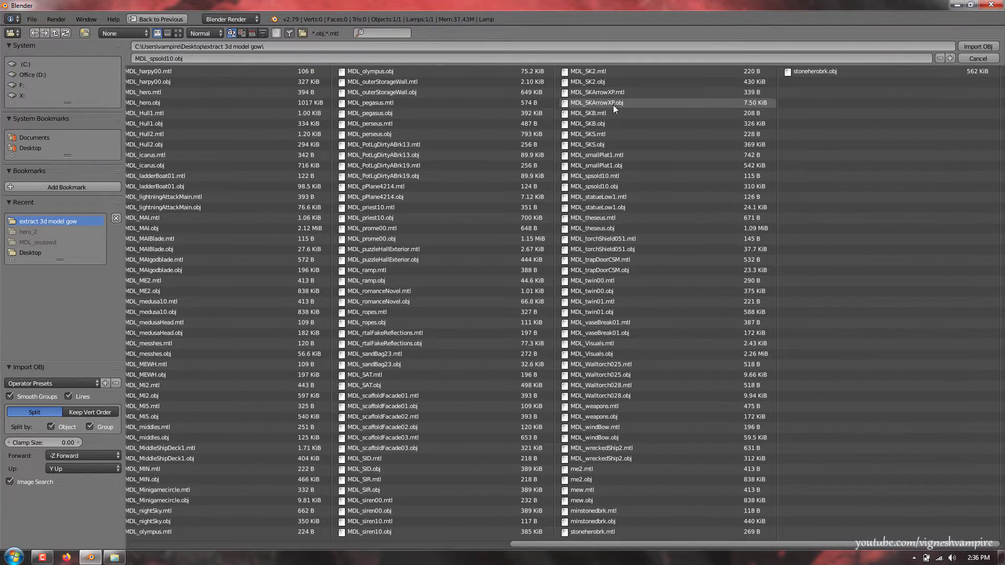
{"action": "double_click", "coordinate": [596, 83]}
{"action": "key", "text": "s"}
{"action": "left_click", "coordinate": [456, 294]}
Step: Delete the SK2 model and import the Wavefront file MDL_siren00.obj
{"action": "key", "text": "Delete"}
{"action": "left_click", "coordinate": [456, 294]}
{"action": "left_click", "coordinate": [32, 18]}
{"action": "mouse_move", "coordinate": [47, 218]}
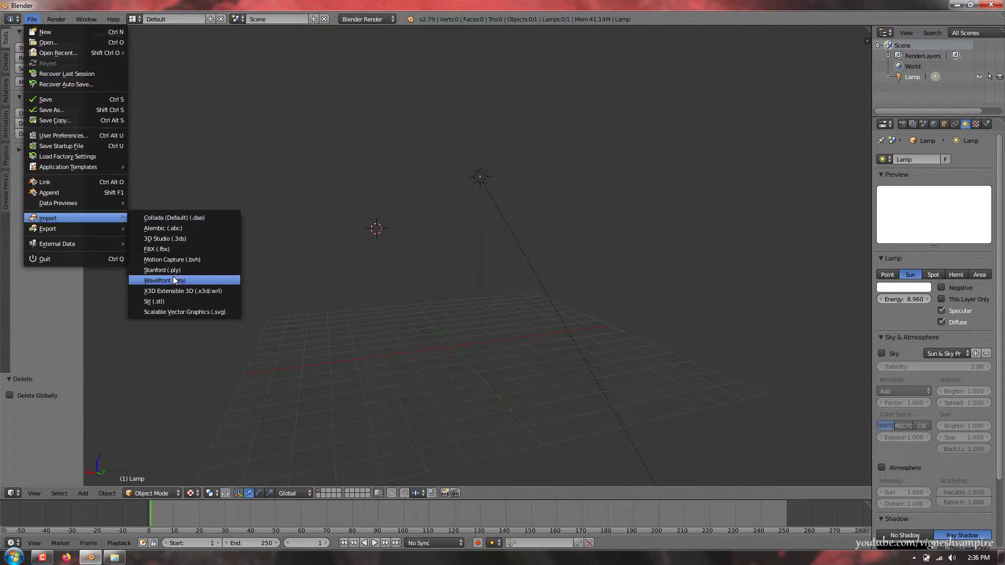
{"action": "left_click", "coordinate": [192, 286]}
{"action": "left_click_drag", "start_coordinate": [586, 544], "coordinate": [979, 544]}
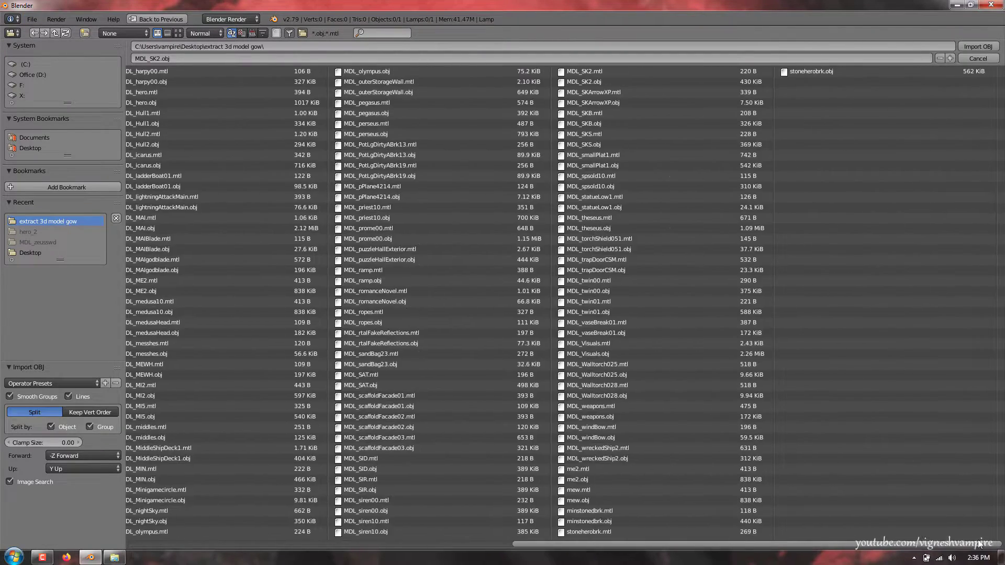
{"action": "double_click", "coordinate": [381, 508]}
Step: Scale the imported long-dressed siren by about 0.194
{"action": "key", "text": "s"}
{"action": "left_click", "coordinate": [386, 173]}
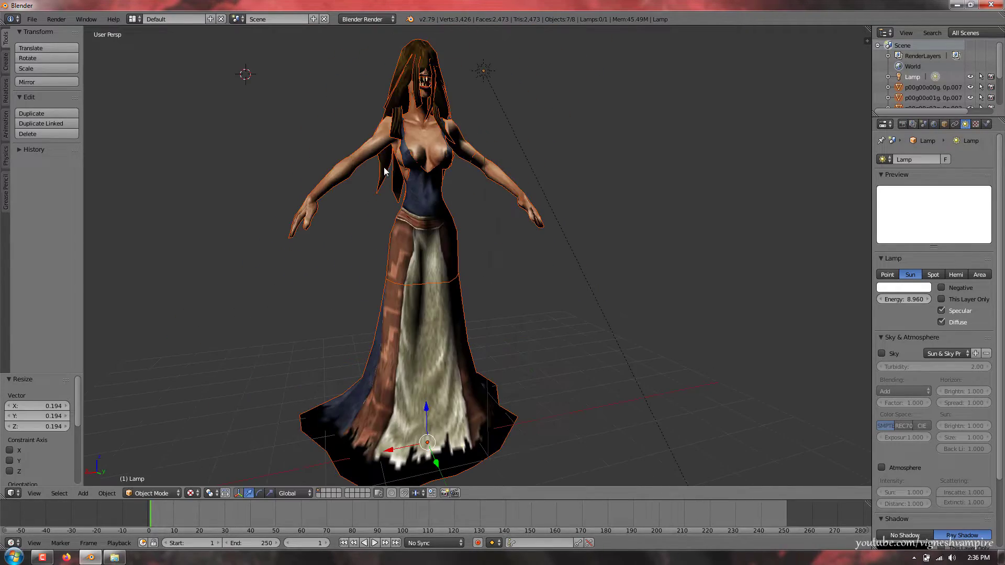
{"action": "scroll", "coordinate": [316, 145], "scroll_direction": "down", "scroll_amount": 3}
{"action": "middle_click_drag", "start_coordinate": [293, 398], "coordinate": [274, 405], "text": "shift"}
Step: Delete the long-dressed siren and try to import MDL_SIR.mtl through the Wavefront importer
{"action": "left_click", "coordinate": [453, 196]}
{"action": "left_click", "coordinate": [32, 19]}
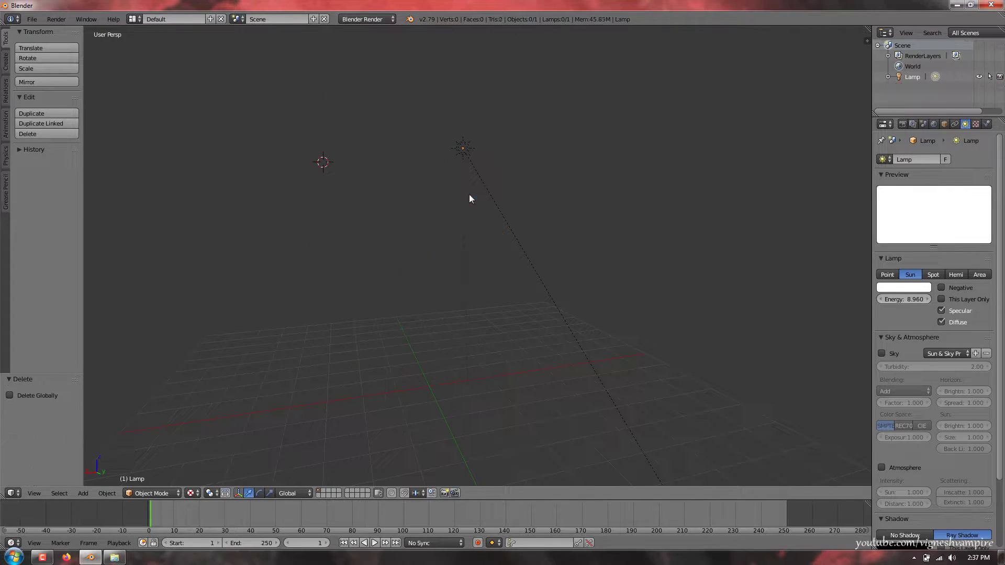
{"action": "left_click", "coordinate": [192, 287]}
{"action": "scroll", "coordinate": [752, 522], "scroll_direction": "down", "scroll_amount": 10}
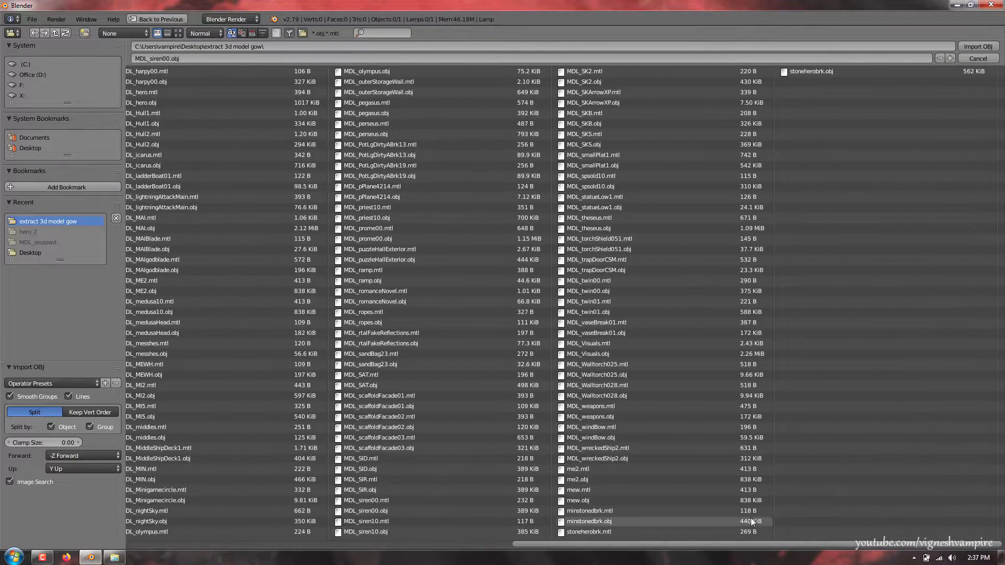
{"action": "double_click", "coordinate": [381, 478]}
Step: Import the Wavefront file MDL_puzzleHallExterior.obj from the extract 3d model gow folder
{"action": "left_click", "coordinate": [32, 19]}
{"action": "mouse_move", "coordinate": [45, 218]}
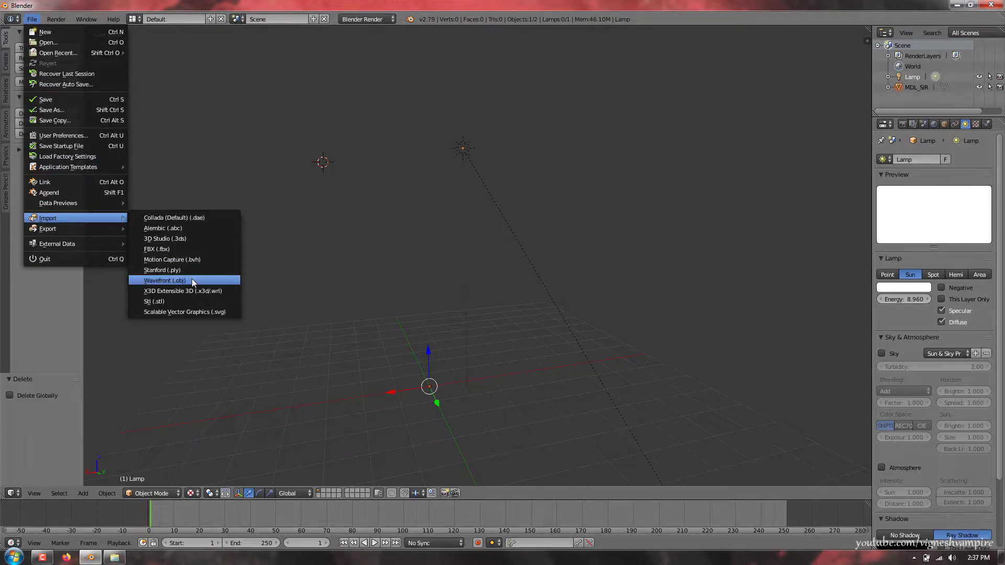
{"action": "left_click", "coordinate": [192, 283]}
{"action": "scroll", "coordinate": [552, 501], "scroll_direction": "down", "scroll_amount": 10}
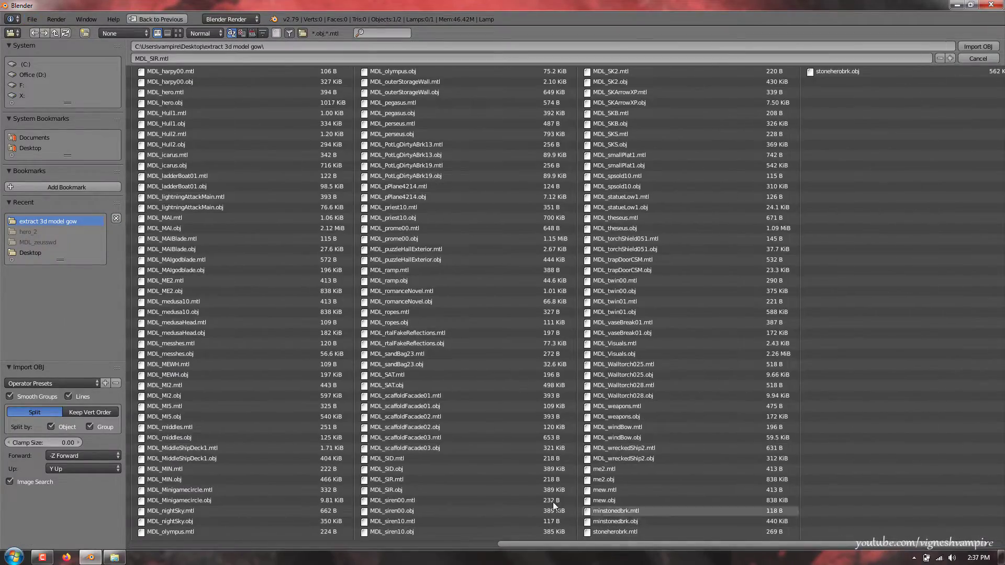
{"action": "double_click", "coordinate": [420, 262]}
Step: Scale the imported puzzle hall exterior by about -0.020
{"action": "key", "text": "s"}
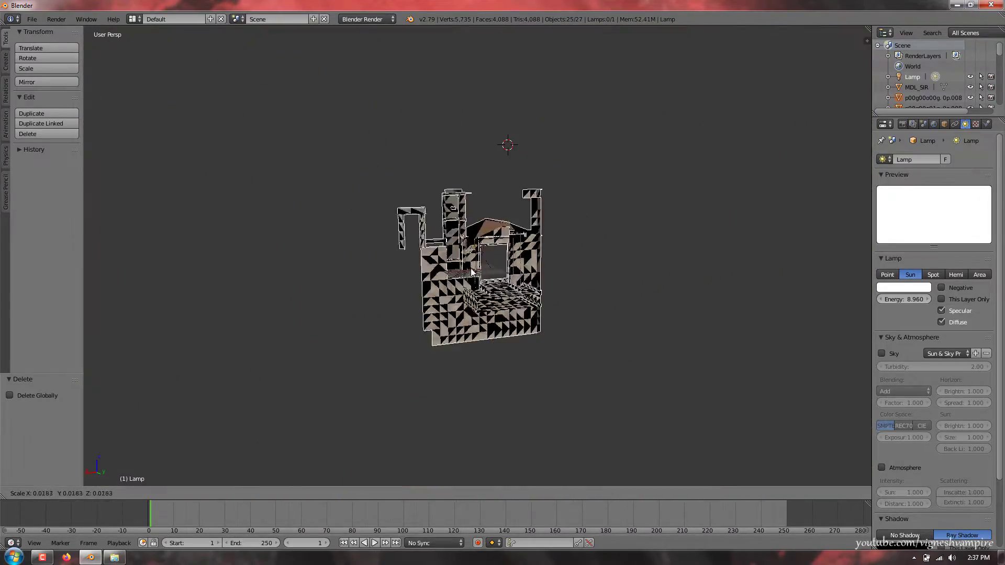
{"action": "left_click", "coordinate": [461, 239]}
{"action": "scroll", "coordinate": [460, 238], "scroll_direction": "up", "scroll_amount": 3}
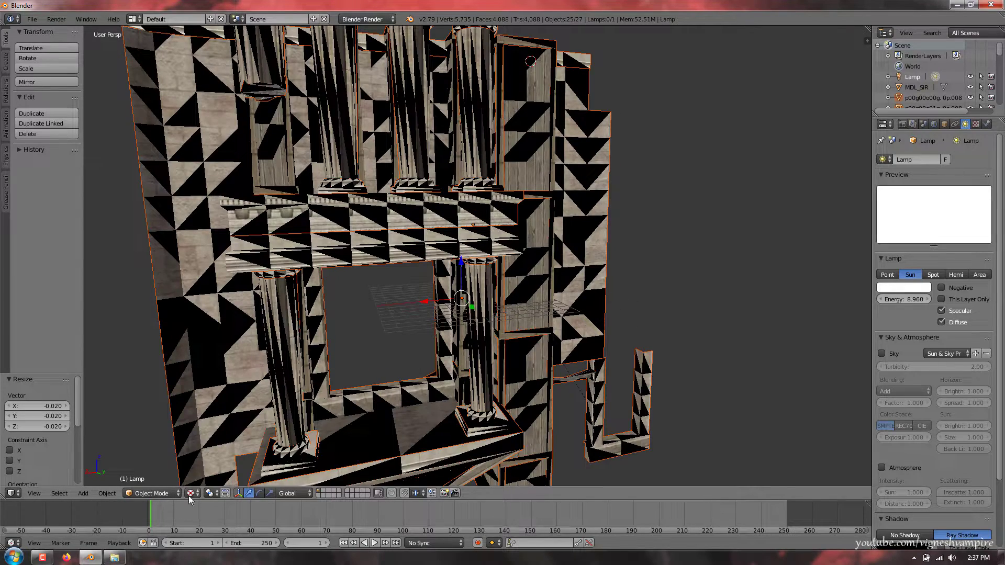
Step: Switch the viewport shading and scale the puzzle hall exterior by about -0.542
{"action": "left_click", "coordinate": [209, 435]}
{"action": "left_click", "coordinate": [270, 172]}
{"action": "key", "text": "s"}
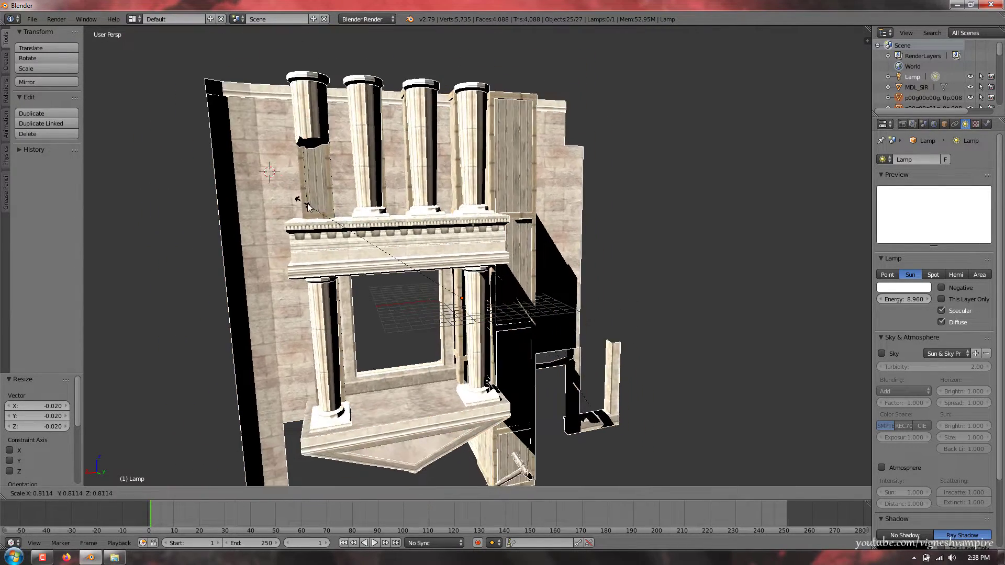
{"action": "left_click", "coordinate": [509, 388]}
{"action": "scroll", "coordinate": [509, 388], "scroll_direction": "up", "scroll_amount": 3}
Step: Move the puzzle hall exterior above the grid and scale it by about 0.306
{"action": "left_click", "coordinate": [390, 224]}
{"action": "key", "text": "g"}
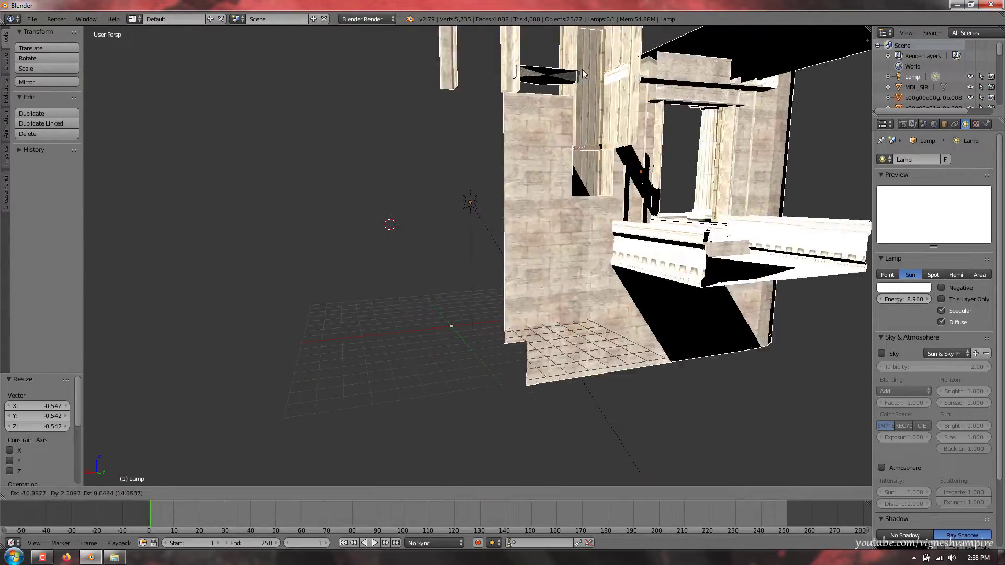
{"action": "left_click", "coordinate": [341, 166]}
{"action": "key", "text": "s"}
{"action": "left_click", "coordinate": [384, 236]}
{"action": "scroll", "coordinate": [533, 186], "scroll_direction": "up", "scroll_amount": 5}
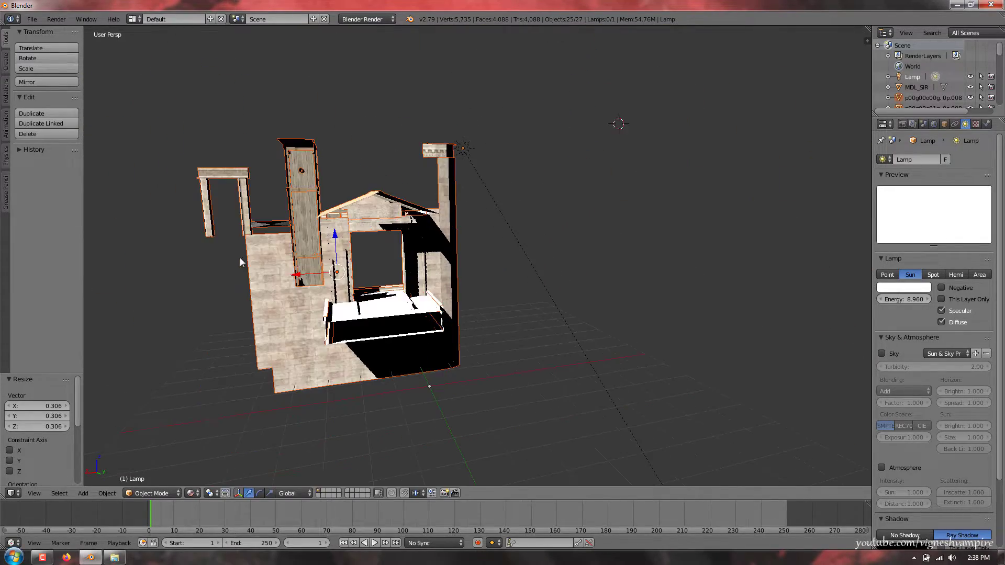
{"action": "scroll", "coordinate": [293, 269], "scroll_direction": "down", "scroll_amount": 2}
Step: Delete the puzzle hall exterior and import the Wavefront file MDL_pegasus.obj from the extract 3d model gow folder
{"action": "left_click", "coordinate": [293, 268]}
{"action": "key", "text": "x"}
{"action": "left_click", "coordinate": [292, 269]}
{"action": "left_click", "coordinate": [25, 21]}
{"action": "mouse_move", "coordinate": [68, 217]}
{"action": "left_click", "coordinate": [191, 284]}
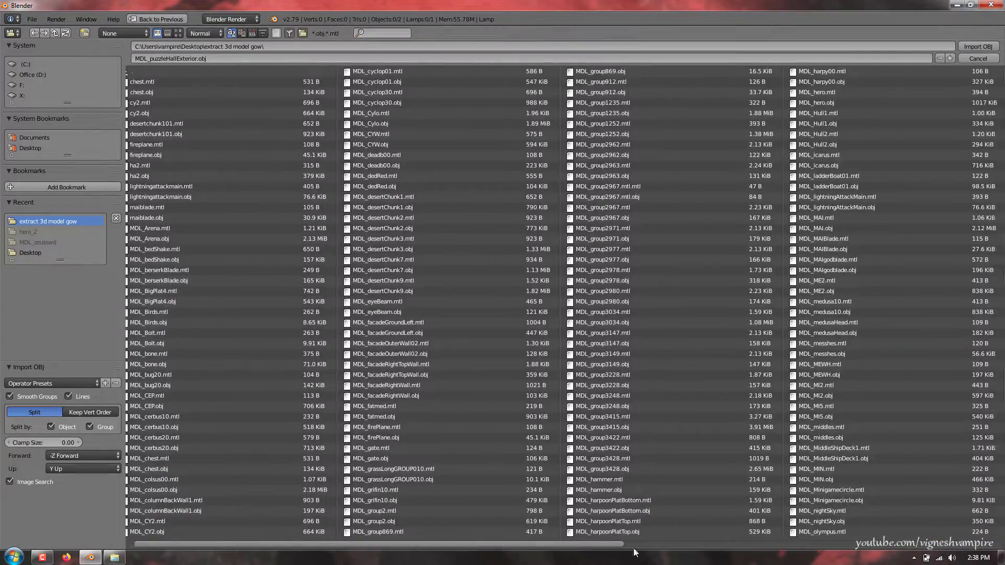
{"action": "double_click", "coordinate": [507, 113]}
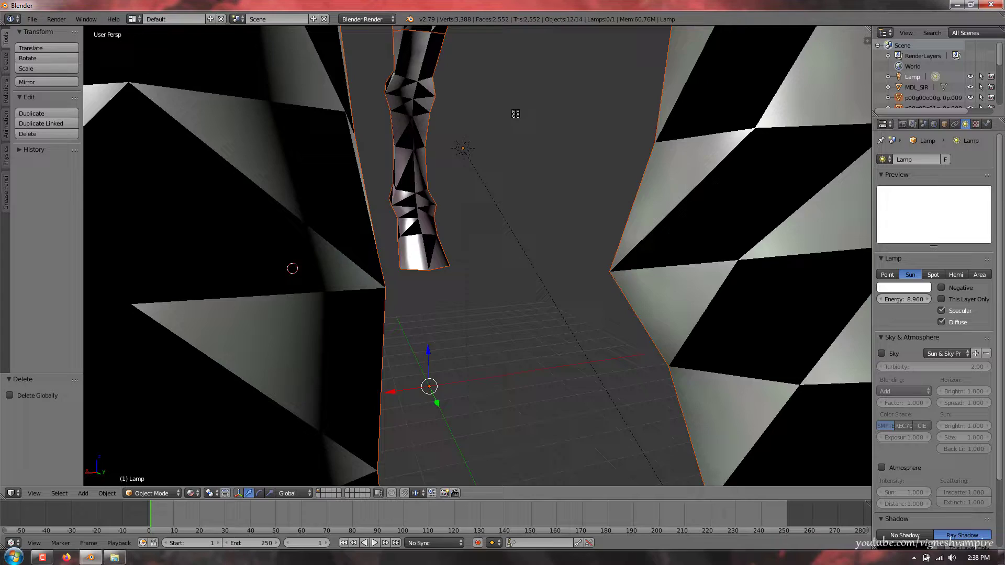
Step: Scale the imported pegasus by about 0.094 and display it in Material shading
{"action": "key", "text": "s"}
{"action": "left_click", "coordinate": [435, 325]}
{"action": "scroll", "coordinate": [389, 278], "scroll_direction": "up", "scroll_amount": 2}
{"action": "left_click", "coordinate": [194, 494]}
{"action": "left_click", "coordinate": [220, 435]}
{"action": "scroll", "coordinate": [320, 311], "scroll_direction": "up", "scroll_amount": 2}
{"action": "scroll", "coordinate": [320, 313], "scroll_direction": "down", "scroll_amount": 3}
{"action": "mouse_move", "coordinate": [321, 313]}
{"action": "middle_mouse_down"}
{"action": "mouse_move", "coordinate": [334, 339]}
{"action": "mouse_move", "coordinate": [316, 330]}
{"action": "middle_mouse_up"}
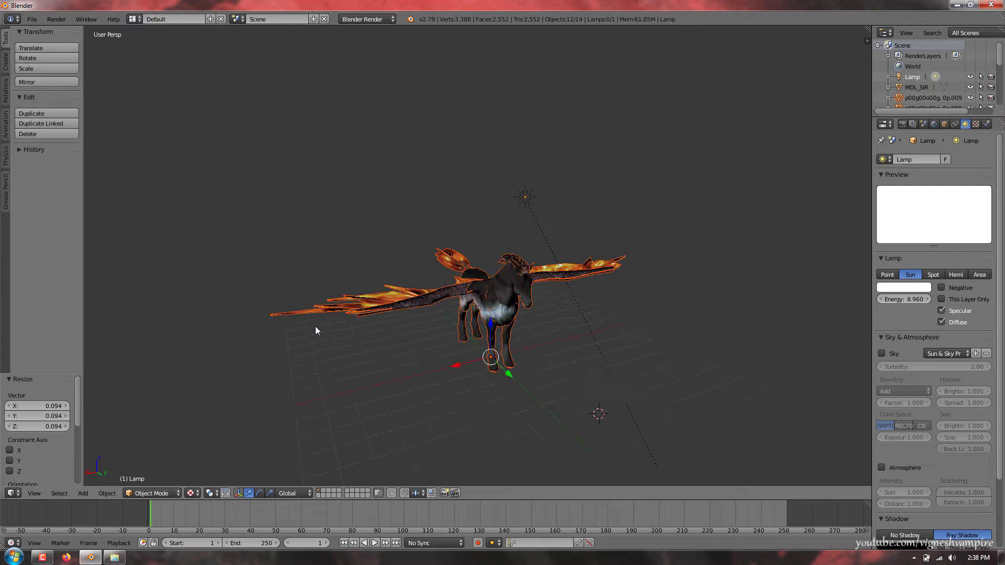
Step: Delete the pegasus and import a stone building with columns as a Wavefront OBJ model
{"action": "key", "text": "Delete"}
{"action": "left_click", "coordinate": [32, 19]}
{"action": "mouse_move", "coordinate": [93, 217]}
{"action": "left_click", "coordinate": [177, 281]}
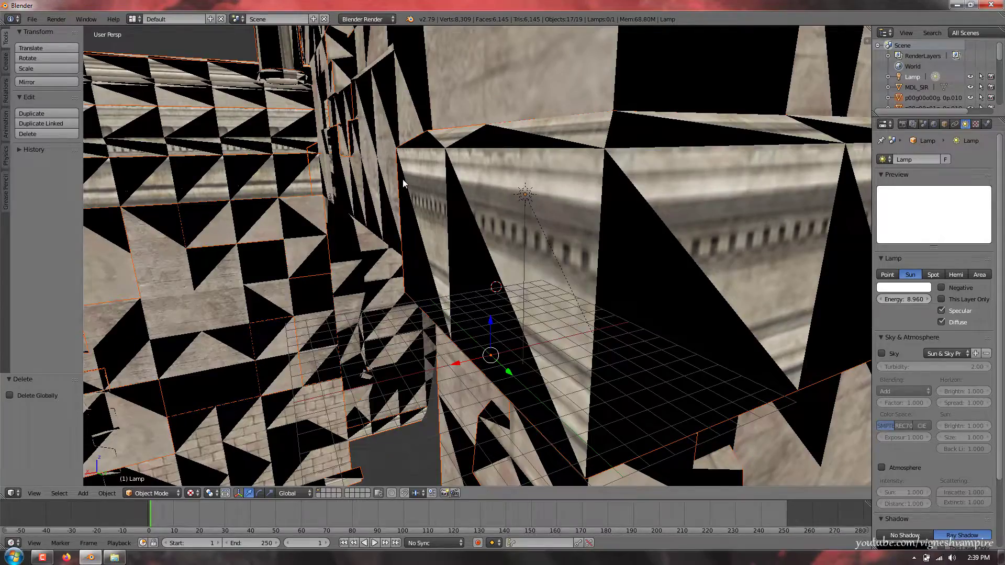
Step: Scale down the imported stone building so more of it fits in view
{"action": "left_click", "coordinate": [192, 493]}
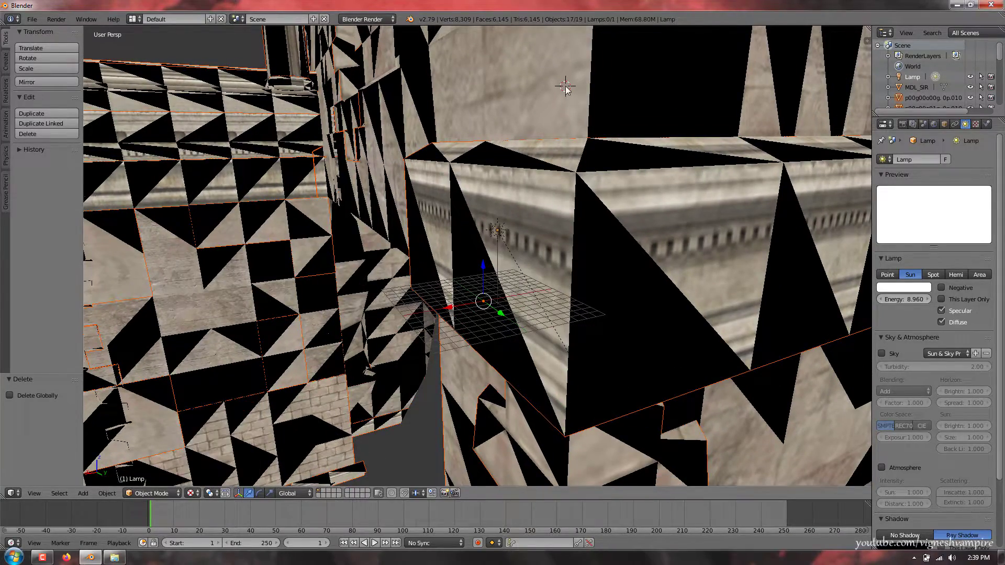
{"action": "key", "text": "s"}
{"action": "left_click", "coordinate": [485, 299]}
{"action": "scroll", "coordinate": [485, 301], "scroll_direction": "up", "scroll_amount": 4}
{"action": "mouse_move", "coordinate": [484, 300]}
{"action": "middle_mouse_down"}
{"action": "mouse_move", "coordinate": [487, 327]}
{"action": "mouse_move", "coordinate": [484, 303]}
{"action": "middle_mouse_up"}
Step: Switch the viewport shading and scale the stone building by about 0.464
{"action": "left_click", "coordinate": [197, 494]}
{"action": "left_click", "coordinate": [197, 494]}
{"action": "left_click", "coordinate": [197, 494]}
{"action": "left_click", "coordinate": [210, 418]}
{"action": "key", "text": "s"}
{"action": "left_click", "coordinate": [423, 330]}
{"action": "scroll", "coordinate": [423, 330], "scroll_direction": "up", "scroll_amount": 5}
{"action": "scroll", "coordinate": [423, 332], "scroll_direction": "down", "scroll_amount": 3}
{"action": "middle_click_drag", "start_coordinate": [423, 332], "coordinate": [594, 212]}
{"action": "scroll", "coordinate": [710, 243], "scroll_direction": "down", "scroll_amount": 2}
Step: Try to reposition the sun lamp near the stone building and delete the selection
{"action": "left_click", "coordinate": [595, 70]}
{"action": "right_click_drag", "start_coordinate": [595, 71], "coordinate": [517, 322]}
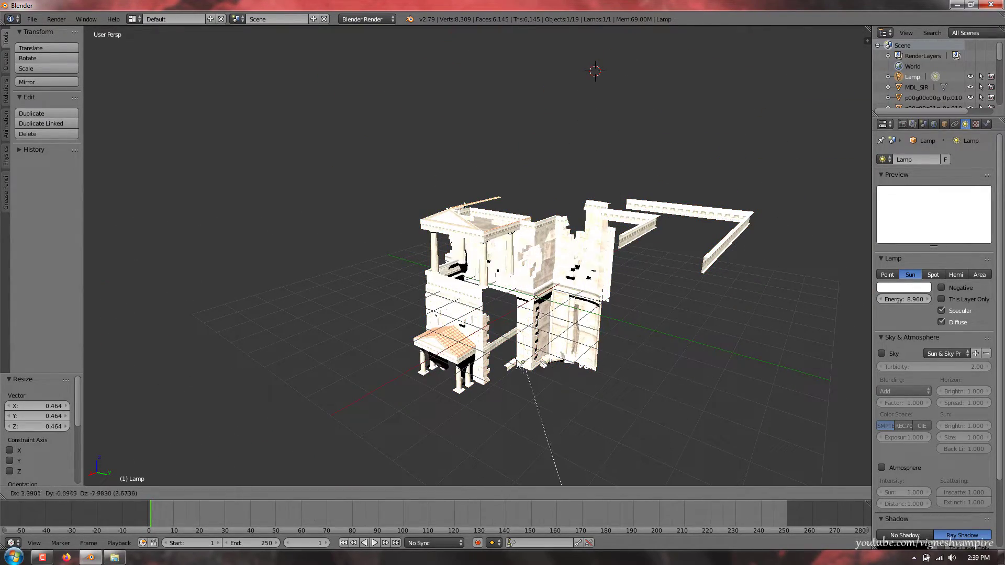
{"action": "key", "text": "x"}
{"action": "left_click", "coordinate": [532, 276]}
{"action": "key", "text": "a"}
{"action": "key", "text": "x"}
{"action": "left_click", "coordinate": [532, 276]}
{"action": "scroll", "coordinate": [553, 238], "scroll_direction": "down", "scroll_amount": 2}
Step: Undo the recent deletions and object changes in the stone building scene
{"action": "key", "text": "ctrl+z"}
{"action": "key", "text": "ctrl+z"}
{"action": "key", "text": "ctrl+z"}
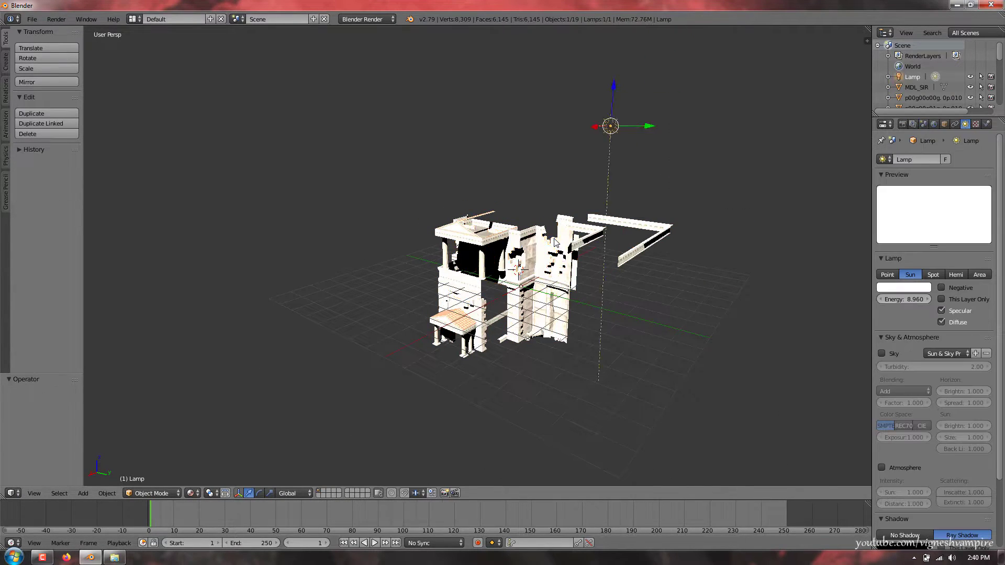
{"action": "key", "text": "ctrl+z"}
{"action": "key", "text": "ctrl+z"}
{"action": "key", "text": "ctrl+z"}
Step: Shift the selection slightly and delete the stone building
{"action": "left_click", "coordinate": [430, 254]}
{"action": "key", "text": "g"}
{"action": "left_click", "coordinate": [474, 252]}
{"action": "key", "text": "x"}
{"action": "left_click", "coordinate": [474, 252]}
Step: Import the Wavefront file MDL_group3149.obj from the extract 3d model gow folder
{"action": "left_click", "coordinate": [32, 19]}
{"action": "mouse_move", "coordinate": [71, 215]}
{"action": "left_click", "coordinate": [173, 298]}
{"action": "left_click_drag", "start_coordinate": [455, 543], "coordinate": [616, 529]}
{"action": "double_click", "coordinate": [419, 365]}
Step: Scale the imported gateway model by about 0.064 and again by about 0.115
{"action": "scroll", "coordinate": [576, 272], "scroll_direction": "down", "scroll_amount": 12}
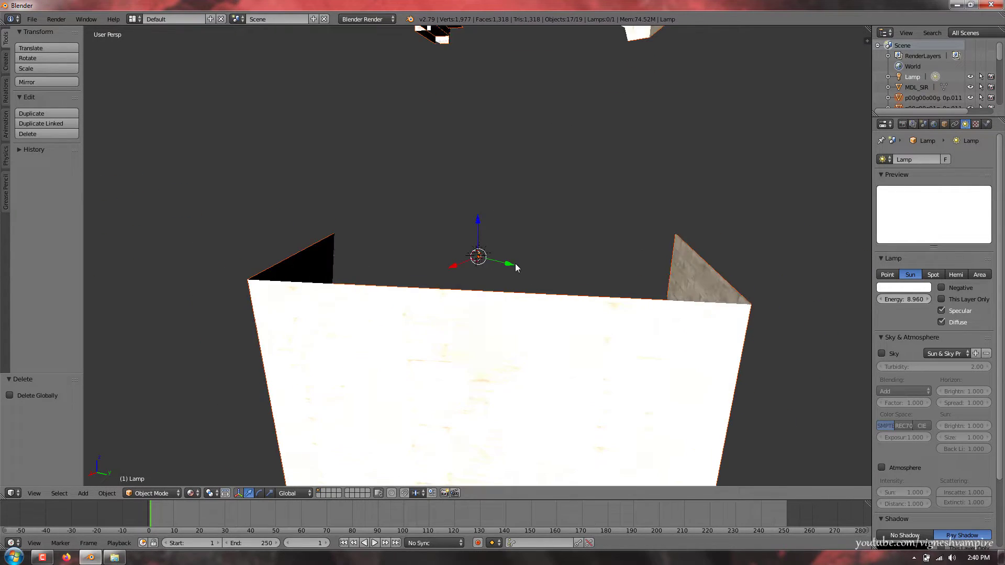
{"action": "key", "text": "s"}
{"action": "left_click", "coordinate": [476, 260]}
{"action": "scroll", "coordinate": [518, 224], "scroll_direction": "up", "scroll_amount": 5}
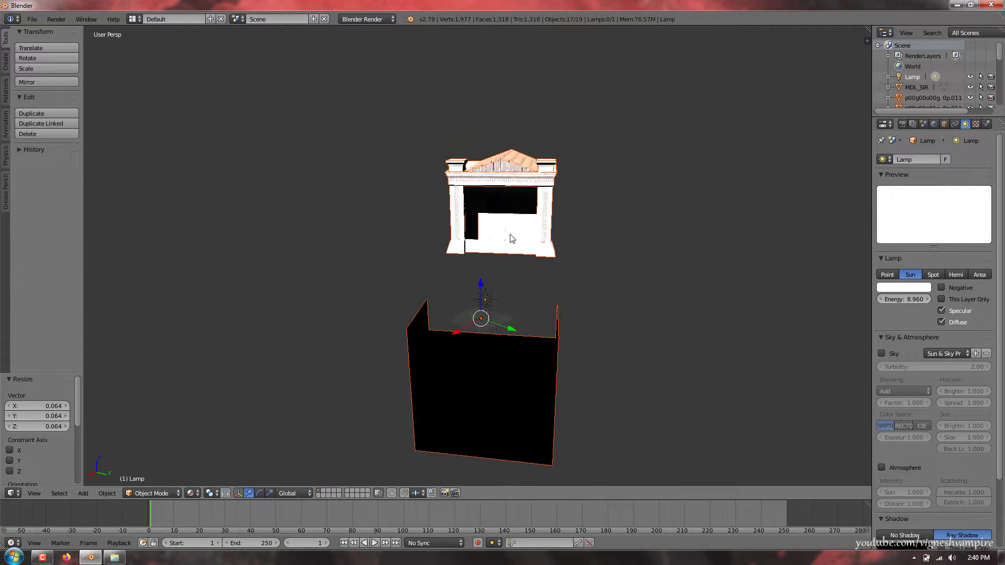
{"action": "key", "text": "s"}
{"action": "left_click", "coordinate": [501, 157]}
{"action": "scroll", "coordinate": [500, 147], "scroll_direction": "up", "scroll_amount": 7}
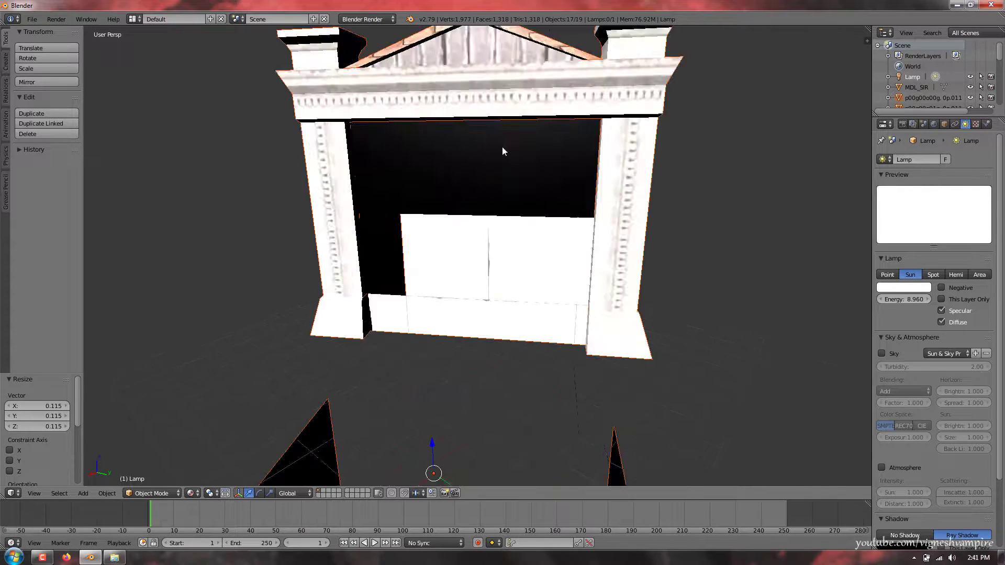
{"action": "scroll", "coordinate": [501, 147], "scroll_direction": "down", "scroll_amount": 4}
Step: Select a single object near the gateway's pediment and move it to relight or rearrange the scene
{"action": "right_click", "coordinate": [516, 87]}
{"action": "key", "text": "g"}
{"action": "left_click", "coordinate": [678, 209]}
{"action": "scroll", "coordinate": [536, 180], "scroll_direction": "up", "scroll_amount": 8}
{"action": "scroll", "coordinate": [536, 179], "scroll_direction": "down", "scroll_amount": 8}
Step: Delete the restored pegasus and import the Wavefront file MDL_grifin10.obj
{"action": "middle_click_drag", "start_coordinate": [524, 181], "coordinate": [400, 201]}
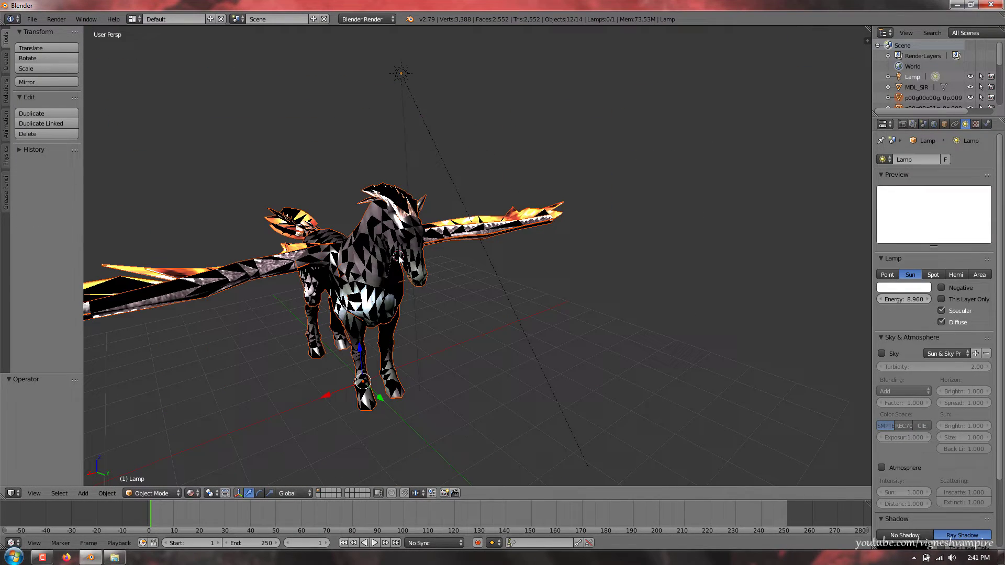
{"action": "key", "text": "g"}
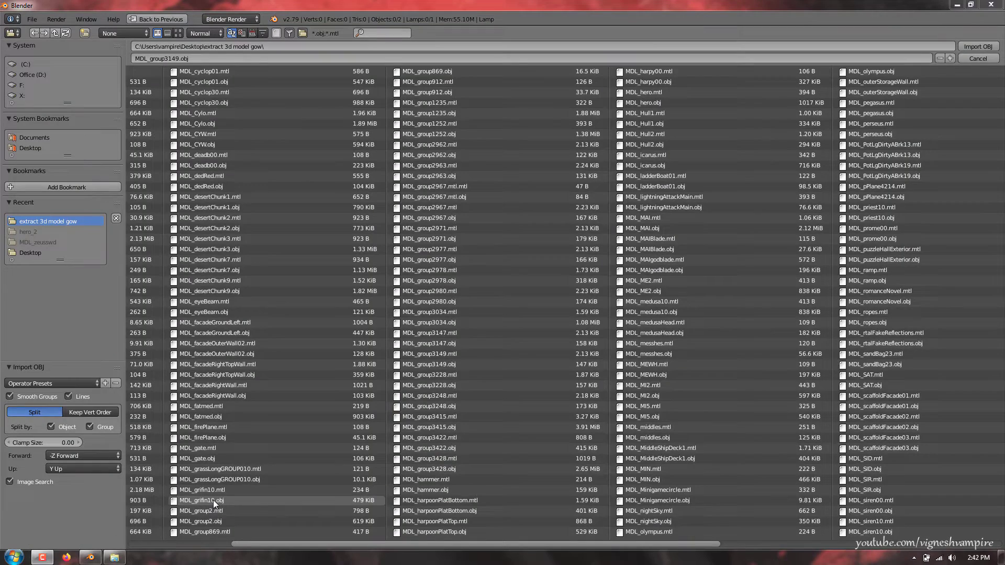
{"action": "left_click", "coordinate": [225, 501]}
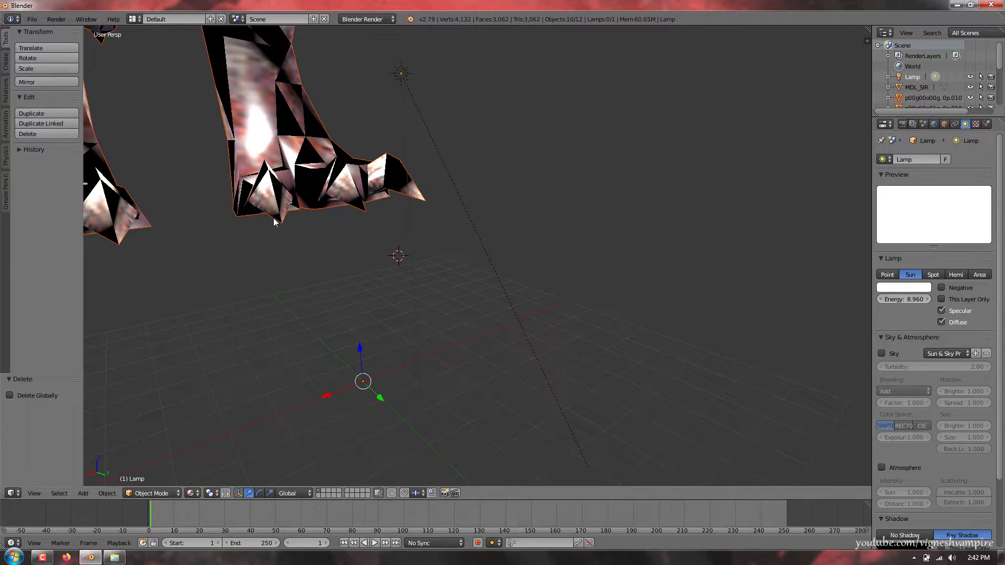
Step: Move the imported griffin by about X -3.469, Y 5.292, Z -6.612 and scale it by about 0.385
{"action": "key", "text": "g"}
{"action": "left_click", "coordinate": [541, 422]}
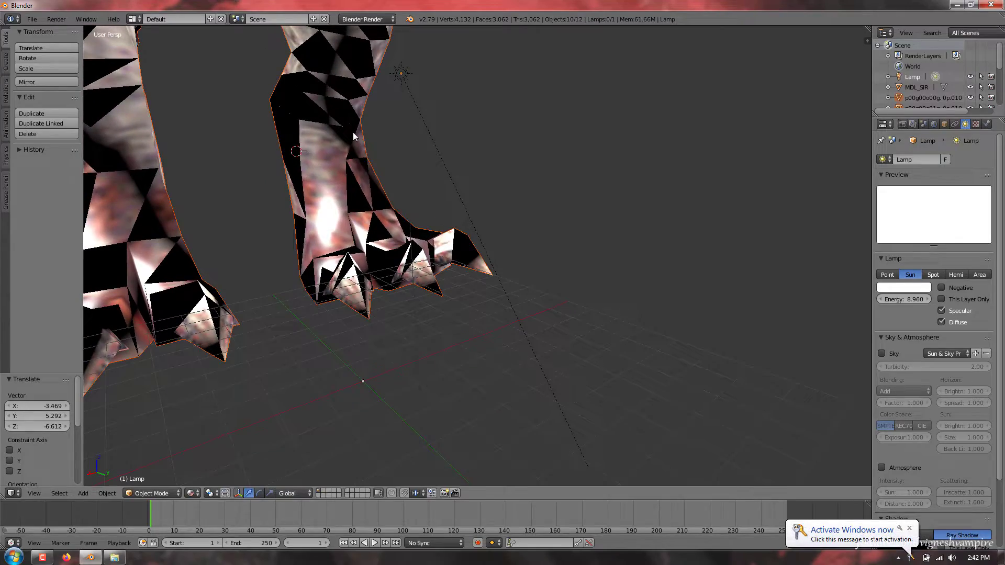
{"action": "key", "text": "s"}
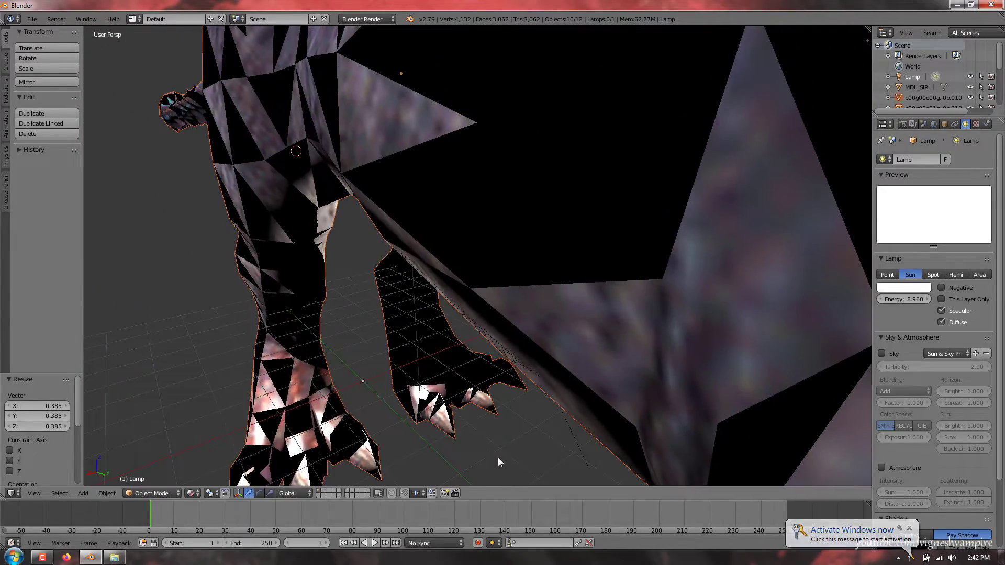
{"action": "left_click", "coordinate": [498, 457]}
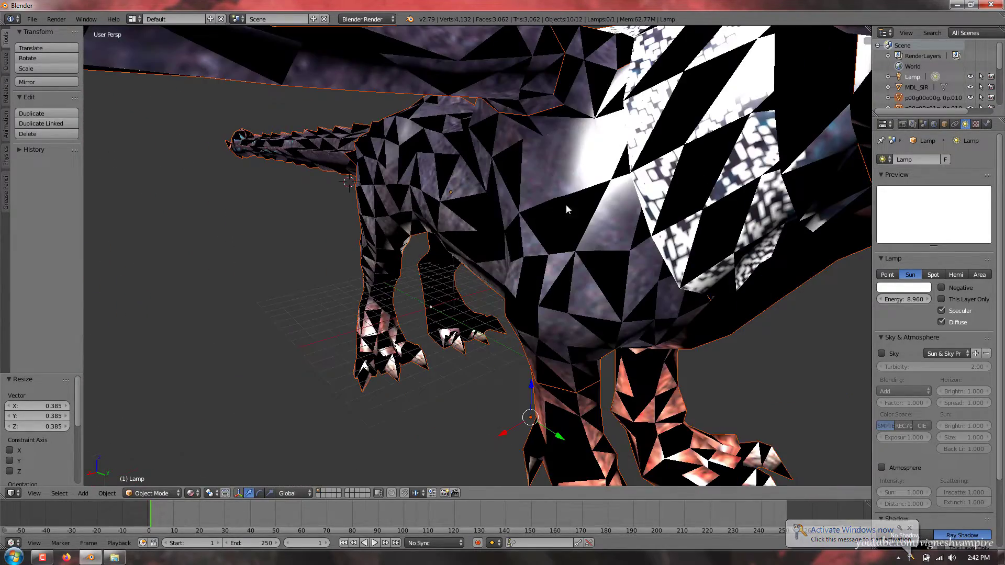
Step: Scale the griffin down again and move it by about X 2.001, Y -4.304, Z 7.181
{"action": "key", "text": "s"}
{"action": "left_click", "coordinate": [568, 390]}
{"action": "key", "text": "g"}
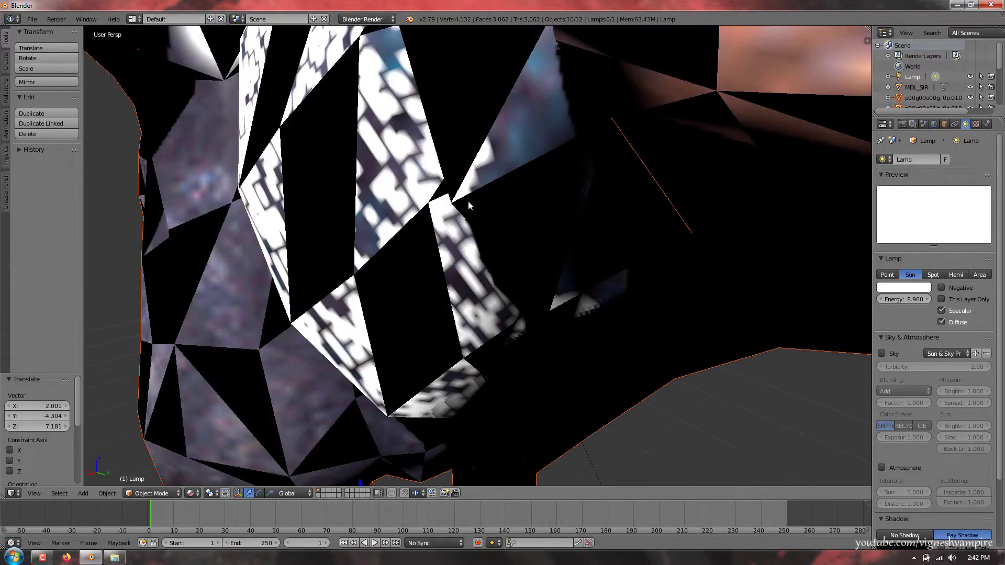
{"action": "left_click", "coordinate": [464, 210]}
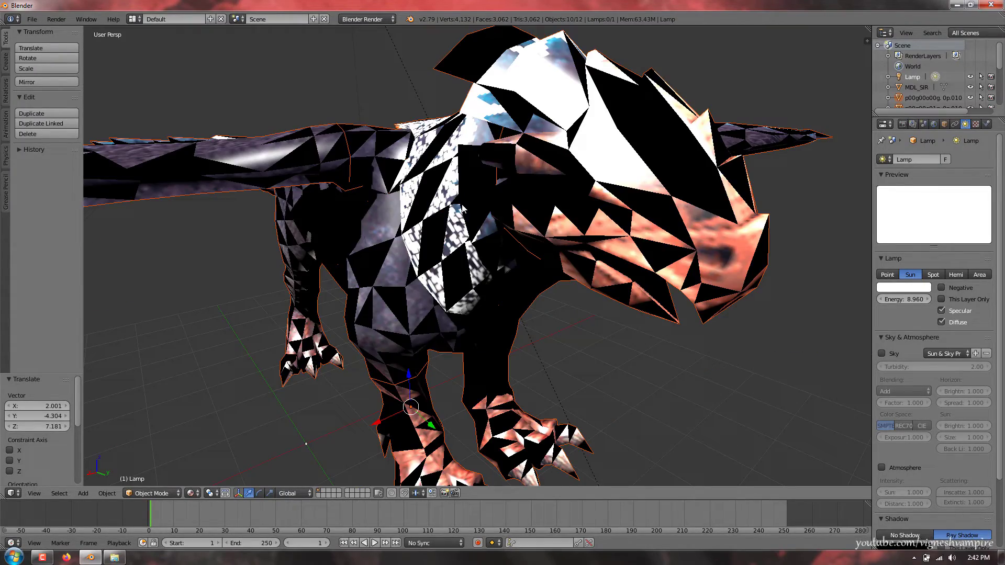
Step: Scale the griffin by about 0.418 and display it in Material shading
{"action": "key", "text": "s"}
{"action": "left_click", "coordinate": [380, 331]}
{"action": "scroll", "coordinate": [372, 356], "scroll_direction": "up", "scroll_amount": 2}
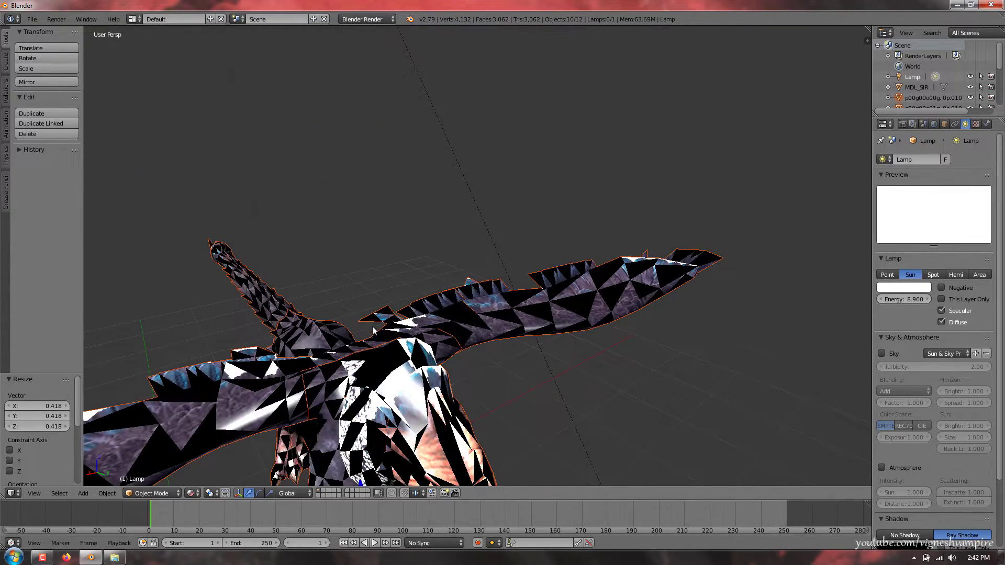
{"action": "middle_click_drag", "start_coordinate": [368, 389], "coordinate": [381, 287], "text": "shift"}
{"action": "left_click", "coordinate": [209, 446]}
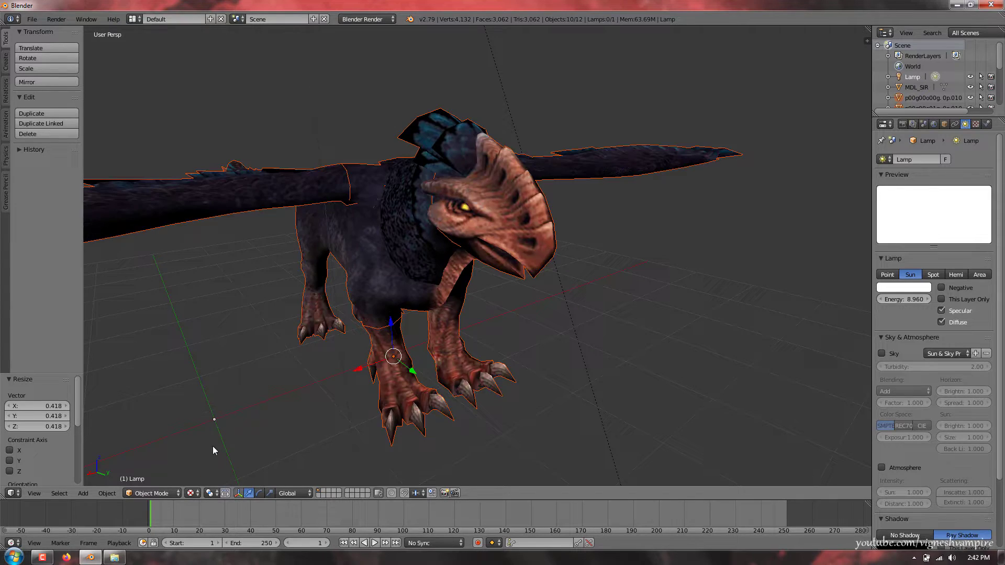
{"action": "scroll", "coordinate": [424, 253], "scroll_direction": "down", "scroll_amount": 3}
{"action": "mouse_move", "coordinate": [424, 253]}
{"action": "middle_mouse_down"}
{"action": "mouse_move", "coordinate": [437, 269]}
{"action": "mouse_move", "coordinate": [414, 260]}
{"action": "mouse_move", "coordinate": [423, 265]}
{"action": "middle_mouse_up"}
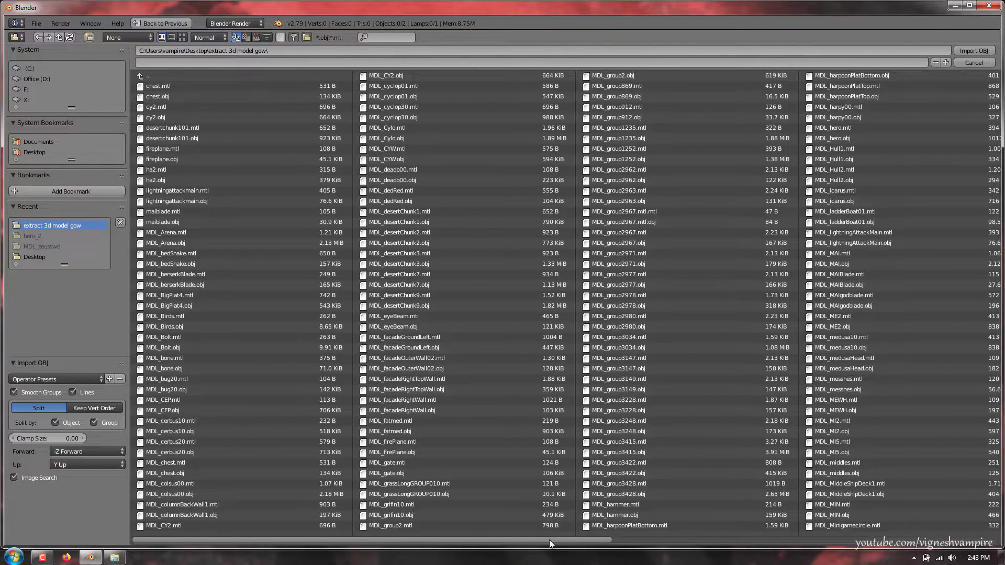
Step: Import the Wavefront file MDL_hero.obj and scale the armoured hero by about 0.154
{"action": "scroll", "coordinate": [549, 543], "scroll_direction": "down", "scroll_amount": 5}
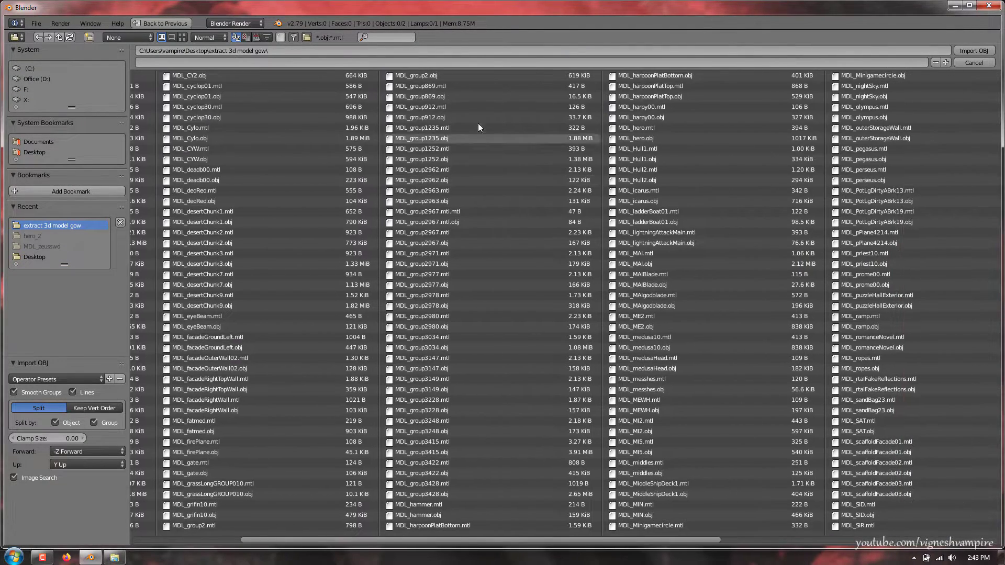
{"action": "double_click", "coordinate": [652, 136]}
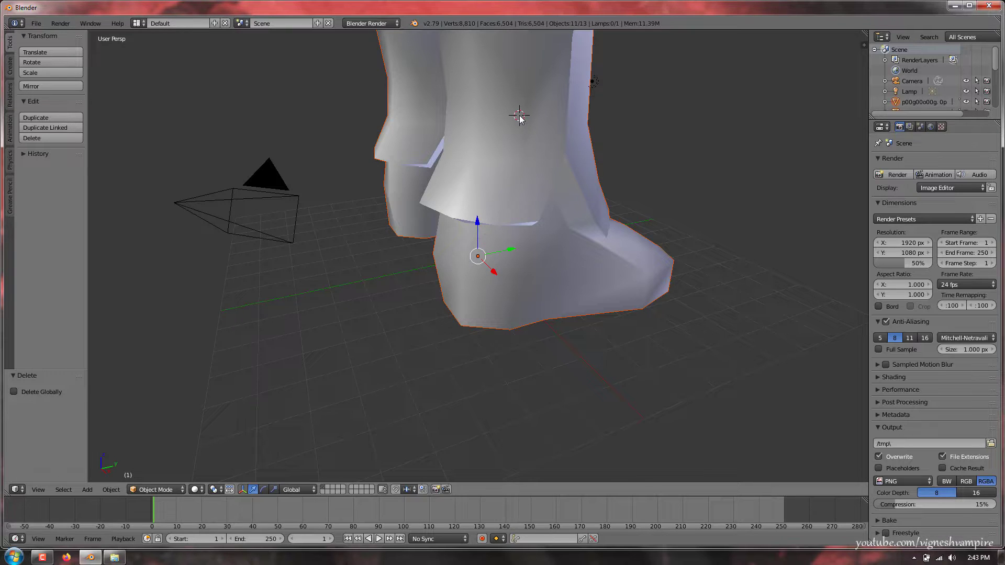
{"action": "key", "text": "s"}
{"action": "left_click", "coordinate": [487, 238]}
{"action": "mouse_move", "coordinate": [617, 146]}
{"action": "middle_mouse_down"}
{"action": "mouse_move", "coordinate": [397, 146]}
{"action": "mouse_move", "coordinate": [452, 177]}
{"action": "mouse_move", "coordinate": [513, 134]}
{"action": "mouse_move", "coordinate": [463, 216]}
{"action": "mouse_move", "coordinate": [469, 194]}
{"action": "middle_mouse_up"}
{"action": "scroll", "coordinate": [513, 135], "scroll_direction": "up", "scroll_amount": 2}
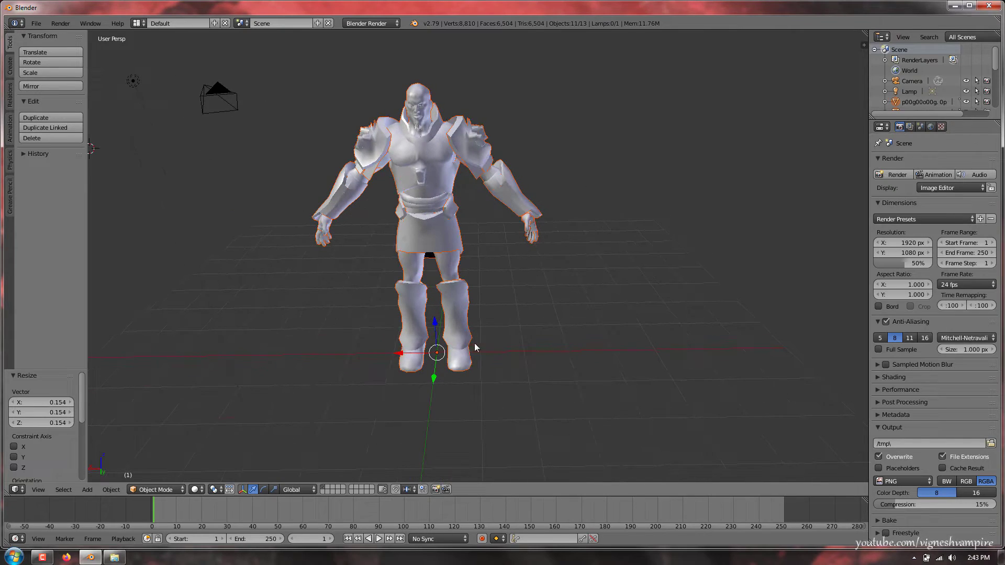
Step: Display the armoured hero in Material shading
{"action": "left_click", "coordinate": [196, 489]}
{"action": "left_click", "coordinate": [238, 442]}
{"action": "scroll", "coordinate": [216, 123], "scroll_direction": "down", "scroll_amount": 2}
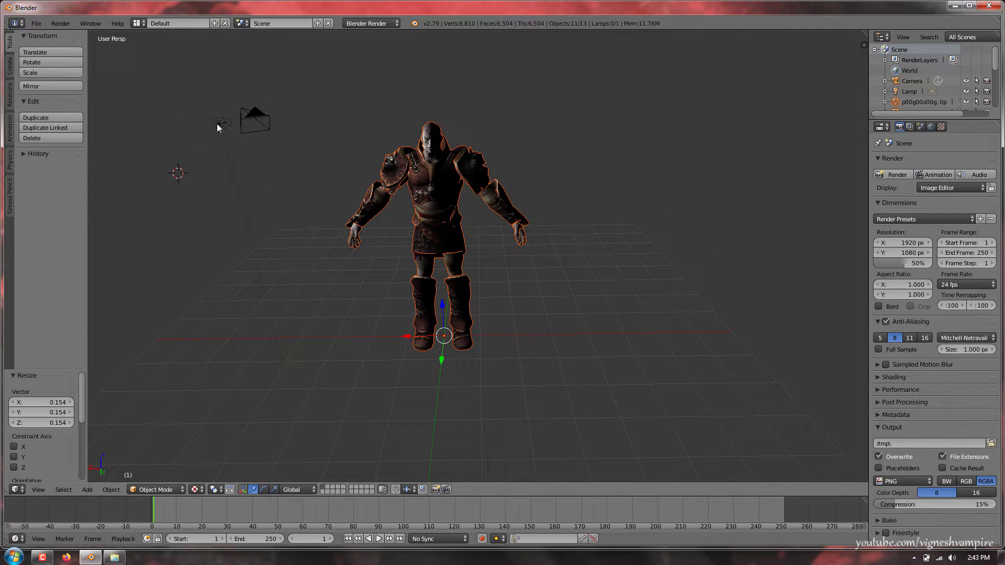
Step: Move the lamp by about X -6.044, Y -0.360, Z 0.724, plus about 2.933 along Y, to light the hero's front
{"action": "left_click", "coordinate": [526, 79]}
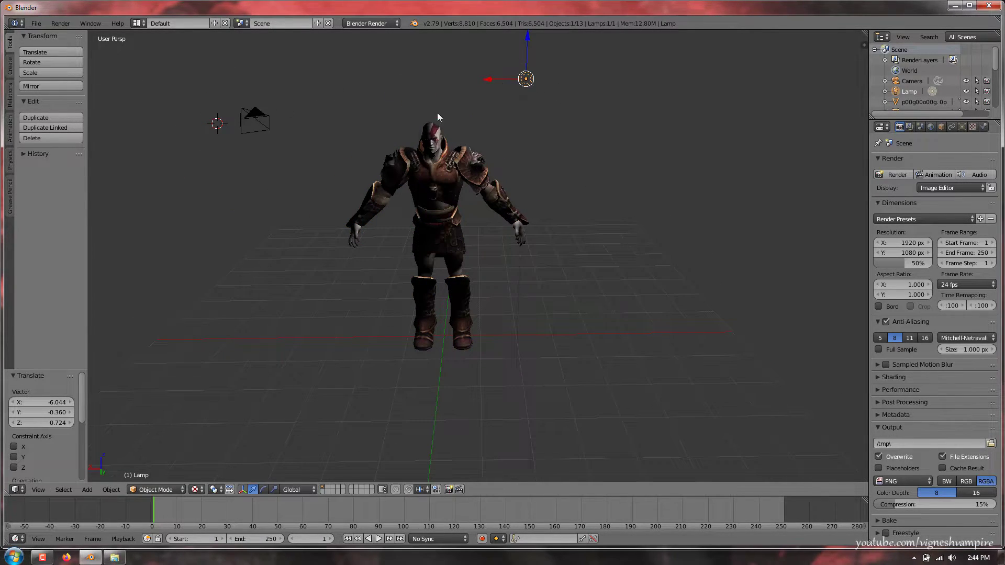
{"action": "middle_click_drag", "start_coordinate": [488, 80], "coordinate": [649, 131]}
{"action": "left_click_drag", "start_coordinate": [626, 92], "coordinate": [776, 117]}
{"action": "middle_click_drag", "start_coordinate": [656, 218], "coordinate": [477, 164]}
{"action": "scroll", "coordinate": [430, 151], "scroll_direction": "up", "scroll_amount": 1}
{"action": "middle_click_drag", "start_coordinate": [383, 136], "coordinate": [428, 166], "text": "shift"}
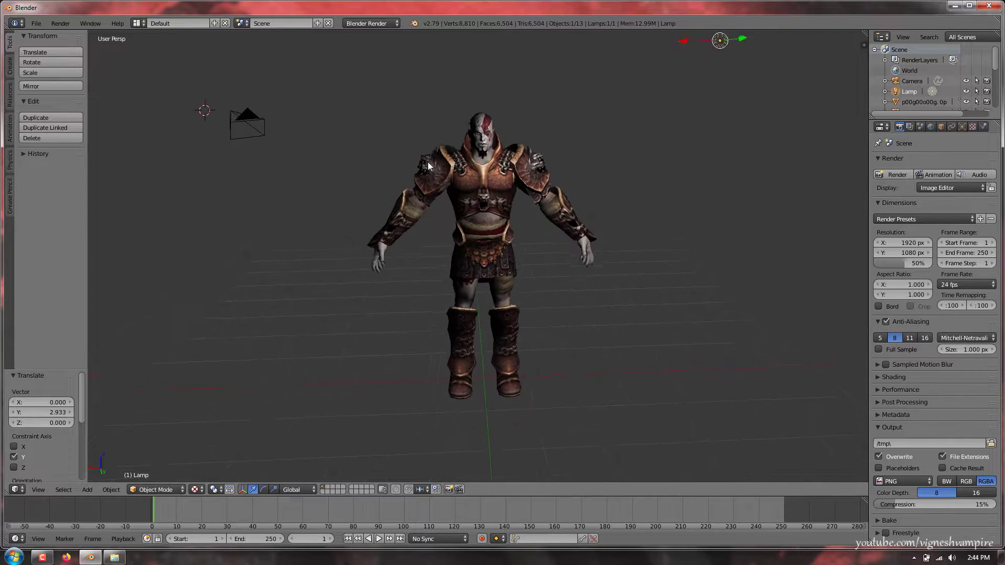
{"action": "scroll", "coordinate": [428, 163], "scroll_direction": "up", "scroll_amount": 1}
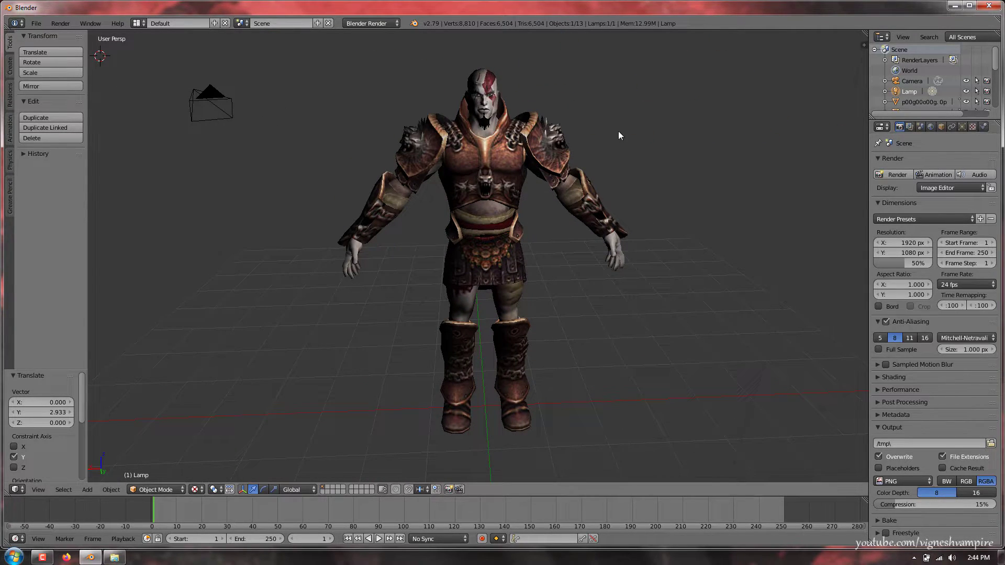
Step: Change the lamp type to Sun with energy 3.180 and raise it about 0.719 along Z
{"action": "scroll", "coordinate": [380, 189], "scroll_direction": "down", "scroll_amount": 3}
{"action": "left_click", "coordinate": [962, 127]}
{"action": "left_click", "coordinate": [907, 278]}
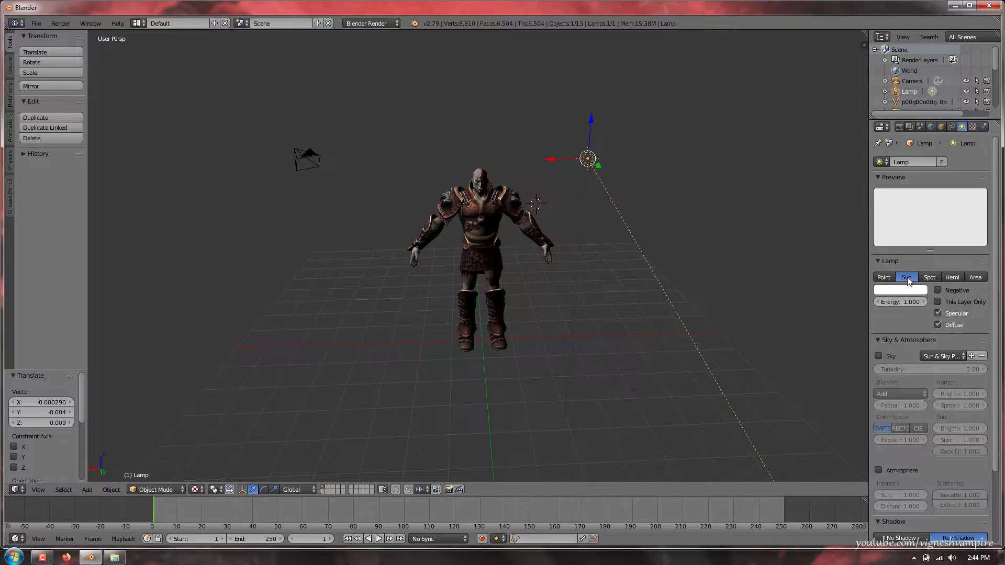
{"action": "left_click_drag", "start_coordinate": [912, 302], "coordinate": [1002, 302]}
{"action": "scroll", "coordinate": [547, 121], "scroll_direction": "up", "scroll_amount": 4}
{"action": "middle_click_drag", "start_coordinate": [548, 122], "coordinate": [605, 144]}
{"action": "scroll", "coordinate": [605, 144], "scroll_direction": "down", "scroll_amount": 2}
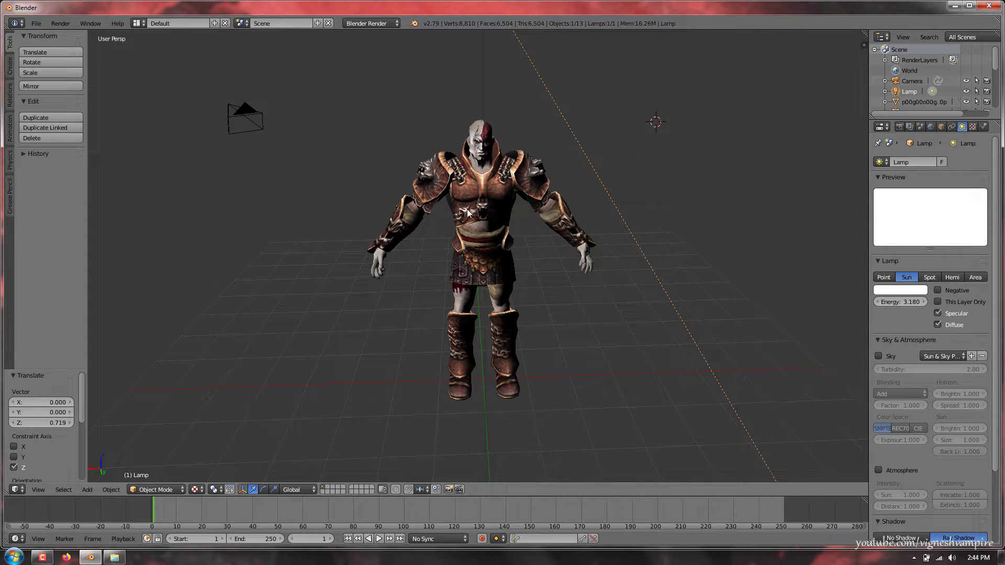
Step: Discard the hero scene and start a new scene from the start-up file
{"action": "scroll", "coordinate": [470, 214], "scroll_direction": "up", "scroll_amount": 3}
{"action": "scroll", "coordinate": [506, 220], "scroll_direction": "down", "scroll_amount": 3}
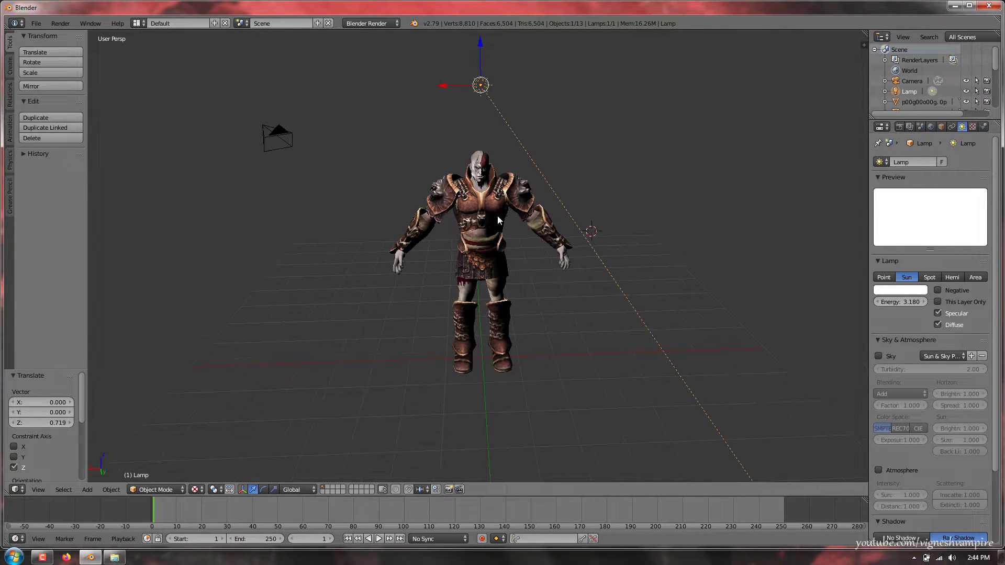
{"action": "right_click", "coordinate": [486, 221]}
{"action": "key", "text": "ctrl+n"}
{"action": "left_click", "coordinate": [486, 220]}
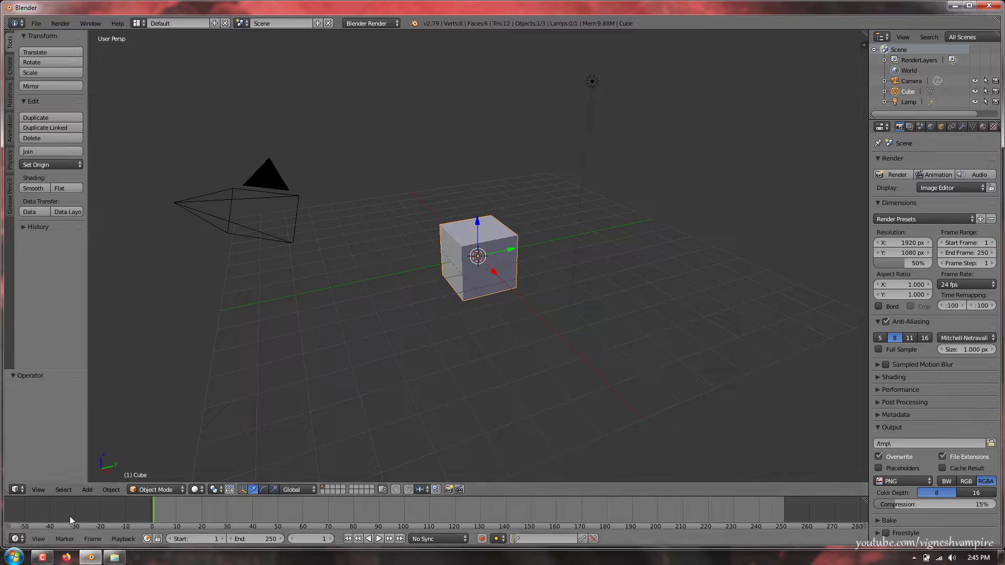
Step: Delete the default cube and import MDL_icarus.obj from the extract 3d model gow folder
{"action": "key", "text": "Delete"}
{"action": "middle_click_drag", "start_coordinate": [496, 202], "coordinate": [471, 204]}
{"action": "left_click", "coordinate": [36, 23]}
{"action": "mouse_move", "coordinate": [62, 221]}
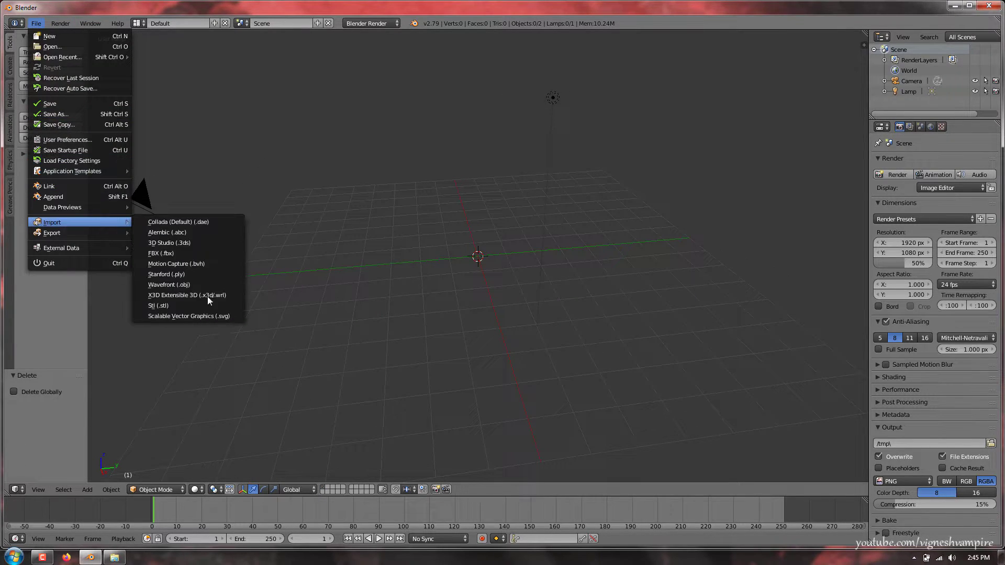
{"action": "left_click", "coordinate": [208, 265]}
{"action": "left_click", "coordinate": [192, 89]}
{"action": "scroll", "coordinate": [562, 98], "scroll_direction": "down", "scroll_amount": 5}
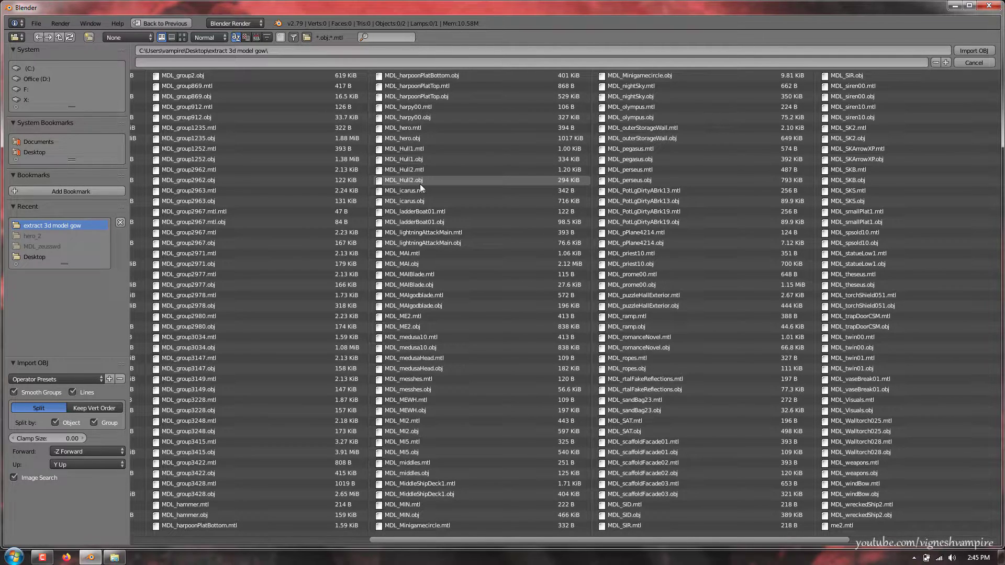
{"action": "double_click", "coordinate": [416, 203]}
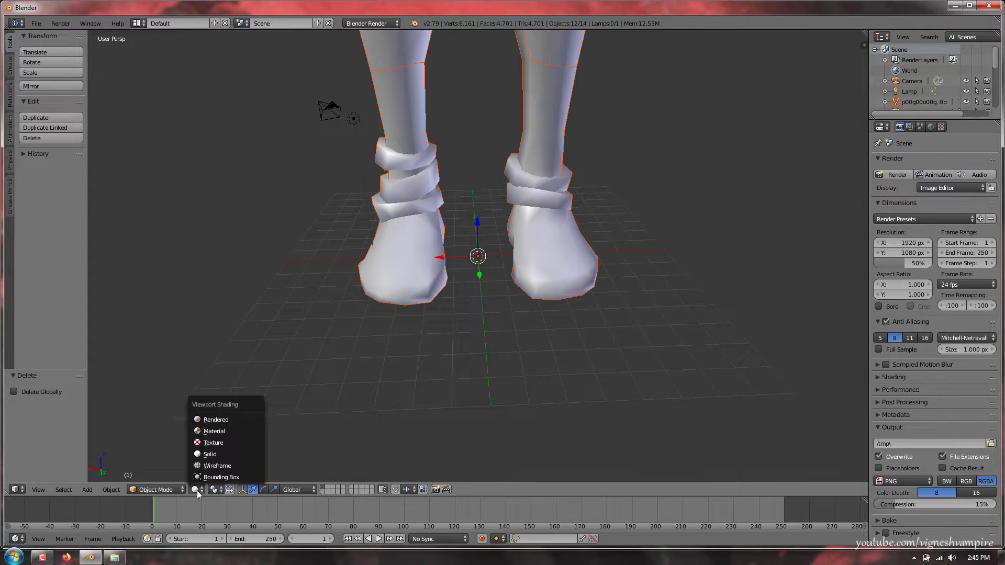
Step: Display the Icarus model in Texture shading and change the lamp type to Sun with energy 4.770
{"action": "left_click", "coordinate": [222, 445]}
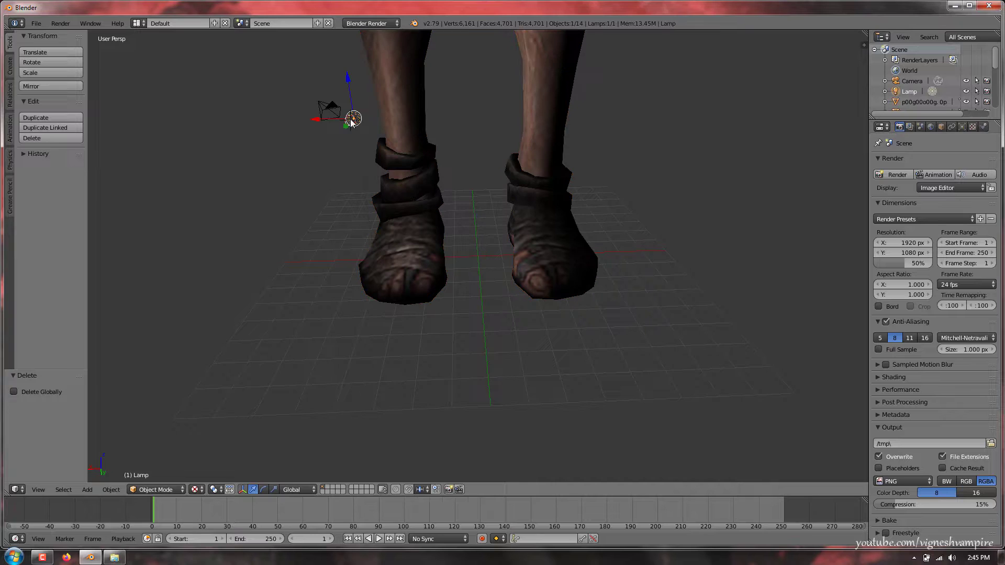
{"action": "left_click", "coordinate": [962, 126]}
{"action": "left_click", "coordinate": [907, 277]}
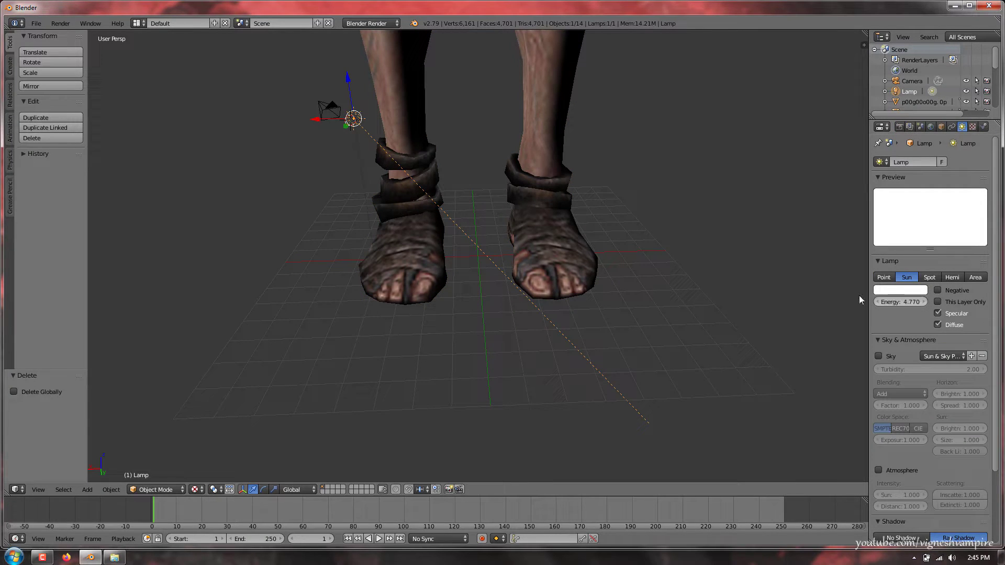
Step: Scale the figure's left leg and foot mesh uniformly
{"action": "middle_click_drag", "start_coordinate": [539, 136], "coordinate": [553, 159]}
{"action": "key", "text": "s"}
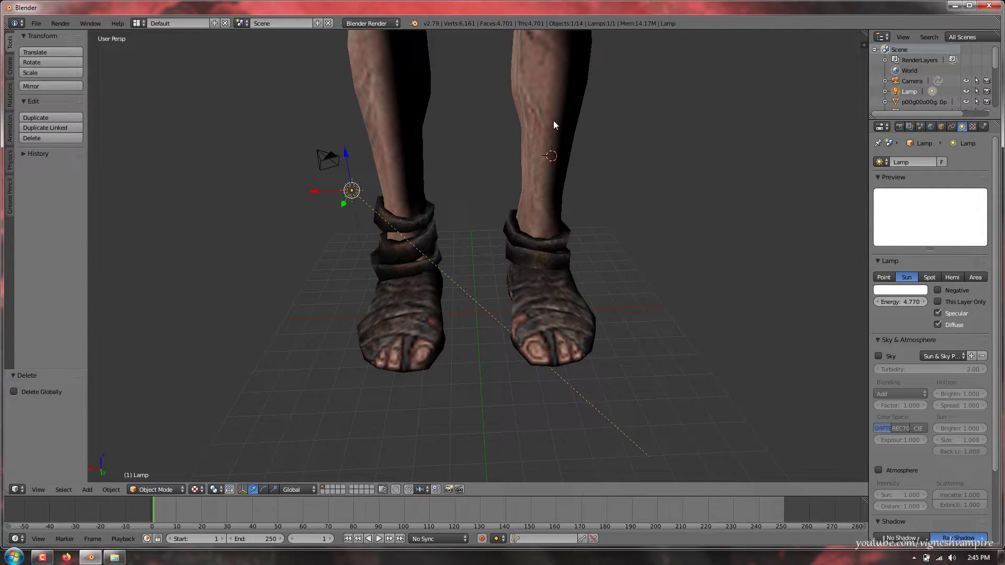
{"action": "right_click", "coordinate": [555, 129]}
{"action": "left_click", "coordinate": [571, 197]}
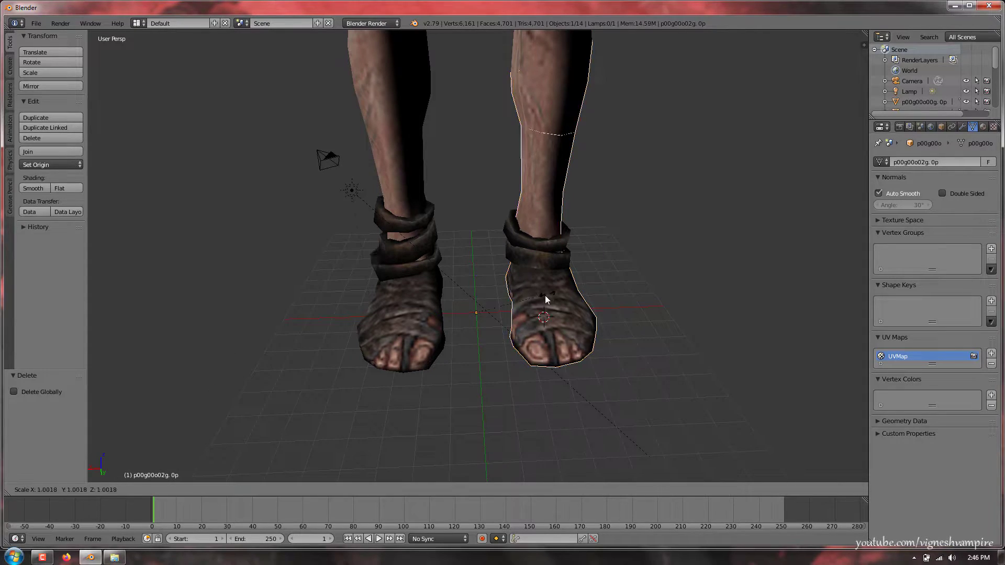
{"action": "scroll", "coordinate": [443, 172], "scroll_direction": "down", "scroll_amount": 5}
{"action": "middle_click_drag", "start_coordinate": [435, 152], "coordinate": [417, 200]}
Step: Discard the Icarus scene, start a new scene from the start-up file and delete its cube
{"action": "key", "text": "ctrl+n"}
{"action": "left_click", "coordinate": [416, 196]}
{"action": "key", "text": "Delete"}
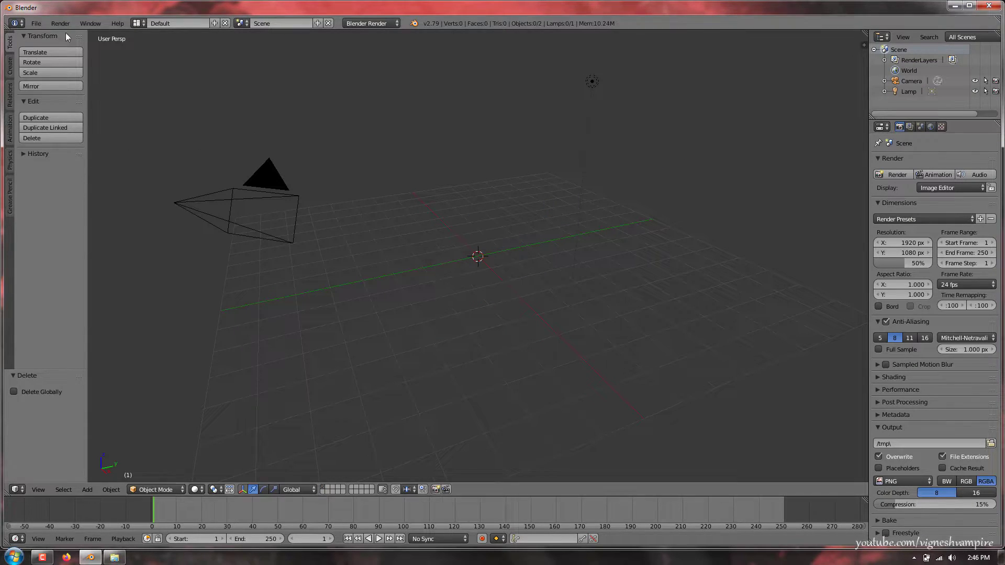
Step: Import MDL_medusa10.obj from the extract 3d model gow folder
{"action": "left_click", "coordinate": [36, 23]}
{"action": "mouse_move", "coordinate": [95, 225]}
{"action": "left_click", "coordinate": [183, 286]}
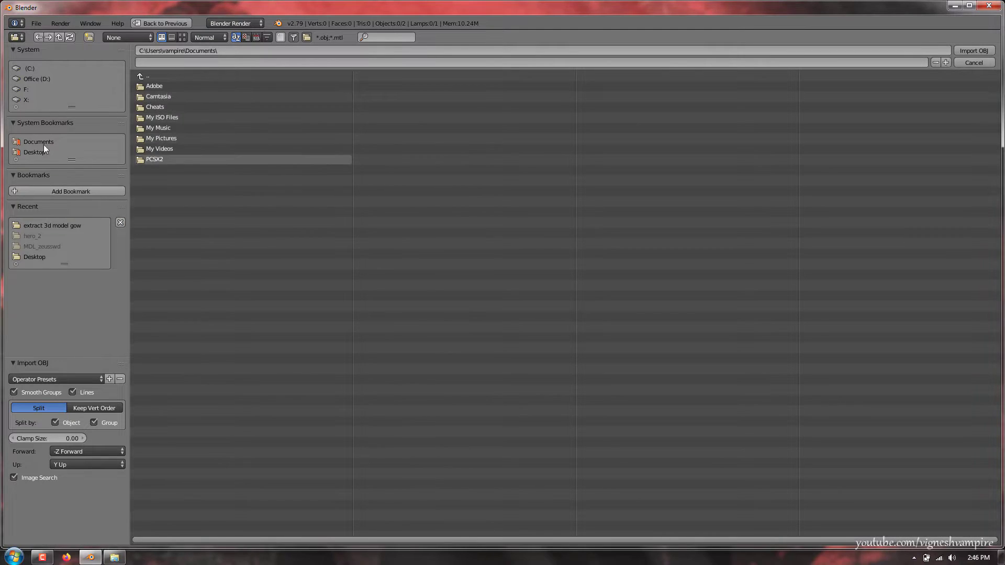
{"action": "left_click", "coordinate": [158, 87]}
{"action": "scroll", "coordinate": [370, 222], "scroll_direction": "down", "scroll_amount": 5}
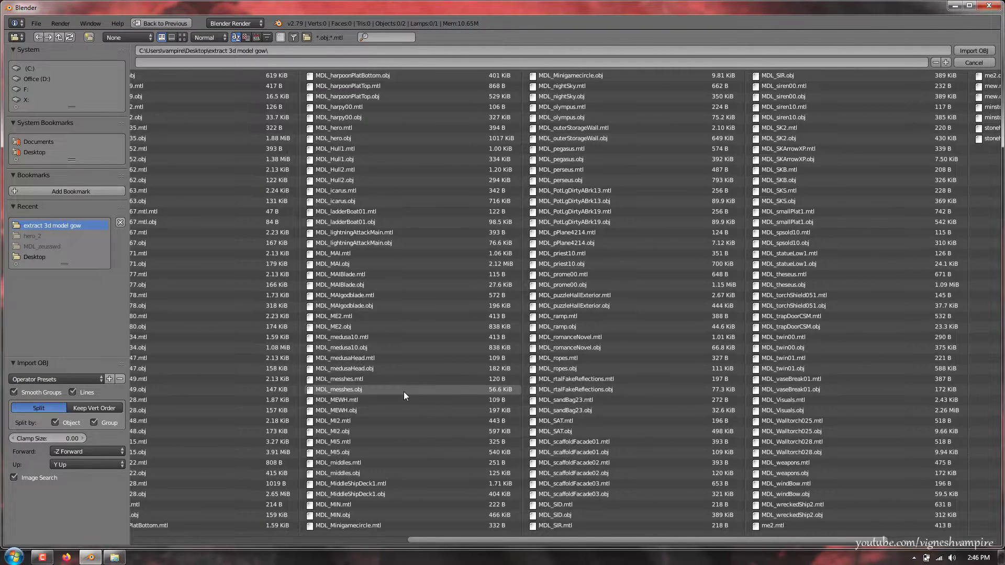
{"action": "left_click_drag", "start_coordinate": [629, 538], "coordinate": [739, 543]}
{"action": "scroll", "coordinate": [474, 400], "scroll_direction": "up", "scroll_amount": 5}
{"action": "double_click", "coordinate": [390, 349]}
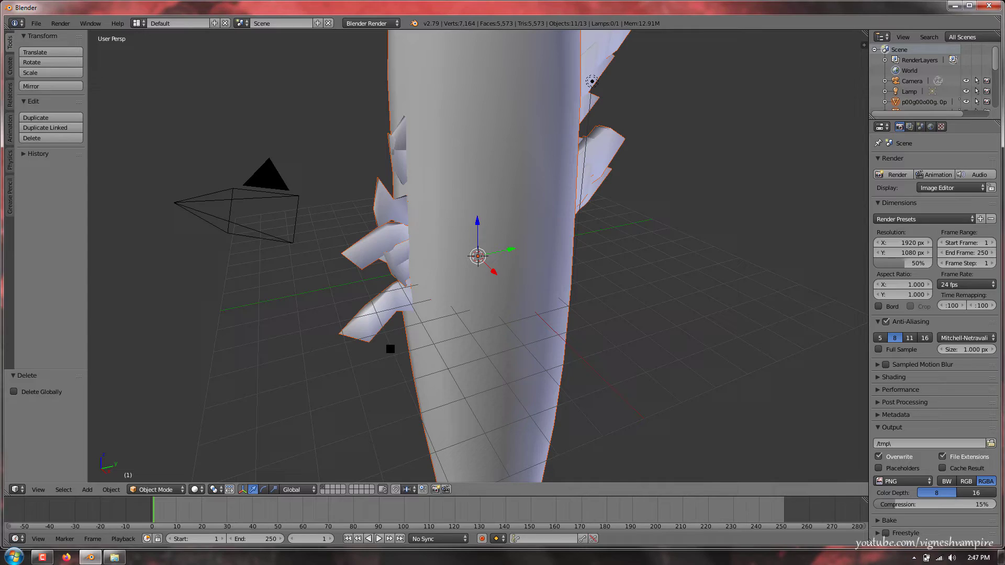
Step: Scale the imported Medusa model uniformly by about 0.107
{"action": "left_click", "coordinate": [454, 145]}
{"action": "key", "text": "s"}
{"action": "left_click", "coordinate": [469, 258]}
{"action": "middle_click_drag", "start_coordinate": [468, 258], "coordinate": [379, 257]}
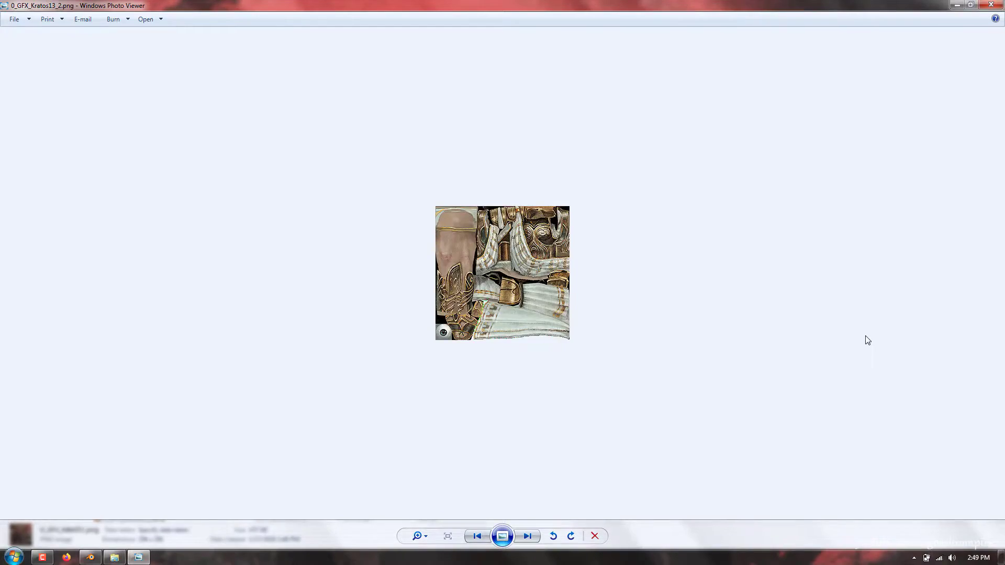
Step: Look through the extracted Kratos texture images, starting from 0_GFX_Kratos13_2.png, and close the image viewer
{"action": "key", "text": "Right"}
{"action": "key", "text": "Right"}
{"action": "key", "text": "Right"}
{"action": "key", "text": "Right"}
{"action": "key", "text": "Right"}
{"action": "key", "text": "Right"}
{"action": "key", "text": "Right"}
{"action": "key", "text": "Right"}
{"action": "key", "text": "Escape"}
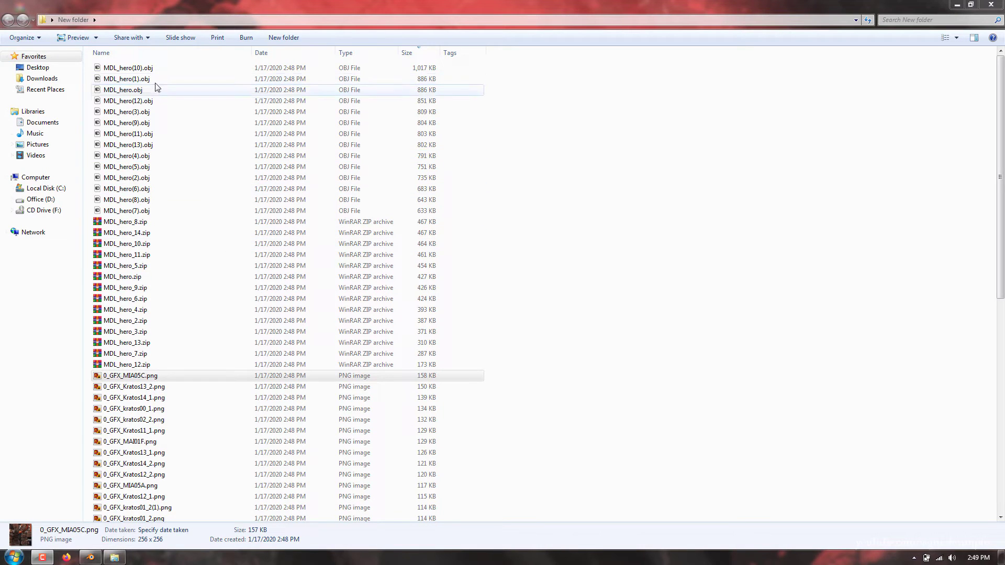
Step: Switch to Blender and import MDL_hero.obj from New folder on the Desktop into the existing scene
{"action": "double_click", "coordinate": [148, 72]}
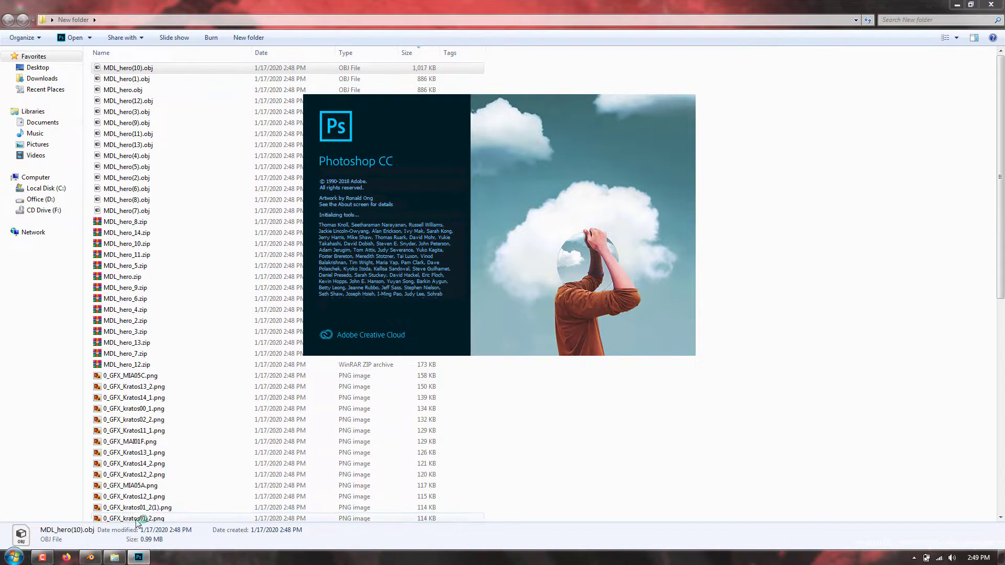
{"action": "left_click", "coordinate": [91, 558]}
{"action": "left_click", "coordinate": [36, 23]}
{"action": "mouse_move", "coordinate": [91, 223]}
{"action": "left_click", "coordinate": [168, 285]}
{"action": "left_click", "coordinate": [36, 236]}
{"action": "double_click", "coordinate": [154, 102]}
{"action": "double_click", "coordinate": [165, 95]}
{"action": "middle_click_drag", "start_coordinate": [509, 150], "coordinate": [485, 272], "text": "shift"}
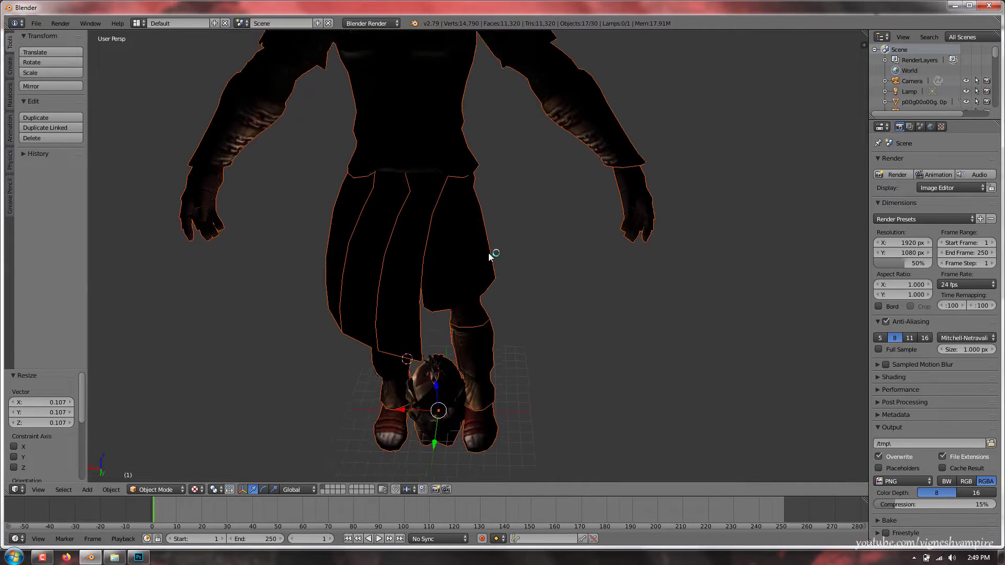
{"action": "scroll", "coordinate": [485, 271], "scroll_direction": "up", "scroll_amount": 3}
Step: Try to close Photoshop and return to Blender
{"action": "right_click", "coordinate": [138, 557]}
{"action": "left_click", "coordinate": [129, 533]}
{"action": "left_click", "coordinate": [632, 130]}
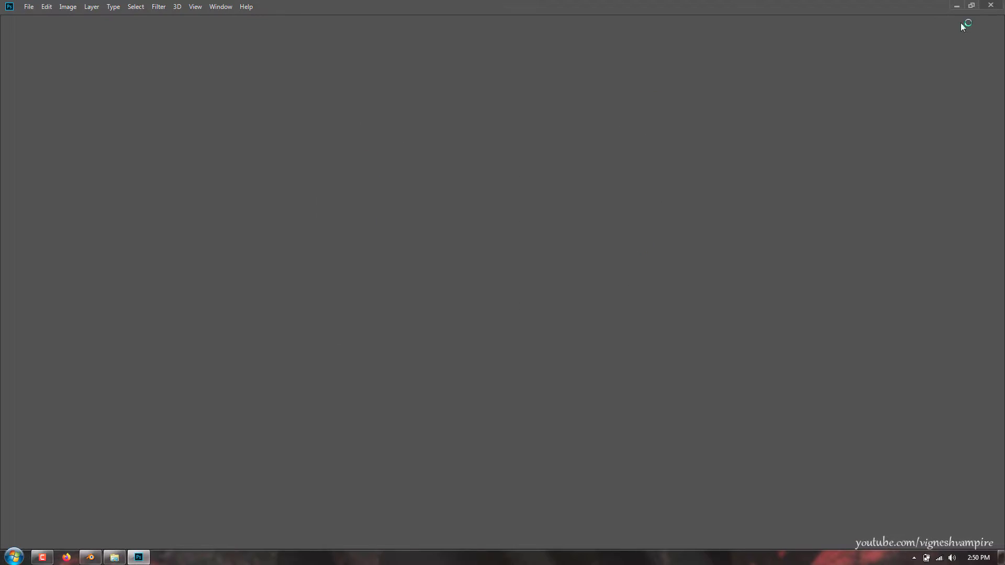
{"action": "left_click", "coordinate": [90, 558]}
Step: Scale the imported hero uniformly by about 0.301
{"action": "scroll", "coordinate": [329, 382], "scroll_direction": "up", "scroll_amount": 4}
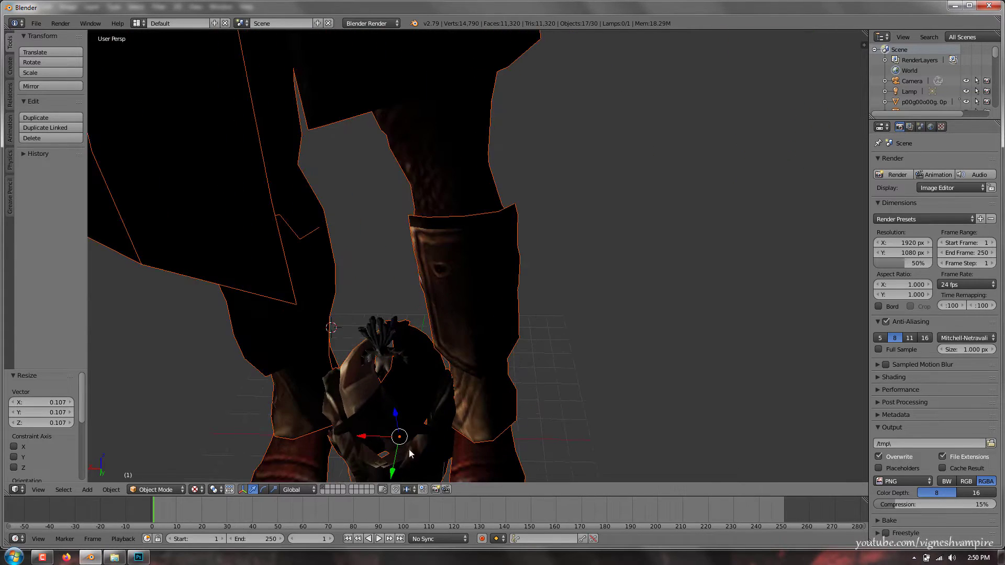
{"action": "scroll", "coordinate": [375, 304], "scroll_direction": "up", "scroll_amount": 3}
{"action": "left_click", "coordinate": [456, 296]}
{"action": "key", "text": "s"}
{"action": "left_click", "coordinate": [382, 416]}
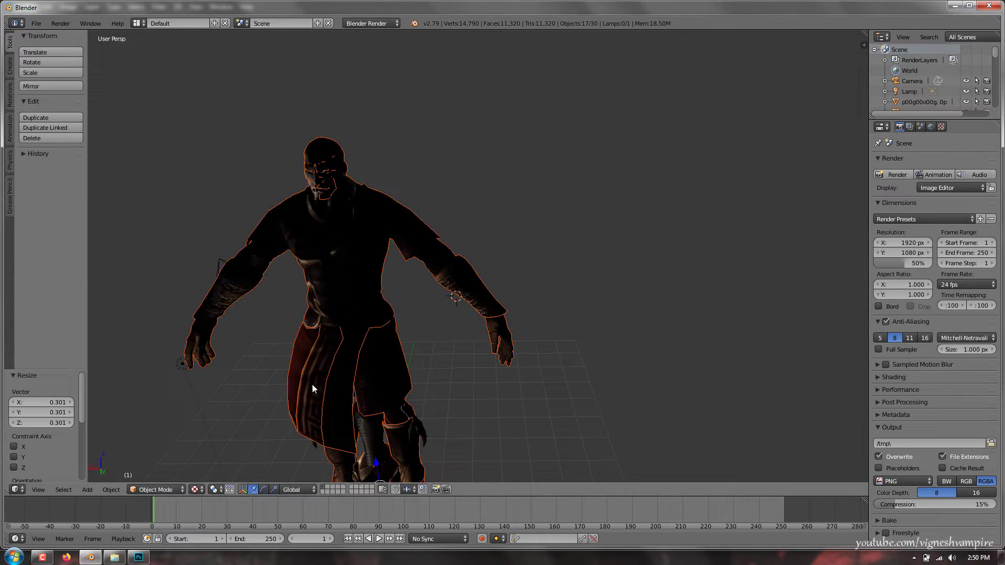
{"action": "scroll", "coordinate": [356, 387], "scroll_direction": "down", "scroll_amount": 1}
Step: Change the lamp type to Sun and raise the lamp about 7.685 along Z
{"action": "left_click", "coordinate": [245, 342]}
{"action": "right_click", "coordinate": [244, 343]}
{"action": "left_click", "coordinate": [962, 127]}
{"action": "left_click", "coordinate": [906, 277]}
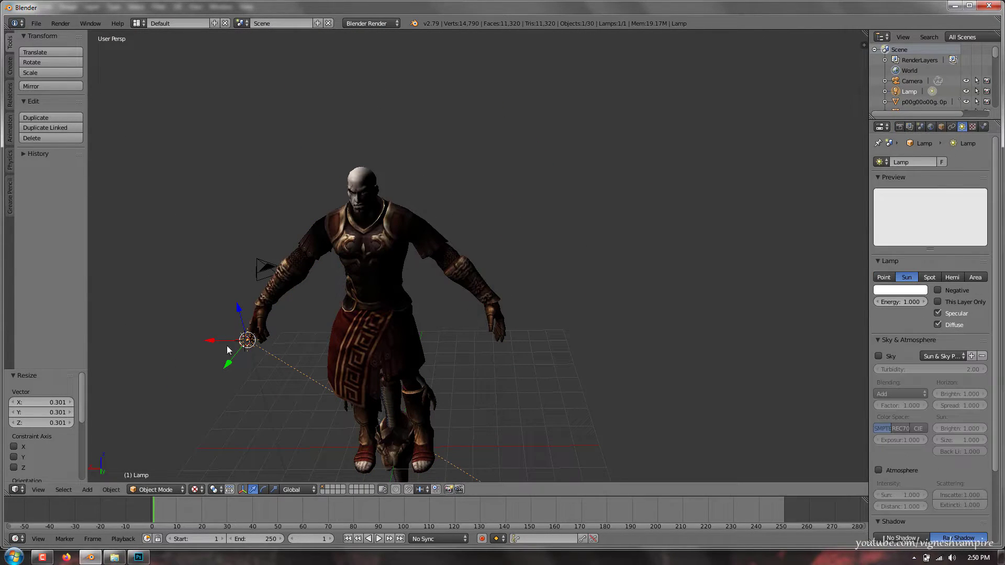
{"action": "middle_click_drag", "start_coordinate": [204, 49], "coordinate": [387, 308]}
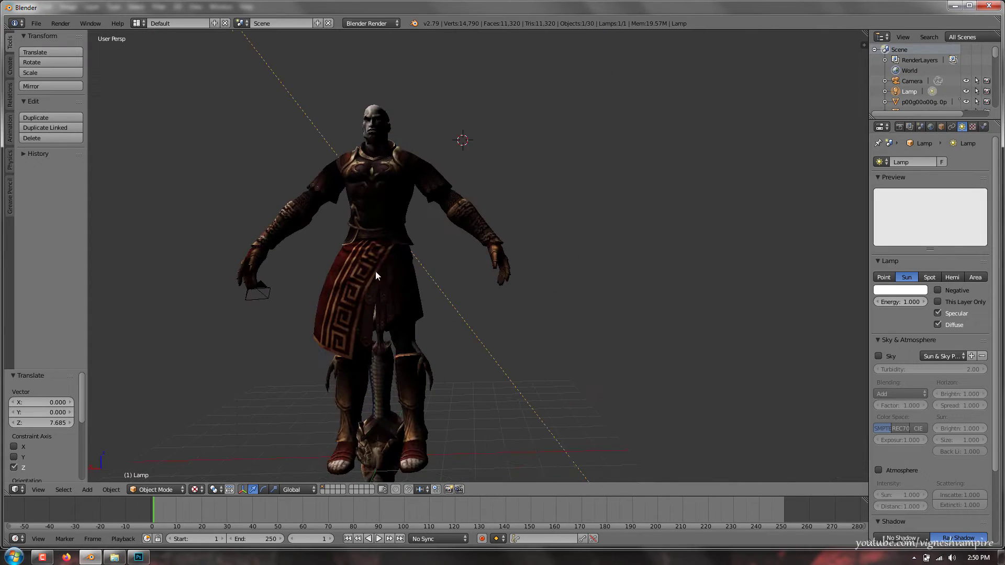
Step: Start a new scene without the default cube and import MDL_hero.obj from New folder on the Desktop
{"action": "key", "text": "ctrl+n"}
{"action": "left_click", "coordinate": [397, 306]}
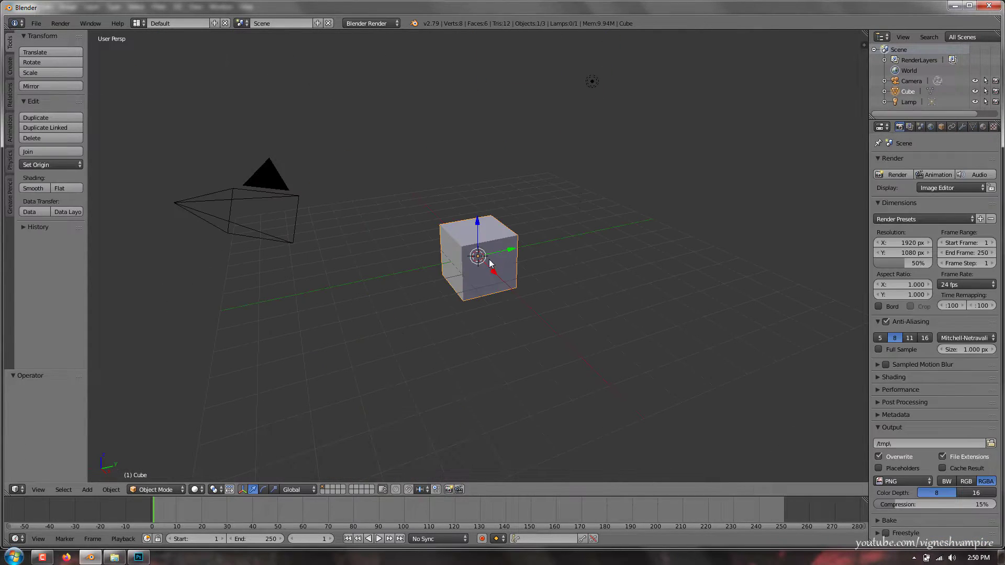
{"action": "left_click", "coordinate": [36, 23]}
{"action": "mouse_move", "coordinate": [48, 218]}
{"action": "left_click", "coordinate": [188, 294]}
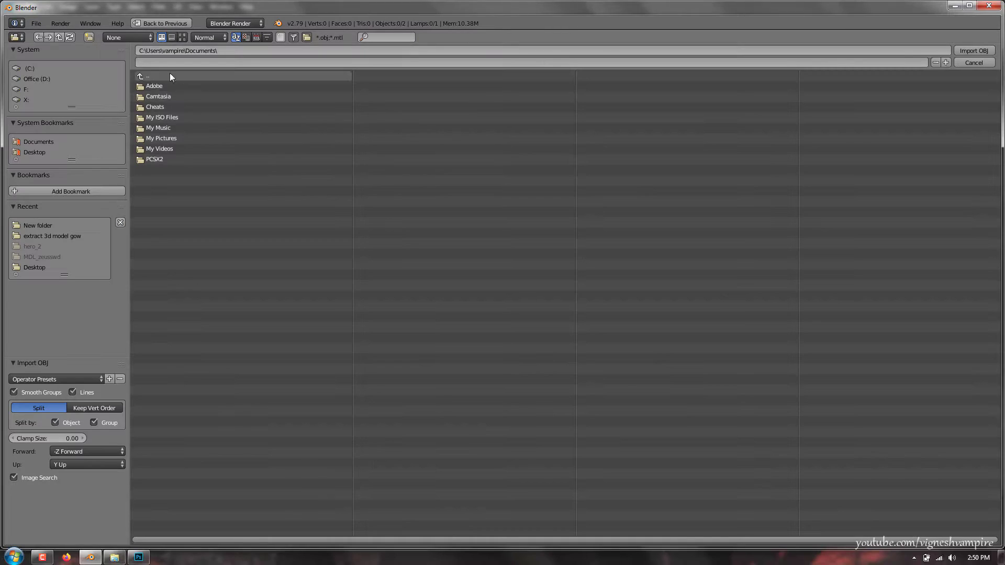
{"action": "left_click", "coordinate": [35, 152]}
{"action": "double_click", "coordinate": [184, 98]}
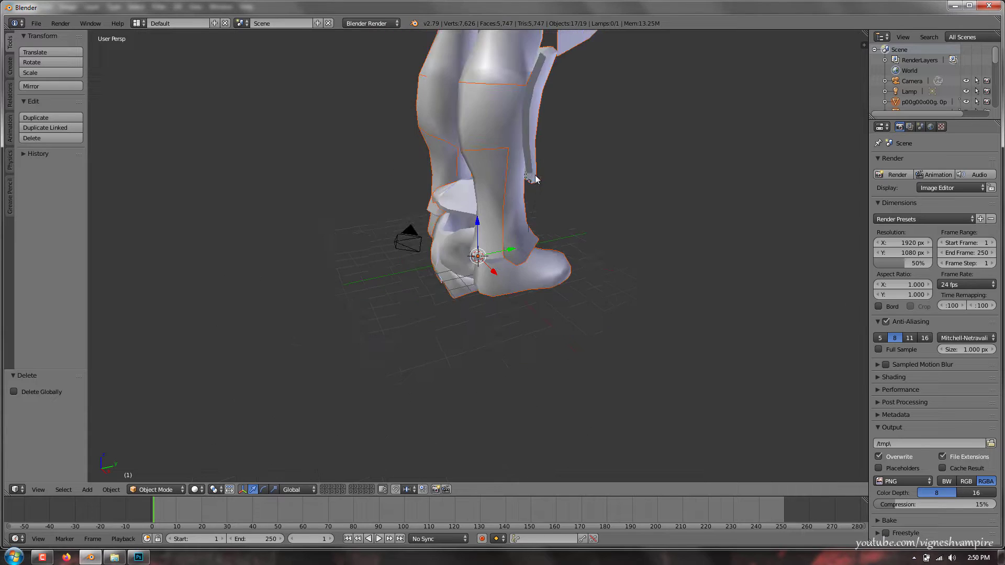
Step: Scale the imported hero uniformly by about 0.341
{"action": "middle_click_drag", "start_coordinate": [387, 184], "coordinate": [386, 210]}
{"action": "middle_click_drag", "start_coordinate": [410, 167], "coordinate": [365, 236], "text": "shift"}
{"action": "scroll", "coordinate": [366, 236], "scroll_direction": "up", "scroll_amount": 2}
{"action": "left_click", "coordinate": [502, 194]}
{"action": "key", "text": "s"}
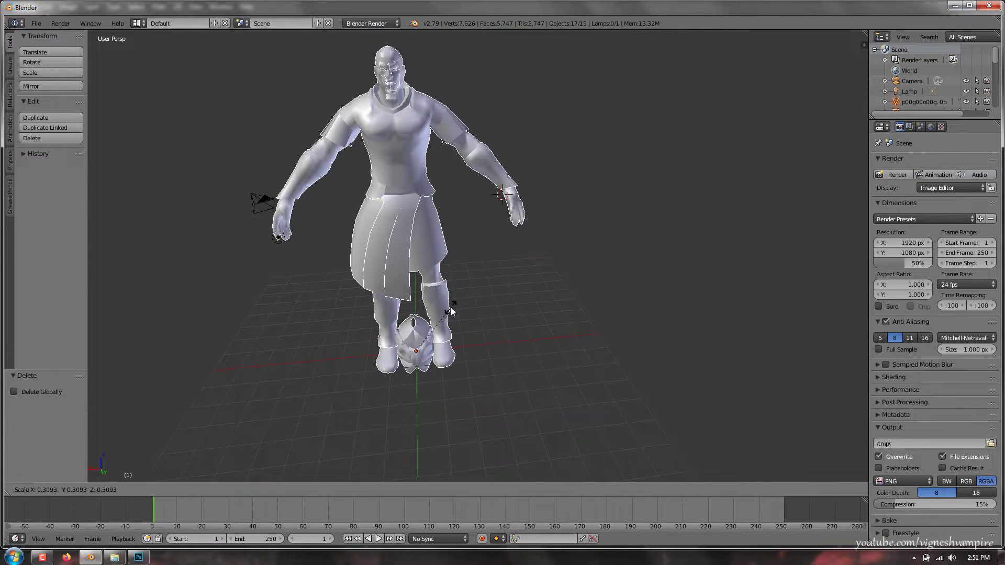
{"action": "left_click", "coordinate": [451, 302]}
Step: Change the lamp type to Sun and display the hero in Texture shading
{"action": "left_click", "coordinate": [962, 127]}
{"action": "left_click", "coordinate": [905, 277]}
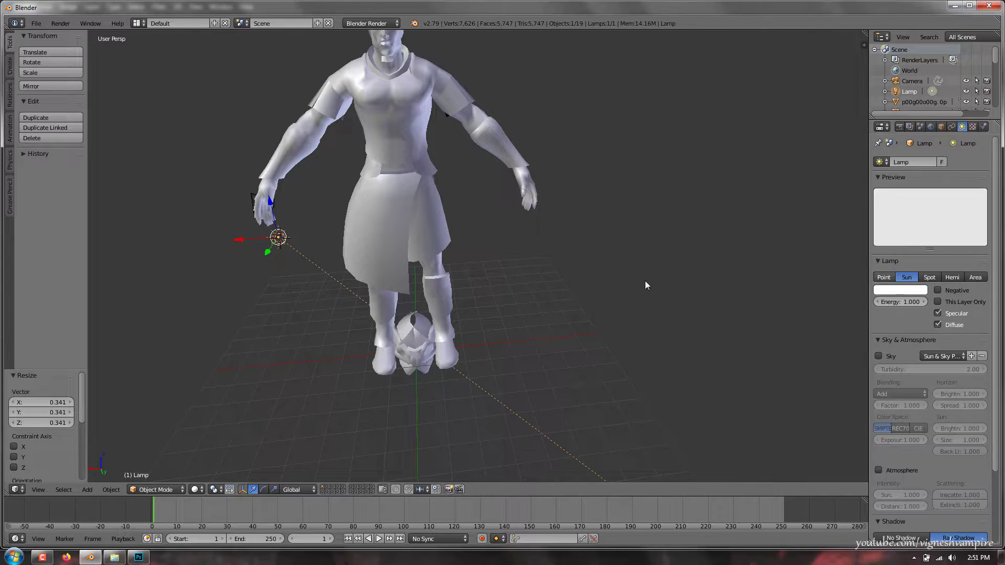
{"action": "left_click", "coordinate": [197, 491]}
{"action": "left_click", "coordinate": [217, 438]}
{"action": "scroll", "coordinate": [505, 150], "scroll_direction": "down", "scroll_amount": 1}
{"action": "middle_click_drag", "start_coordinate": [505, 150], "coordinate": [556, 183], "text": "shift"}
{"action": "scroll", "coordinate": [554, 184], "scroll_direction": "up", "scroll_amount": 2}
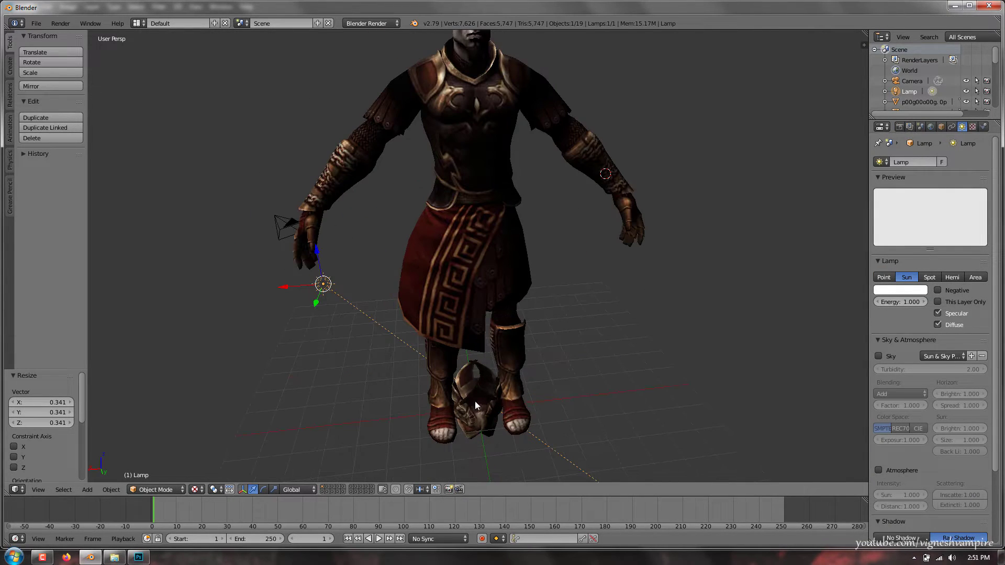
Step: Move the mask-like piece between the hero's feet by about X -5.796, Y -4.024, Z 10.065 and delete it
{"action": "right_click", "coordinate": [475, 401]}
{"action": "left_click_drag", "start_coordinate": [476, 405], "coordinate": [620, 84]}
{"action": "scroll", "coordinate": [601, 105], "scroll_direction": "up", "scroll_amount": 1}
{"action": "scroll", "coordinate": [569, 132], "scroll_direction": "down", "scroll_amount": 1}
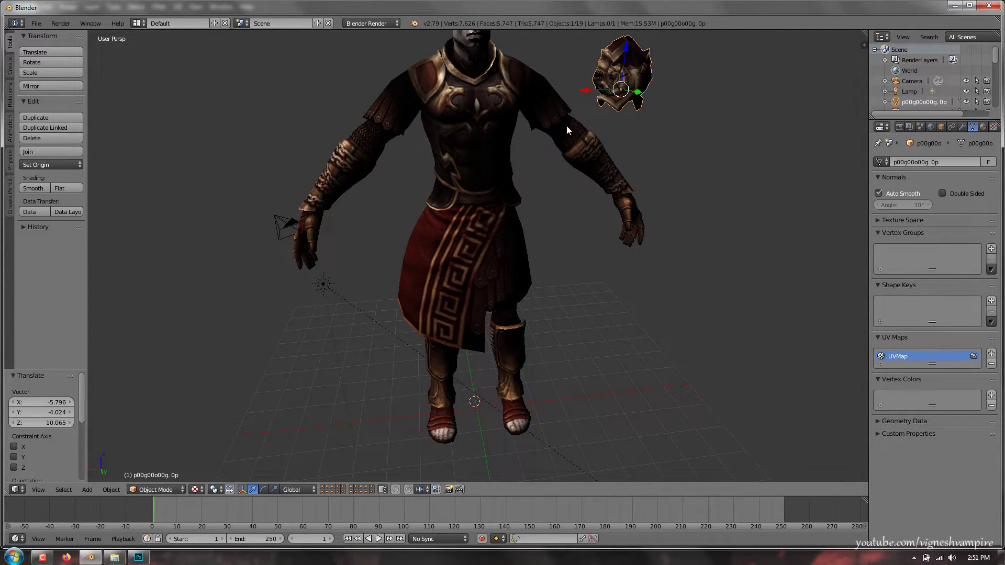
{"action": "right_click", "coordinate": [623, 76]}
{"action": "key", "text": "x"}
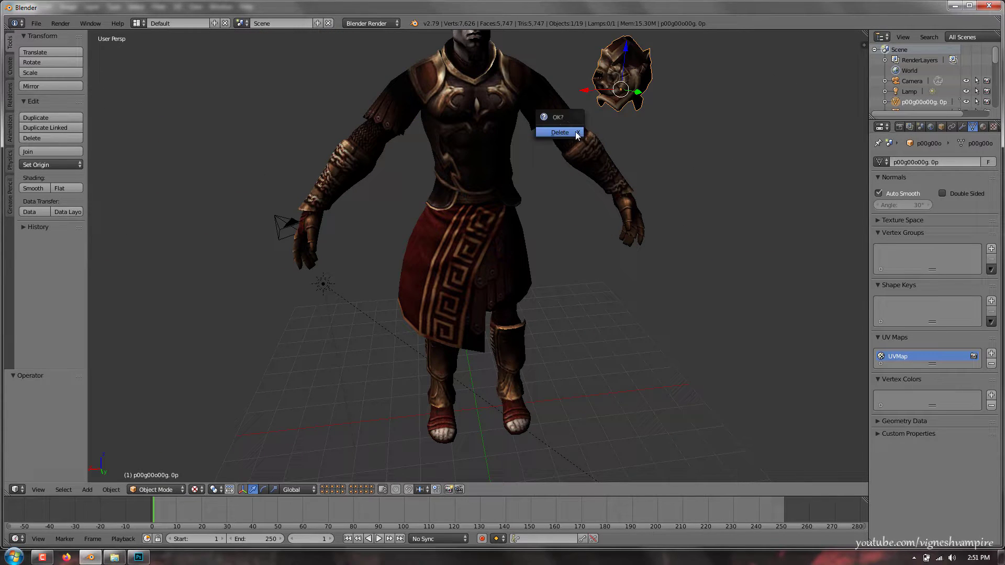
{"action": "left_click", "coordinate": [576, 131]}
Step: Clear the hero scene and start over with a fresh start-up scene without the cube
{"action": "scroll", "coordinate": [639, 168], "scroll_direction": "down", "scroll_amount": 2}
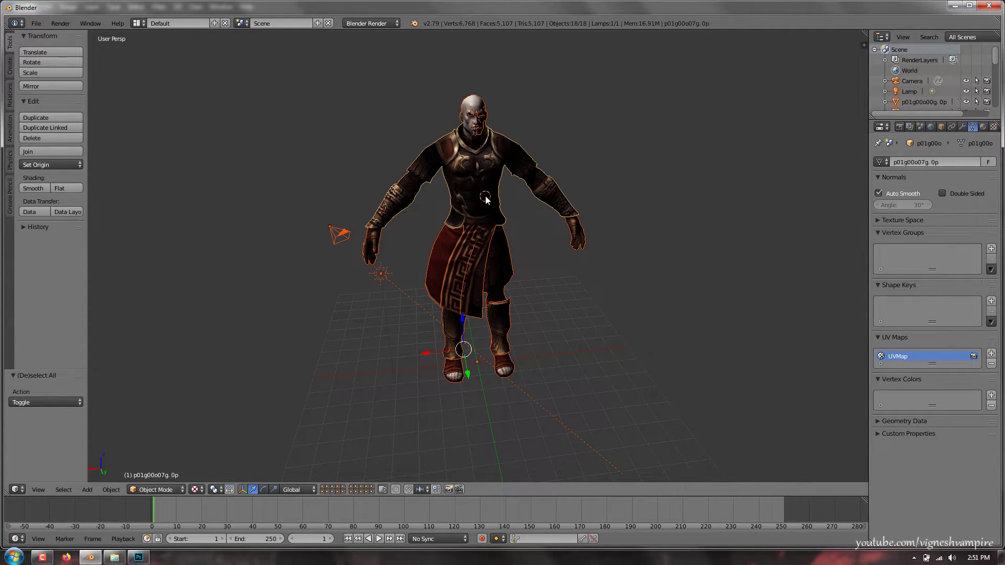
{"action": "key", "text": "x"}
{"action": "left_click", "coordinate": [485, 199]}
{"action": "left_click", "coordinate": [485, 198]}
{"action": "key", "text": "x"}
{"action": "left_click", "coordinate": [490, 195]}
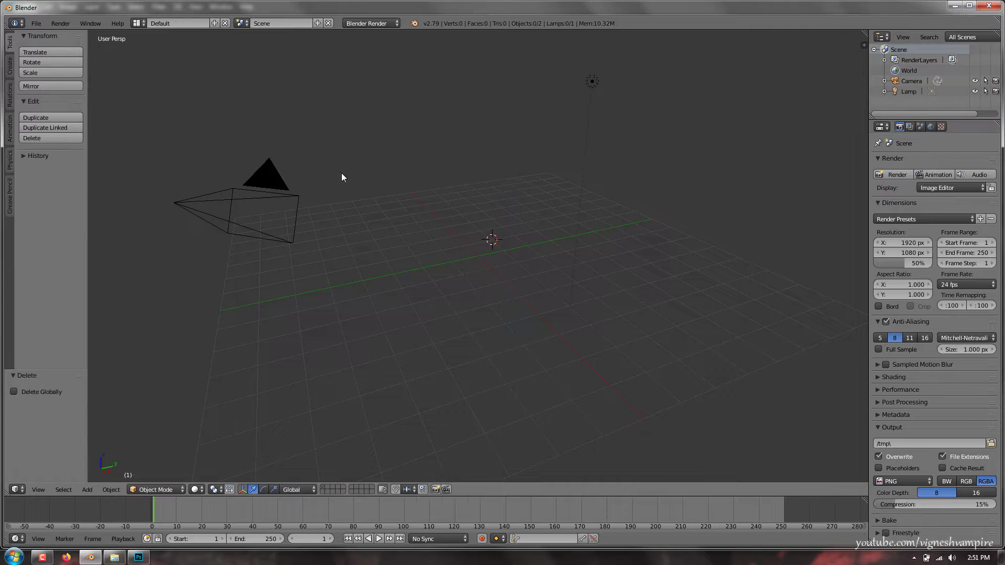
Step: Change the new scene's lamp type to Sun
{"action": "right_click", "coordinate": [590, 82]}
{"action": "left_click", "coordinate": [961, 128]}
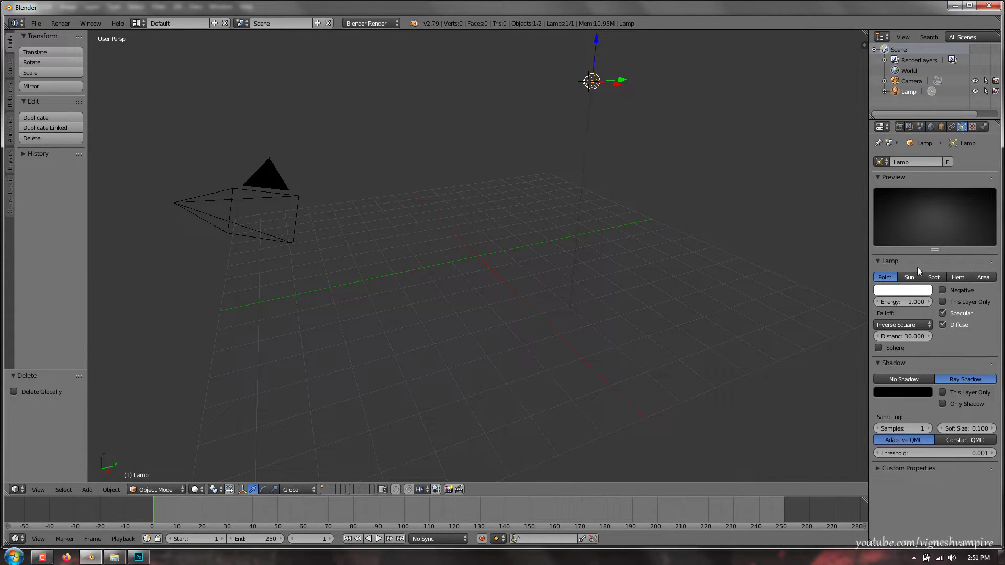
{"action": "left_click", "coordinate": [610, 153]}
Step: Import MDL_hero(1).obj from New folder on the Desktop
{"action": "left_click", "coordinate": [36, 23]}
{"action": "mouse_move", "coordinate": [87, 222]}
{"action": "left_click", "coordinate": [168, 306]}
{"action": "left_click", "coordinate": [159, 96]}
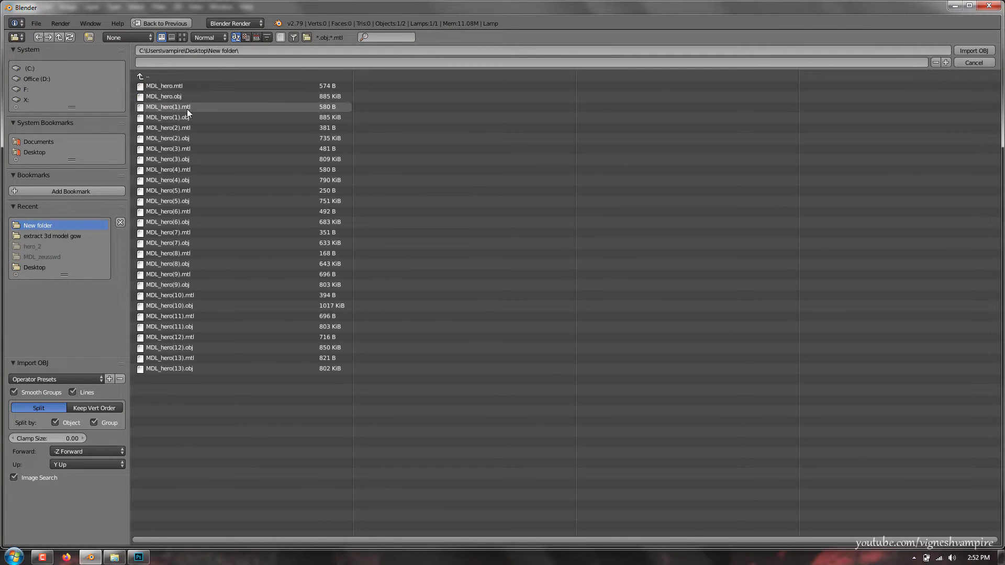
{"action": "double_click", "coordinate": [187, 115]}
Step: Scale the imported hero uniformly by about 0.256 and display it in Texture shading
{"action": "middle_click_drag", "start_coordinate": [426, 164], "coordinate": [536, 91]}
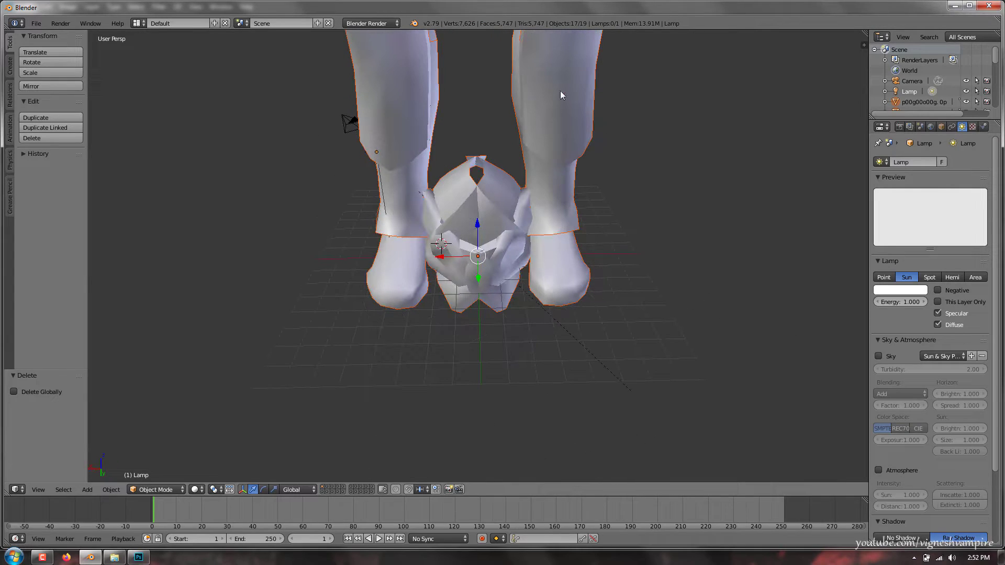
{"action": "left_click", "coordinate": [557, 90]}
{"action": "key", "text": "s"}
{"action": "left_click", "coordinate": [494, 212]}
{"action": "scroll", "coordinate": [492, 196], "scroll_direction": "up", "scroll_amount": 1}
{"action": "middle_click_drag", "start_coordinate": [491, 186], "coordinate": [478, 242], "text": "shift"}
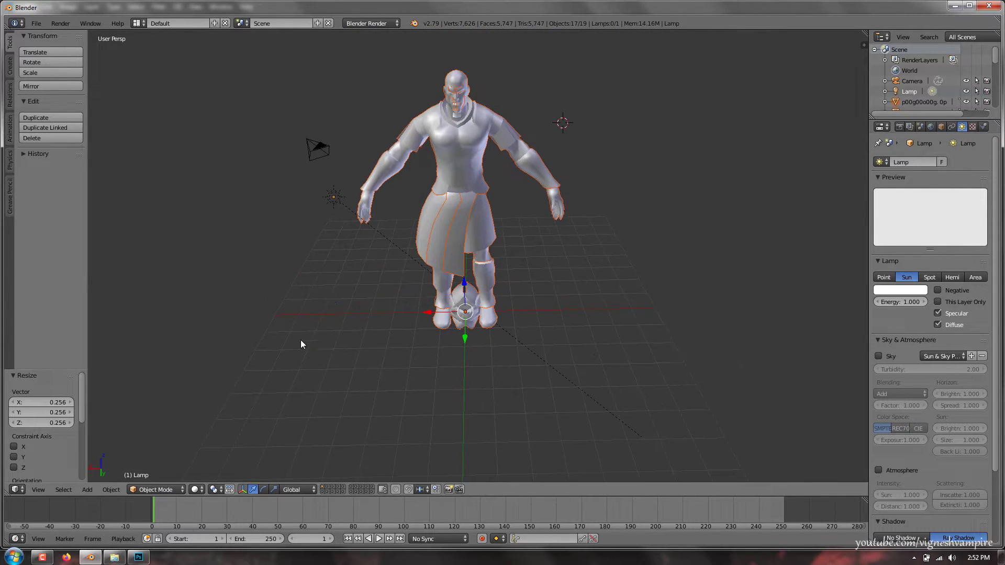
{"action": "left_click", "coordinate": [198, 494]}
{"action": "left_click", "coordinate": [213, 448]}
Step: Delete the current hero and import the hero model with the spiked helmet piece
{"action": "key", "text": "Delete"}
{"action": "left_click", "coordinate": [36, 23]}
{"action": "mouse_move", "coordinate": [52, 220]}
{"action": "left_click", "coordinate": [214, 281]}
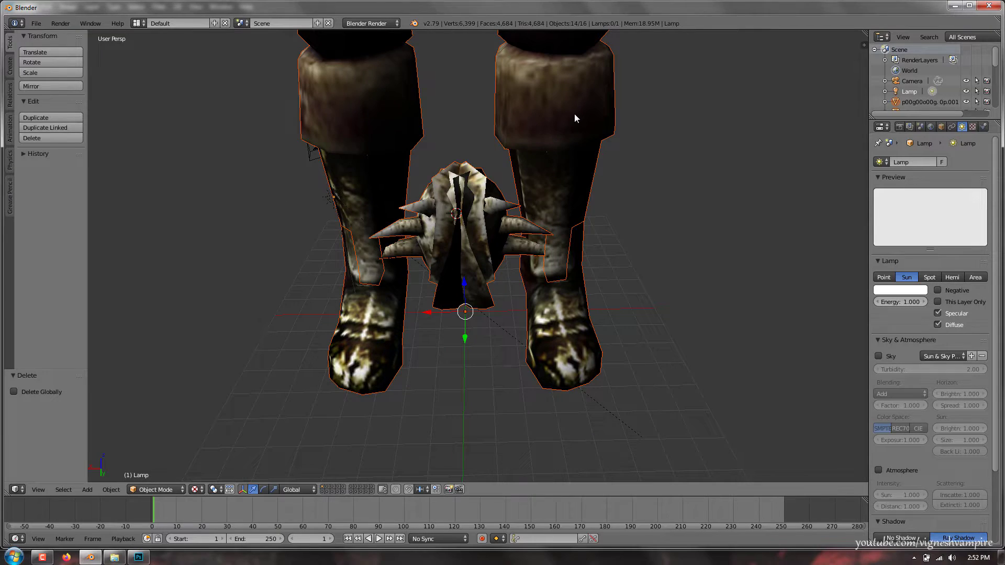
Step: Scale the hero with the spiked helmet piece uniformly by about 0.224 and set the sun lamp's energy to 3.870
{"action": "key", "text": "s"}
{"action": "left_click", "coordinate": [494, 269]}
{"action": "scroll", "coordinate": [429, 102], "scroll_direction": "up", "scroll_amount": 2}
{"action": "middle_click_drag", "start_coordinate": [429, 103], "coordinate": [445, 133]}
{"action": "scroll", "coordinate": [445, 133], "scroll_direction": "down", "scroll_amount": 1}
{"action": "left_click_drag", "start_coordinate": [900, 302], "coordinate": [975, 302]}
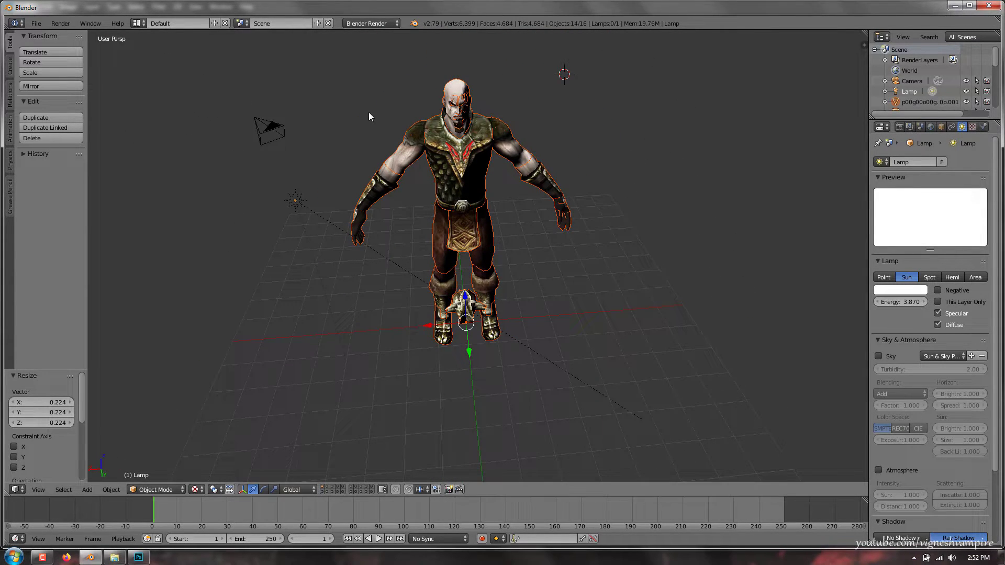
Step: Delete the current hero and import MDL_hero(3) from New folder as a Wavefront file
{"action": "scroll", "coordinate": [520, 173], "scroll_direction": "up", "scroll_amount": 2}
{"action": "left_click", "coordinate": [502, 170]}
{"action": "left_click", "coordinate": [36, 23]}
{"action": "mouse_move", "coordinate": [79, 223]}
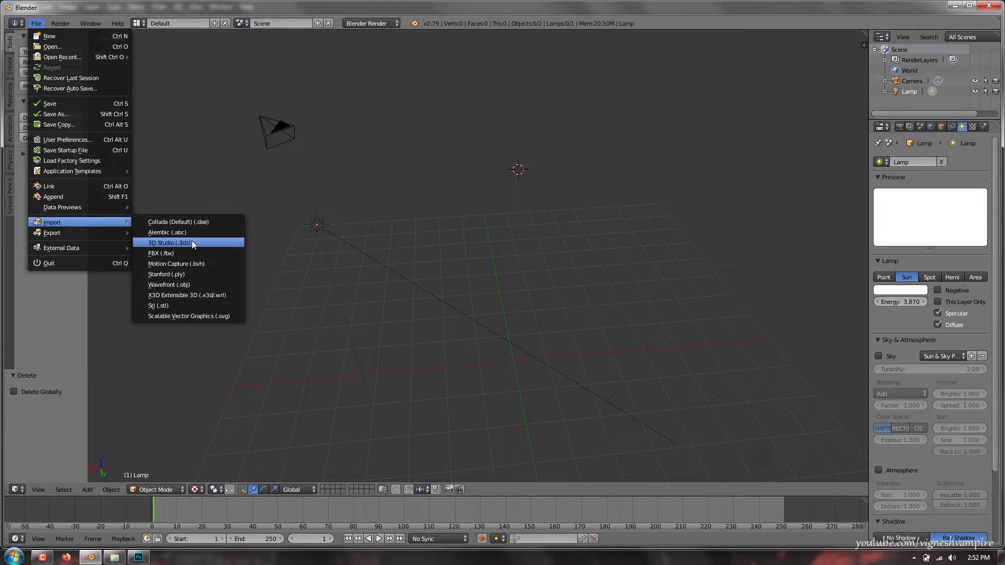
{"action": "left_click", "coordinate": [195, 286]}
{"action": "double_click", "coordinate": [202, 159]}
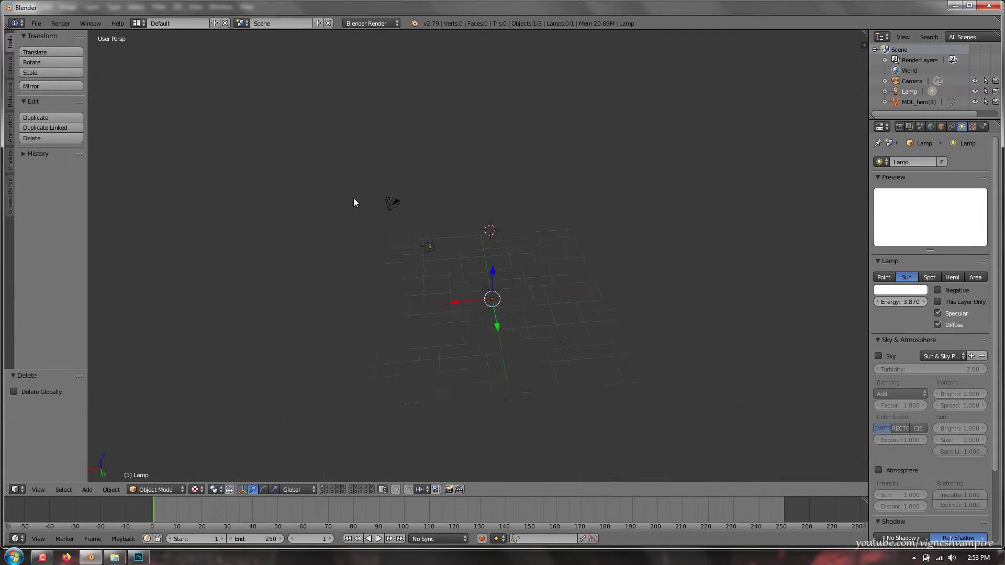
Step: Import the hero model with wrapped sandals from New folder and scale it down uniformly to fit the view
{"action": "left_click", "coordinate": [36, 23]}
{"action": "mouse_move", "coordinate": [78, 231]}
{"action": "left_click", "coordinate": [194, 285]}
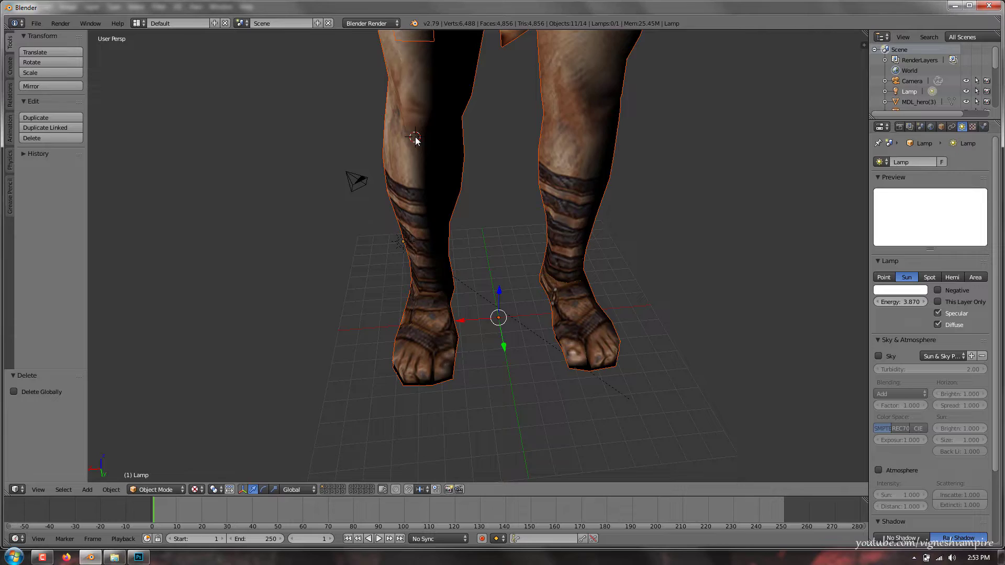
{"action": "key", "text": "s"}
{"action": "left_click", "coordinate": [466, 266]}
{"action": "left_click", "coordinate": [668, 92]}
{"action": "middle_click_drag", "start_coordinate": [571, 91], "coordinate": [556, 124], "text": "shift"}
Step: Delete the sandalled hero and import MDL_hero(8).obj from New folder
{"action": "key", "text": "Delete"}
{"action": "left_click", "coordinate": [36, 23]}
{"action": "mouse_move", "coordinate": [76, 224]}
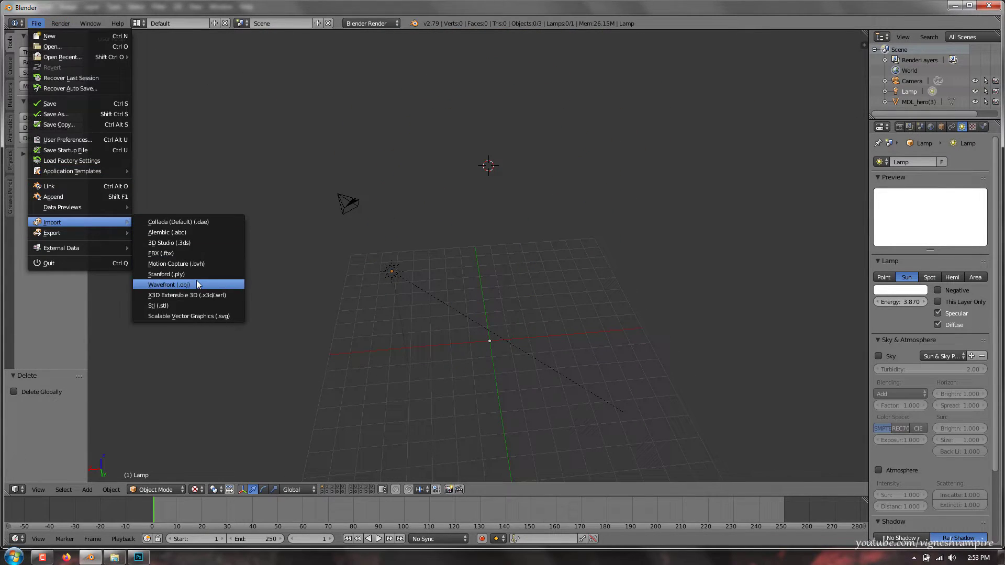
{"action": "left_click", "coordinate": [195, 273]}
{"action": "double_click", "coordinate": [185, 265]}
Step: Scale the imported chef costume model uniformly by about 0.284 to bring the whole figure into view
{"action": "key", "text": "s"}
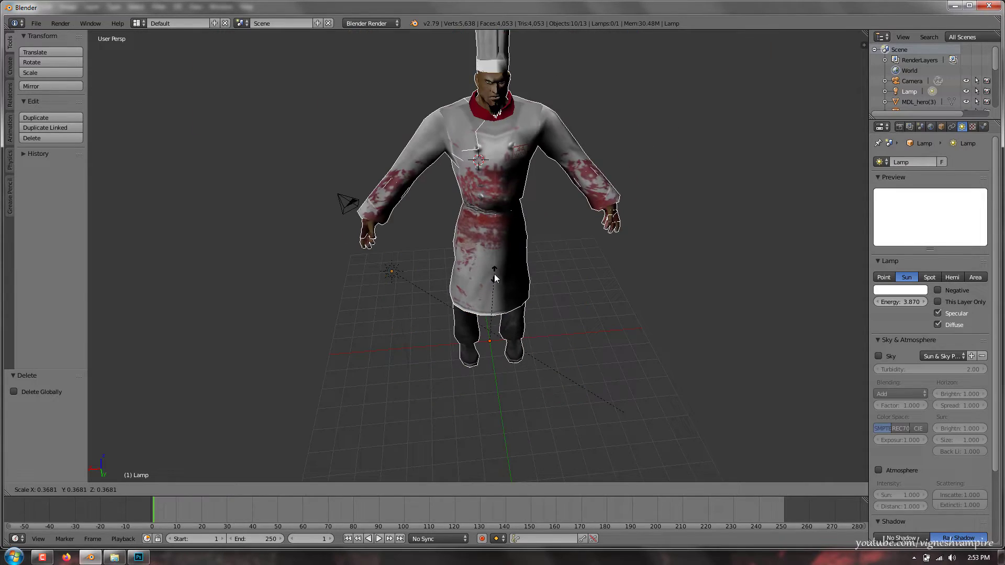
{"action": "left_click", "coordinate": [431, 260]}
{"action": "middle_click_drag", "start_coordinate": [431, 260], "coordinate": [408, 188]}
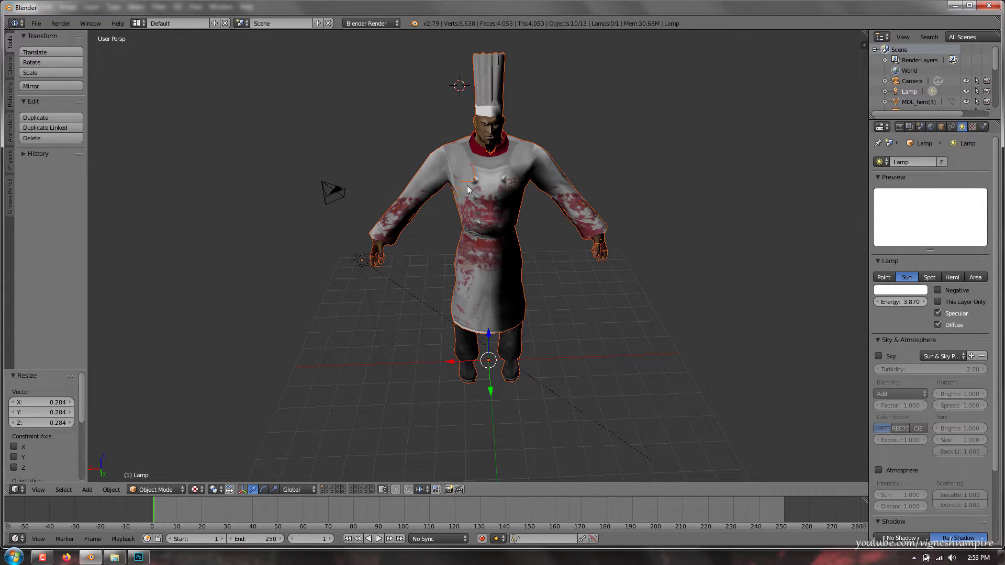
Step: Delete the chef costume model and import MDL_hero(9).obj from New folder
{"action": "key", "text": "Delete"}
{"action": "left_click", "coordinate": [36, 23]}
{"action": "mouse_move", "coordinate": [76, 222]}
{"action": "left_click", "coordinate": [188, 284]}
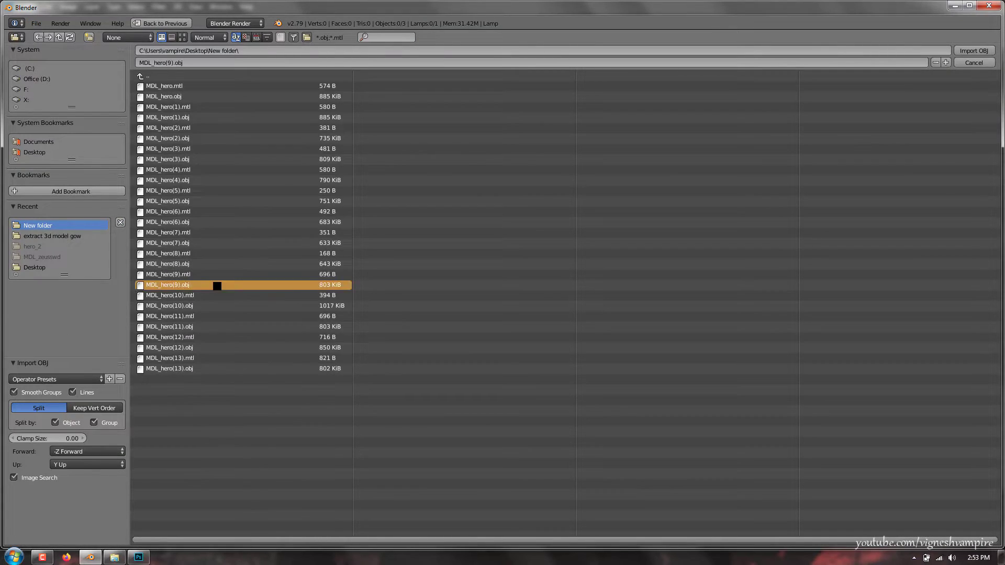
{"action": "double_click", "coordinate": [216, 285]}
Step: Scale the hero with the red patterned skirt down uniformly so the full figure fits above the grid
{"action": "key", "text": "s"}
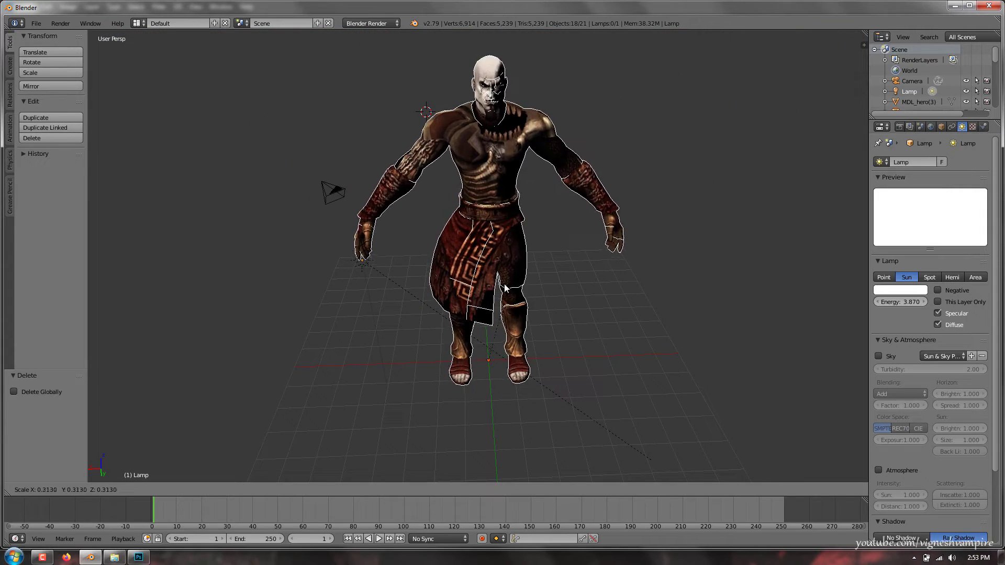
{"action": "left_click", "coordinate": [497, 323]}
{"action": "middle_click_drag", "start_coordinate": [496, 283], "coordinate": [467, 246]}
Step: Delete the hero with the red skirt and import MDL_hero(10).obj from New folder
{"action": "key", "text": "Delete"}
{"action": "left_click", "coordinate": [466, 246]}
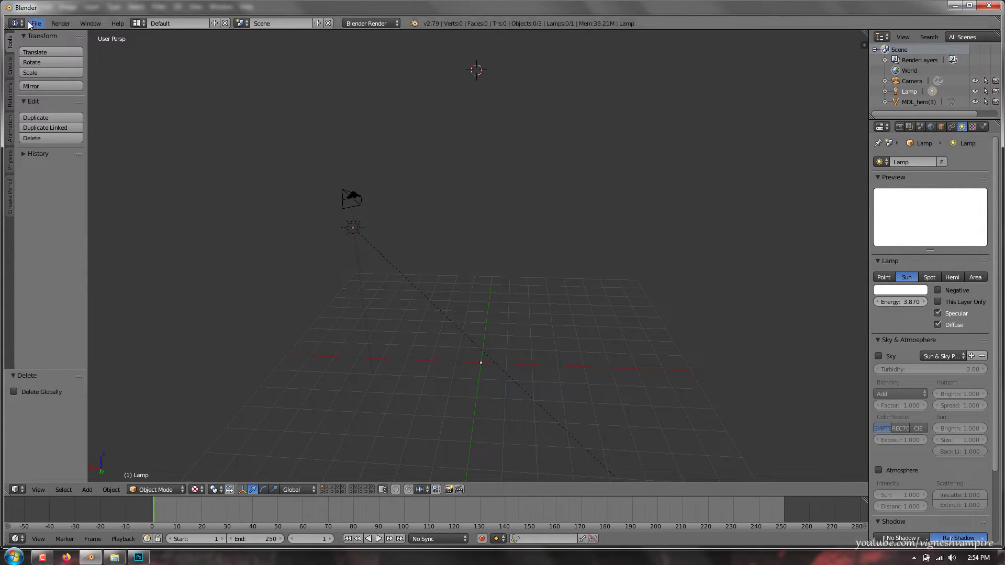
{"action": "left_click", "coordinate": [34, 24]}
{"action": "mouse_move", "coordinate": [94, 227]}
{"action": "left_click", "coordinate": [195, 286]}
{"action": "double_click", "coordinate": [196, 305]}
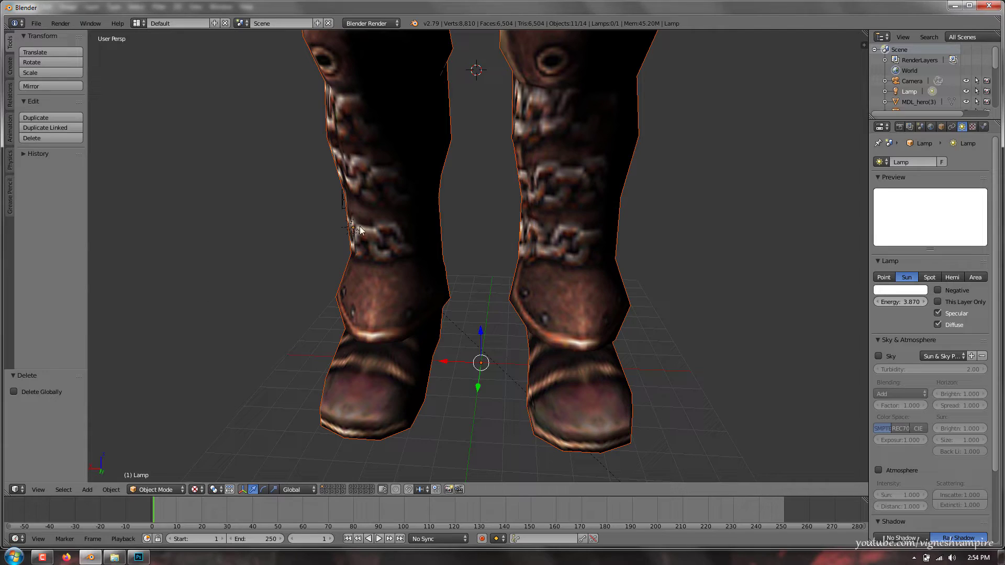
Step: Scale the imported hero with armoured boots uniformly by about 0.249
{"action": "left_click", "coordinate": [380, 164]}
{"action": "key", "text": "s"}
{"action": "left_click", "coordinate": [426, 359]}
Step: Import MDL_hero(11).obj into the scene while keeping the armoured hero
{"action": "left_click", "coordinate": [36, 23]}
{"action": "mouse_move", "coordinate": [78, 223]}
{"action": "left_click", "coordinate": [191, 285]}
{"action": "double_click", "coordinate": [183, 327]}
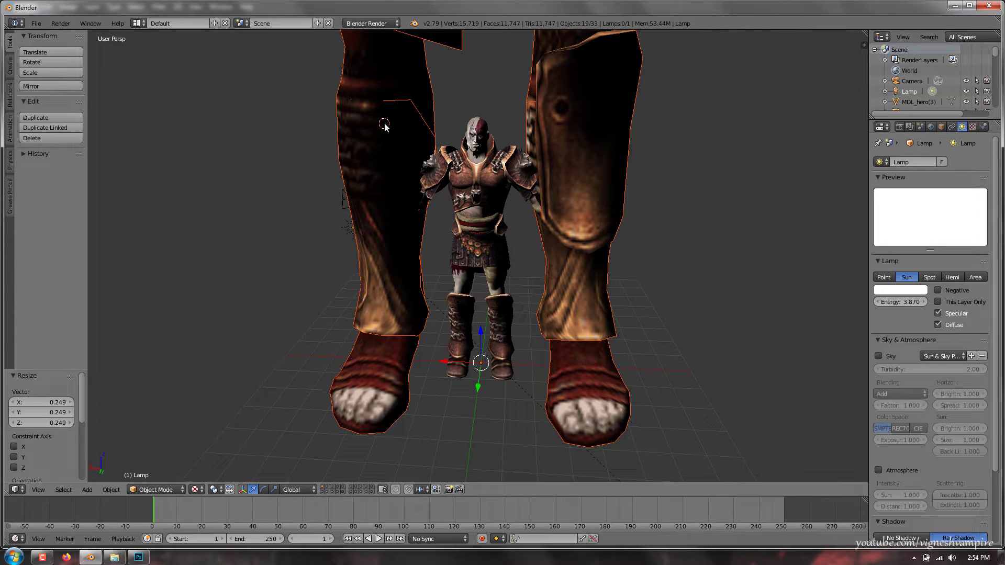
Step: Scale the new hero by about 0.299 and move it beside the armoured one by about X -7.285, Y -0.448, Z -0.538
{"action": "key", "text": "s"}
{"action": "left_click", "coordinate": [427, 306]}
{"action": "key", "text": "g"}
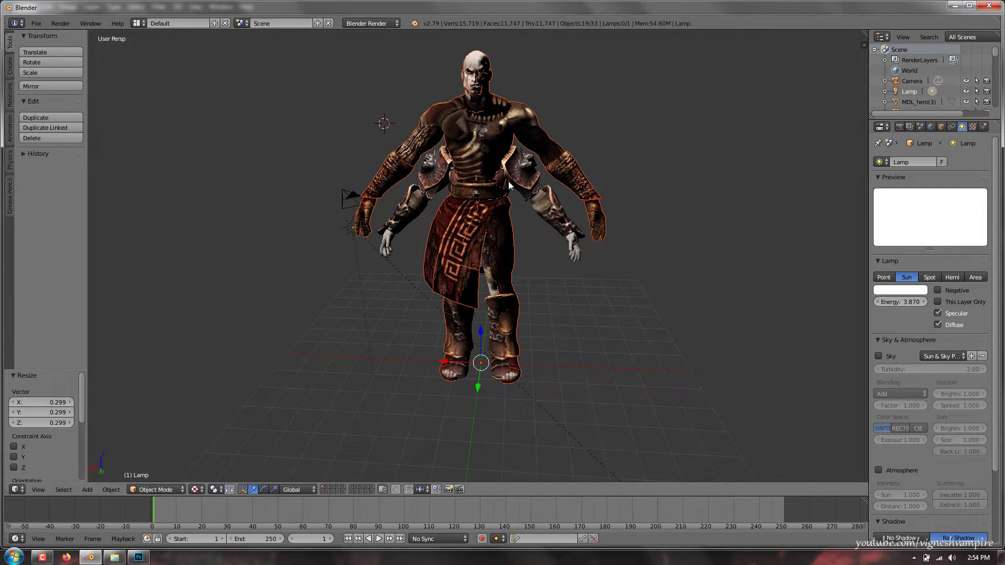
{"action": "left_click", "coordinate": [688, 198]}
Step: Try to import the MDL_hero(12) model by choosing MDL_hero(12).mtl in New folder
{"action": "left_click", "coordinate": [36, 23]}
{"action": "mouse_move", "coordinate": [78, 223]}
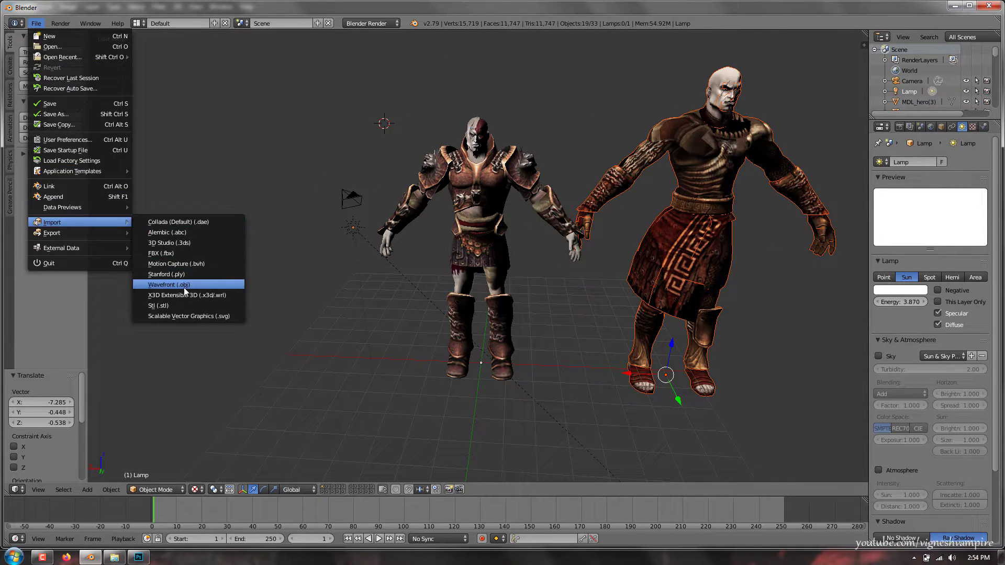
{"action": "left_click", "coordinate": [193, 284]}
{"action": "double_click", "coordinate": [241, 337]}
Step: Import MDL_hero(13).obj from New folder
{"action": "left_click", "coordinate": [37, 23]}
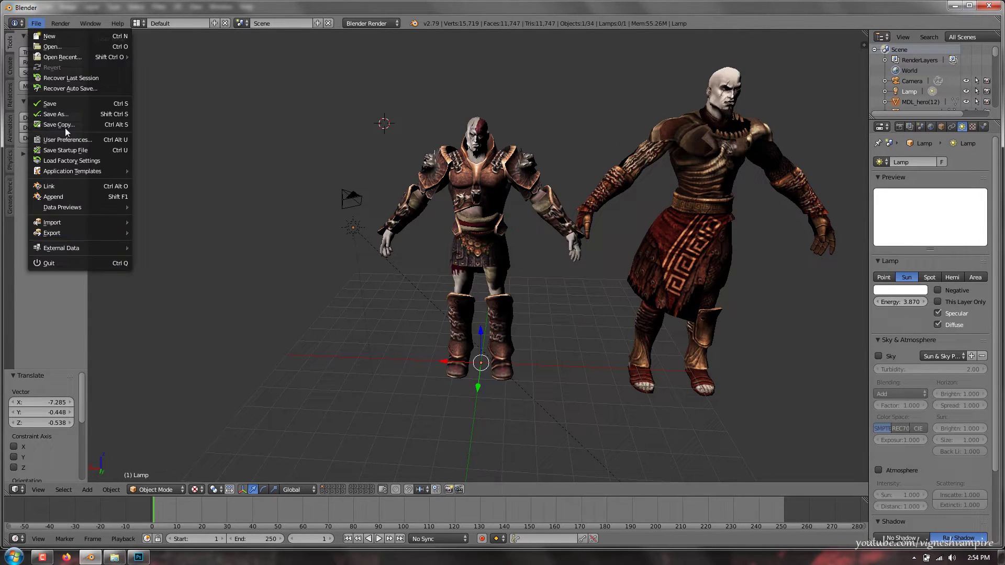
{"action": "left_click", "coordinate": [192, 284]}
{"action": "double_click", "coordinate": [190, 369]}
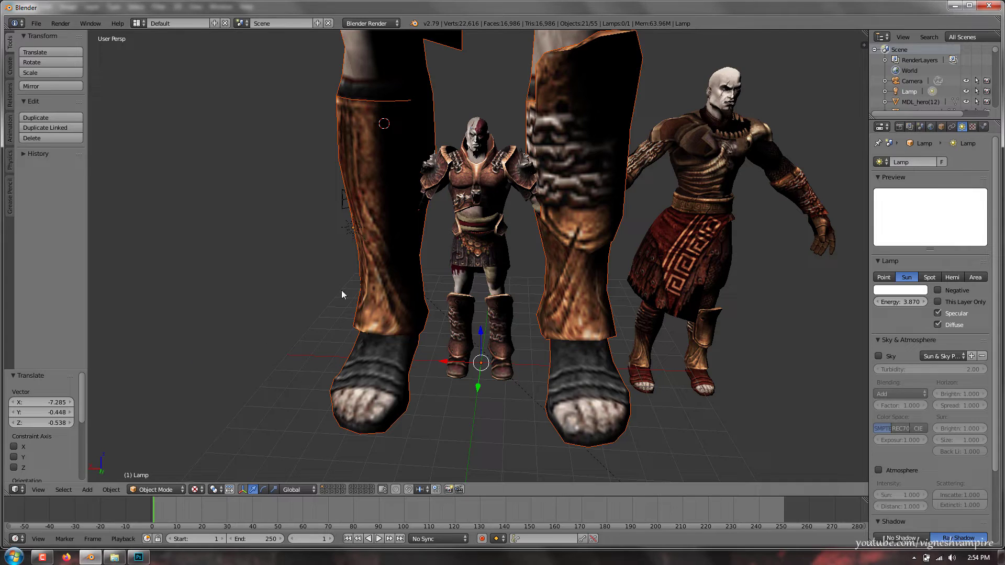
Step: Scale the bare-chested hero down to match the others, refining its size with a scale of about 1.063
{"action": "key", "text": "s"}
{"action": "left_click", "coordinate": [425, 301]}
{"action": "key", "text": "s"}
{"action": "left_click", "coordinate": [418, 151]}
{"action": "key", "text": "s"}
{"action": "left_click", "coordinate": [418, 151]}
Step: Move the bare-chested hero to the free side of the armoured one by about X 7.249, Y 1.111, Z -1.068
{"action": "key", "text": "g"}
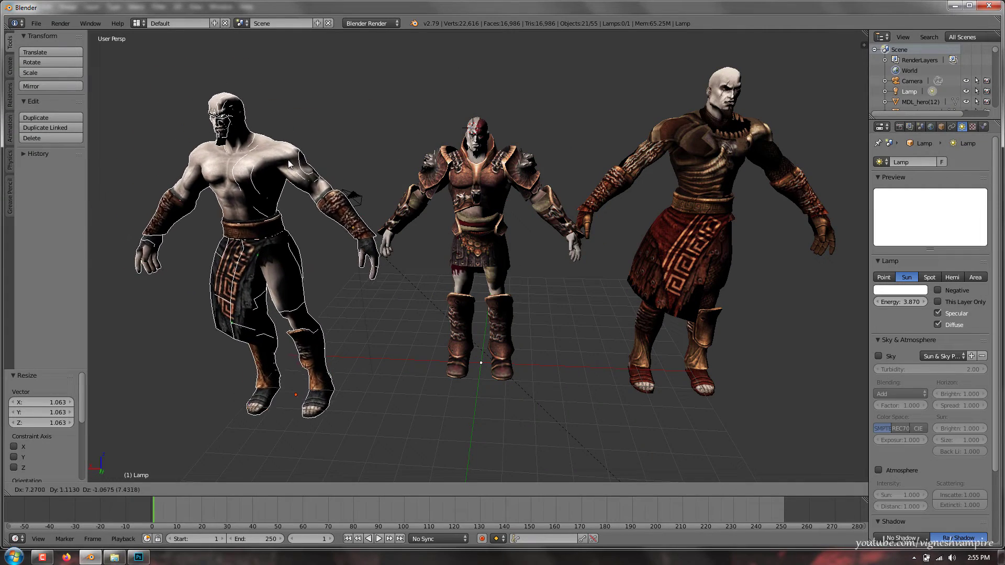
{"action": "left_click", "coordinate": [285, 158]}
{"action": "scroll", "coordinate": [367, 101], "scroll_direction": "down", "scroll_amount": 1}
{"action": "middle_click_drag", "start_coordinate": [367, 102], "coordinate": [351, 115]}
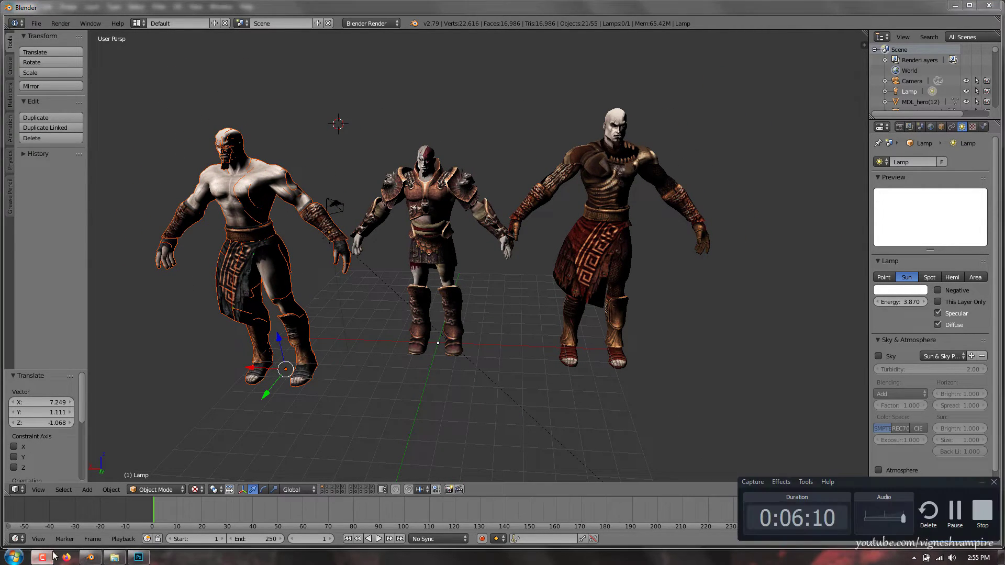
Step: Import MDL_hero(4).obj from New folder into the lineup
{"action": "left_click", "coordinate": [36, 23]}
{"action": "mouse_move", "coordinate": [73, 225]}
{"action": "left_click", "coordinate": [192, 284]}
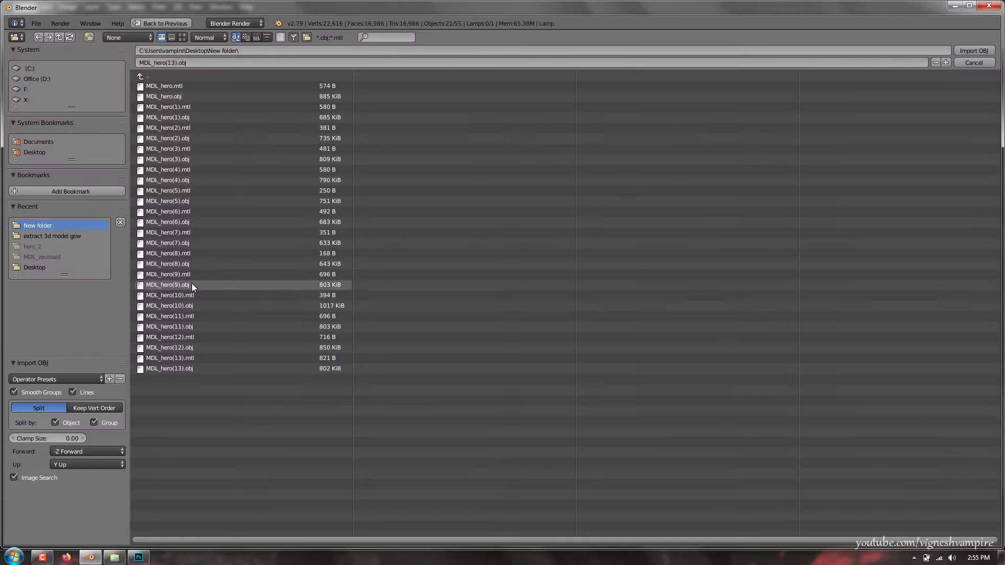
{"action": "double_click", "coordinate": [181, 180]}
{"action": "left_click", "coordinate": [355, 79]}
Step: Try scaling the newly imported red-skirted hero down and moving it next to the other heroes
{"action": "key", "text": "s"}
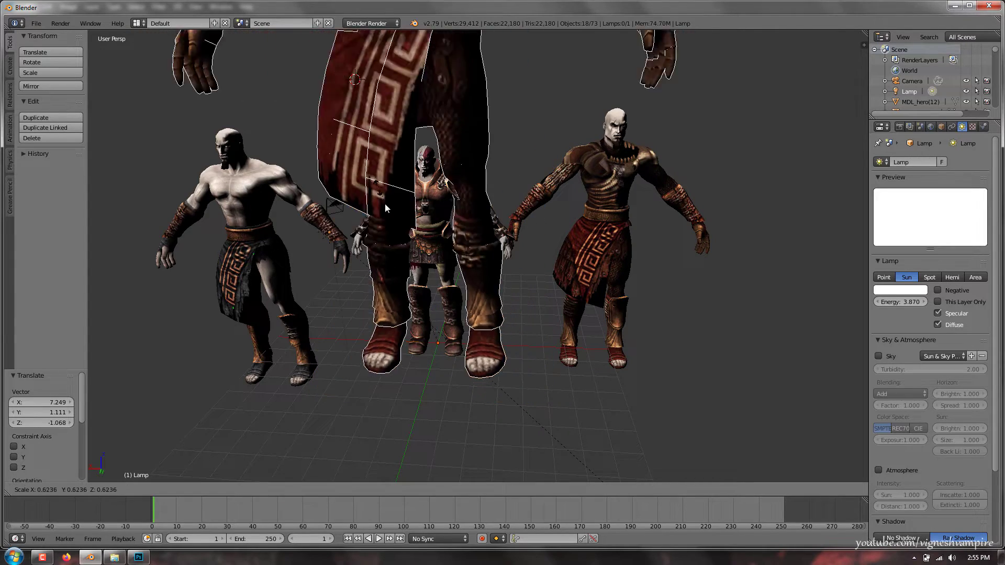
{"action": "left_click", "coordinate": [413, 266]}
{"action": "key", "text": "g"}
{"action": "left_click", "coordinate": [676, 222]}
{"action": "middle_click_drag", "start_coordinate": [676, 222], "coordinate": [669, 219]}
{"action": "left_click", "coordinate": [819, 177]}
Step: Undo the move, the scaling and the import of the last hero
{"action": "key", "text": "ctrl+z"}
{"action": "key", "text": "ctrl+z"}
{"action": "key", "text": "ctrl+z"}
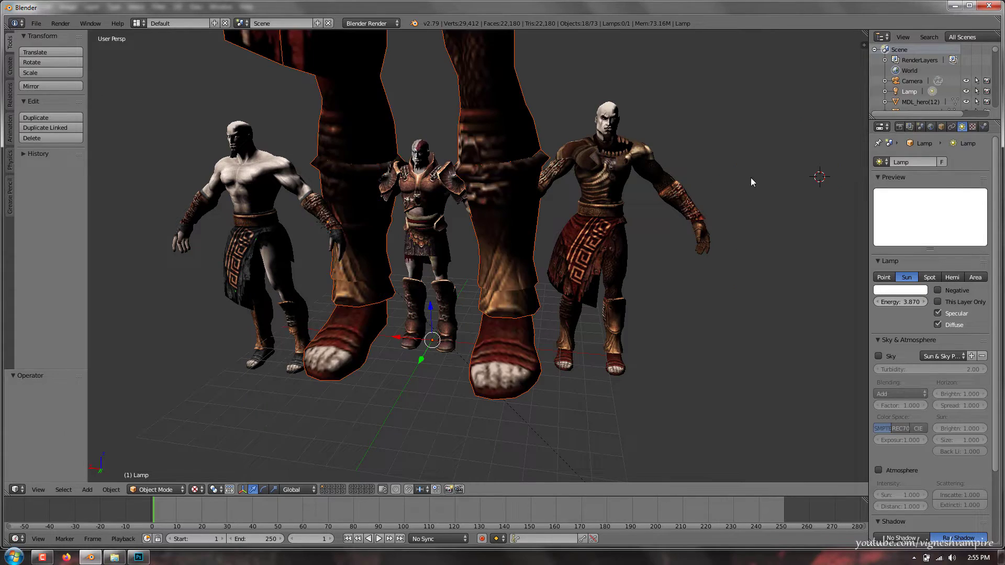
Step: Import MDL_hero(7).obj from New folder
{"action": "left_click", "coordinate": [36, 23]}
{"action": "mouse_move", "coordinate": [84, 222]}
{"action": "left_click", "coordinate": [197, 284]}
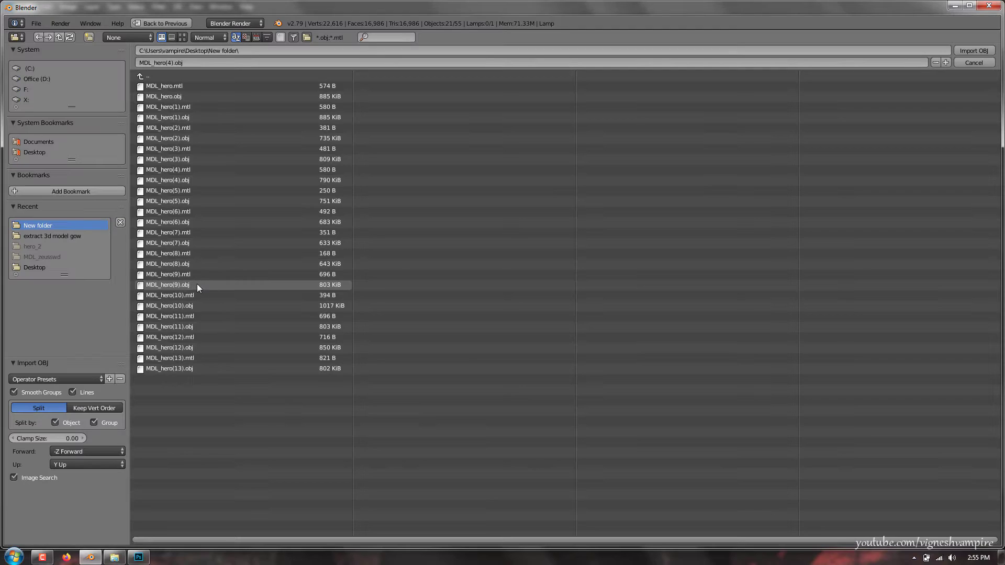
{"action": "double_click", "coordinate": [191, 242]}
Step: Scale the fish costume model down and move it to the end of the row by about X -14.581, Y -2.644, Z -0.774
{"action": "key", "text": "s"}
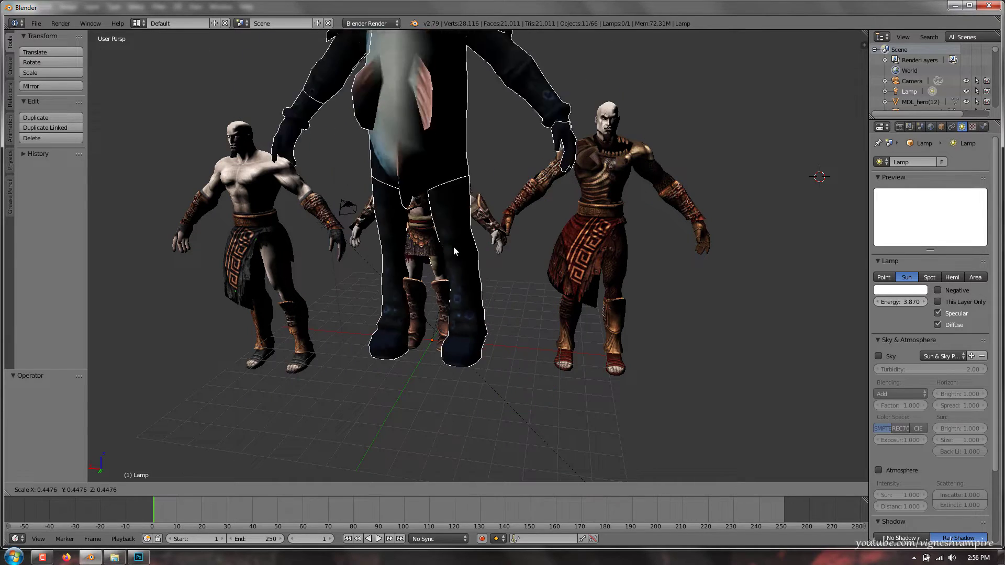
{"action": "left_click", "coordinate": [432, 174]}
{"action": "key", "text": "g"}
{"action": "left_click", "coordinate": [743, 187]}
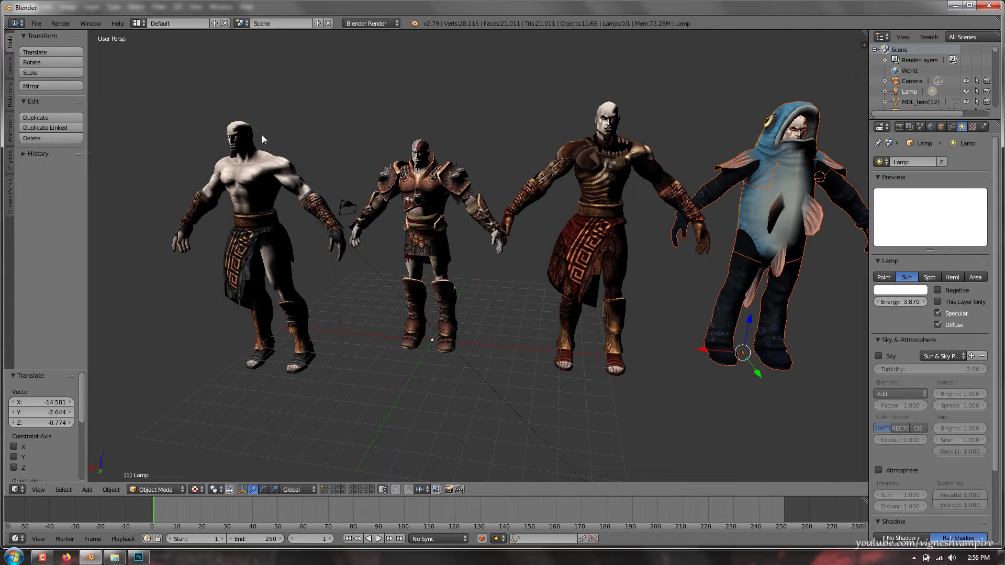
Step: Import MDL_hero(8).obj from New folder to add the chef costume to the lineup
{"action": "scroll", "coordinate": [400, 170], "scroll_direction": "down", "scroll_amount": 2}
{"action": "middle_click_drag", "start_coordinate": [400, 170], "coordinate": [343, 175], "text": "shift"}
{"action": "scroll", "coordinate": [324, 206], "scroll_direction": "up", "scroll_amount": 1}
{"action": "left_click", "coordinate": [36, 24]}
{"action": "mouse_move", "coordinate": [83, 223]}
{"action": "left_click", "coordinate": [209, 284]}
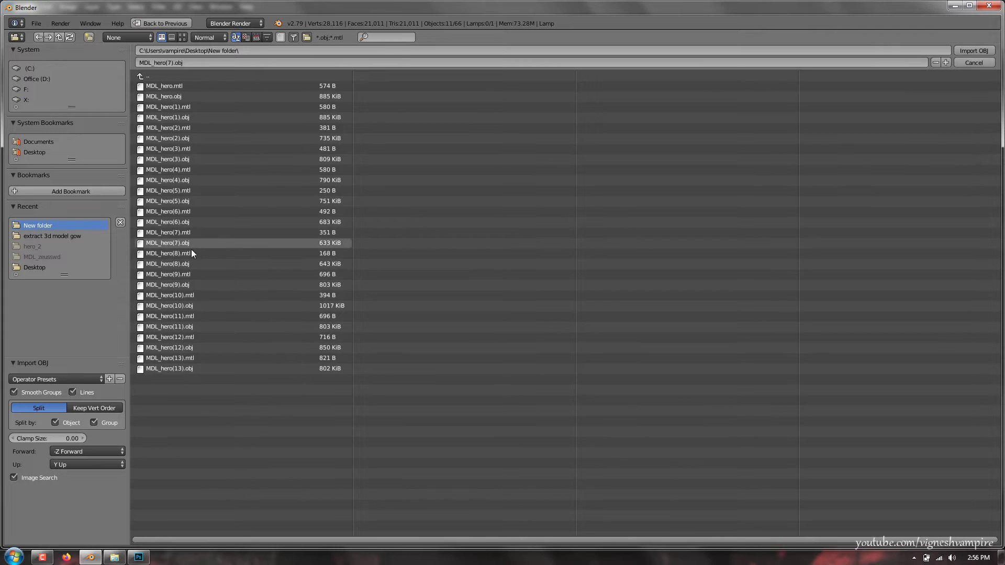
{"action": "double_click", "coordinate": [190, 264]}
Step: Scale the chef by about 0.31 and move it beside the bare-chested hero by about X 12.052, Y 3.282, Z -2.587
{"action": "key", "text": "s"}
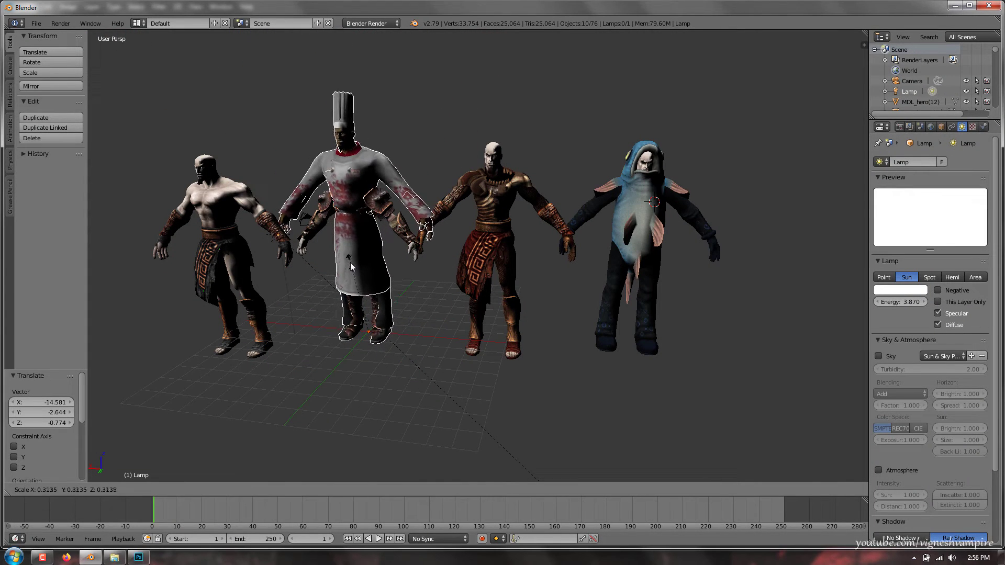
{"action": "left_click", "coordinate": [352, 268]}
{"action": "key", "text": "g"}
{"action": "left_click", "coordinate": [117, 226]}
Step: Examine the row of imported hero costume variants from several angles and distances
{"action": "scroll", "coordinate": [136, 230], "scroll_direction": "down", "scroll_amount": 2}
{"action": "middle_click_drag", "start_coordinate": [194, 238], "coordinate": [225, 241]}
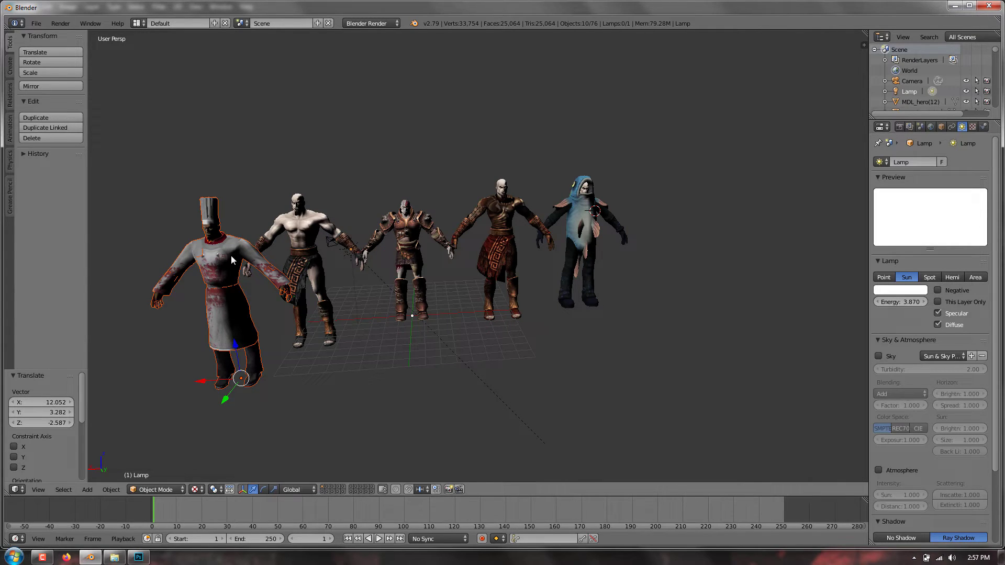
{"action": "scroll", "coordinate": [298, 211], "scroll_direction": "up", "scroll_amount": 2}
{"action": "middle_click_drag", "start_coordinate": [297, 210], "coordinate": [235, 191]}
{"action": "scroll", "coordinate": [233, 190], "scroll_direction": "up", "scroll_amount": 1}
{"action": "scroll", "coordinate": [216, 189], "scroll_direction": "down", "scroll_amount": 2}
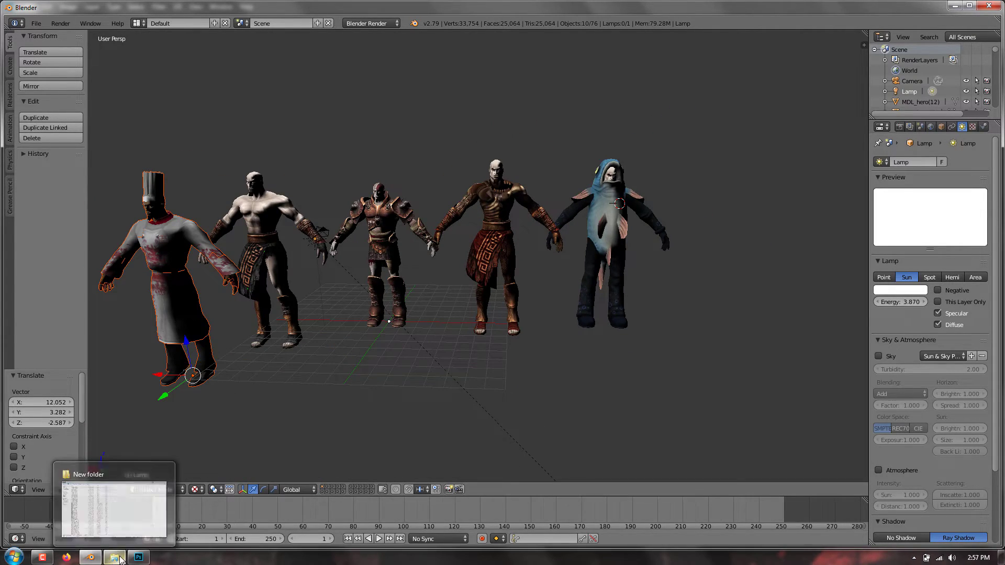